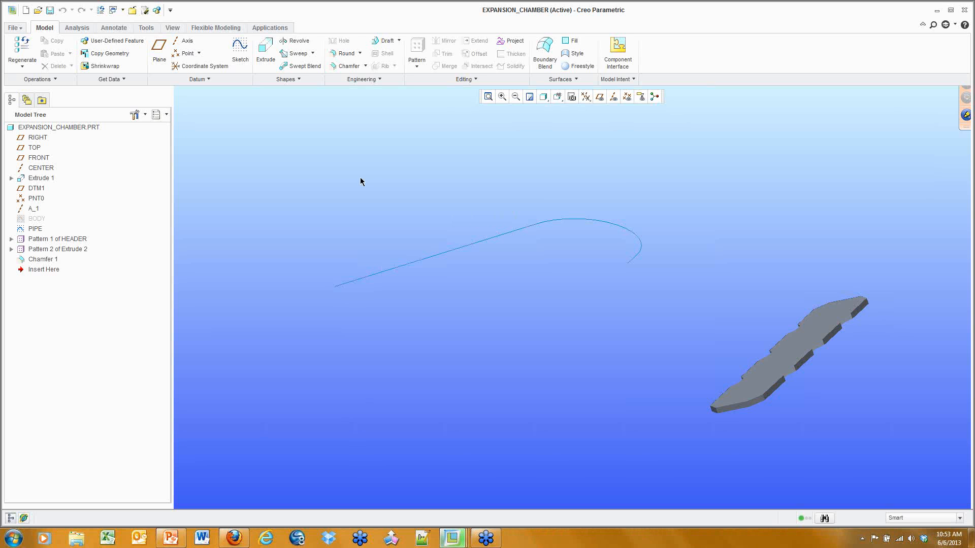
# Extrude the BODY sketch 12 units as a solid, with the extrusion direction reversed
pyautogui.click(263, 54)
pyautogui.click(36, 219)
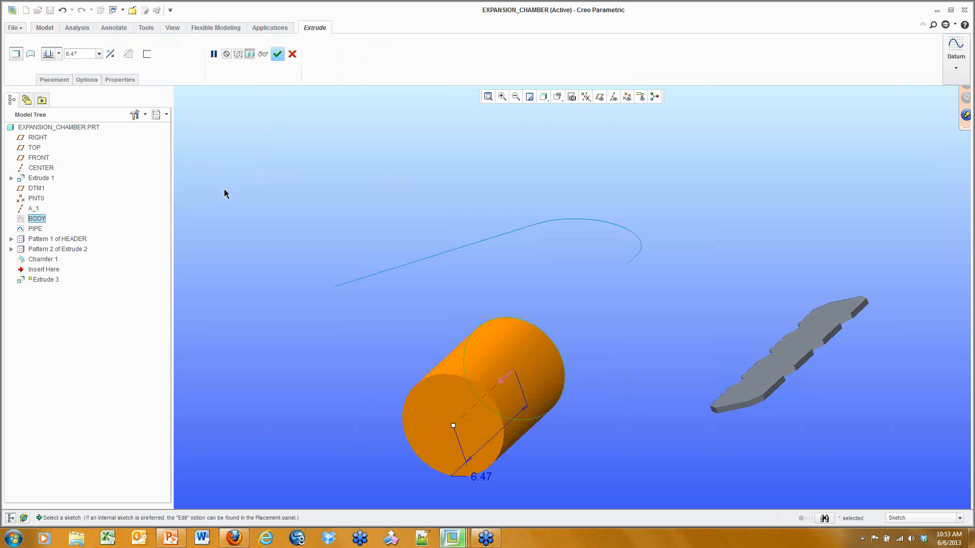
pyautogui.click(111, 55)
pyautogui.doubleClick(87, 54)
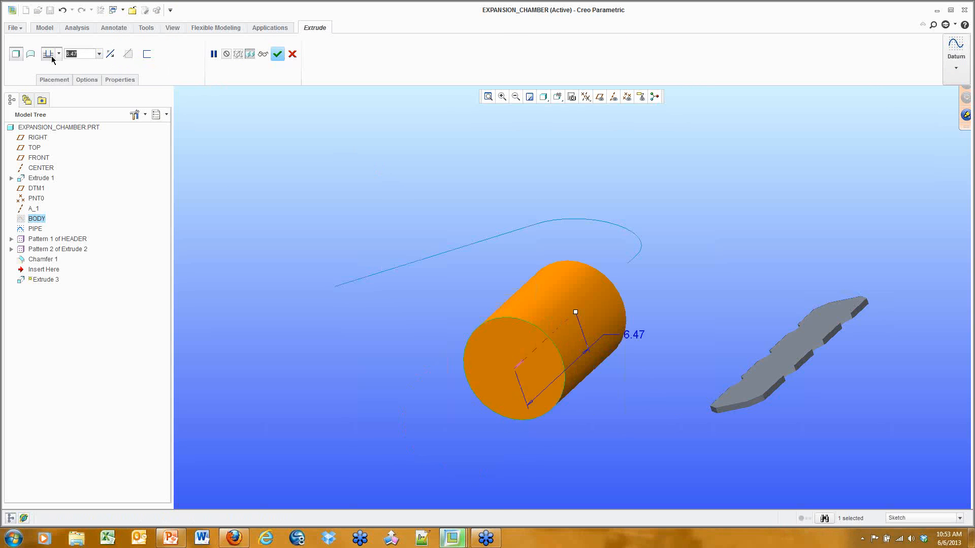
pyautogui.write('12')
pyautogui.press('Return')
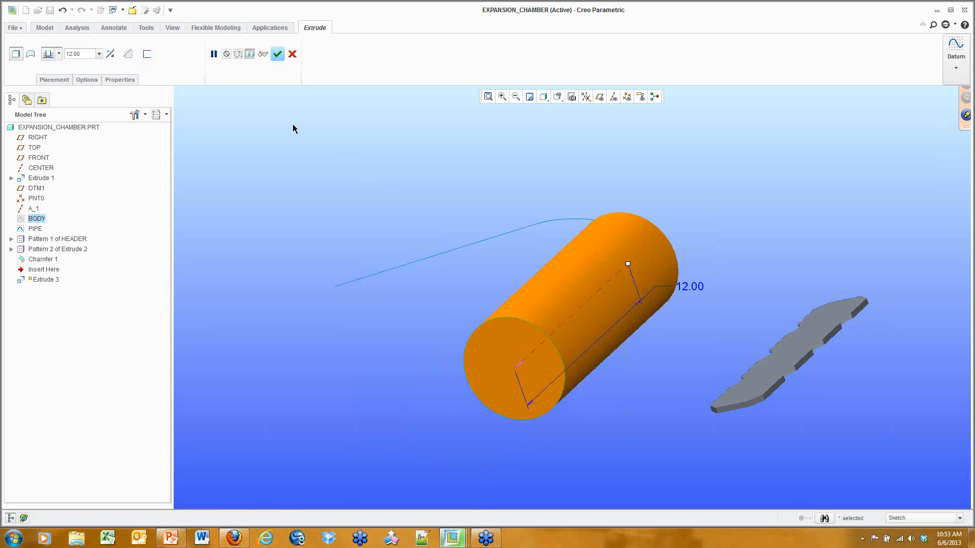
pyautogui.middleClick(371, 172)
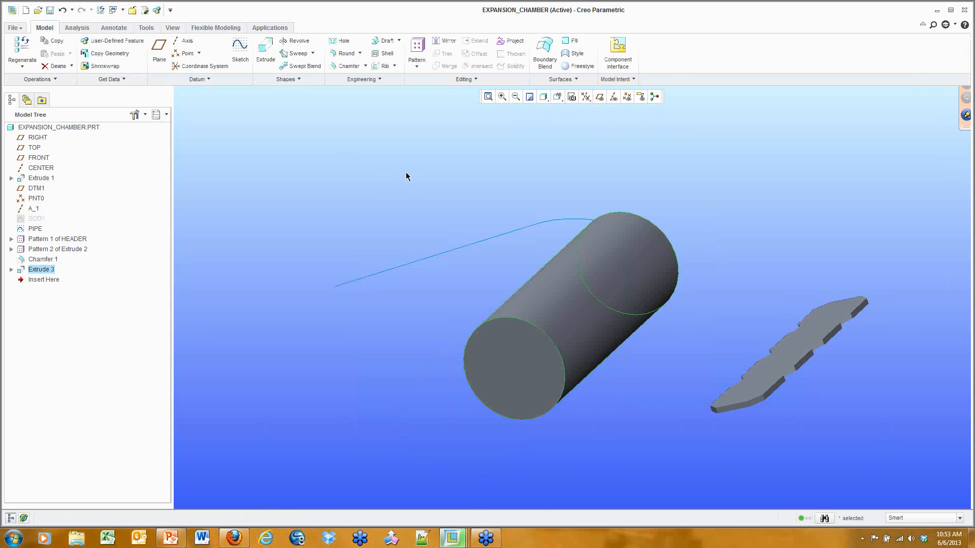
# Start a swept blend along the PIPE curve and project the cylinder's circular edge loop as its first section
pyautogui.click(313, 66)
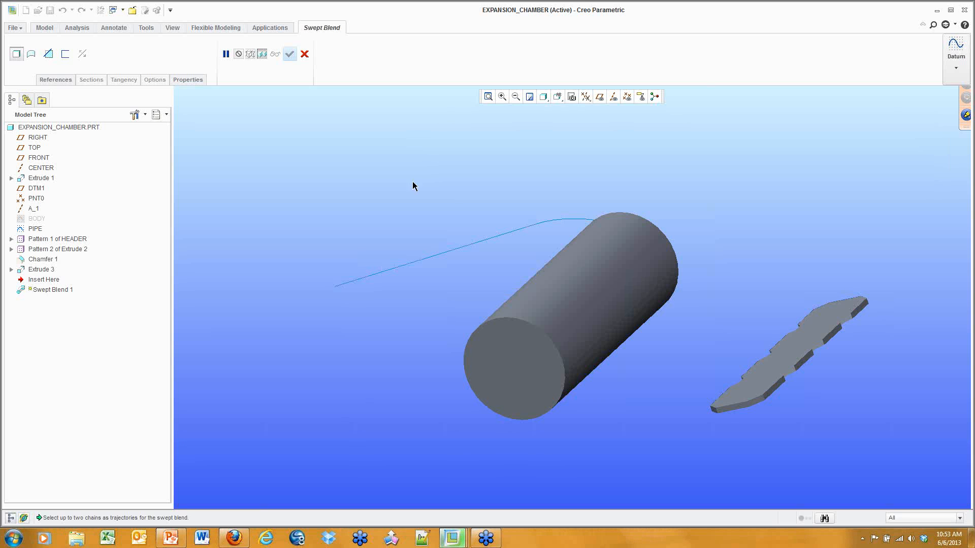
pyautogui.click(458, 249)
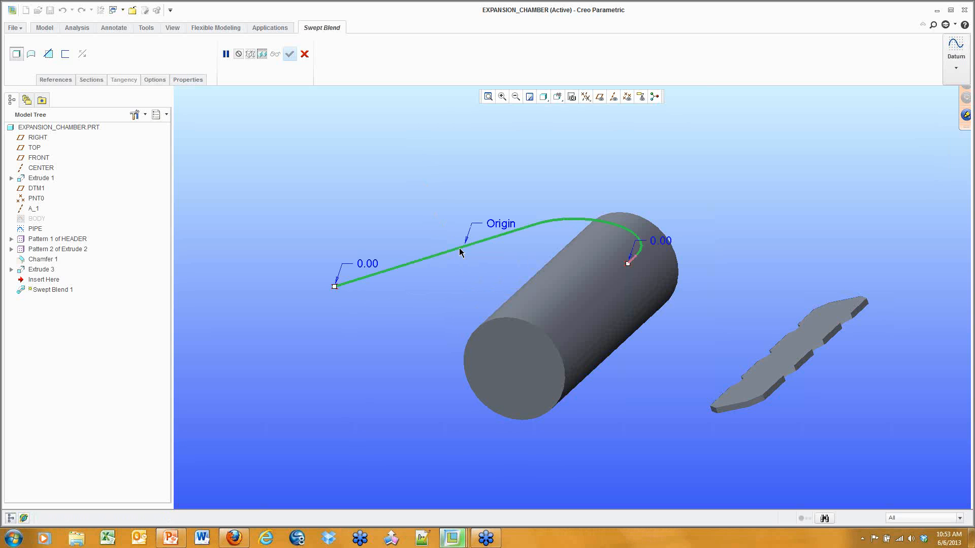
pyautogui.click(91, 80)
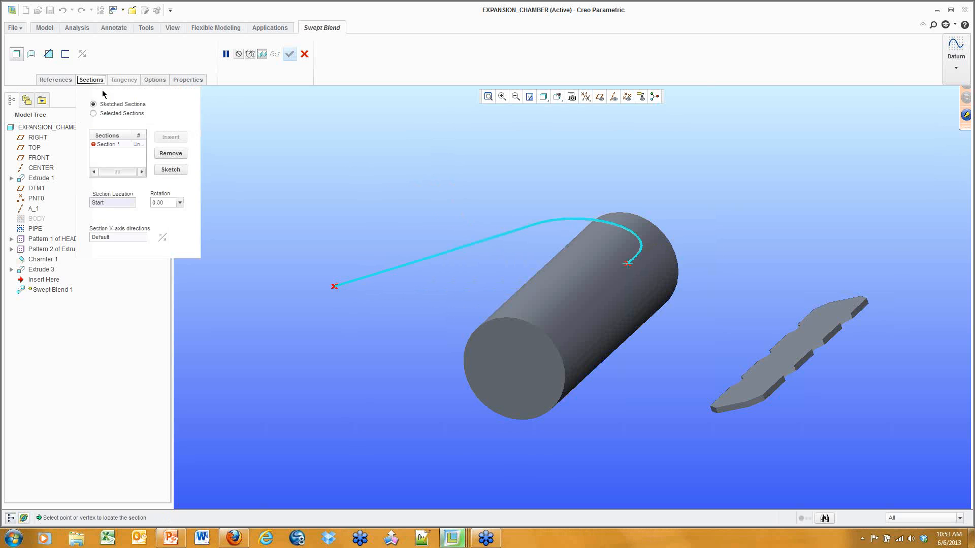
pyautogui.click(176, 171)
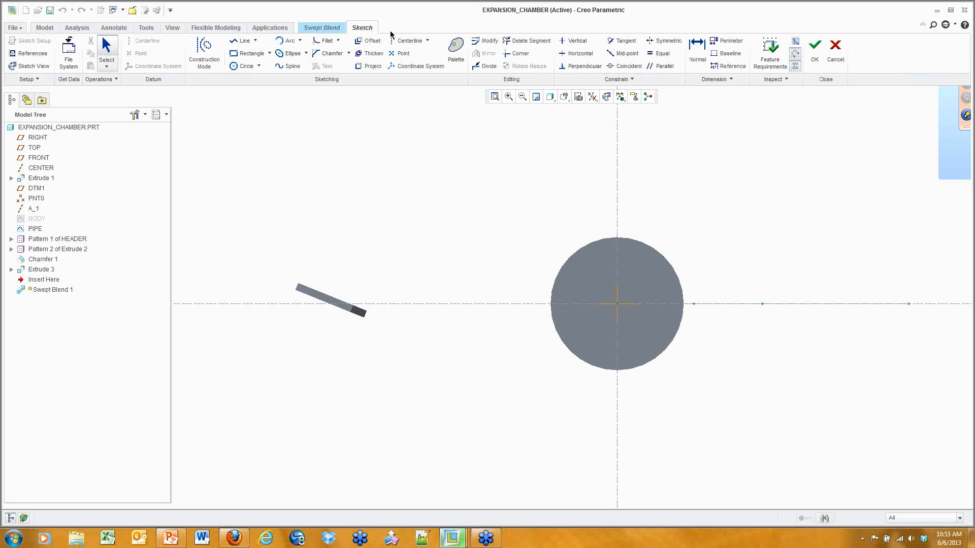
pyautogui.click(369, 66)
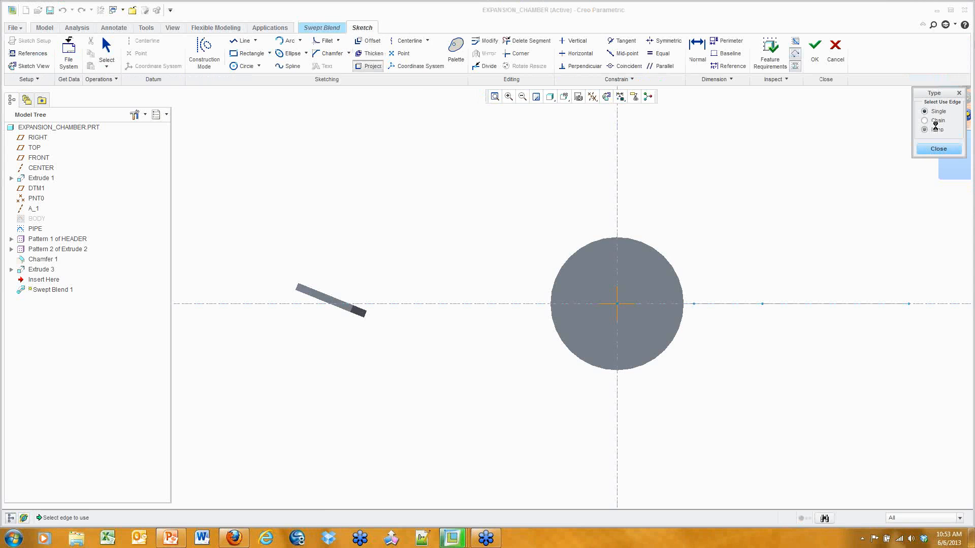
pyautogui.click(935, 128)
pyautogui.click(659, 287)
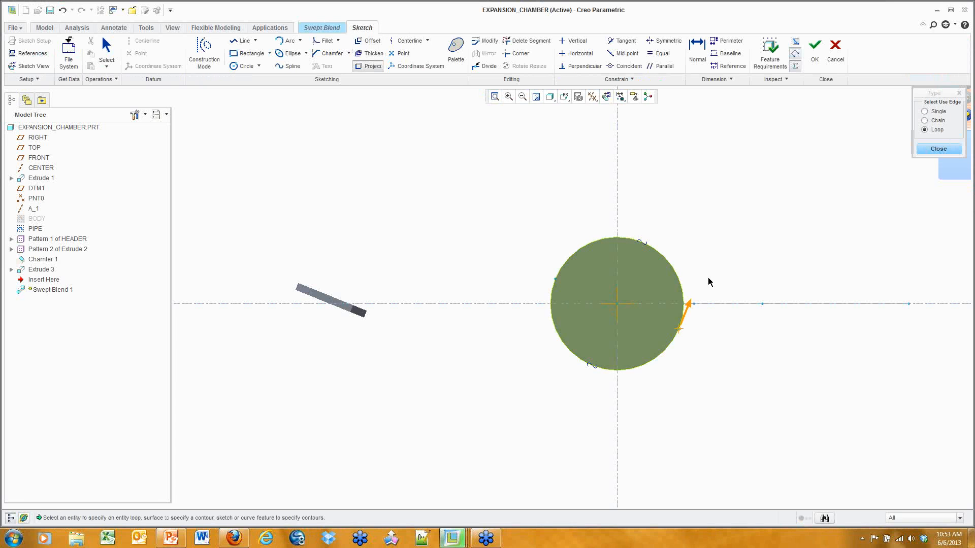
pyautogui.click(939, 148)
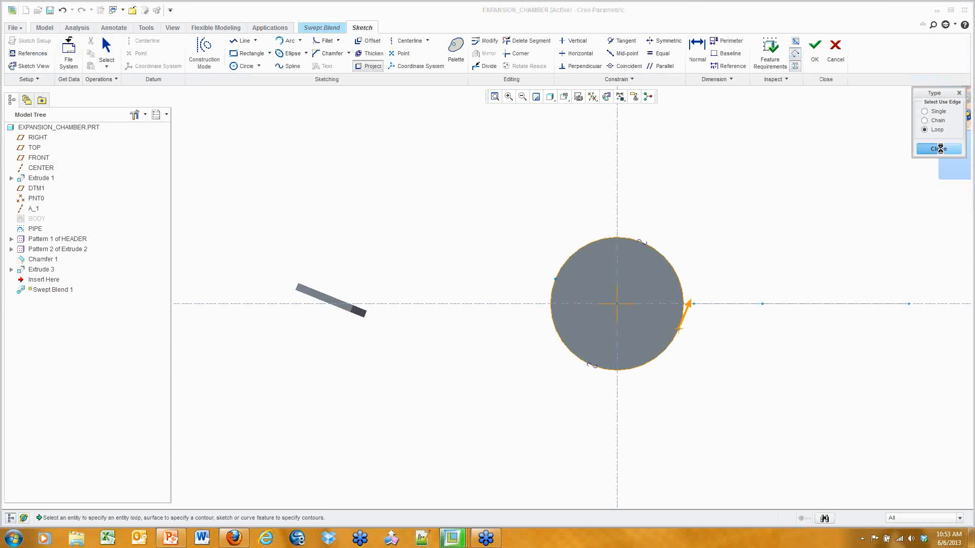
pyautogui.click(938, 148)
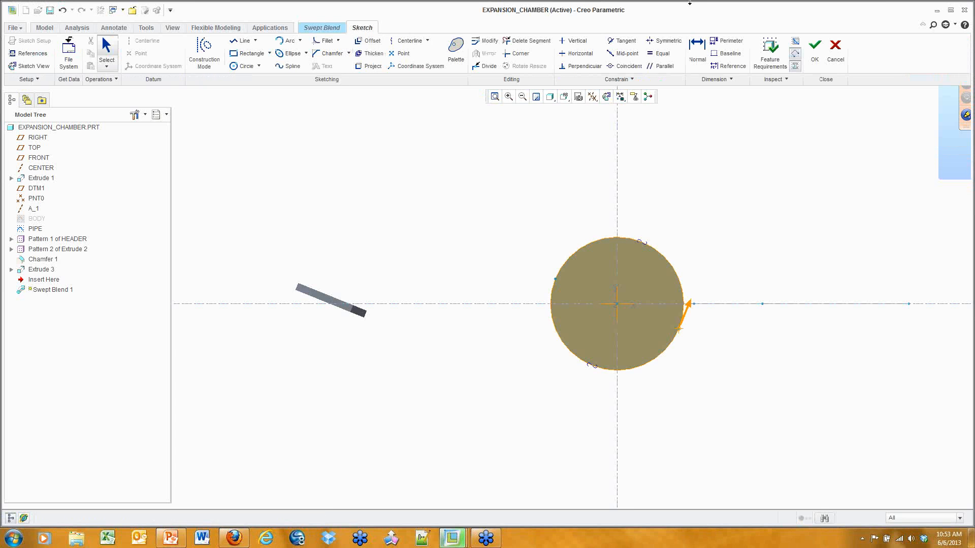
pyautogui.click(815, 49)
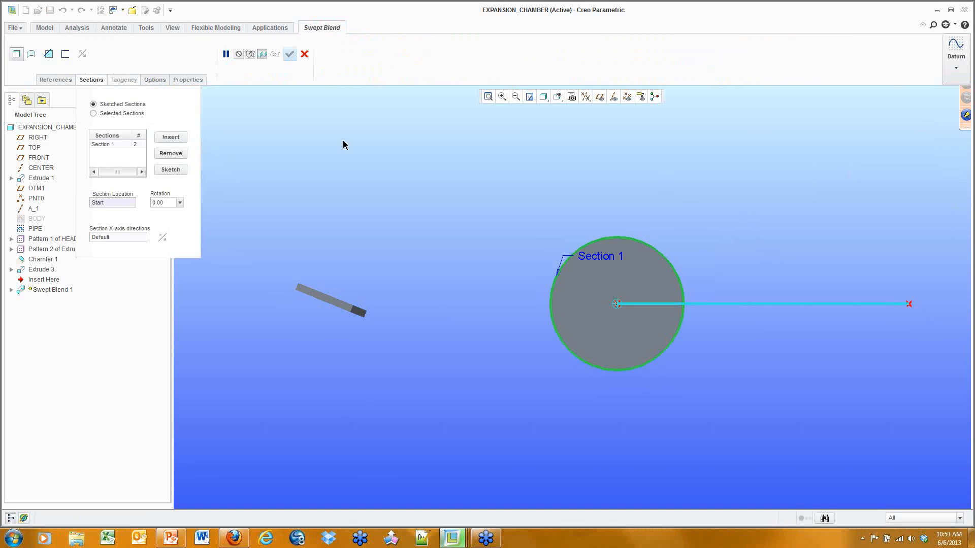
# Add a second section at the trajectory's end as a centered 1.00 diameter circle and complete the swept blend
pyautogui.click(171, 138)
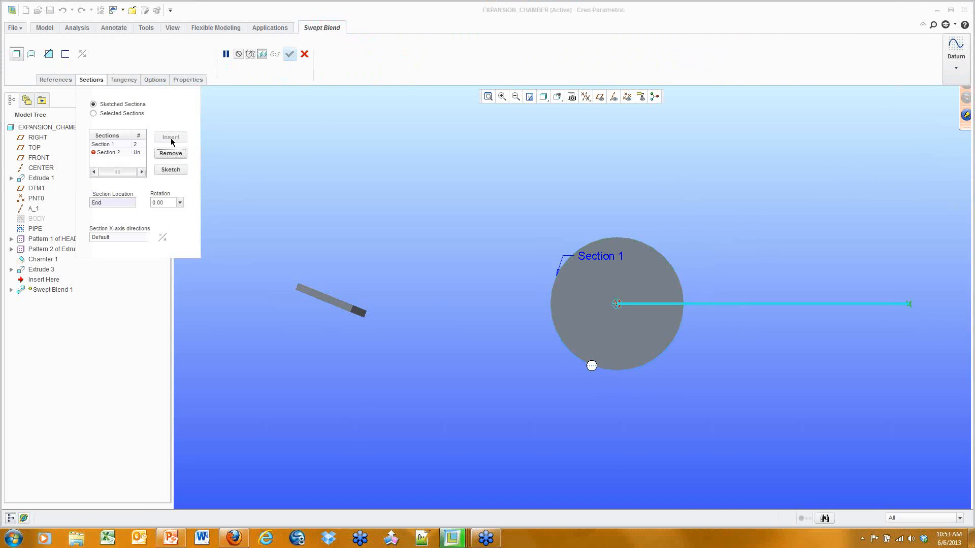
pyautogui.click(171, 170)
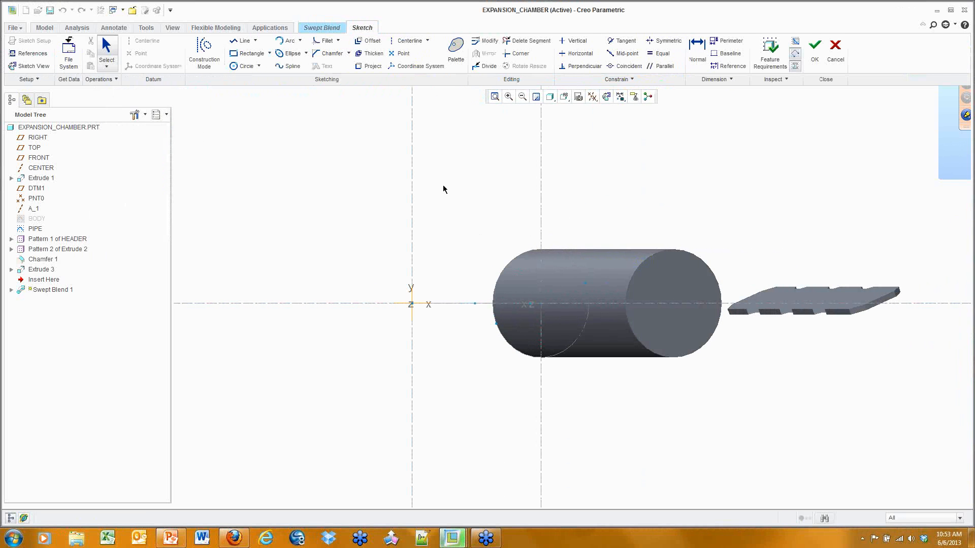
pyautogui.click(245, 66)
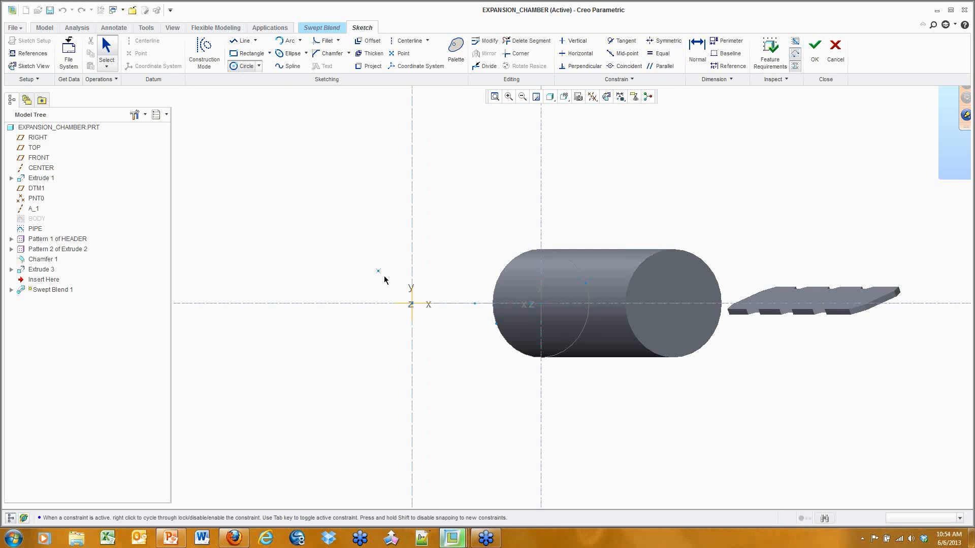
pyautogui.click(412, 303)
pyautogui.click(429, 284)
pyautogui.middleClick(454, 259)
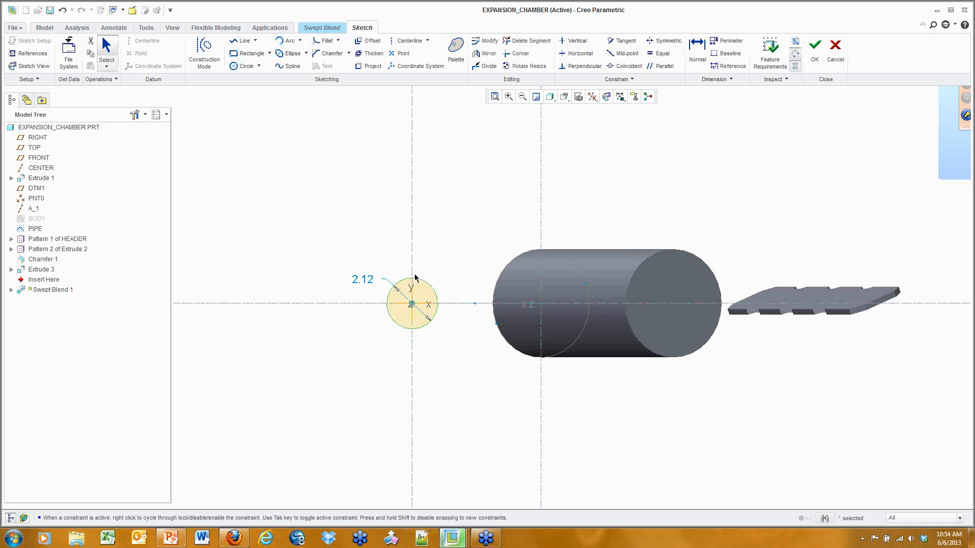
pyautogui.doubleClick(371, 281)
pyautogui.write('1.00')
pyautogui.press('Return')
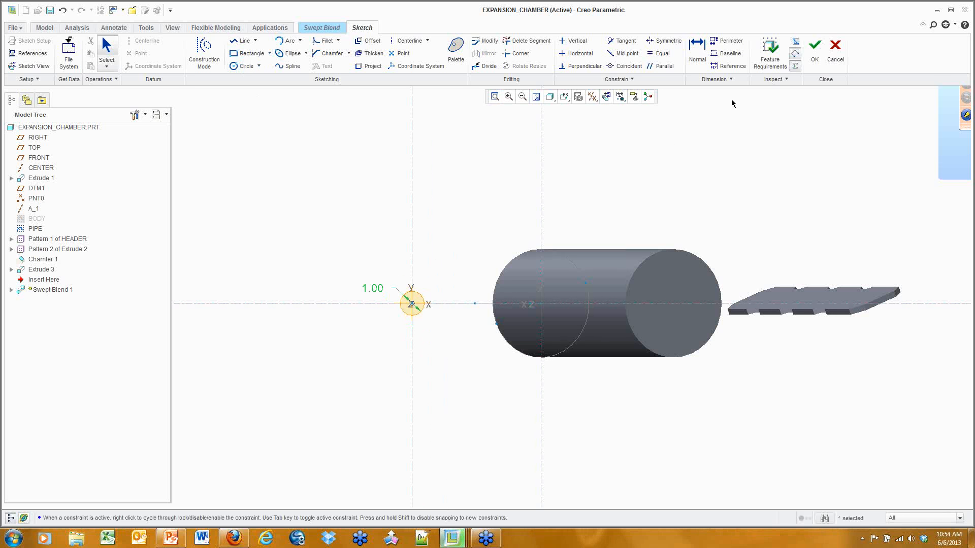
pyautogui.click(815, 48)
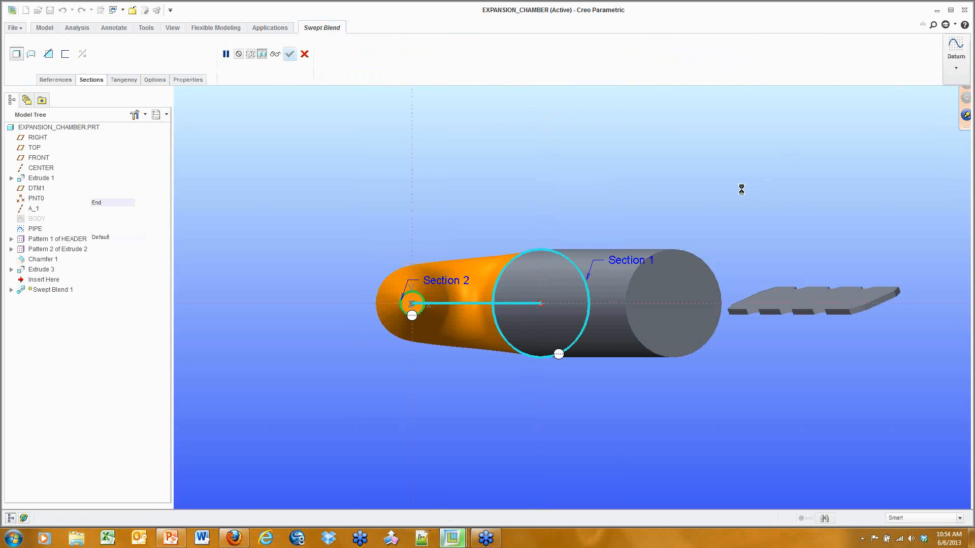
pyautogui.moveTo(742, 189); pyautogui.dragTo(689, 354, button='middle')
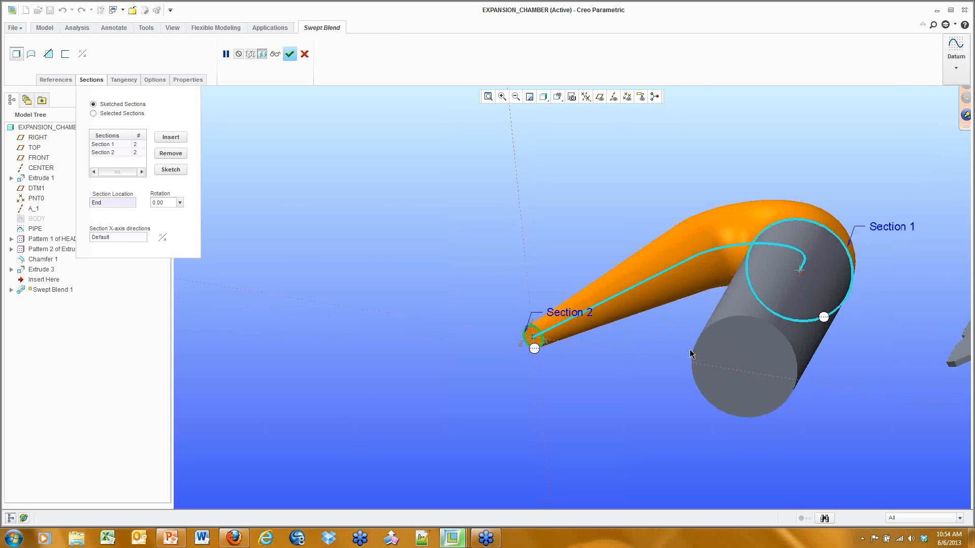
pyautogui.click(289, 54)
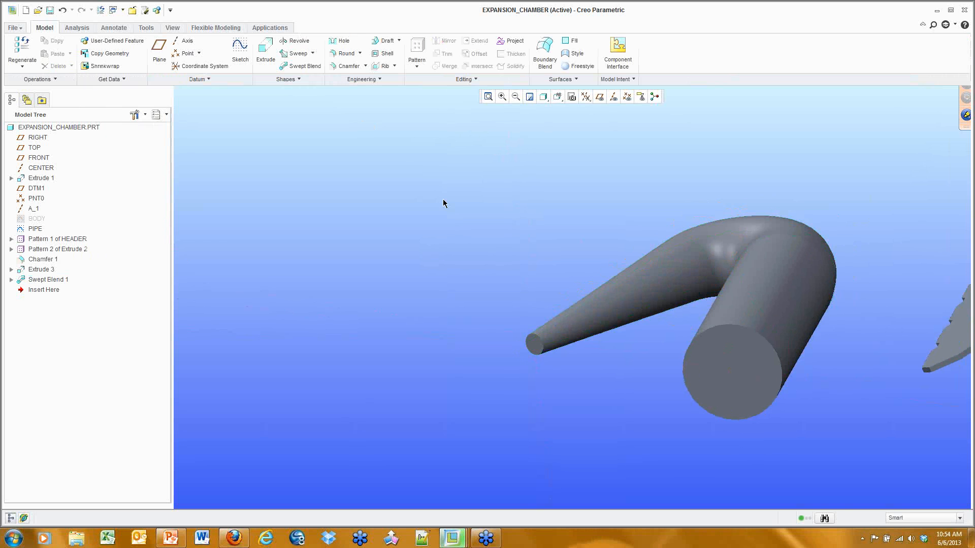
# Start an extrude sketch on the swept blend's small end face, proceeding without specifying sketch references
pyautogui.scroll(-2, 529, 328)
pyautogui.scroll(-4, 571, 365)
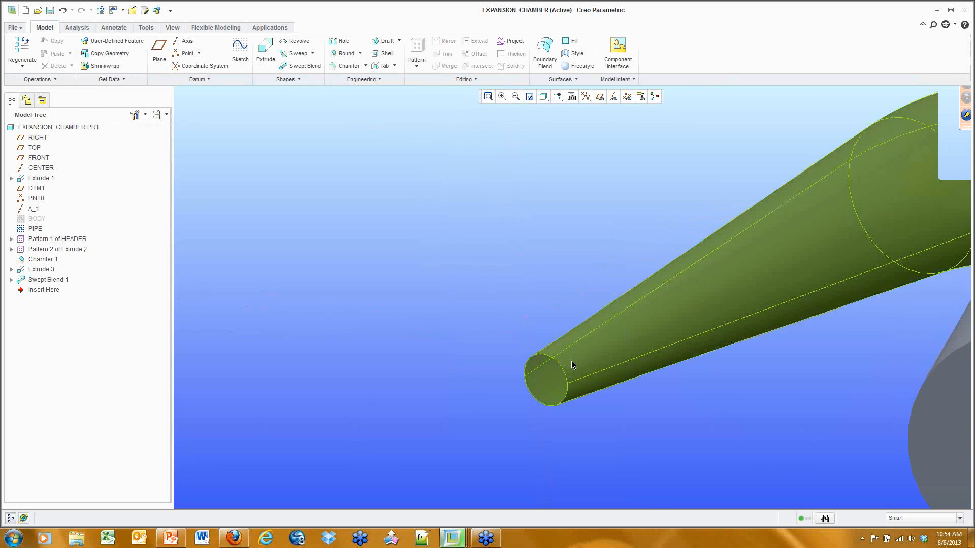
pyautogui.keyDown('shift'); pyautogui.moveTo(593, 356); pyautogui.dragTo(563, 278, button='middle'); pyautogui.keyUp('shift')
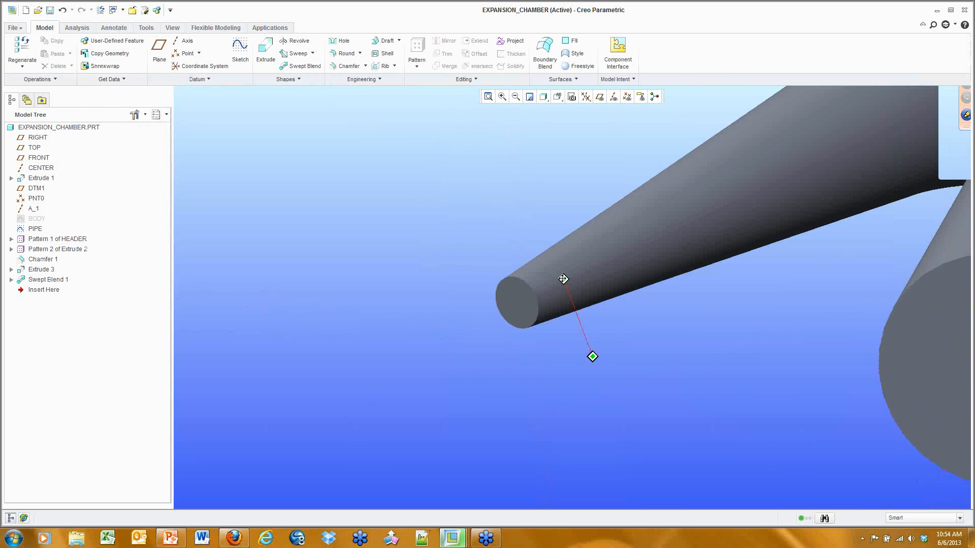
pyautogui.click(267, 45)
pyautogui.click(506, 290)
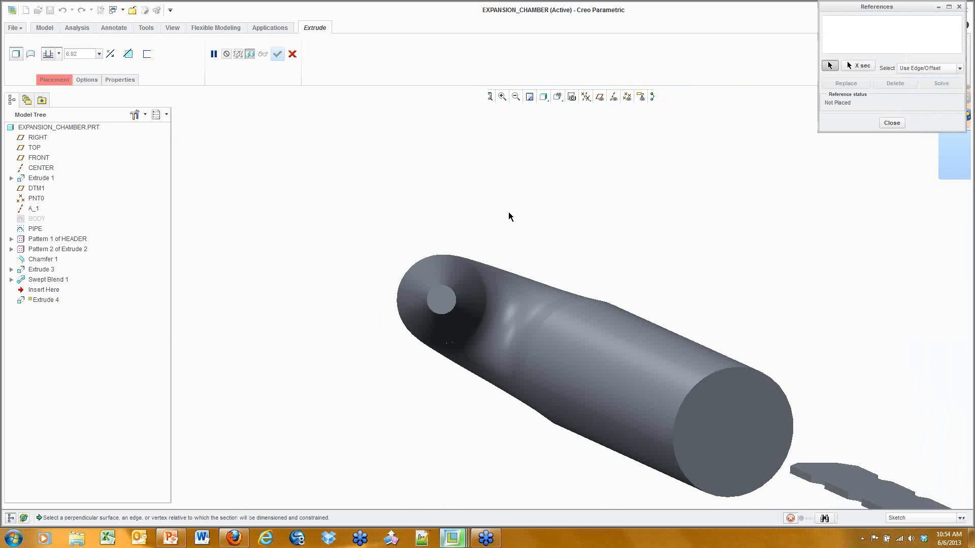
pyautogui.click(884, 123)
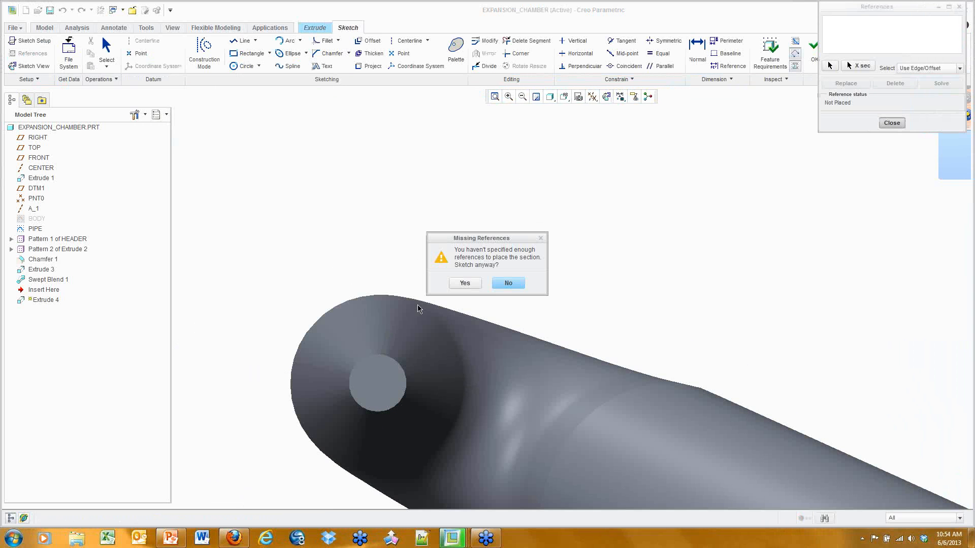
pyautogui.click(453, 288)
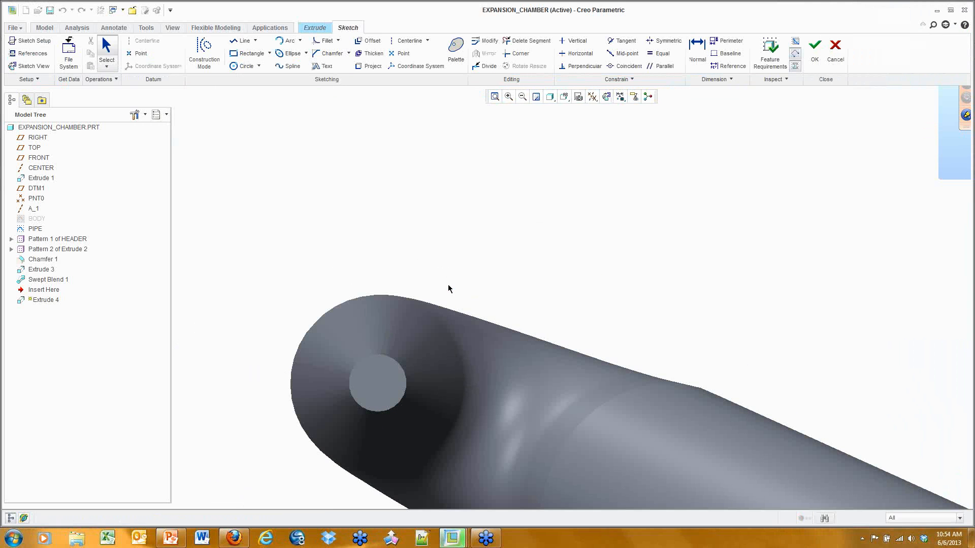
# Project the small end face's circular edge loop into the sketch and finish the sketch
pyautogui.click(369, 66)
pyautogui.click(936, 130)
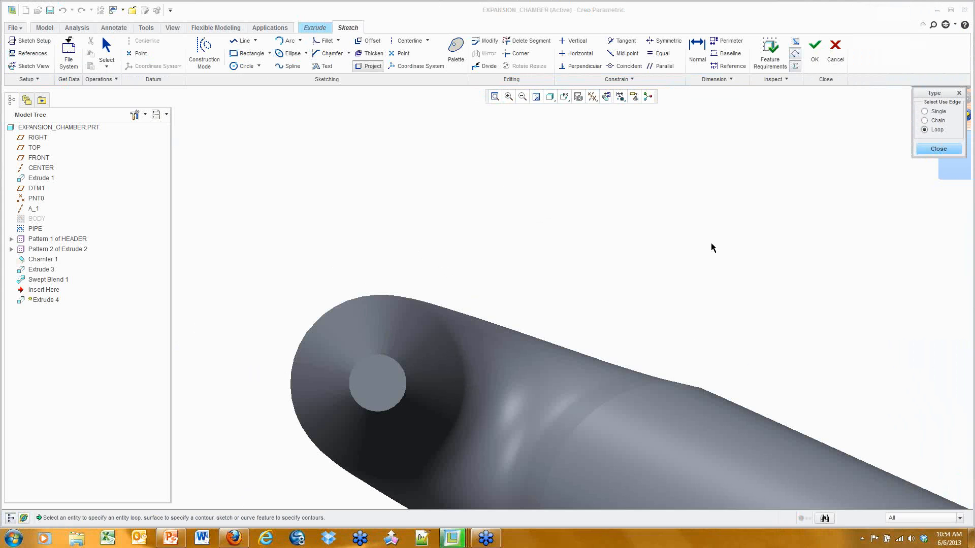
pyautogui.click(399, 374)
pyautogui.click(938, 148)
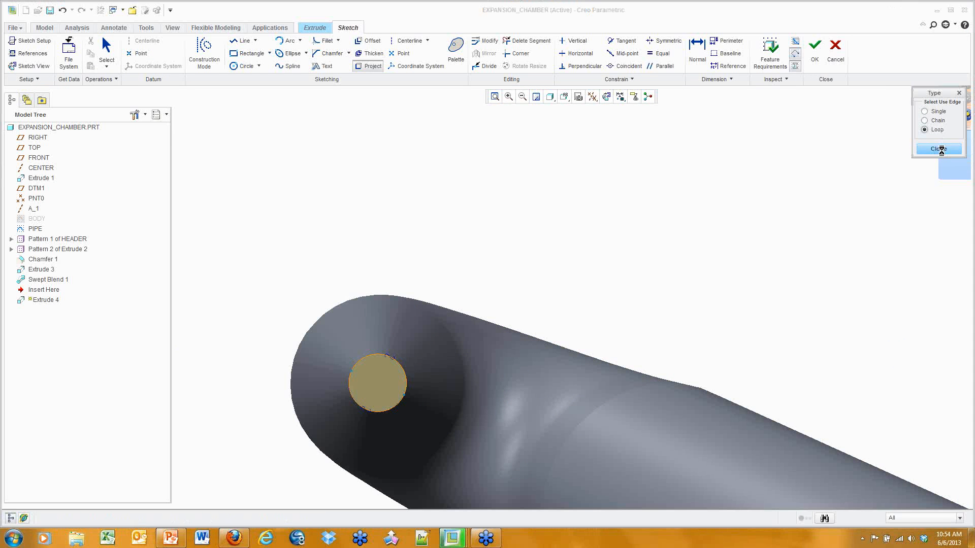
pyautogui.hotkey('ctrl', 'd')
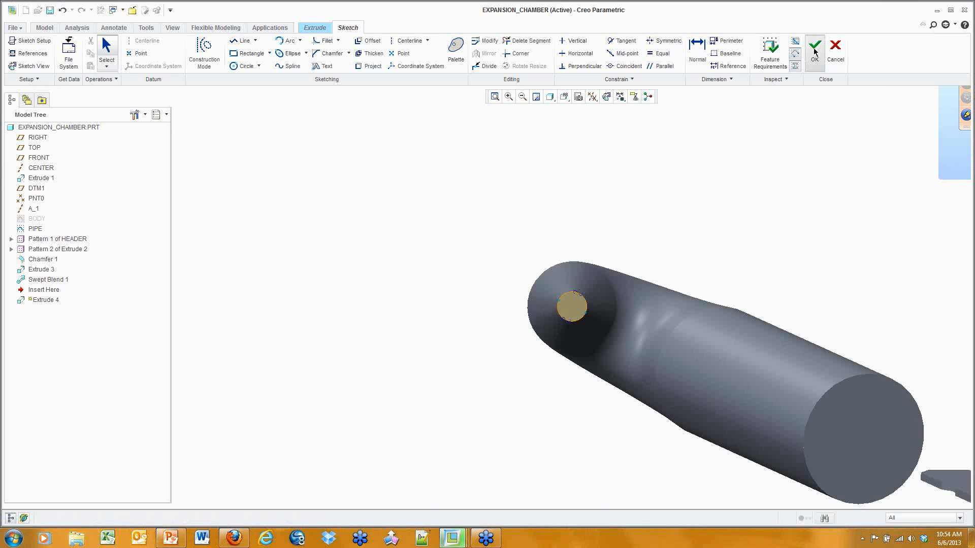
pyautogui.click(814, 48)
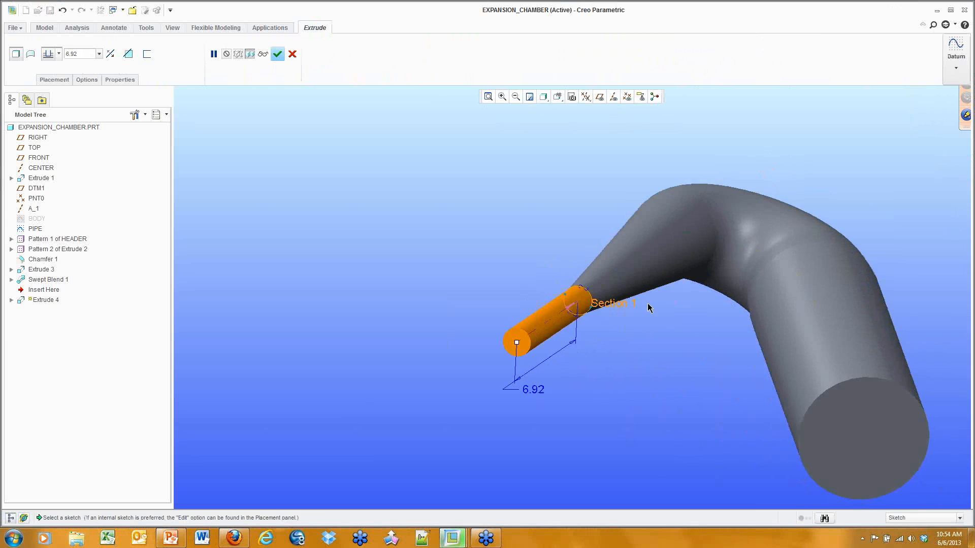
# Extrude the projected circle outward by 1.40 with an outward-flaring taper of 15.0 degrees
pyautogui.moveTo(392, 379); pyautogui.dragTo(485, 314)
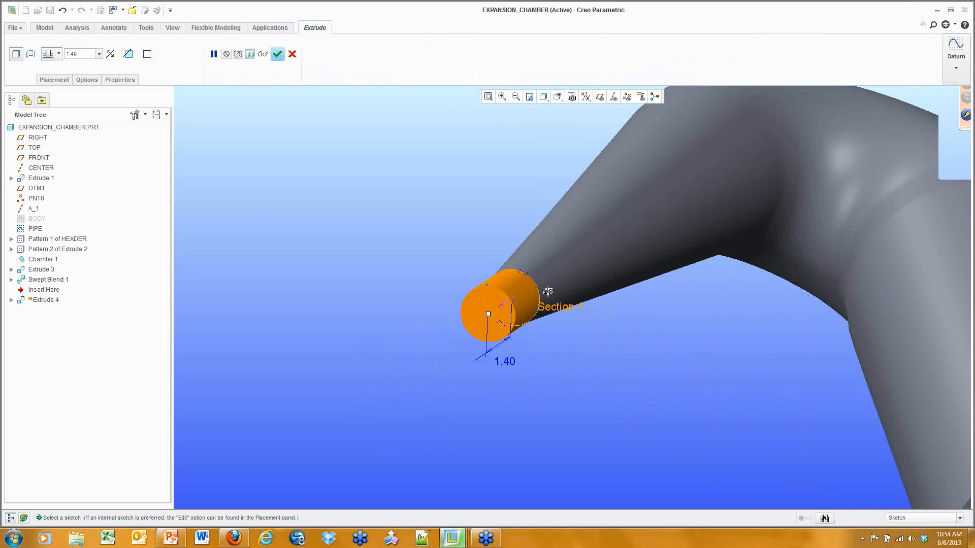
pyautogui.moveTo(543, 289); pyautogui.dragTo(554, 291, button='middle')
pyautogui.click(87, 79)
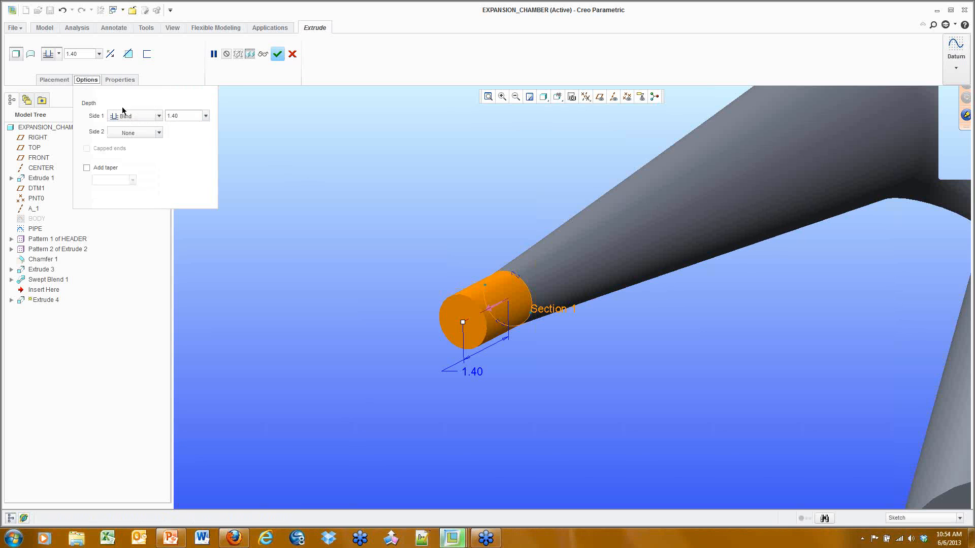
pyautogui.click(108, 167)
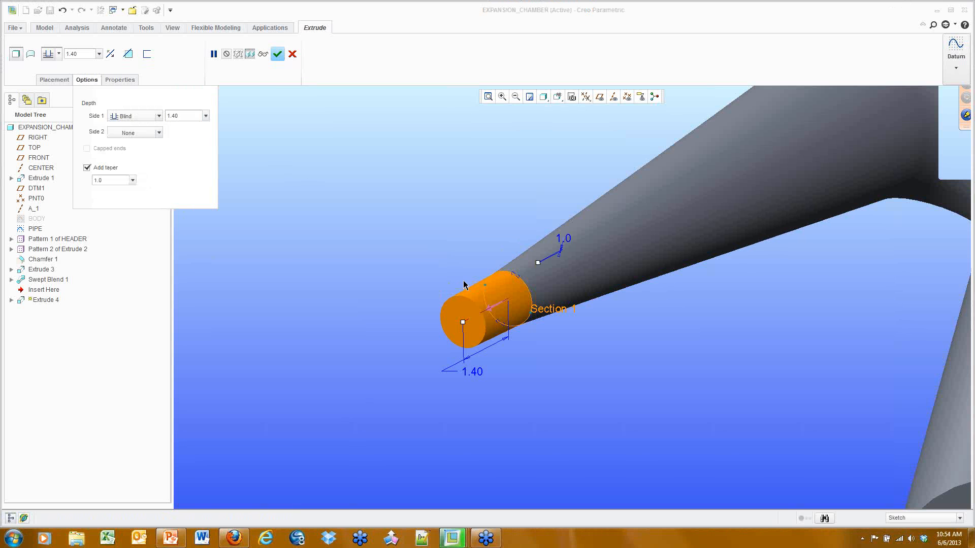
pyautogui.moveTo(538, 263); pyautogui.dragTo(539, 276)
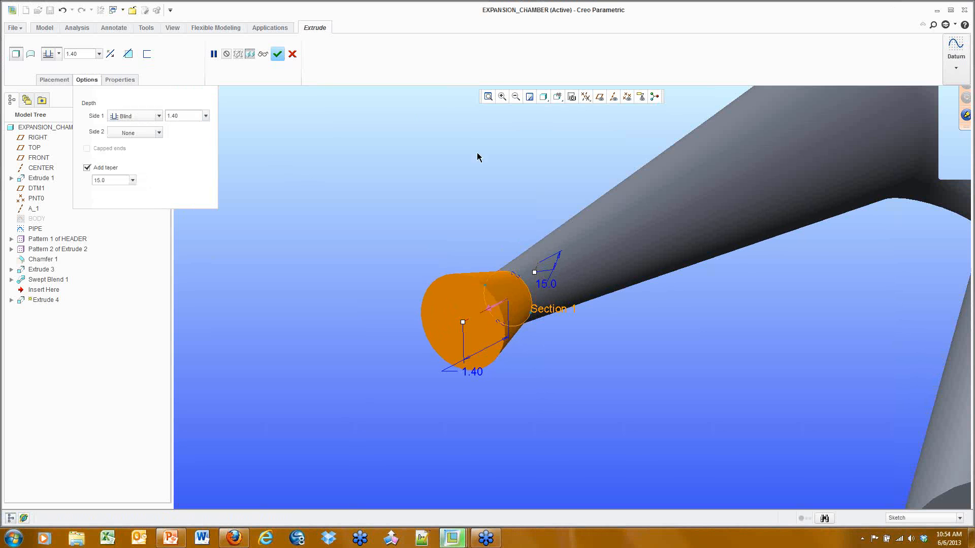
pyautogui.click(278, 54)
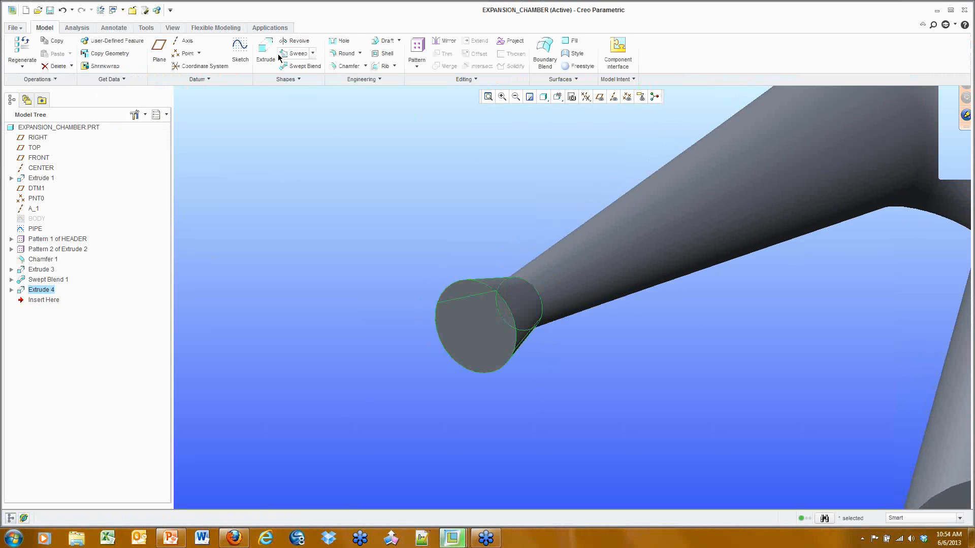
# Round the edge where the flared end meets the tapered pipe and the cylinder's flat end edge with a 0.50 radius
pyautogui.click(457, 200)
pyautogui.scroll(-3, 496, 203)
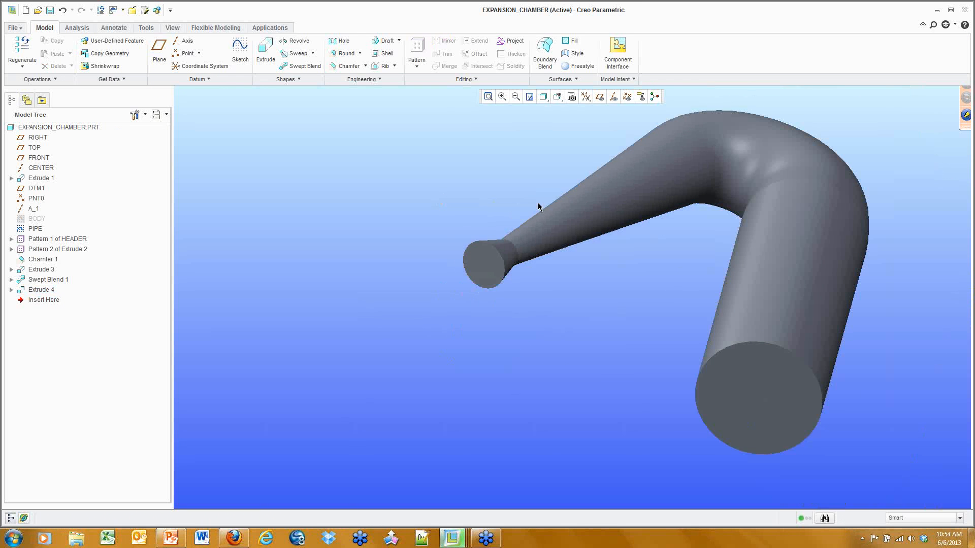
pyautogui.moveTo(539, 222); pyautogui.dragTo(540, 227, button='middle')
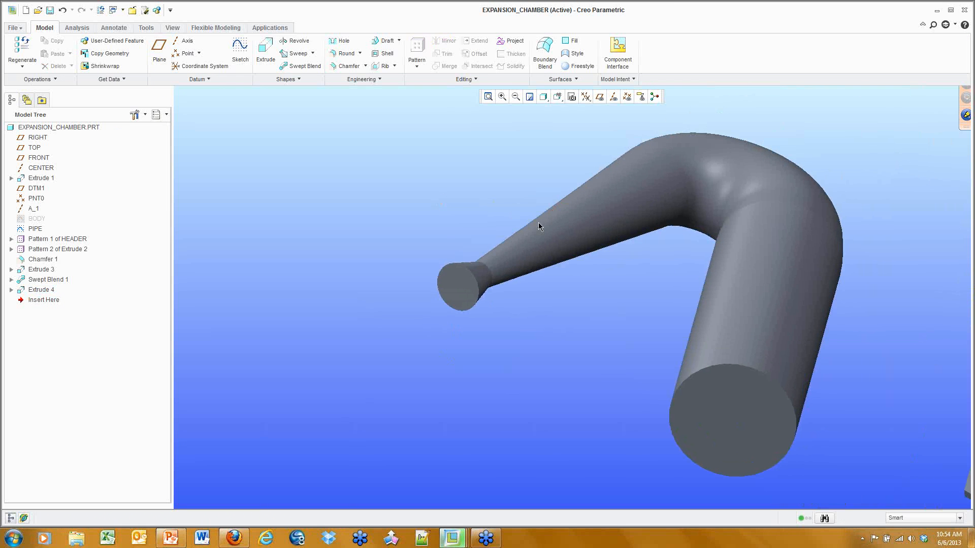
pyautogui.click(345, 54)
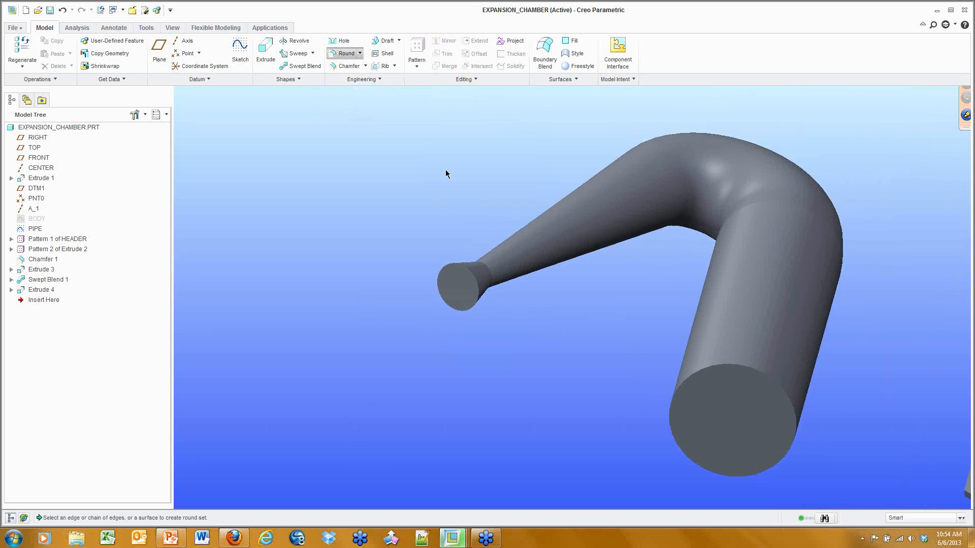
pyautogui.click(487, 270)
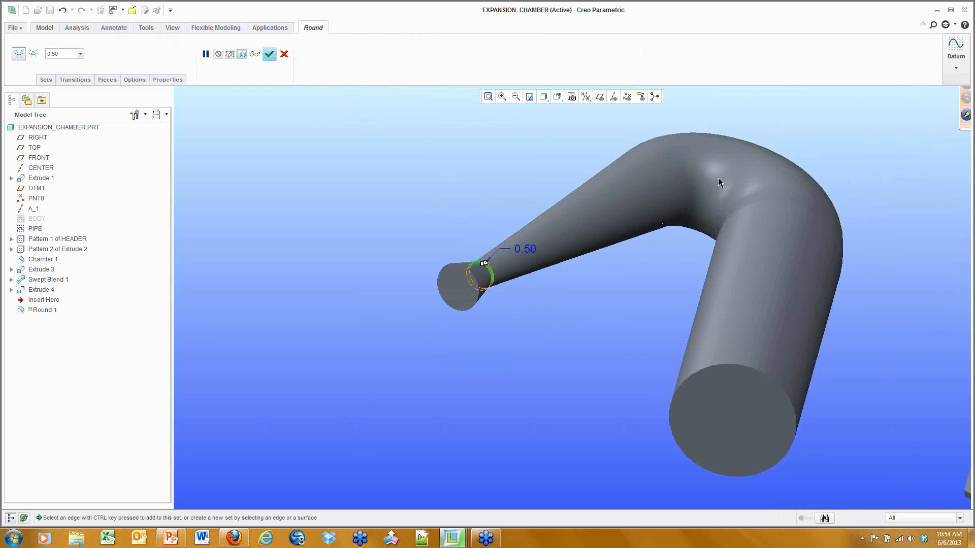
pyautogui.keyDown('ctrl'); pyautogui.click(758, 201); pyautogui.keyUp('ctrl')
pyautogui.keyDown('ctrl'); pyautogui.click(741, 365); pyautogui.keyUp('ctrl')
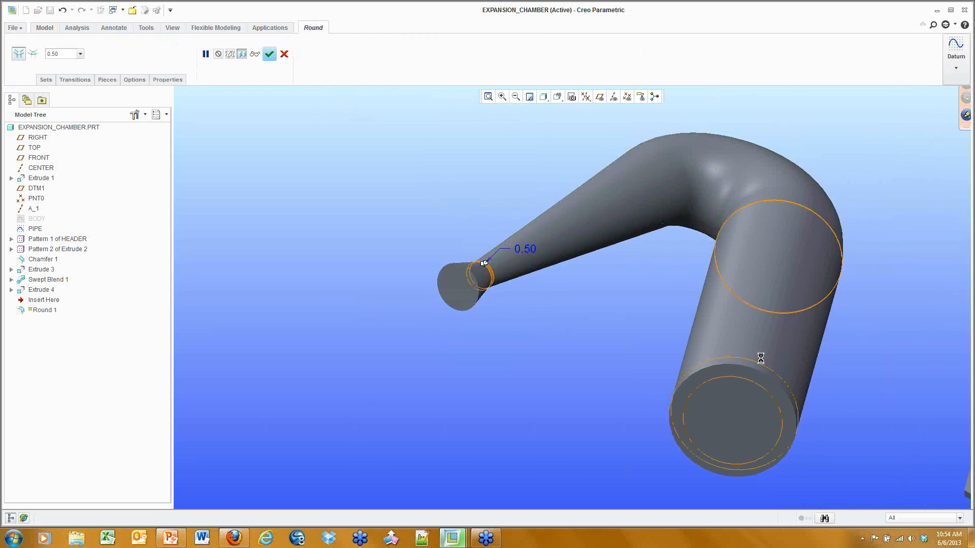
pyautogui.click(269, 53)
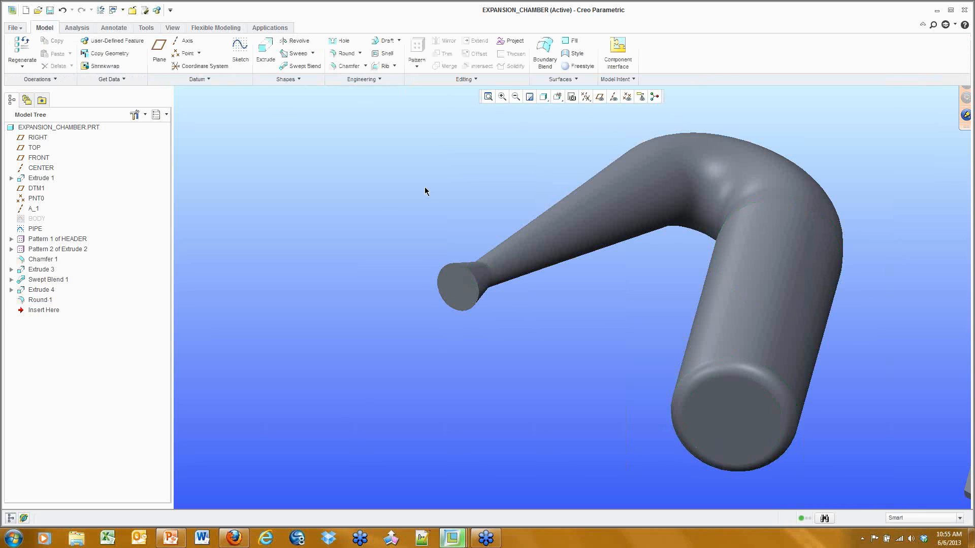
# Display the datum points and start a curve through the point on the header plate, the point above it and the one inside the cylinder
pyautogui.moveTo(538, 274); pyautogui.dragTo(374, 264, button='middle')
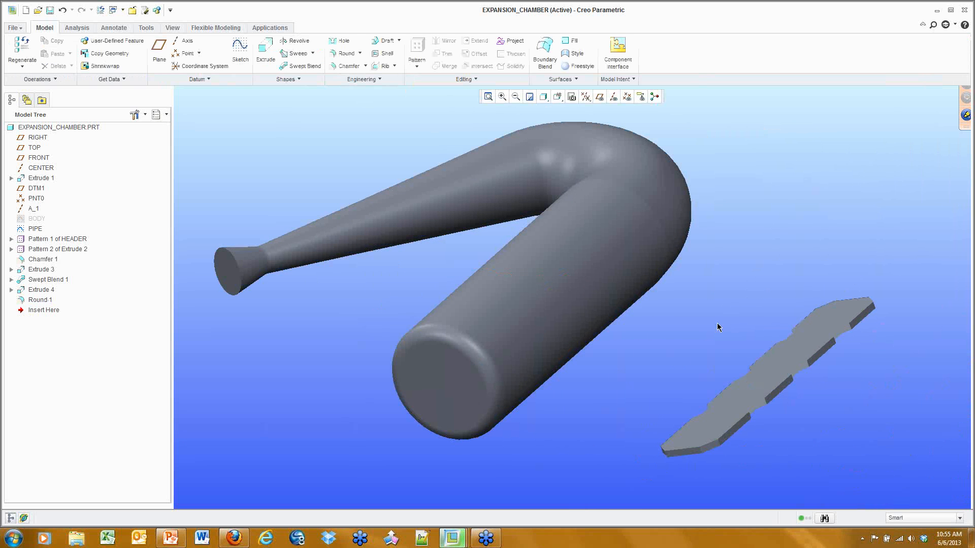
pyautogui.click(776, 366)
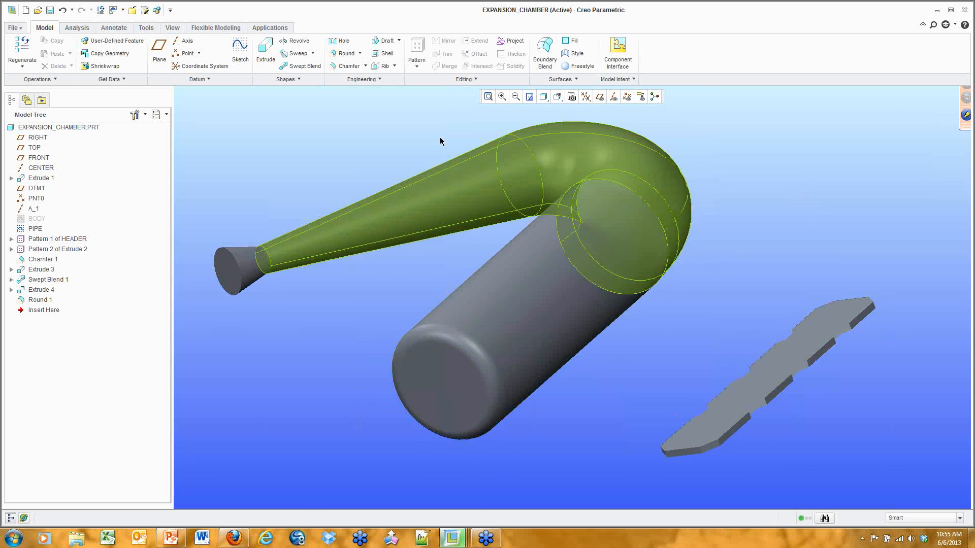
pyautogui.click(623, 99)
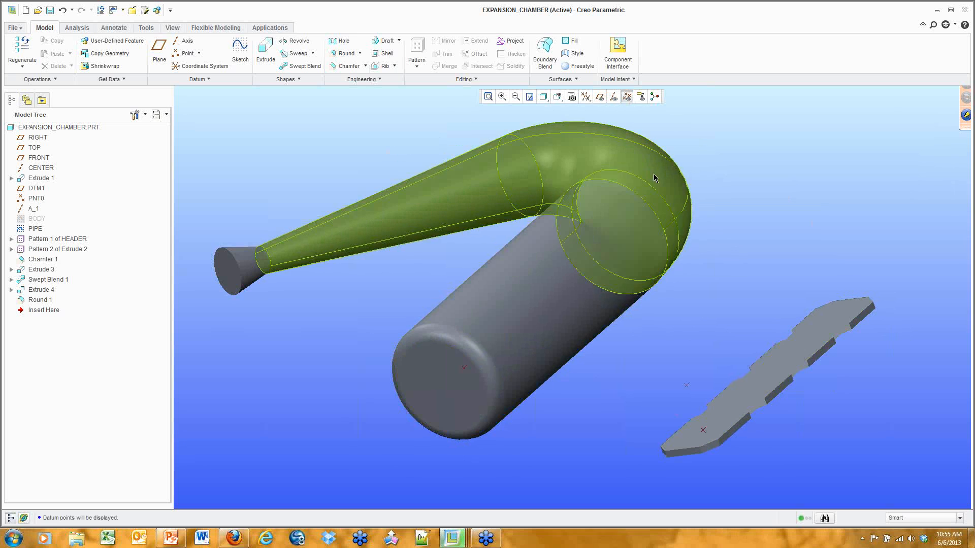
pyautogui.click(208, 79)
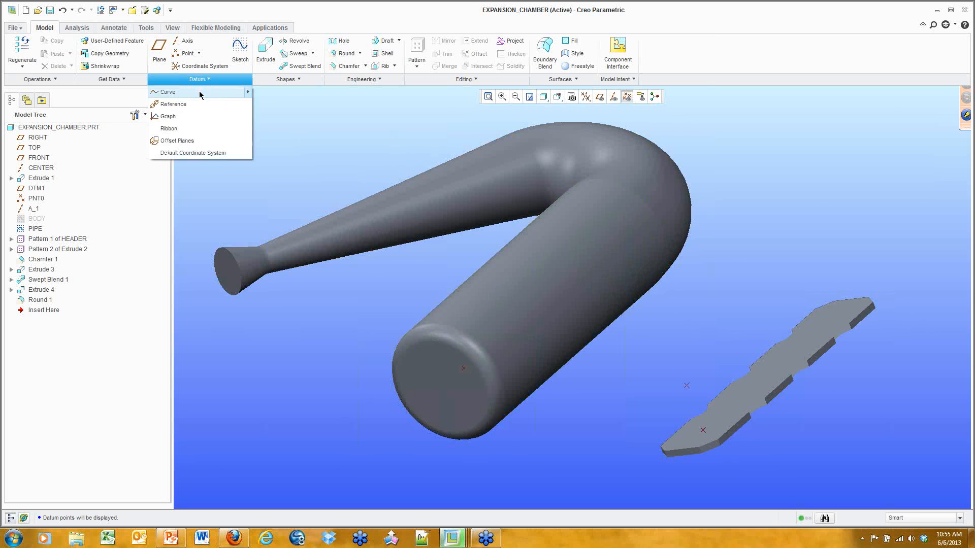
pyautogui.click(201, 93)
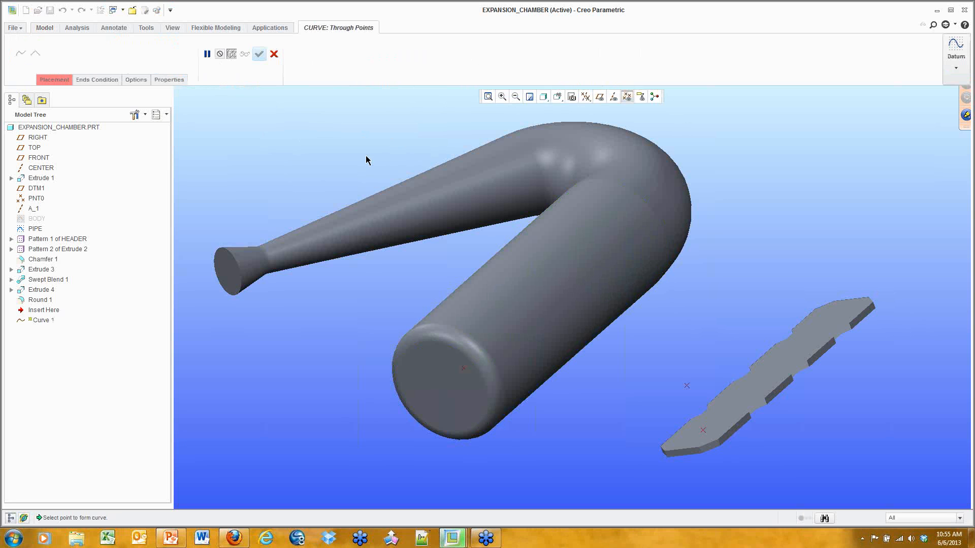
pyautogui.click(702, 430)
pyautogui.click(687, 386)
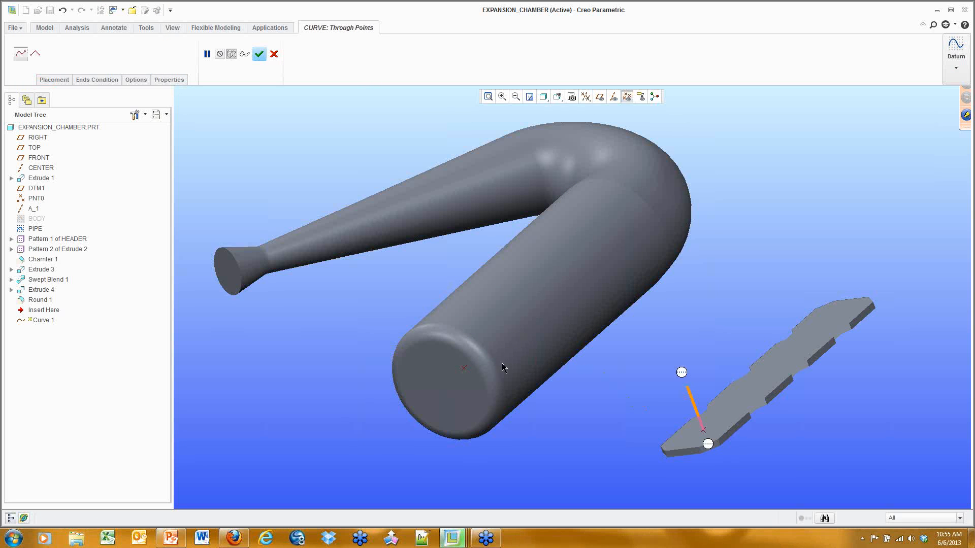
pyautogui.click(463, 369)
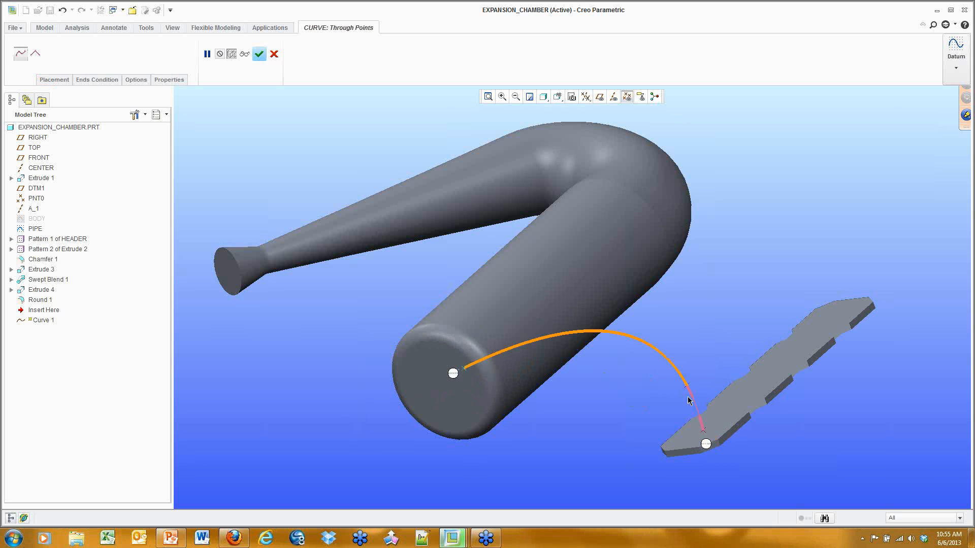
# Make the curve's start normal to the header plate's top face and complete the curve
pyautogui.rightClick(705, 447)
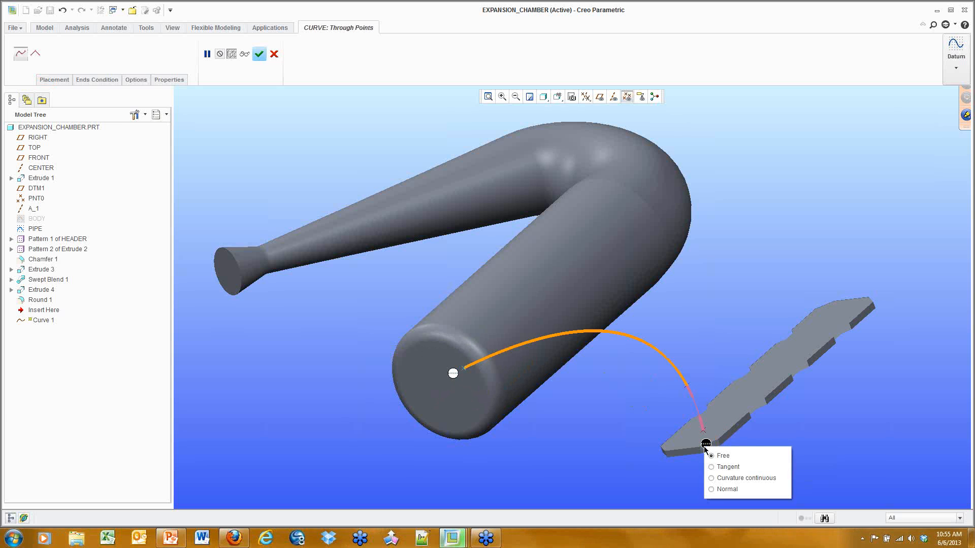
pyautogui.click(727, 489)
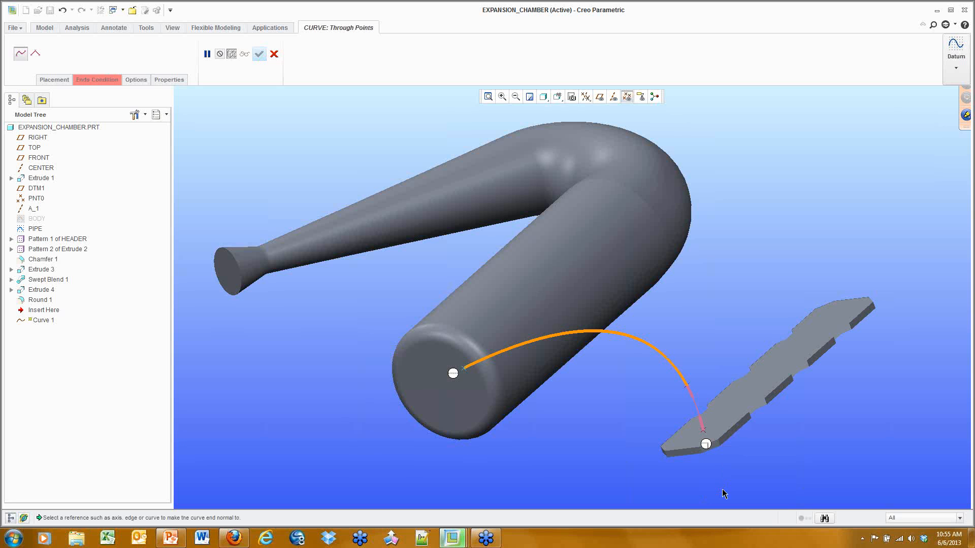
pyautogui.click(742, 395)
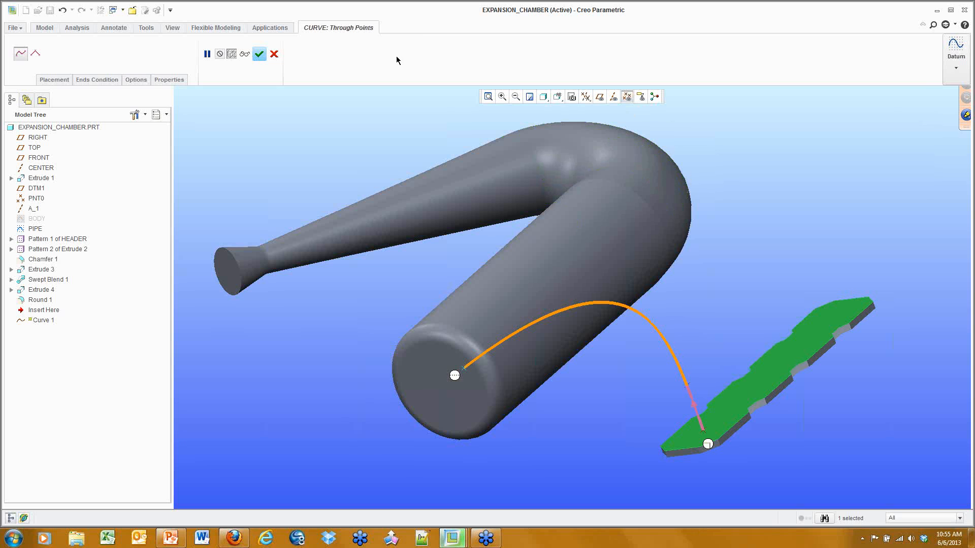
pyautogui.click(259, 54)
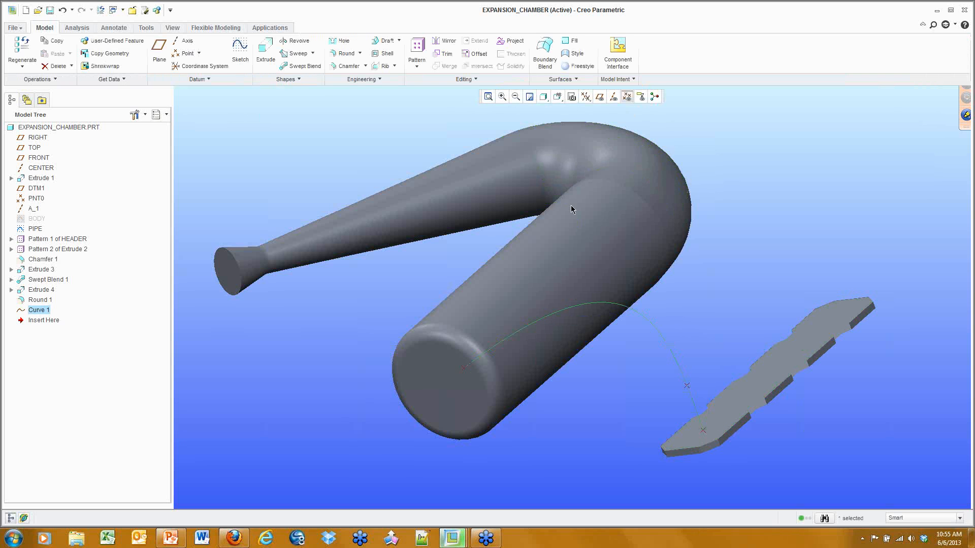
# Start a sweep along the new curve and sketch its section as a circle about 1.71 in diameter, centered on the trajectory's start
pyautogui.click(299, 54)
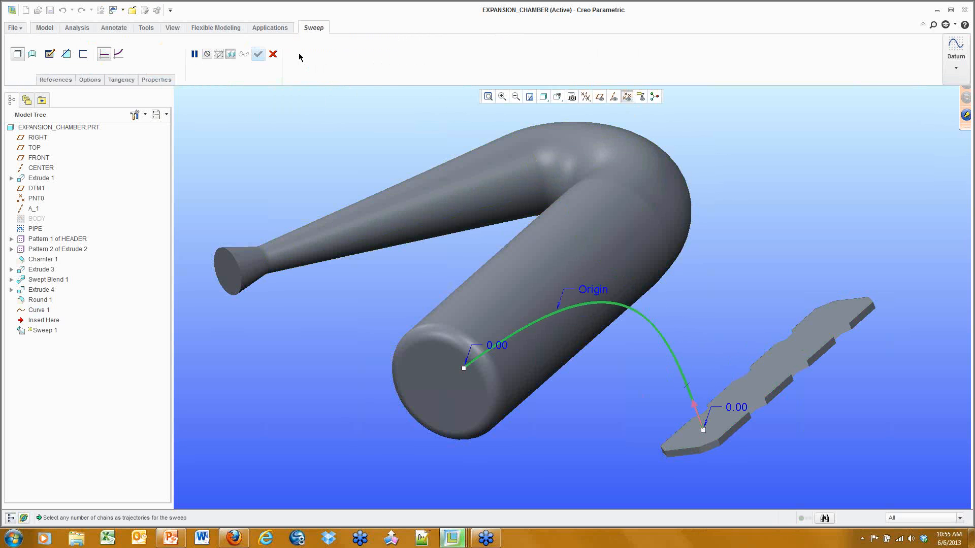
pyautogui.click(49, 54)
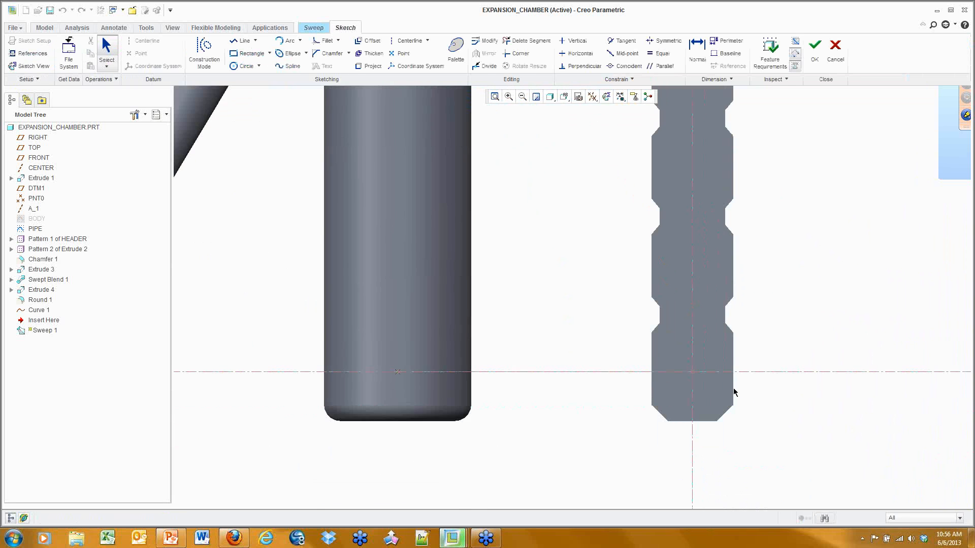
pyautogui.scroll(4, 735, 393)
pyautogui.click(244, 66)
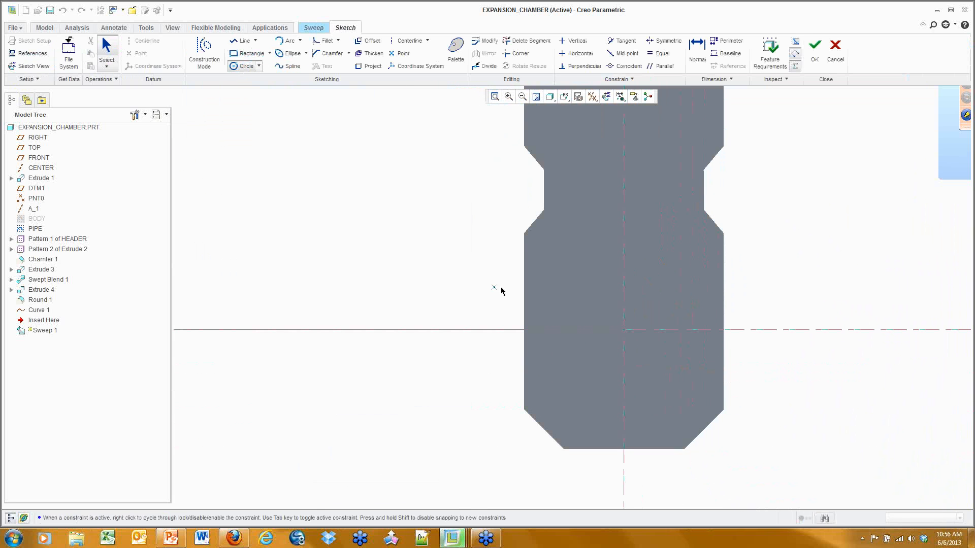
pyautogui.click(624, 330)
pyautogui.click(683, 297)
pyautogui.middleClick(797, 236)
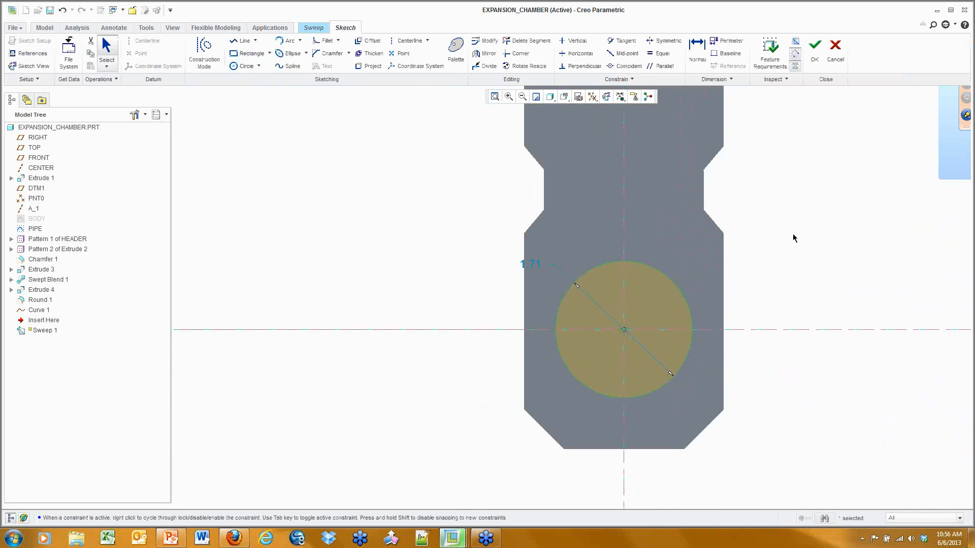
# Set the section circle's diameter to 1.8, finish the sketch and complete the sweep
pyautogui.doubleClick(534, 267)
pyautogui.write('1.8')
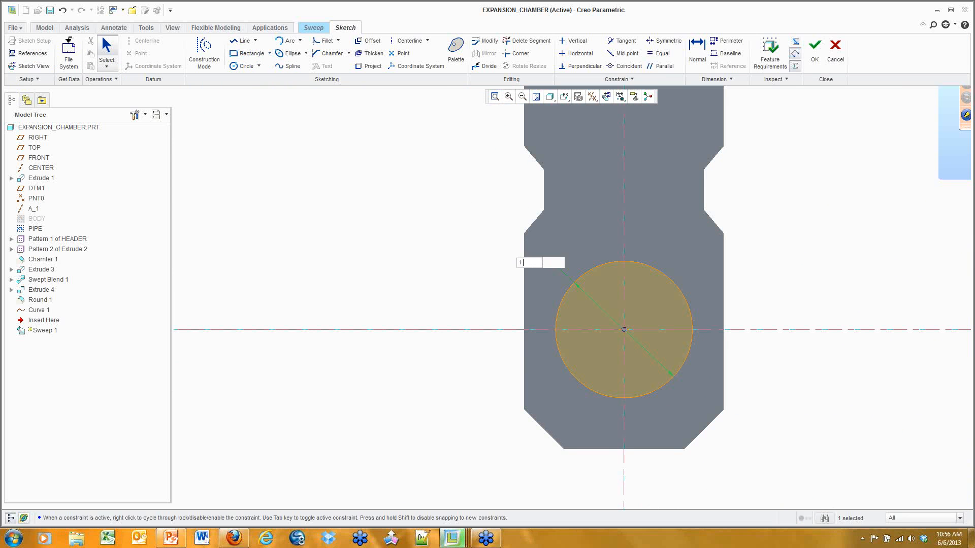
pyautogui.click(814, 48)
pyautogui.moveTo(676, 301); pyautogui.dragTo(582, 262, button='middle')
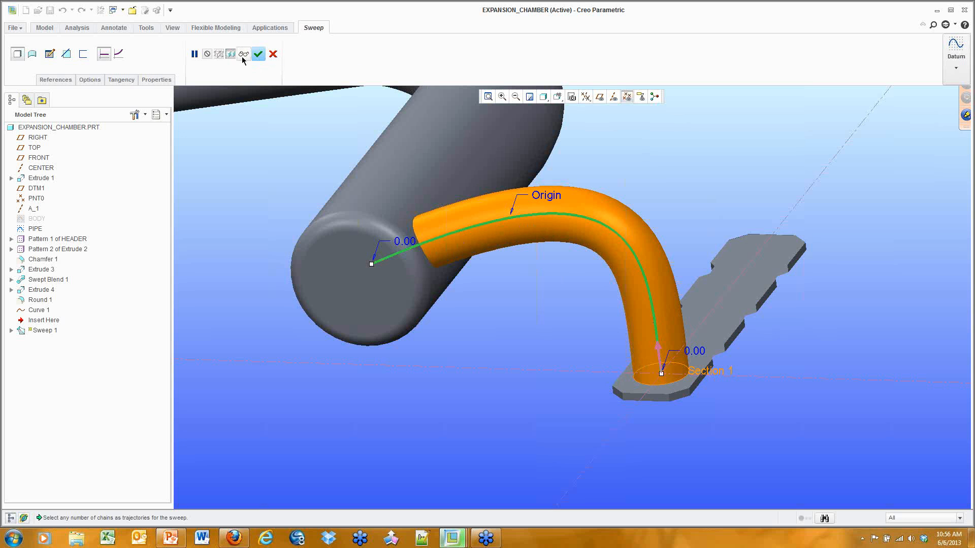
pyautogui.click(259, 54)
# Round the edge where the swept header pipe meets the cylindrical body
pyautogui.moveTo(626, 163); pyautogui.dragTo(616, 143, button='middle')
pyautogui.click(349, 57)
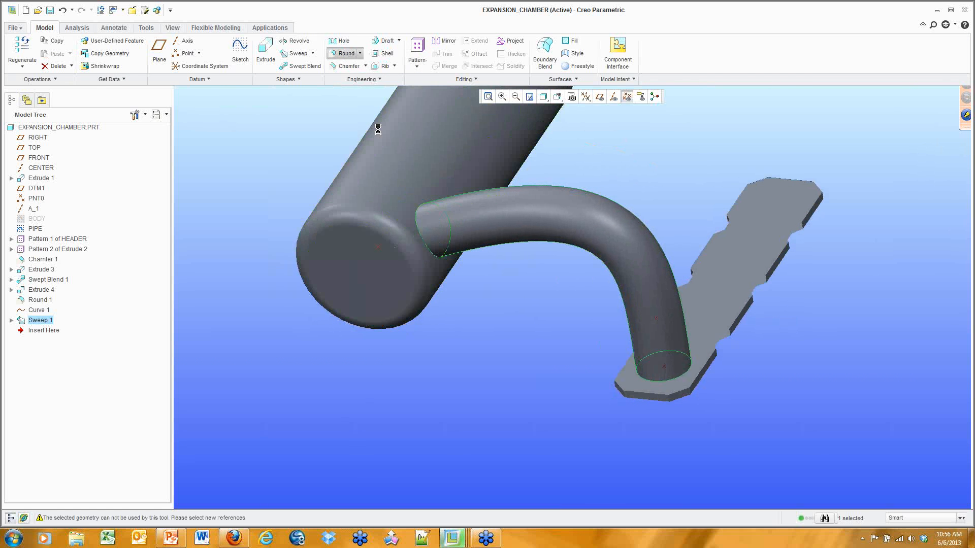
pyautogui.click(419, 217)
pyautogui.middleClick(633, 177)
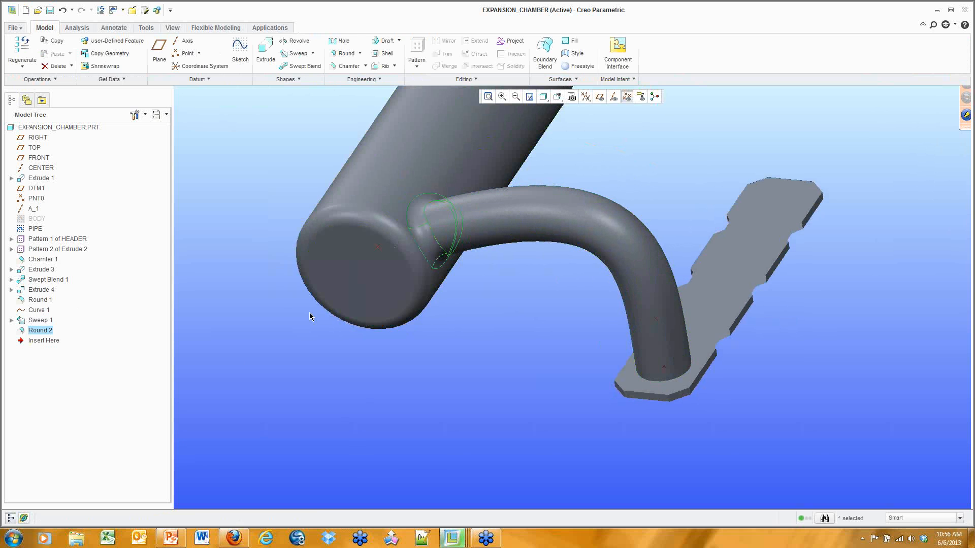
# Group the curve, the header pipe sweep and its junction round
pyautogui.keyDown('shift'); pyautogui.click(45, 311); pyautogui.keyUp('shift')
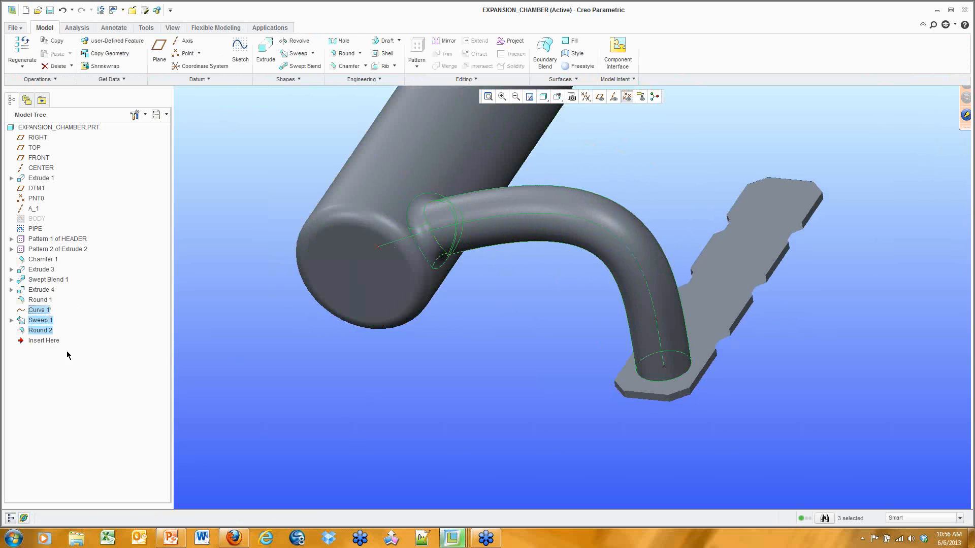
pyautogui.rightClick(41, 331)
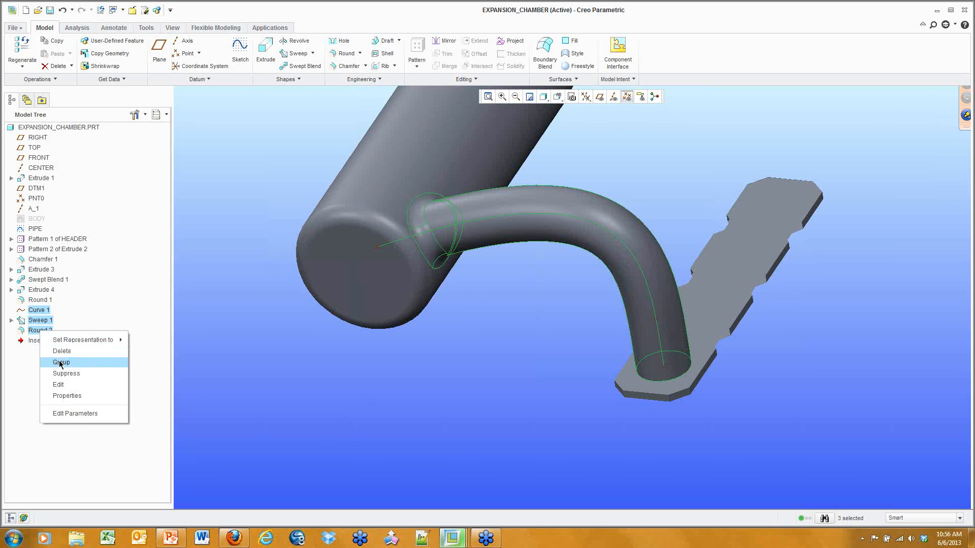
pyautogui.click(56, 363)
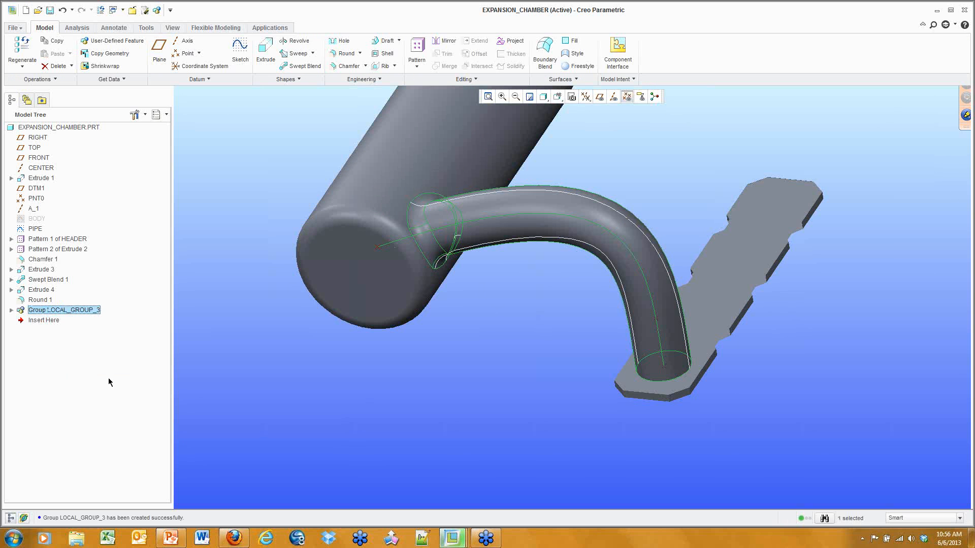
# Pattern the header pipe group as a reference pattern along the header plate
pyautogui.rightClick(236, 271)
pyautogui.click(254, 358)
pyautogui.scroll(-3, 487, 302)
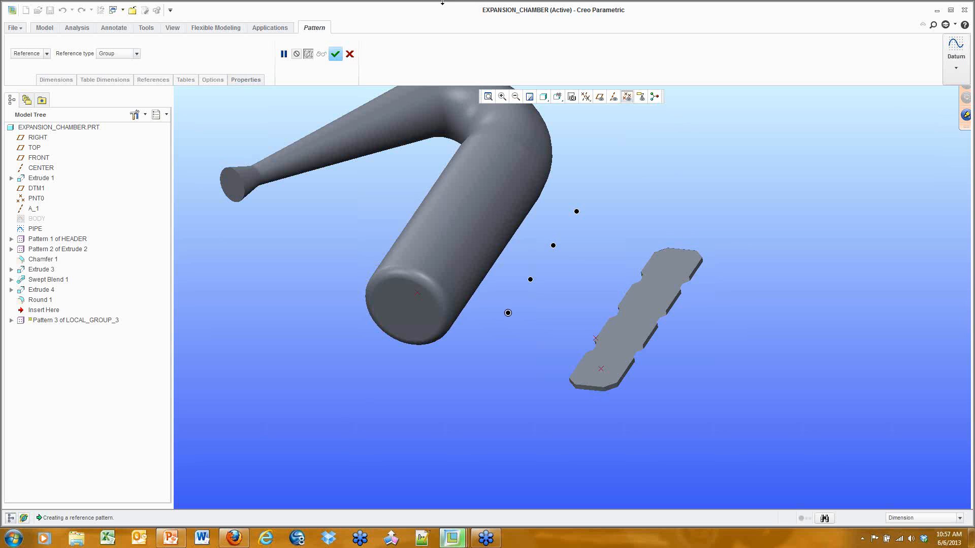
pyautogui.click(335, 54)
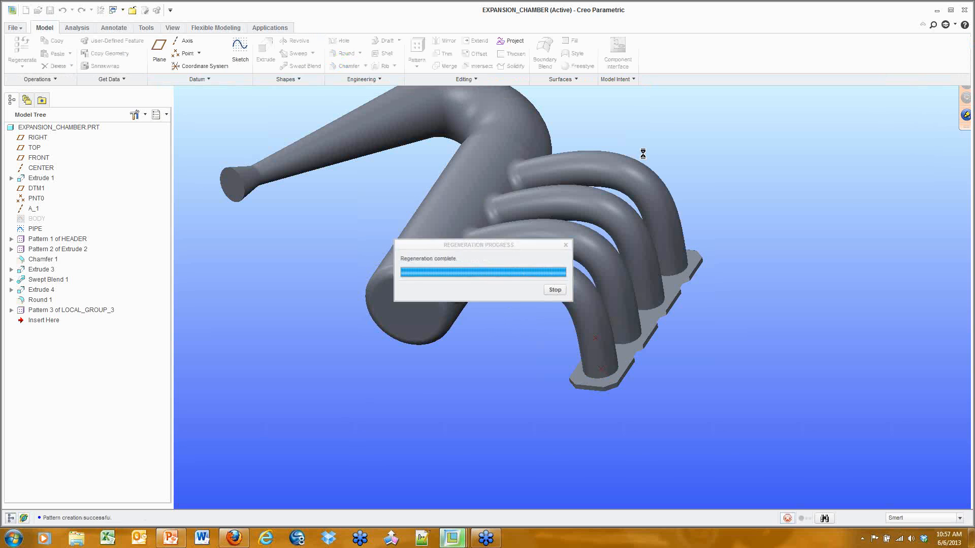
pyautogui.click(709, 157)
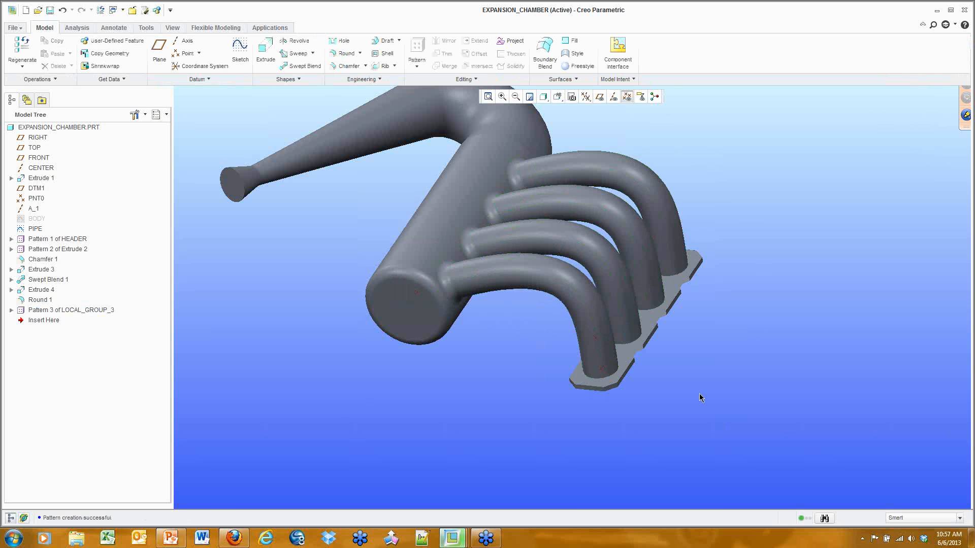
# Open the BODY sketch's definition for editing
pyautogui.moveTo(713, 367); pyautogui.dragTo(707, 367, button='middle')
pyautogui.keyDown('shift'); pyautogui.moveTo(669, 338); pyautogui.dragTo(732, 342, button='middle'); pyautogui.keyUp('shift')
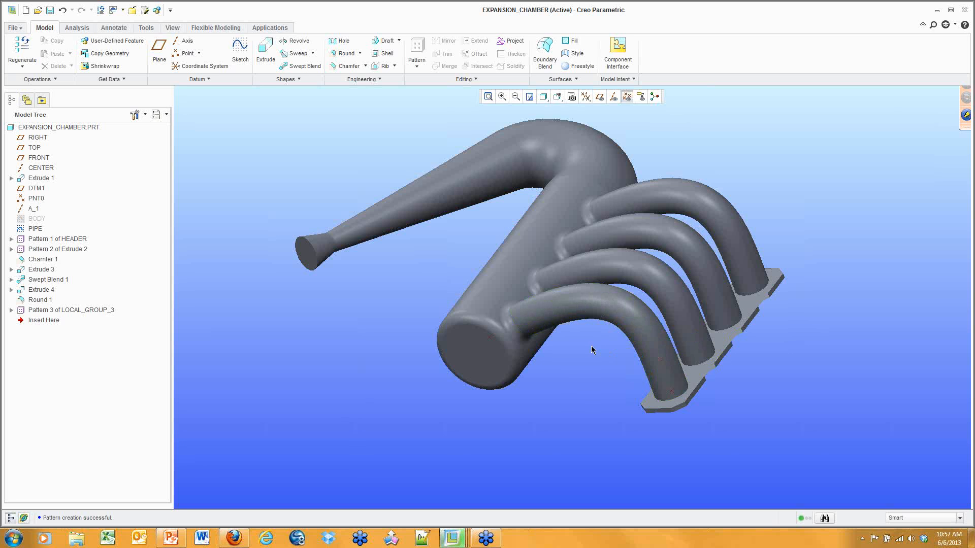
pyautogui.click(39, 219)
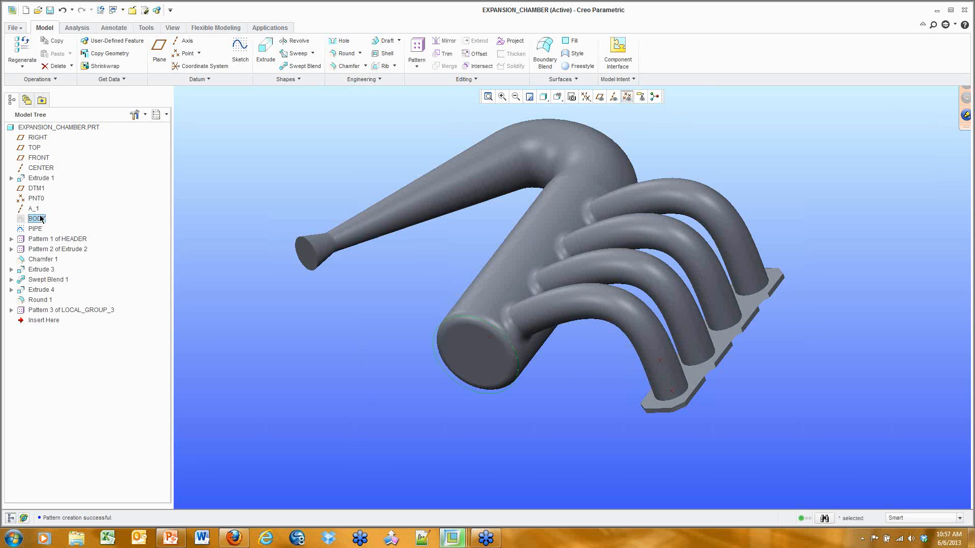
pyautogui.rightClick(40, 219)
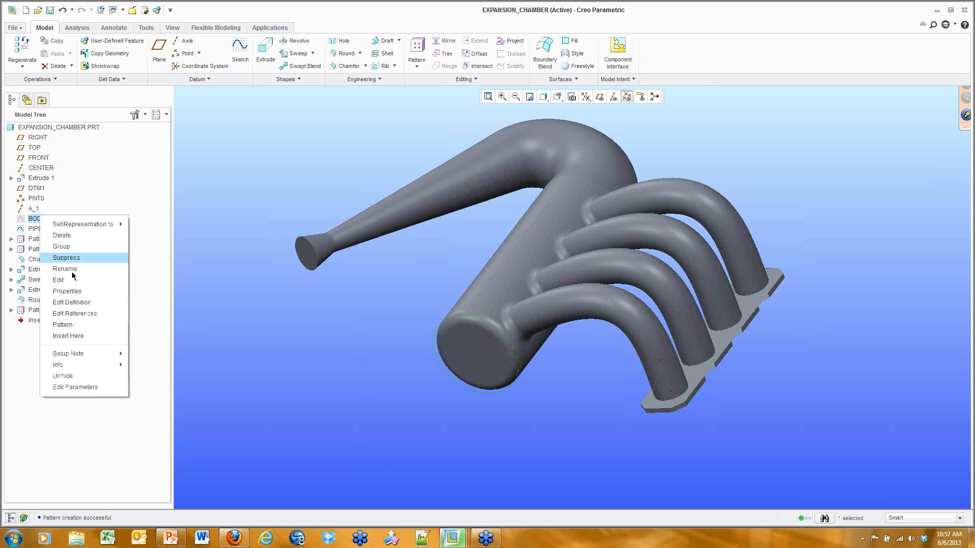
pyautogui.click(79, 303)
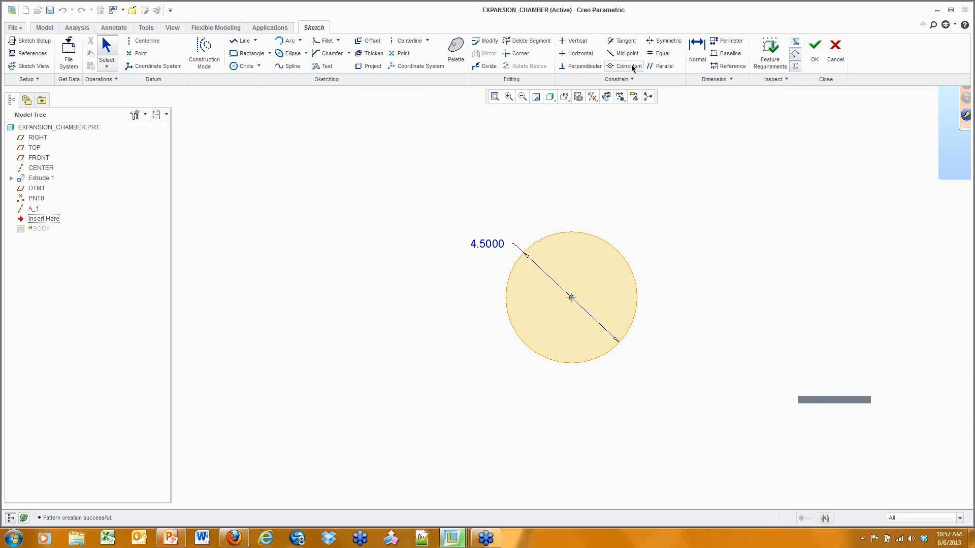
# Draw an ellipse centred on the 4.5 circle, with its horizontal axis ending on the circle, and set its full height to 6
pyautogui.click(290, 53)
pyautogui.click(571, 298)
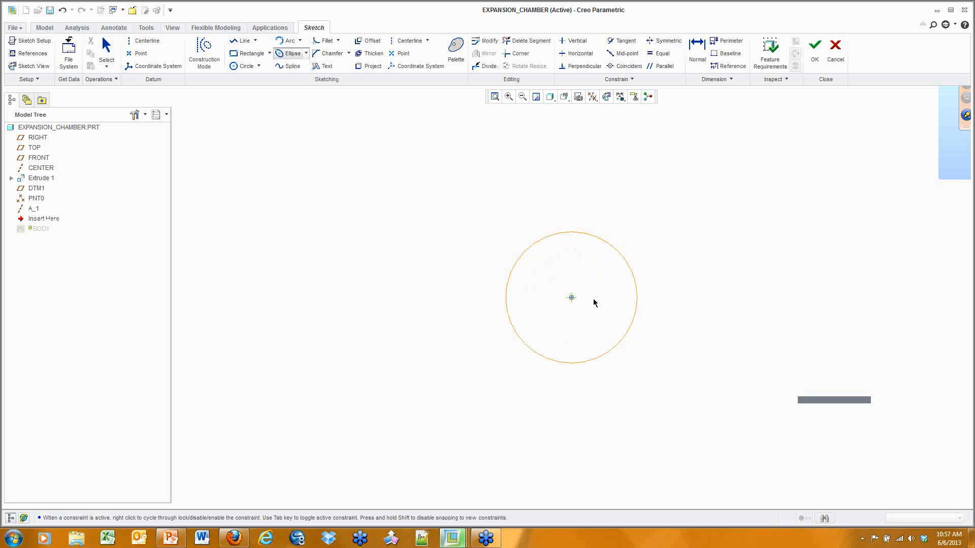
pyautogui.click(636, 300)
pyautogui.click(667, 204)
pyautogui.middleClick(611, 253)
pyautogui.doubleClick(569, 315)
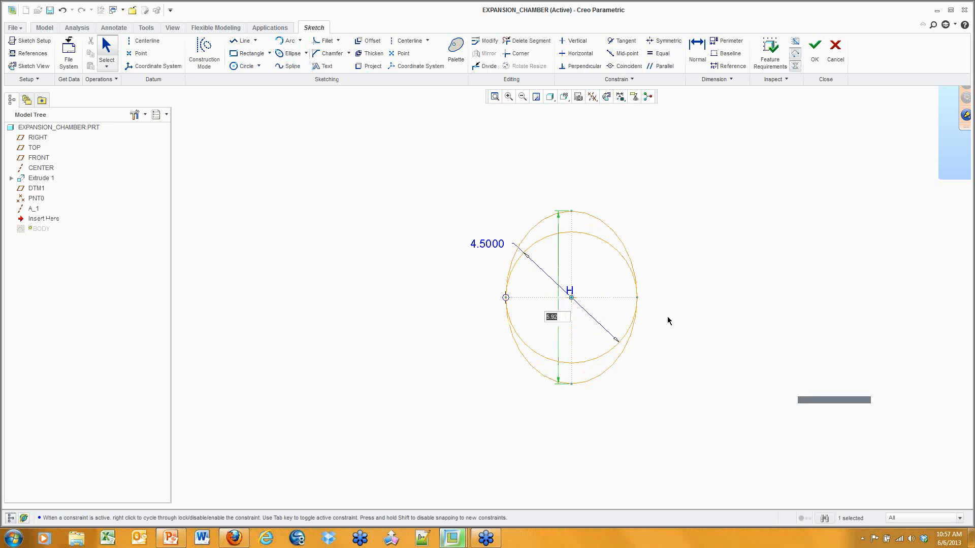
pyautogui.write('6')
pyautogui.press('Return')
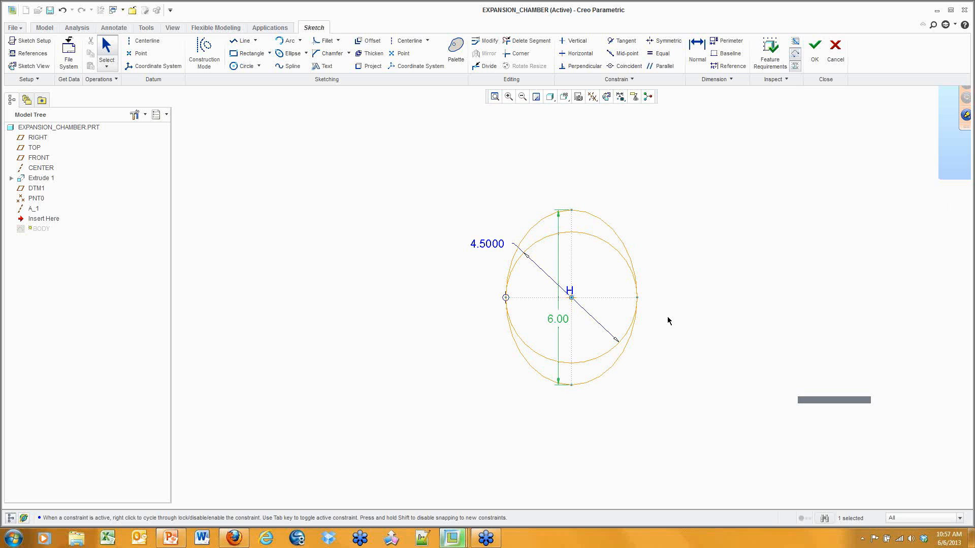
pyautogui.click(675, 288)
# Replace the circle with the new ellipse, deleting the circle's dimensions, and finish the BODY sketch
pyautogui.click(611, 246)
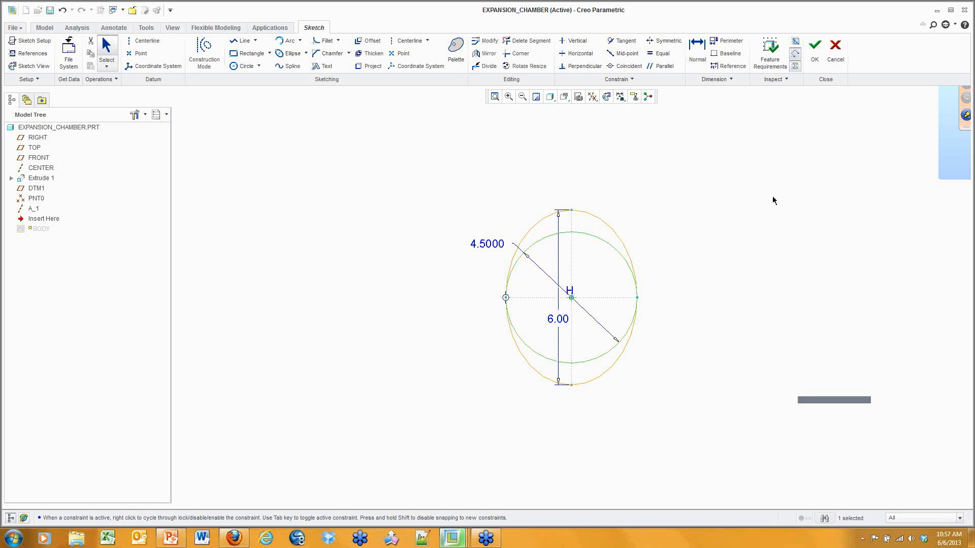
pyautogui.rightClick(697, 161)
pyautogui.click(710, 163)
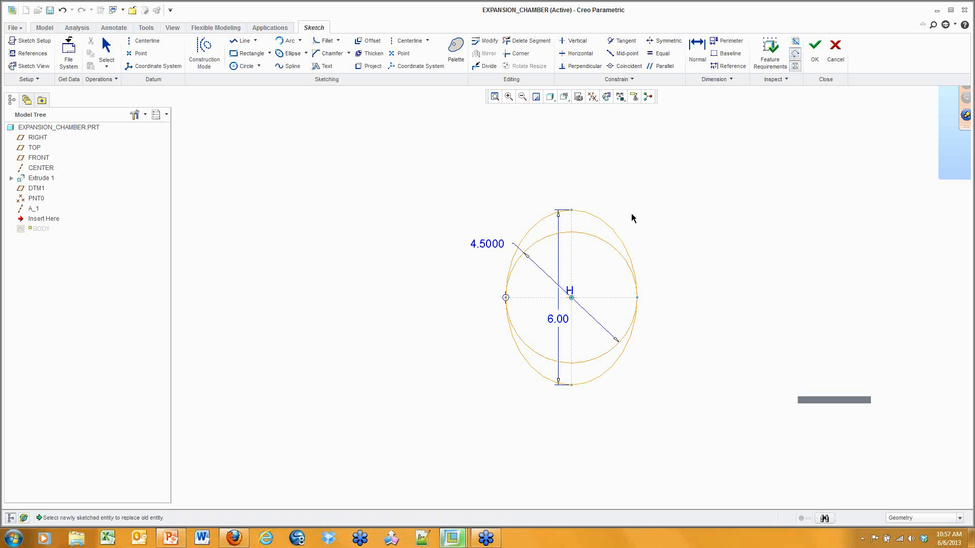
pyautogui.click(612, 224)
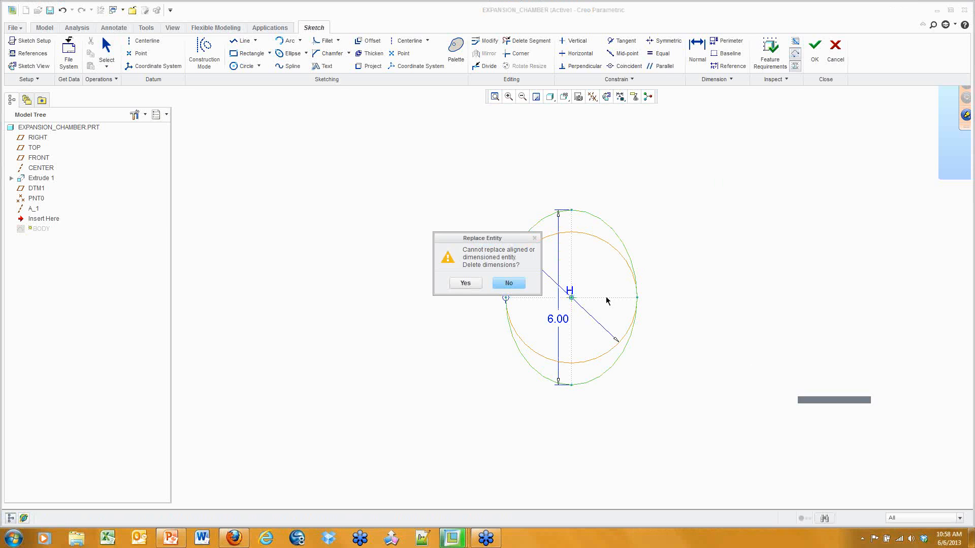
pyautogui.click(466, 284)
pyautogui.click(812, 48)
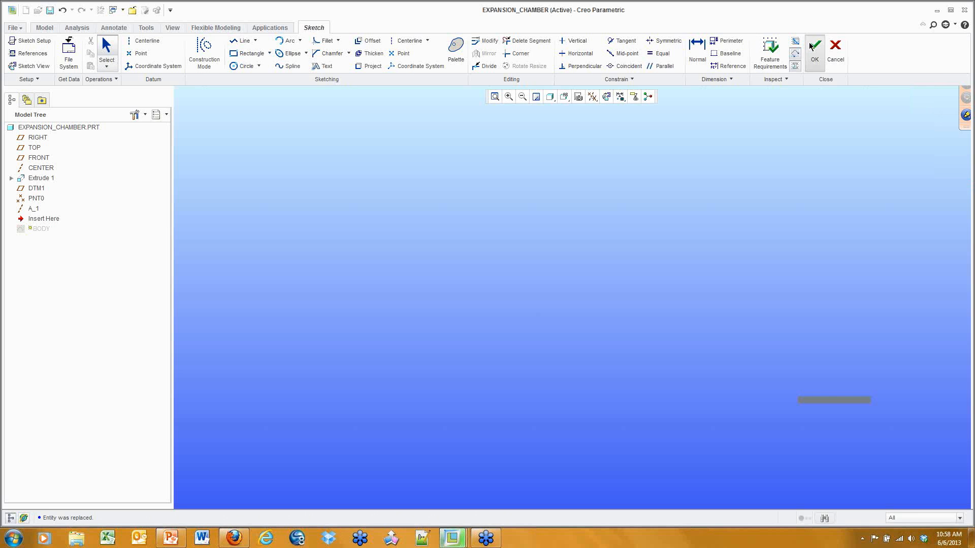
# Turn off the display of datum points on the regenerated expansion chamber
pyautogui.moveTo(729, 147); pyautogui.dragTo(711, 169, button='middle')
pyautogui.moveTo(554, 202); pyautogui.dragTo(768, 220, button='middle')
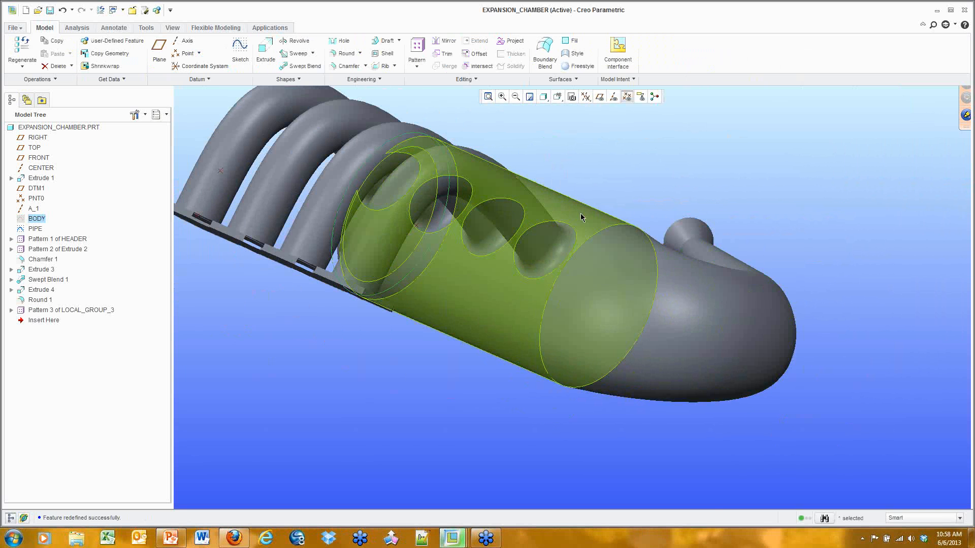
pyautogui.moveTo(635, 237); pyautogui.dragTo(504, 287, button='middle')
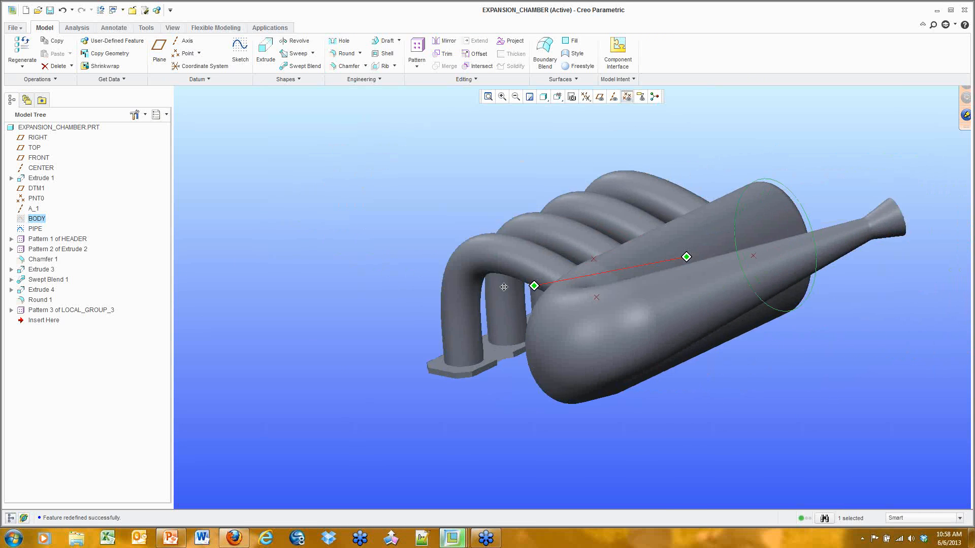
pyautogui.moveTo(725, 307)
pyautogui.mouseDown(button='middle')
pyautogui.moveTo(582, 332)
pyautogui.moveTo(596, 362)
pyautogui.mouseUp(button='middle')
pyautogui.keyDown('shift'); pyautogui.moveTo(730, 324); pyautogui.dragTo(501, 312, button='middle'); pyautogui.keyUp('shift')
pyautogui.click(650, 131)
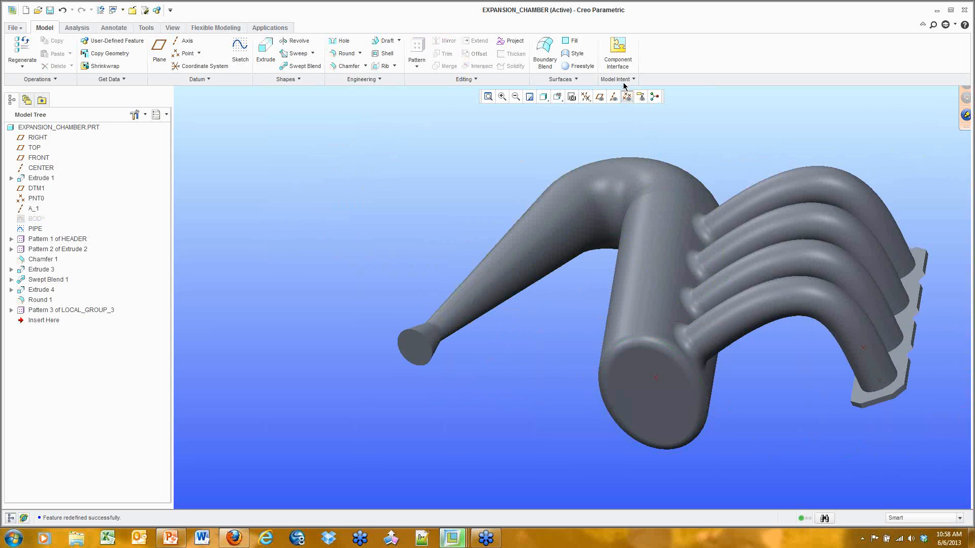
pyautogui.click(627, 96)
pyautogui.moveTo(638, 141); pyautogui.dragTo(586, 161, button='middle')
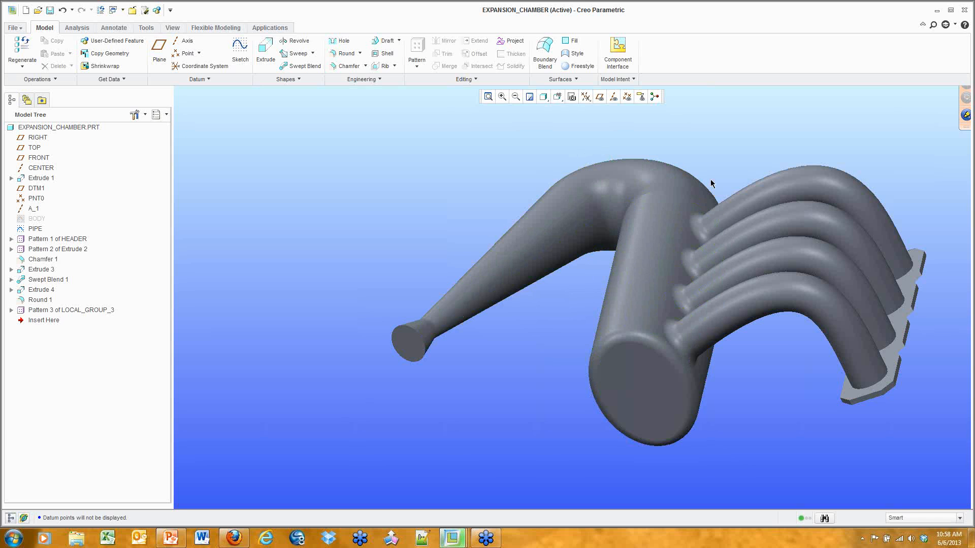
pyautogui.keyDown('shift'); pyautogui.moveTo(710, 179); pyautogui.dragTo(653, 177, button='middle'); pyautogui.keyUp('shift')
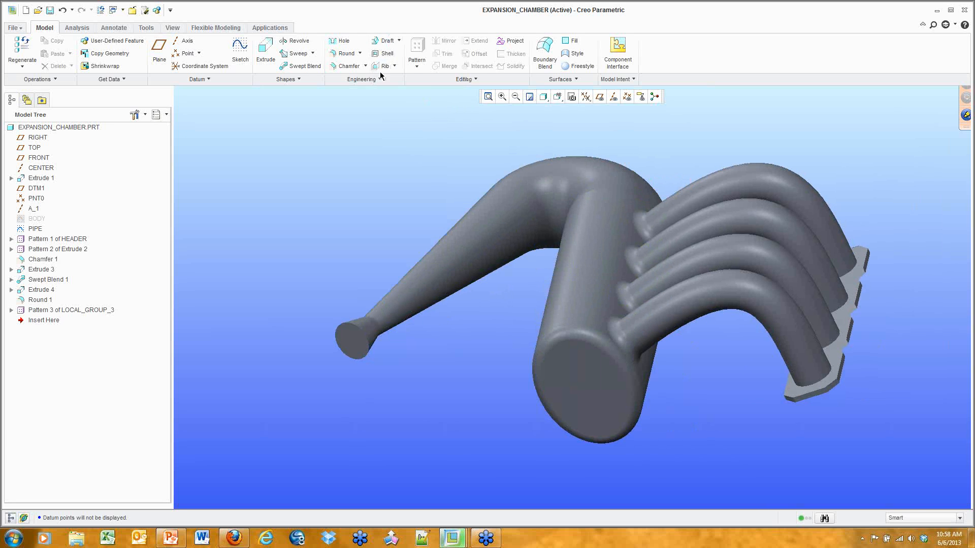
# Look up commands in the command search using "shell", "app" and "meas", and close the search
pyautogui.click(933, 25)
pyautogui.write('shell')
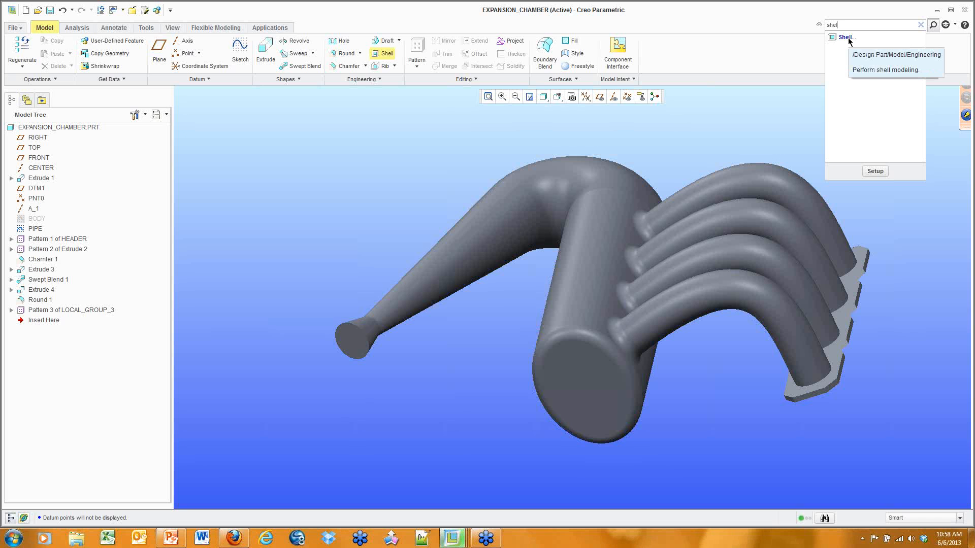
pyautogui.click(846, 37)
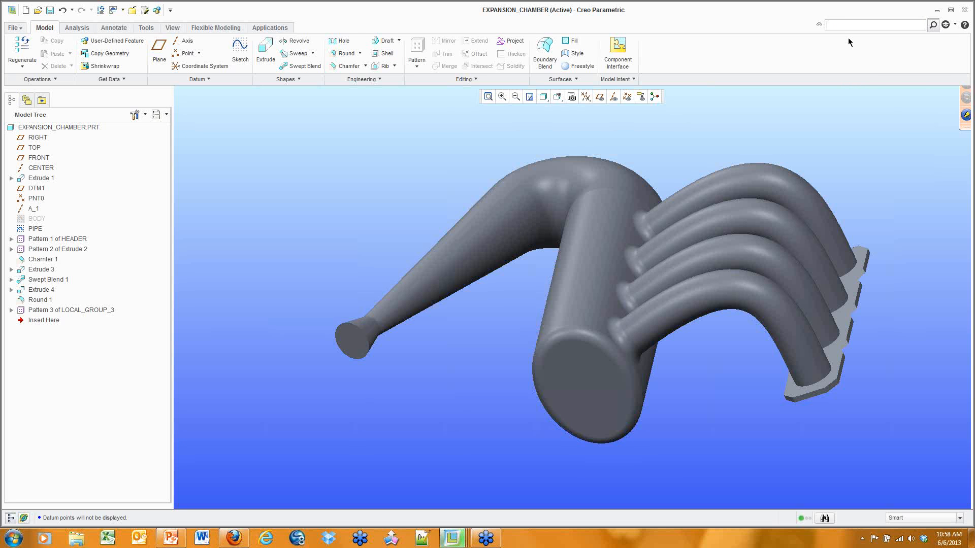
pyautogui.write('app')
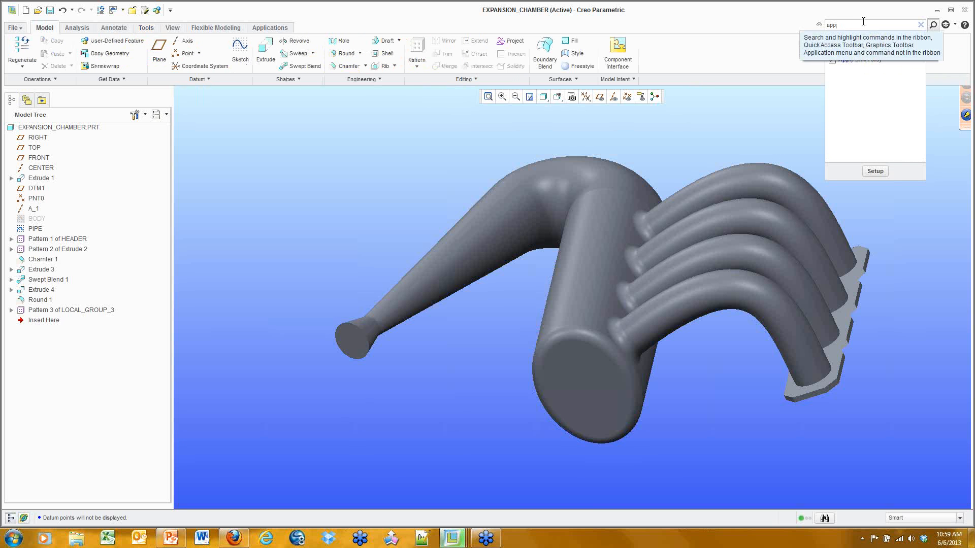
pyautogui.moveTo(861, 23); pyautogui.dragTo(802, 21)
pyautogui.write('meas')
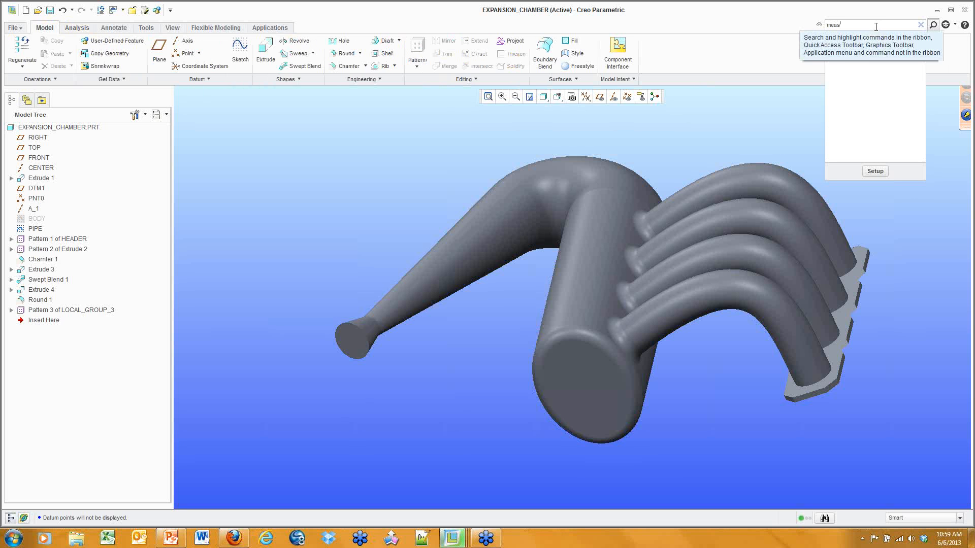
pyautogui.moveTo(842, 25); pyautogui.dragTo(831, 25)
pyautogui.press('BackSpace')
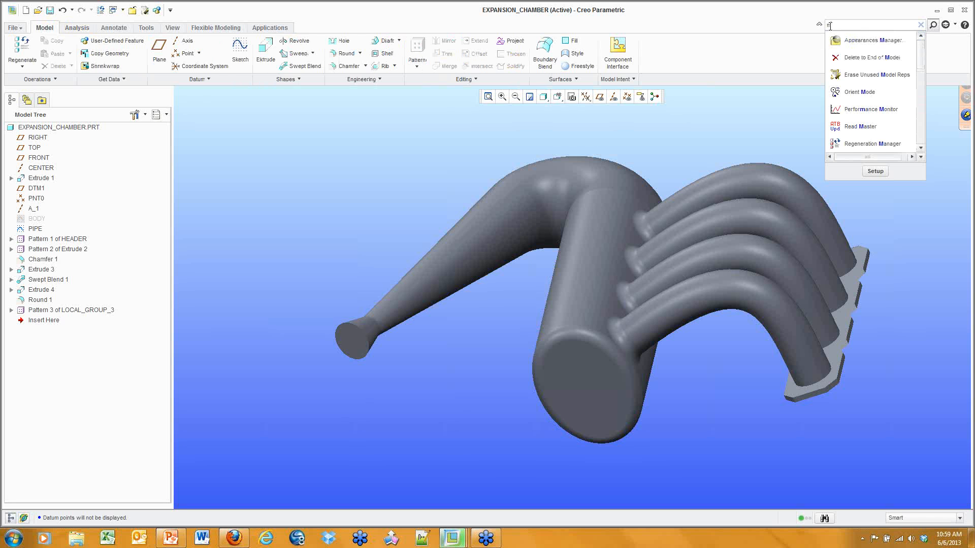
pyautogui.click(933, 24)
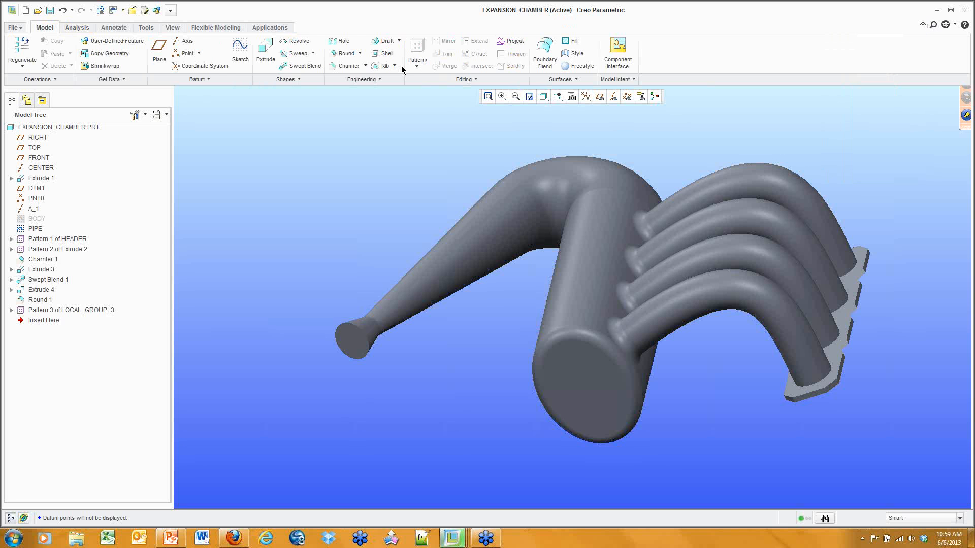
# Shell the part with a wall thickness of 0.09, removing the end face of the flared pipe outlet
pyautogui.click(387, 54)
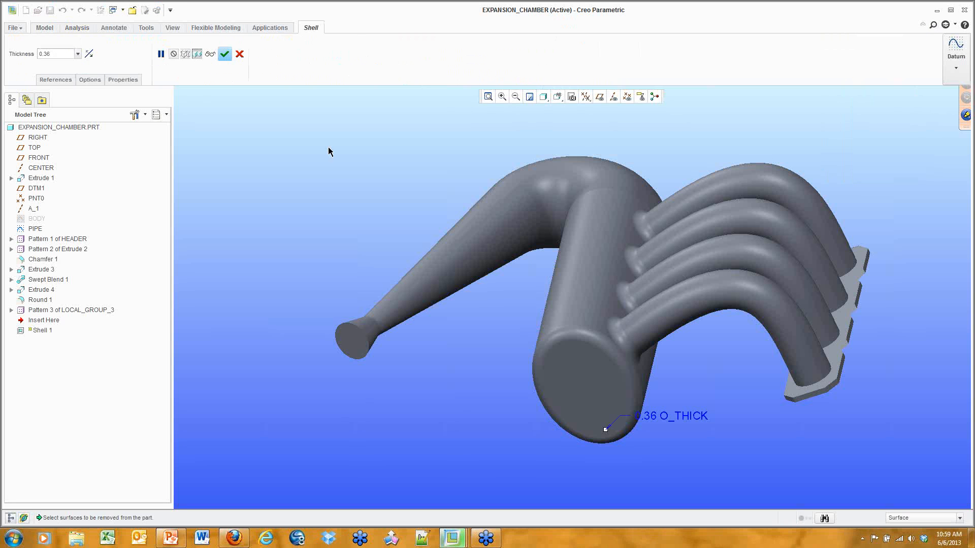
pyautogui.click(350, 344)
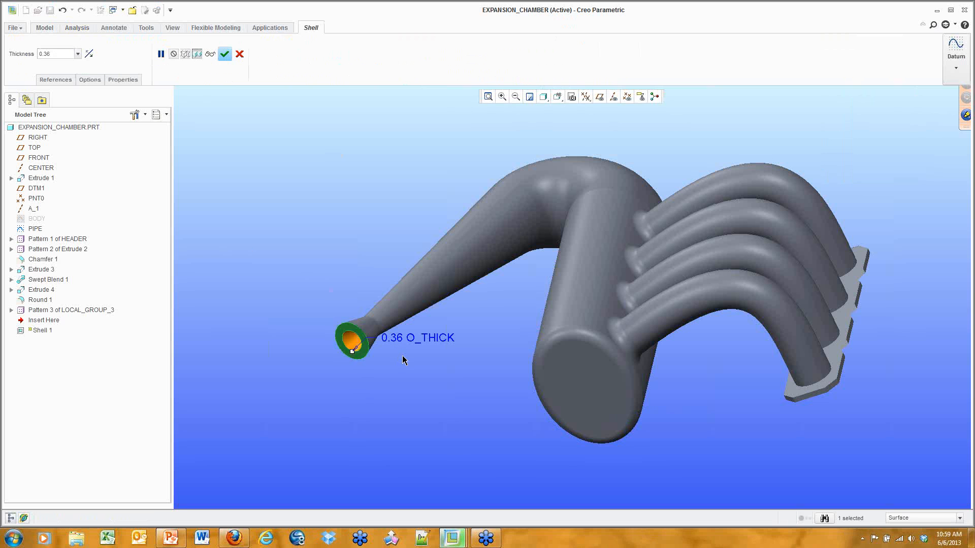
pyautogui.moveTo(63, 53); pyautogui.dragTo(15, 47)
pyautogui.press('BackSpace')
pyautogui.write('.9')
pyautogui.press('Return')
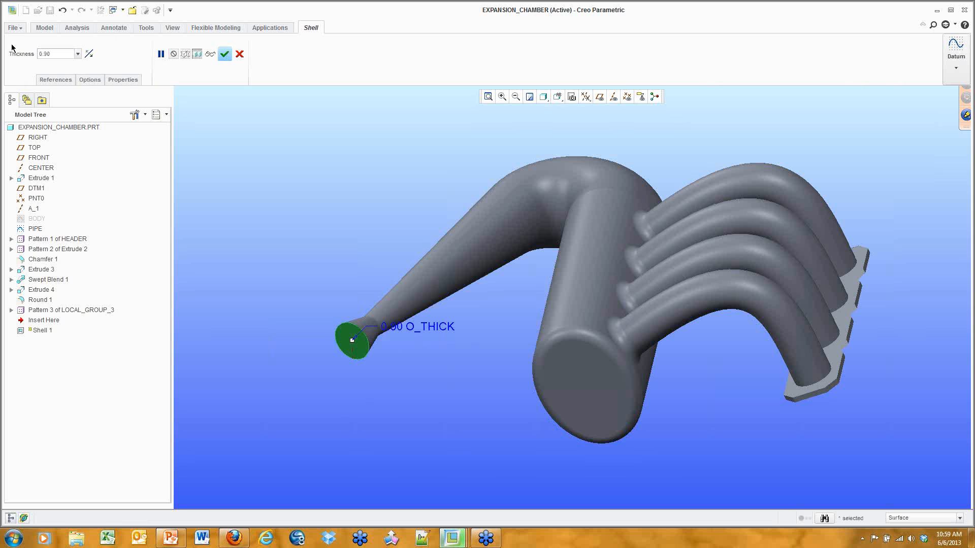
pyautogui.moveTo(50, 53); pyautogui.dragTo(20, 48)
pyautogui.press('BackSpace')
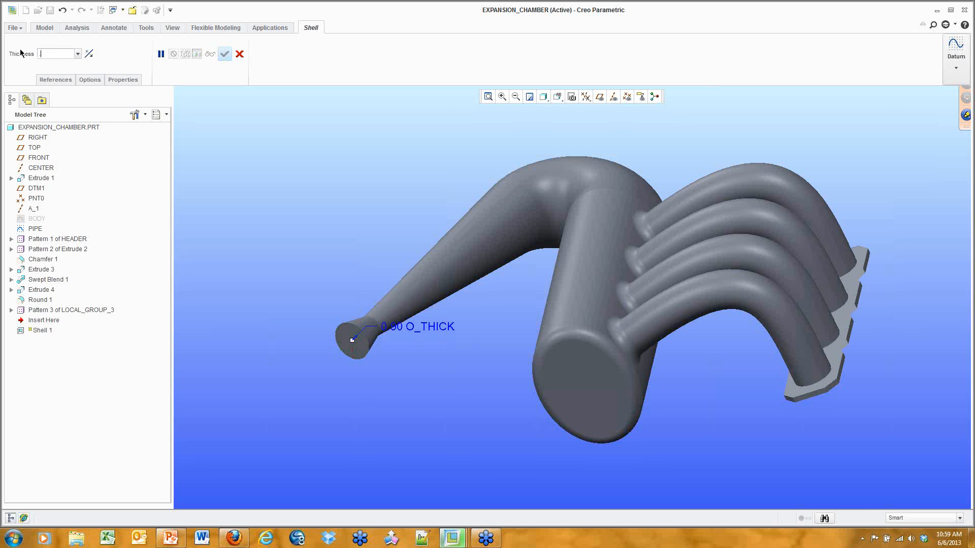
pyautogui.write('.09')
pyautogui.press('Return')
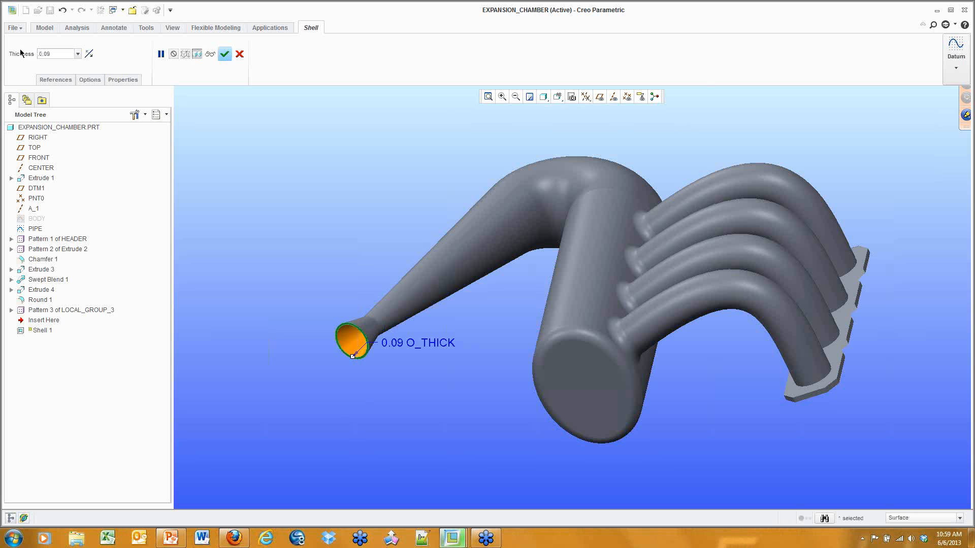
pyautogui.click(224, 53)
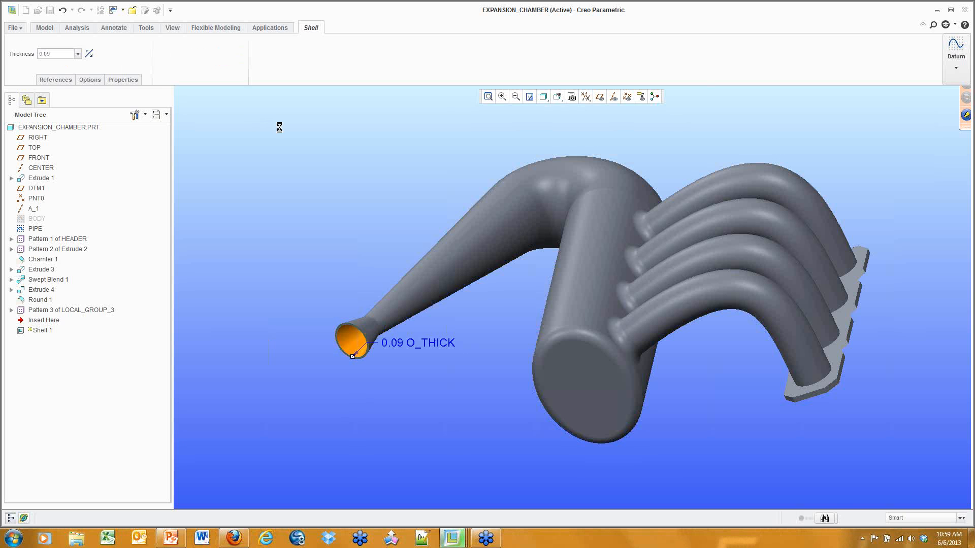
pyautogui.click(325, 161)
# Create a planar cross-section parallel to the TOP plane, offset 5.80, cutting through the body and header pipes
pyautogui.moveTo(338, 191)
pyautogui.mouseDown(button='middle')
pyautogui.moveTo(376, 172)
pyautogui.moveTo(379, 159)
pyautogui.moveTo(359, 183)
pyautogui.mouseUp(button='middle')
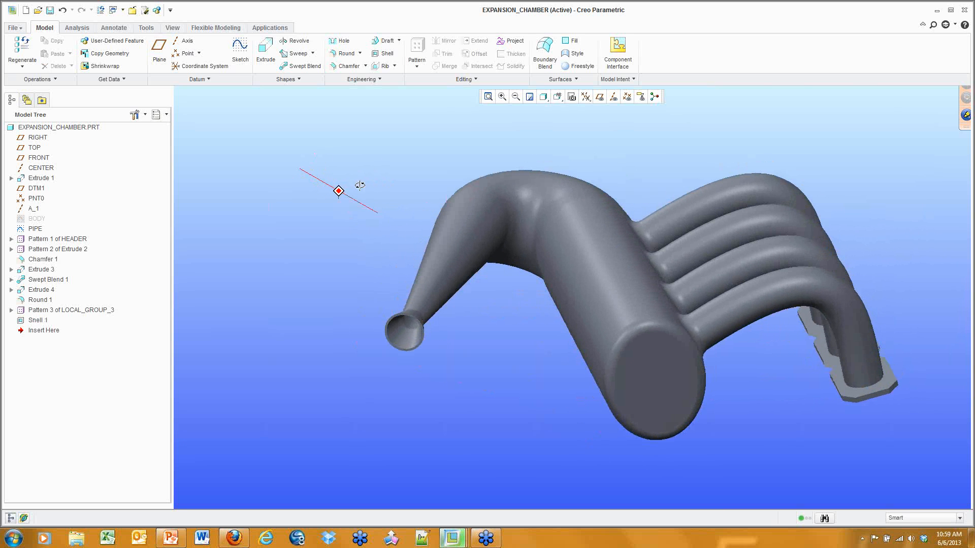
pyautogui.keyDown('shift'); pyautogui.moveTo(565, 169); pyautogui.dragTo(497, 176, button='middle'); pyautogui.keyUp('shift')
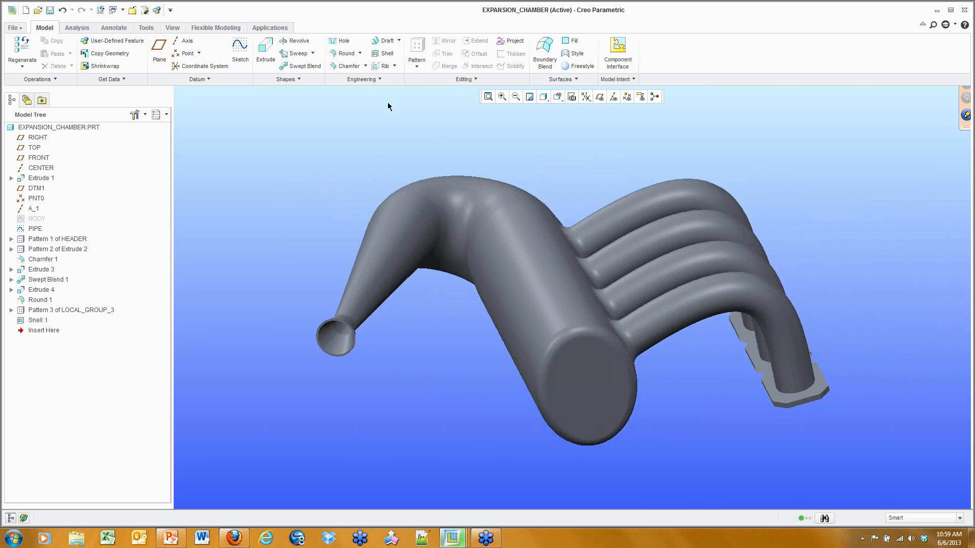
pyautogui.click(173, 28)
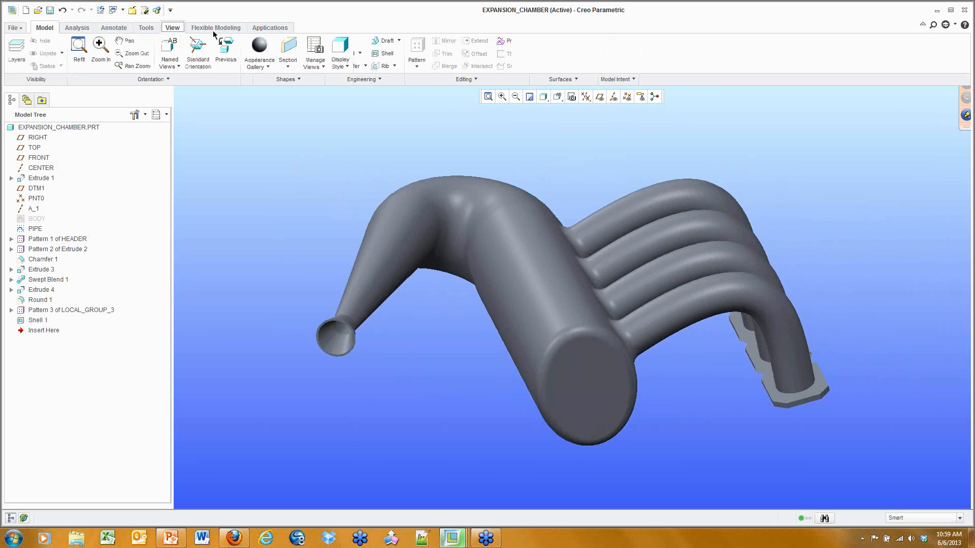
pyautogui.click(288, 48)
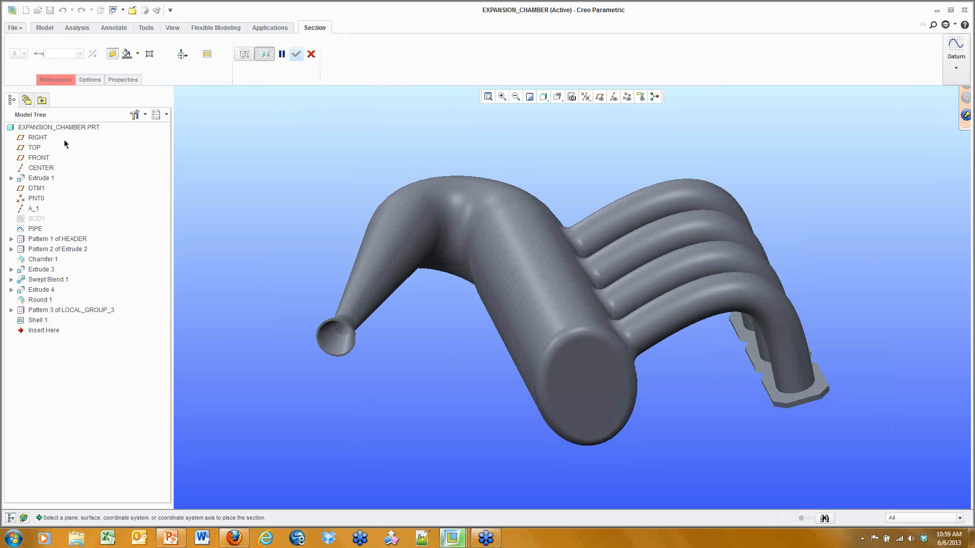
pyautogui.click(35, 139)
pyautogui.click(34, 147)
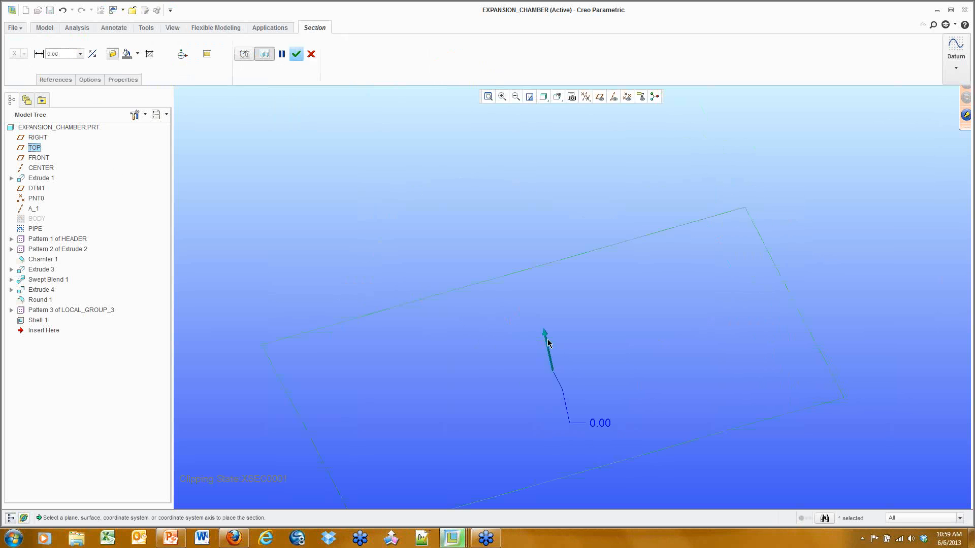
pyautogui.moveTo(548, 343); pyautogui.dragTo(512, 226)
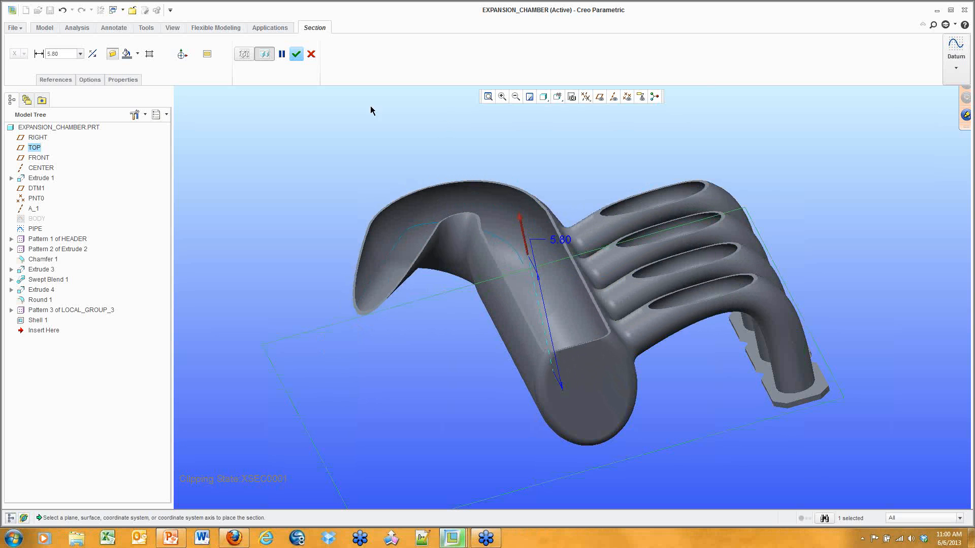
pyautogui.click(297, 54)
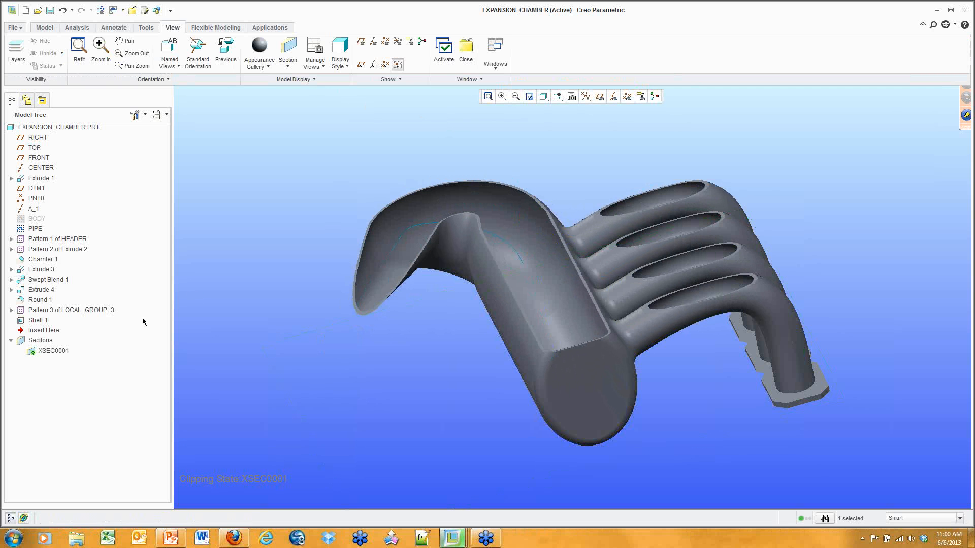
# Deactivate the new planar cross-section so that it no longer clips the expansion chamber
pyautogui.click(51, 349)
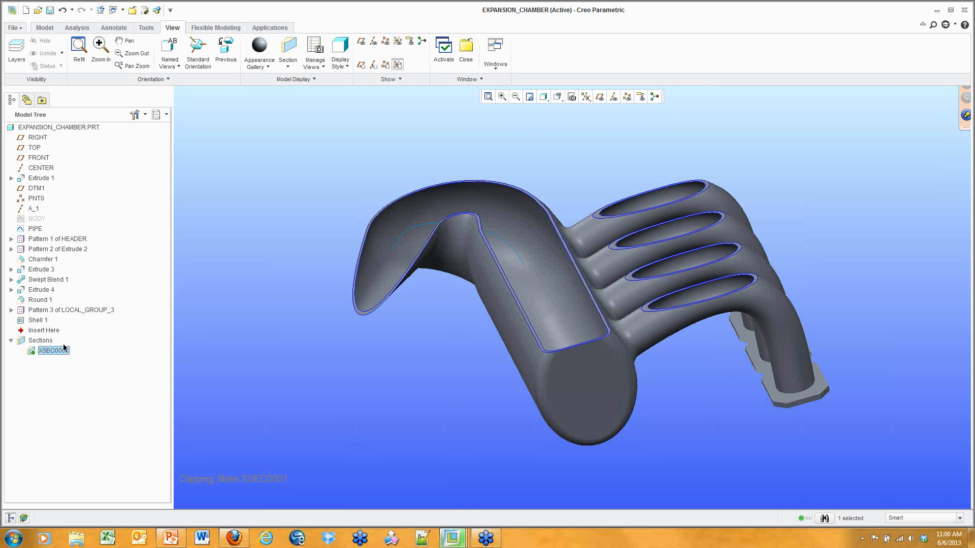
pyautogui.click(64, 348)
pyautogui.rightClick(63, 351)
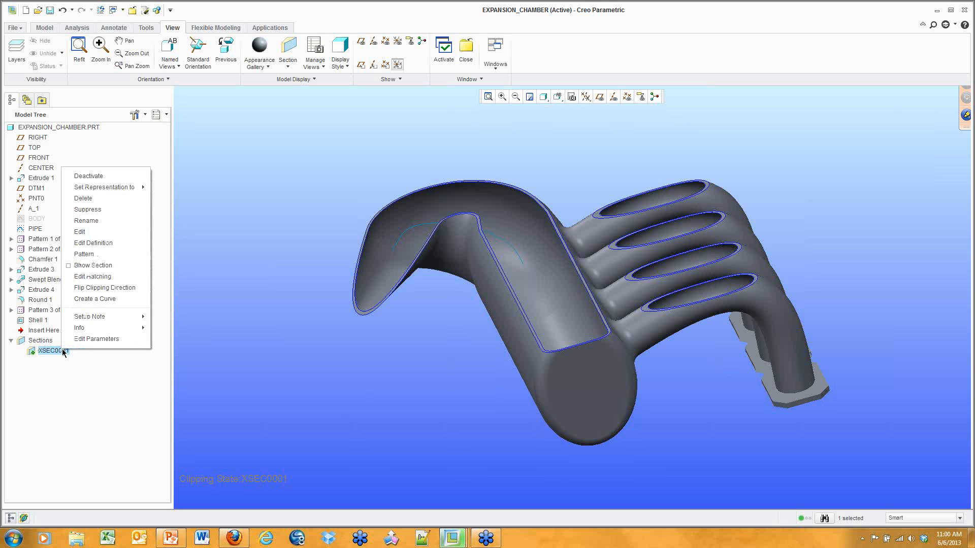
pyautogui.click(90, 175)
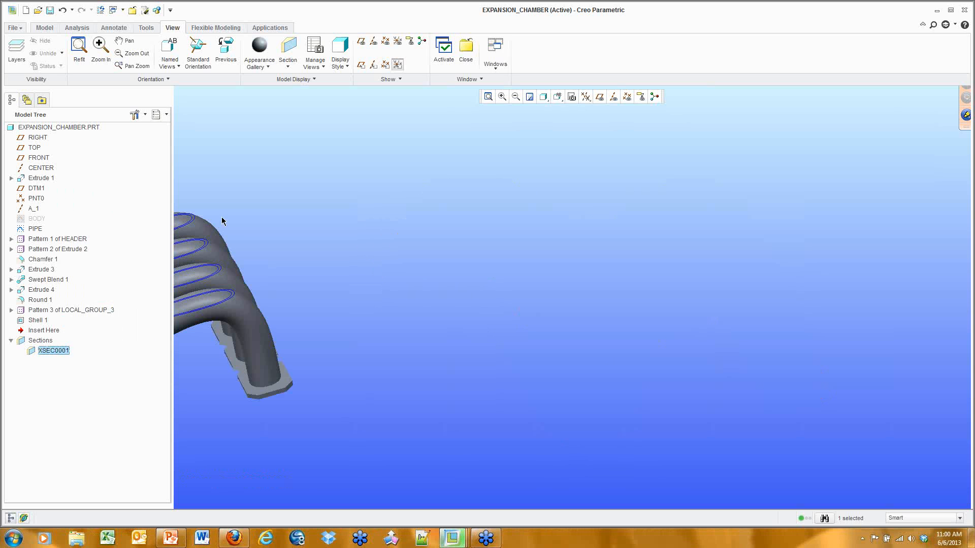
pyautogui.click(279, 248)
pyautogui.scroll(3, 279, 249)
pyautogui.keyDown('shift'); pyautogui.moveTo(305, 255); pyautogui.dragTo(602, 259, button='middle'); pyautogui.keyUp('shift')
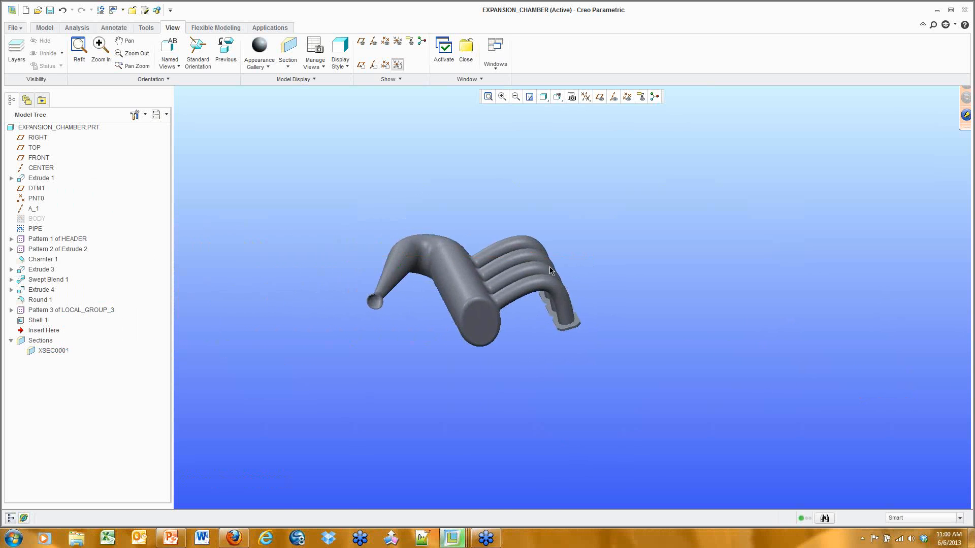
# Review the part's saved cross-section in the View Manager's section list and close the manager
pyautogui.scroll(-3, 463, 276)
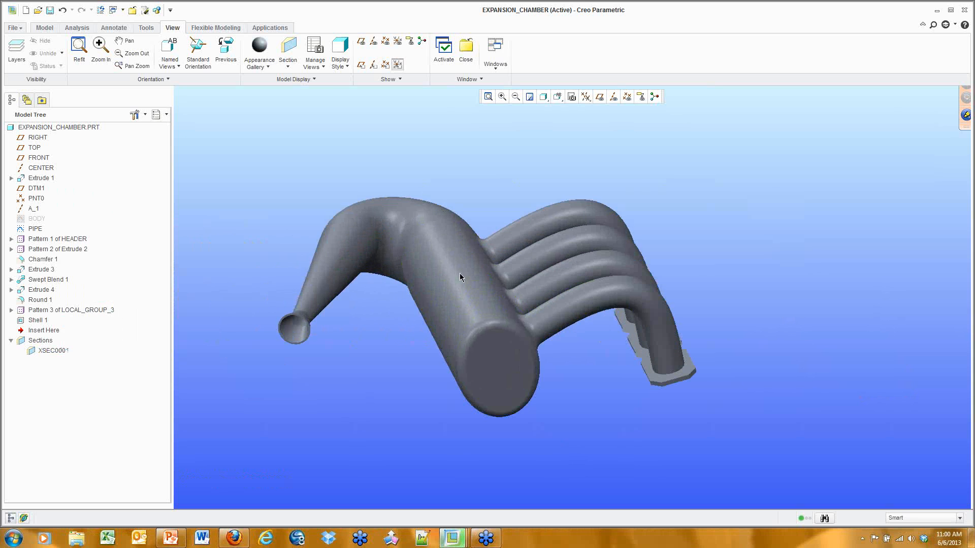
pyautogui.click(570, 98)
pyautogui.moveTo(898, 94); pyautogui.dragTo(843, 92)
pyautogui.click(827, 106)
pyautogui.click(802, 162)
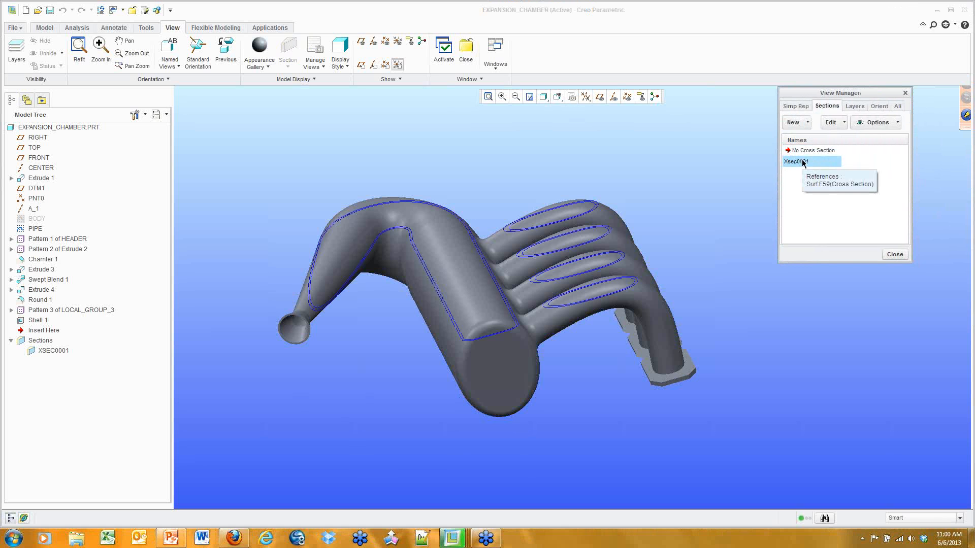
pyautogui.click(894, 255)
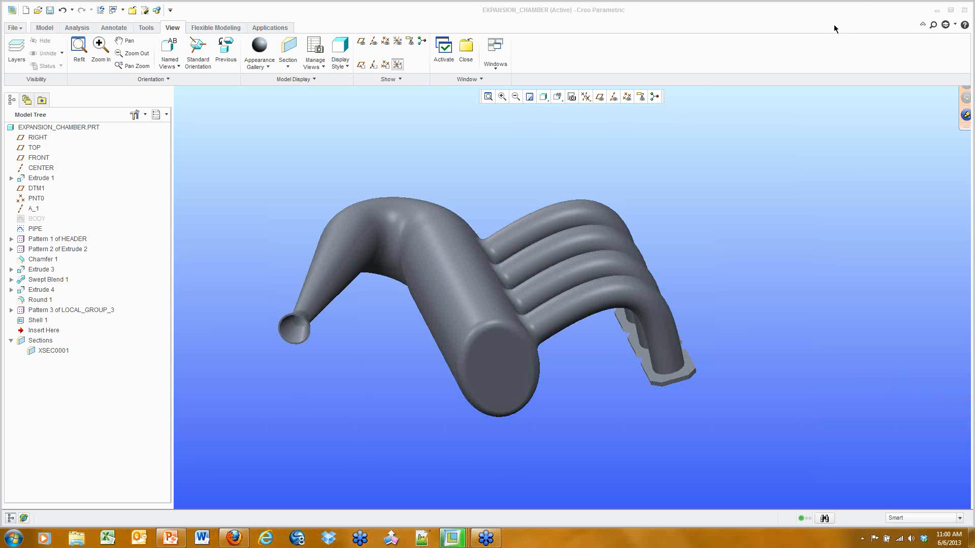
# Close the EXPANSION_CHAMBER window and open the PAN_START part
pyautogui.click(493, 123)
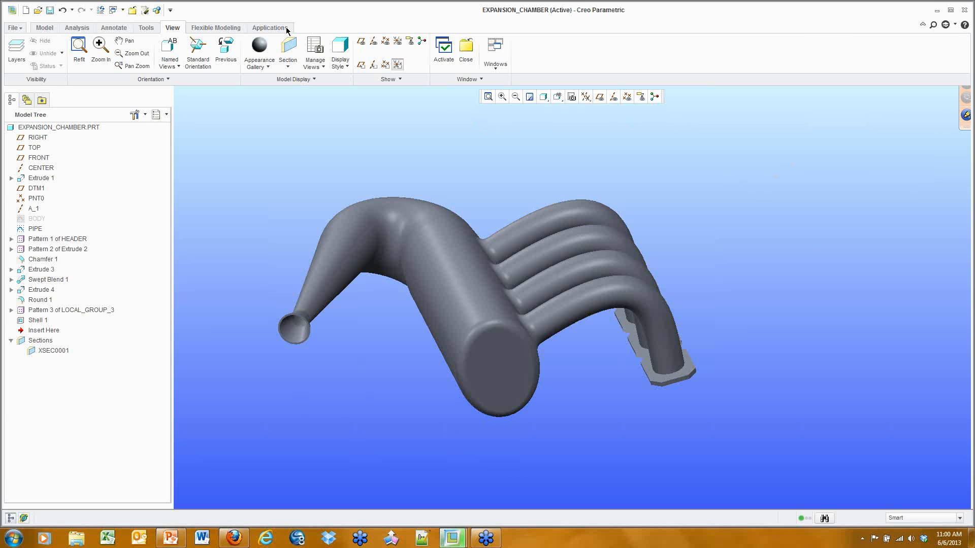
pyautogui.click(133, 10)
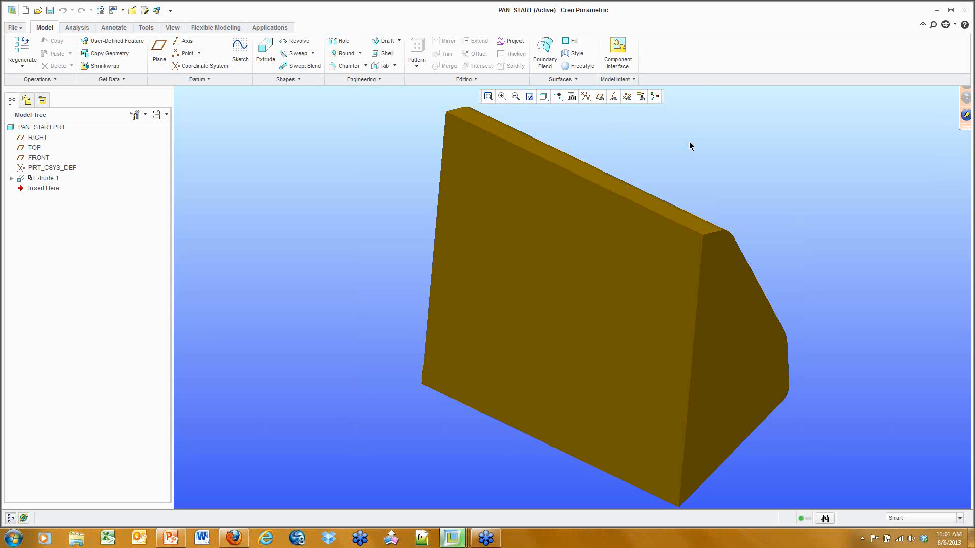
# Look up Convert to Sheetmetal with the command search using "sheet" and start the conversion of the solid pan
pyautogui.click(40, 81)
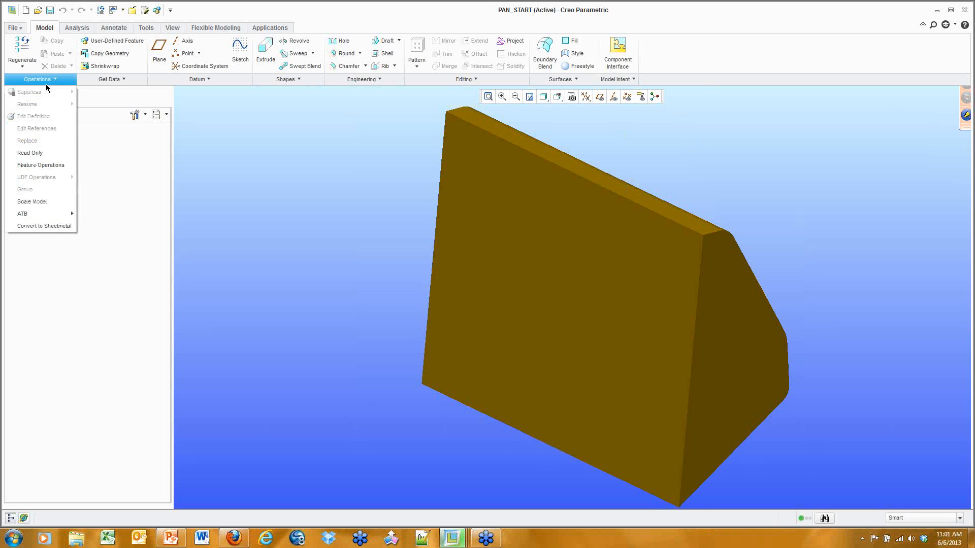
pyautogui.click(44, 226)
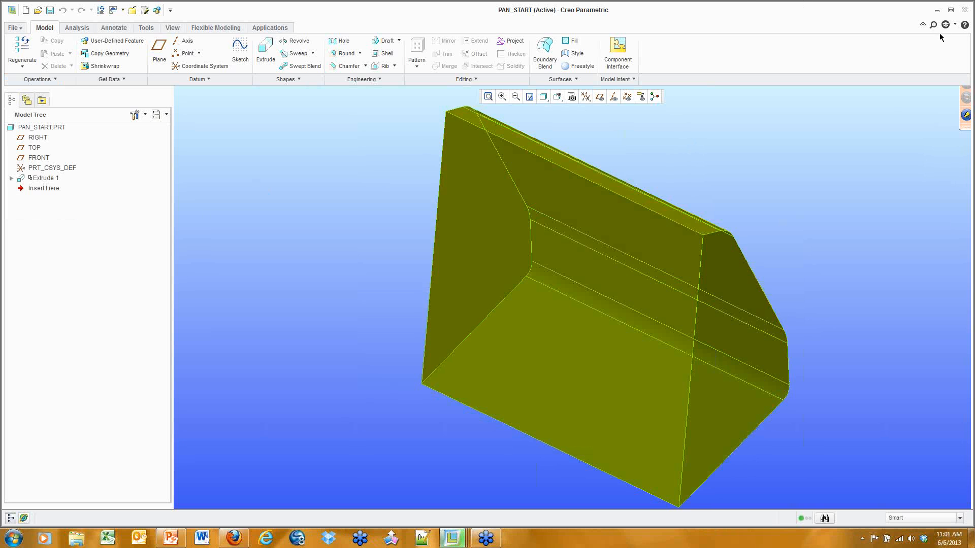
pyautogui.click(933, 25)
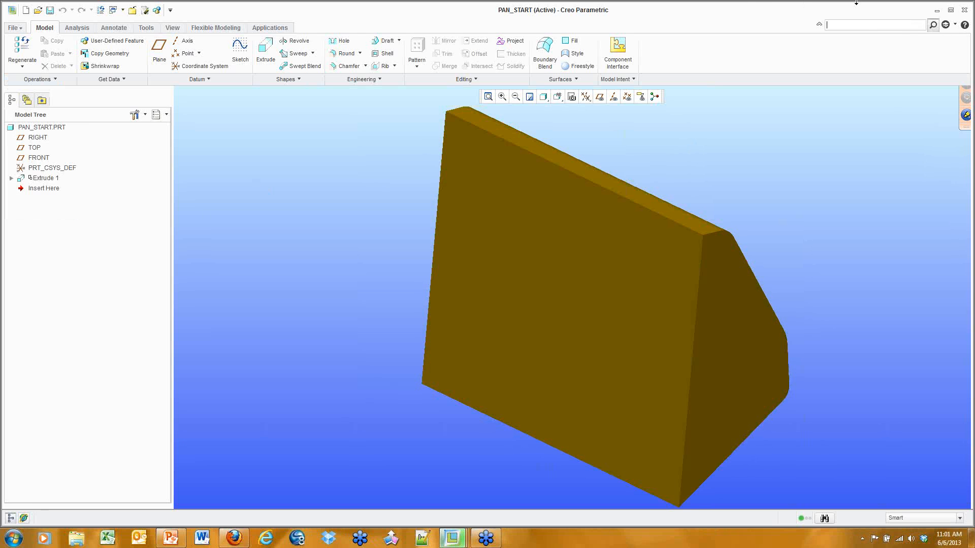
pyautogui.write('sneet')
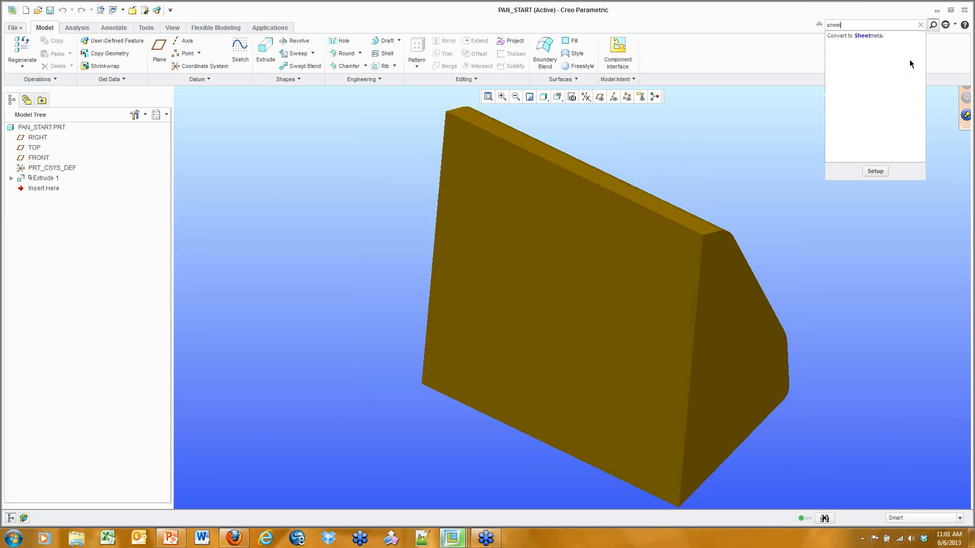
pyautogui.moveTo(868, 37)
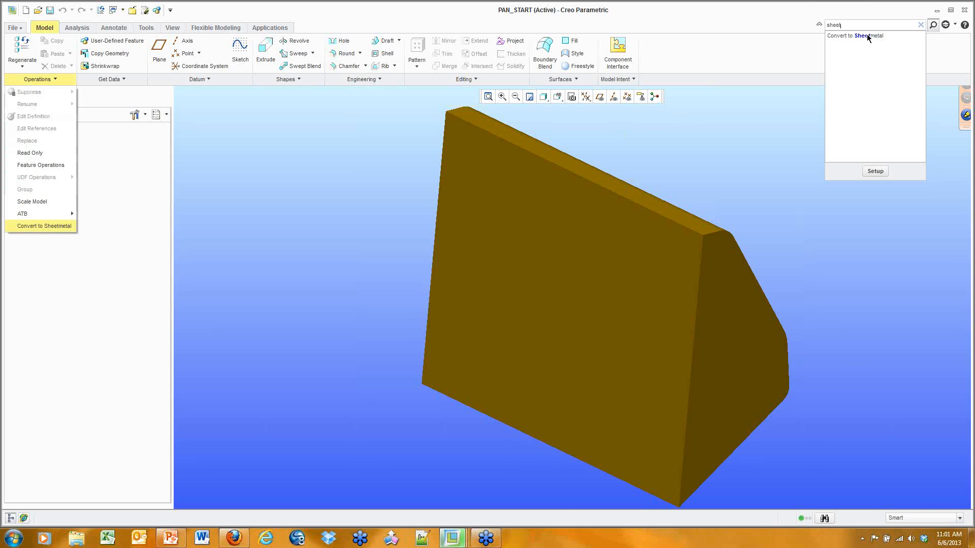
pyautogui.click(867, 35)
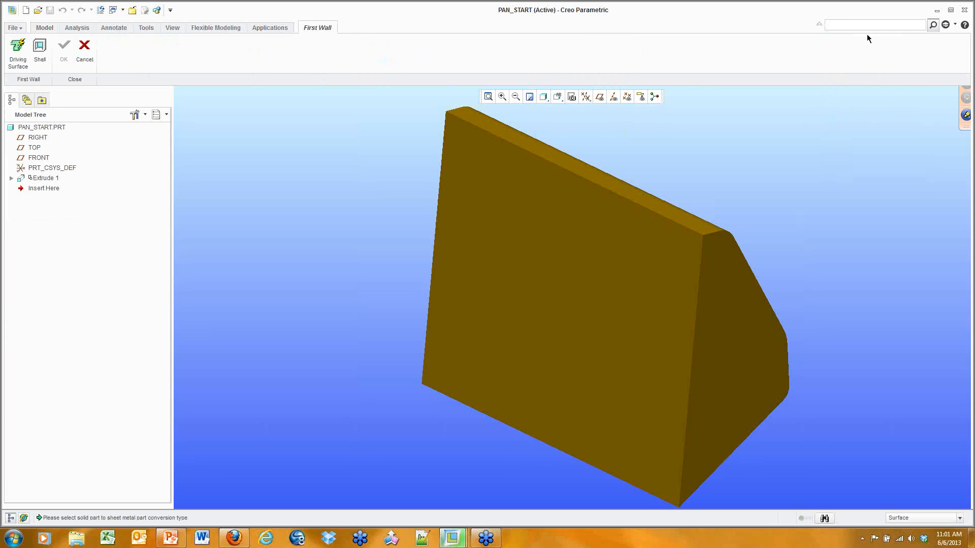
# Convert the pan to sheet metal by shelling it at thickness 0.08, removing the large front face and both end faces
pyautogui.click(39, 47)
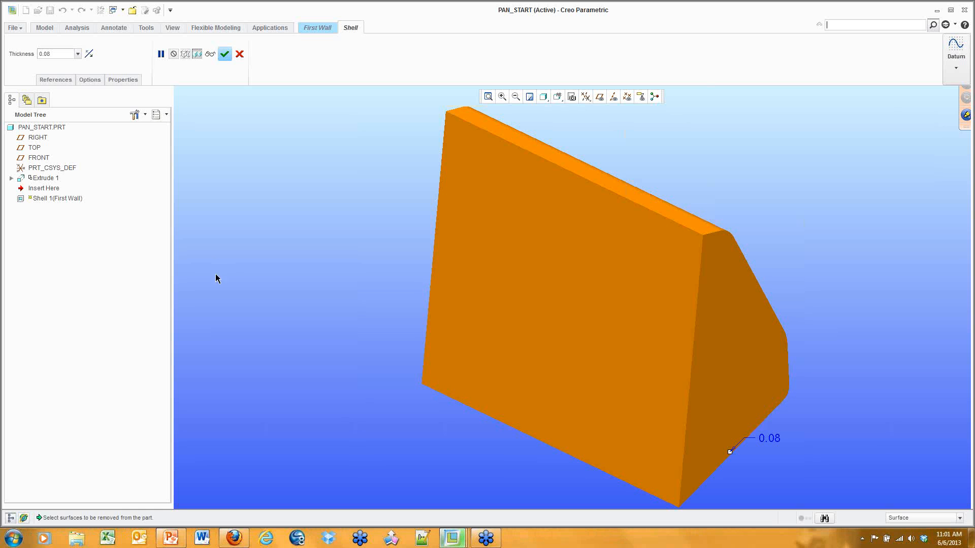
pyautogui.click(501, 304)
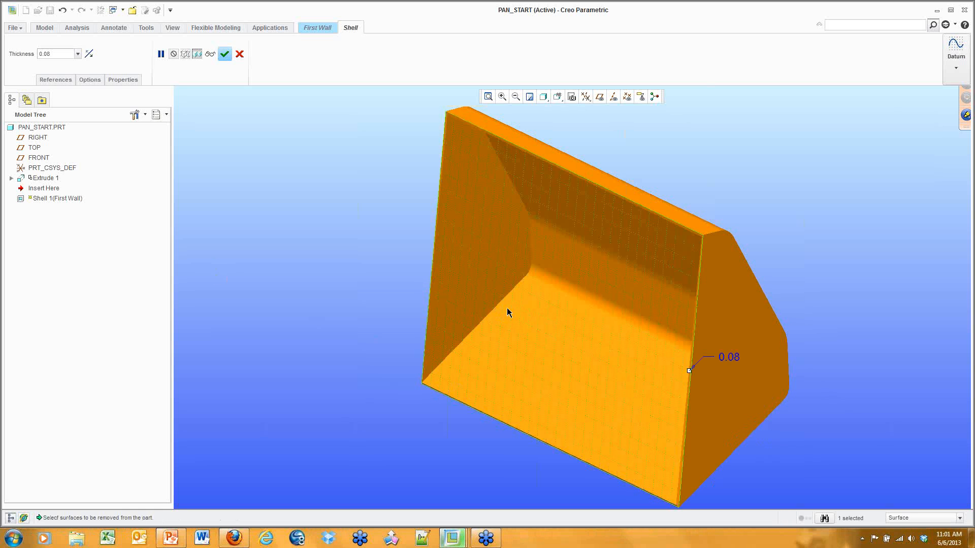
pyautogui.keyDown('ctrl'); pyautogui.click(749, 321); pyautogui.keyUp('ctrl')
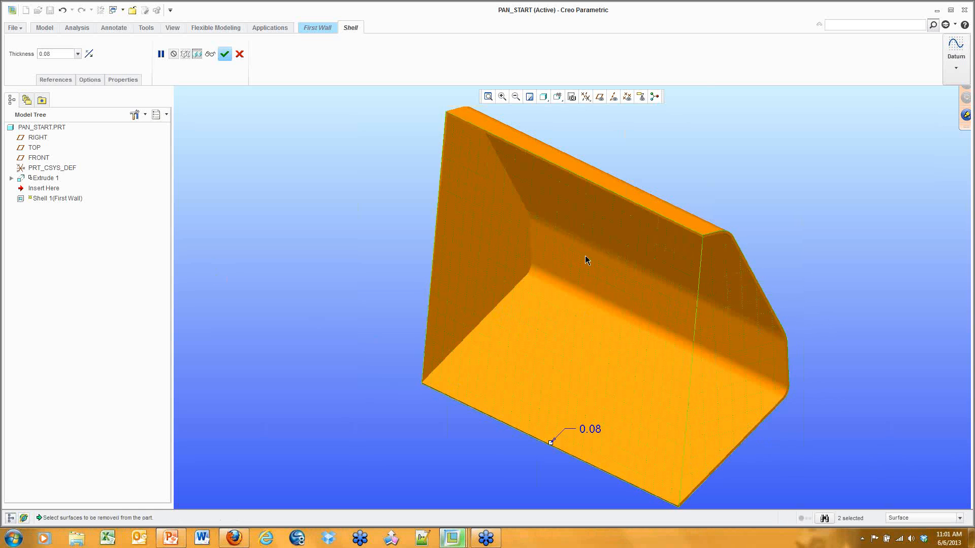
pyautogui.keyDown('ctrl'); pyautogui.click(474, 236); pyautogui.keyUp('ctrl')
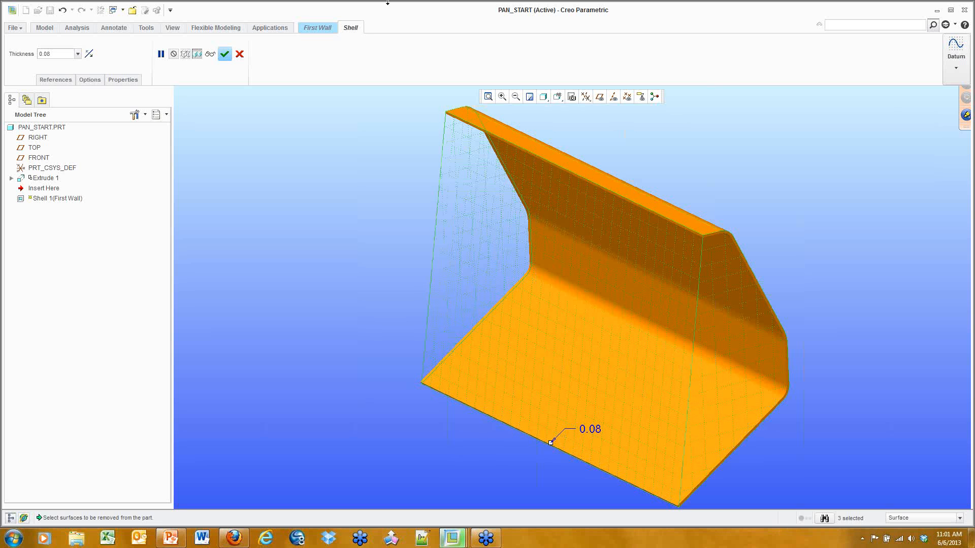
pyautogui.click(224, 54)
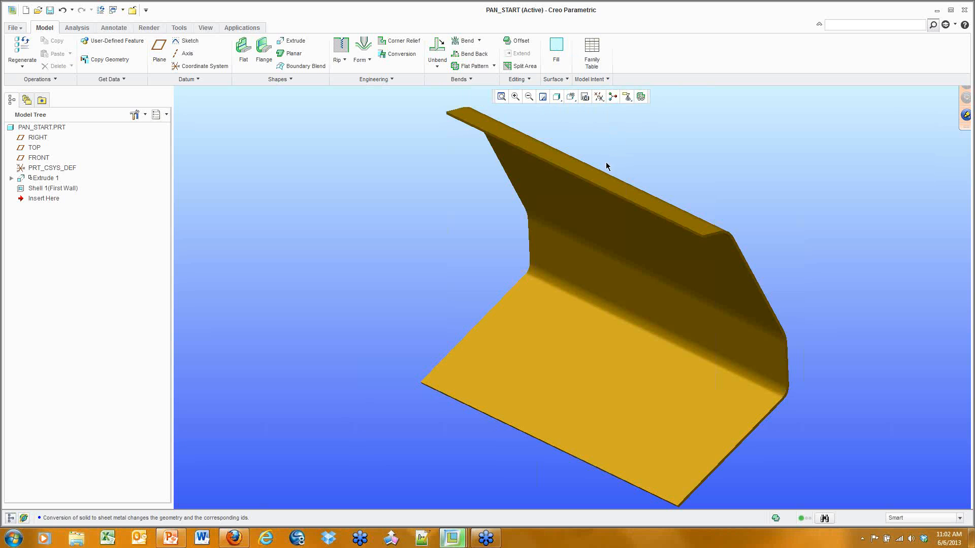
# Limit selection to geometry and start a Flange on three connected outer edges of the pan's end: the slanted, bend and vertical edges
pyautogui.moveTo(608, 163)
pyautogui.mouseDown(button='middle')
pyautogui.moveTo(610, 146)
pyautogui.moveTo(612, 161)
pyautogui.mouseUp(button='middle')
pyautogui.keyDown('shift'); pyautogui.moveTo(656, 196); pyautogui.dragTo(611, 182, button='middle'); pyautogui.keyUp('shift')
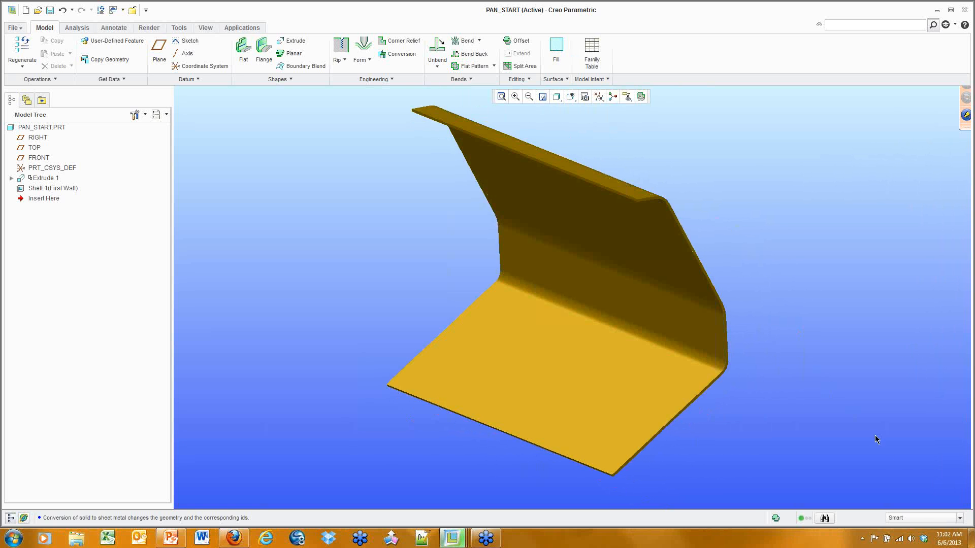
pyautogui.click(959, 518)
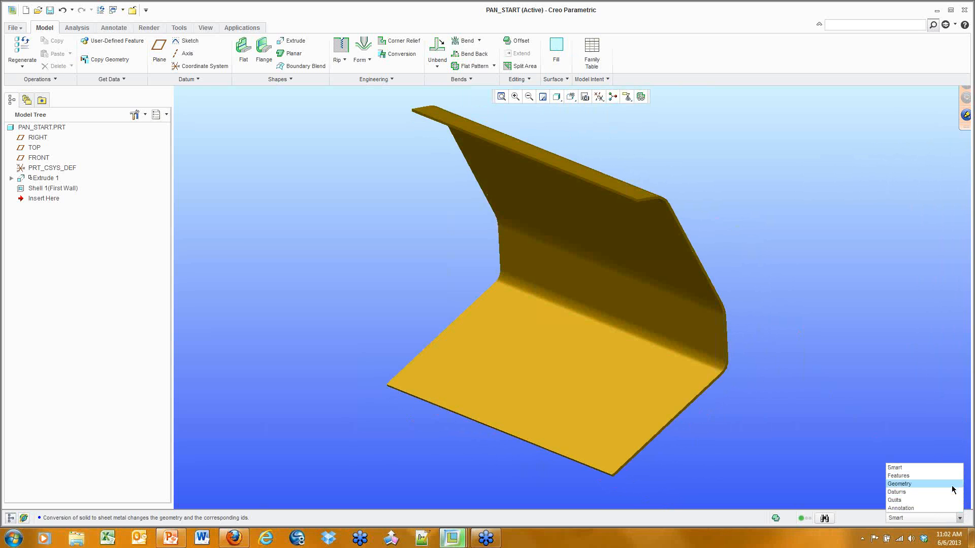
pyautogui.click(949, 484)
pyautogui.click(698, 259)
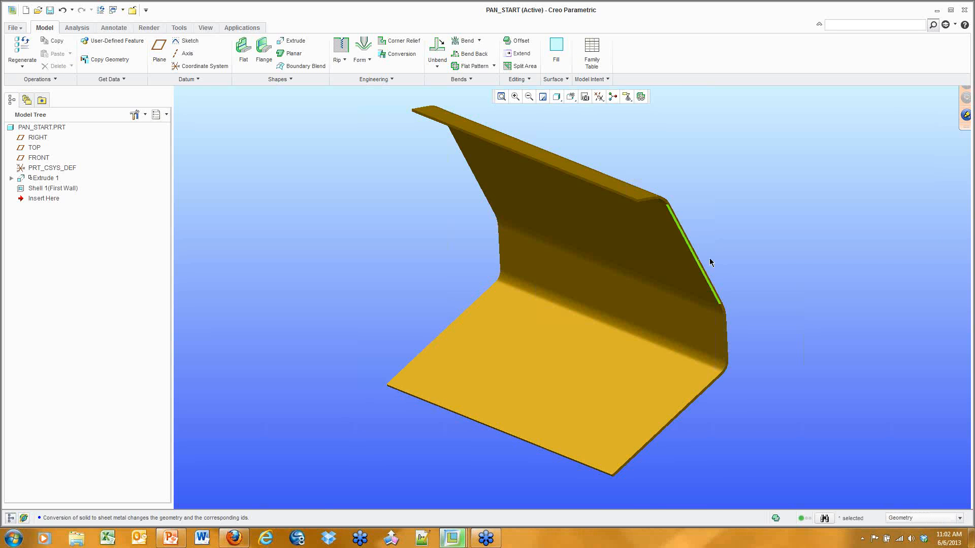
pyautogui.scroll(-2, 701, 265)
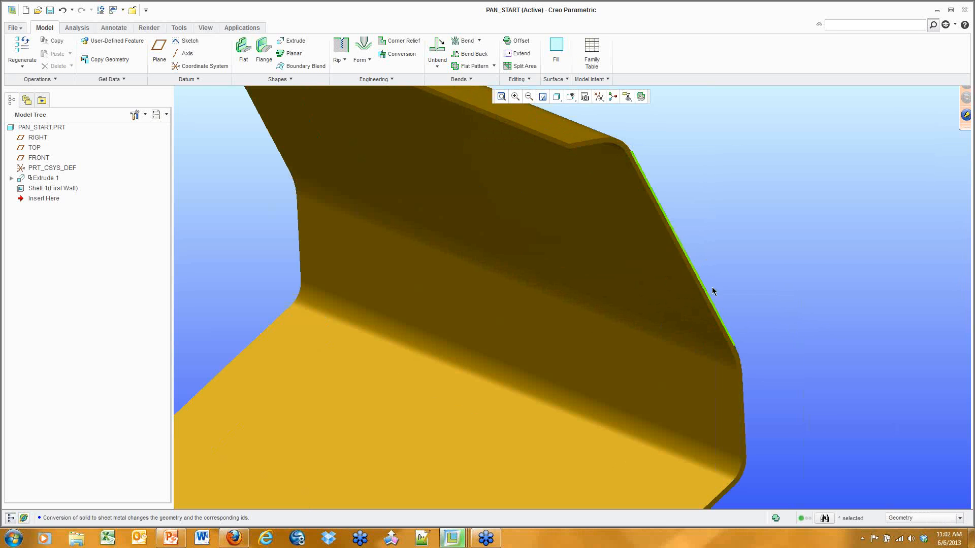
pyautogui.keyDown('ctrl'); pyautogui.click(745, 375); pyautogui.keyUp('ctrl')
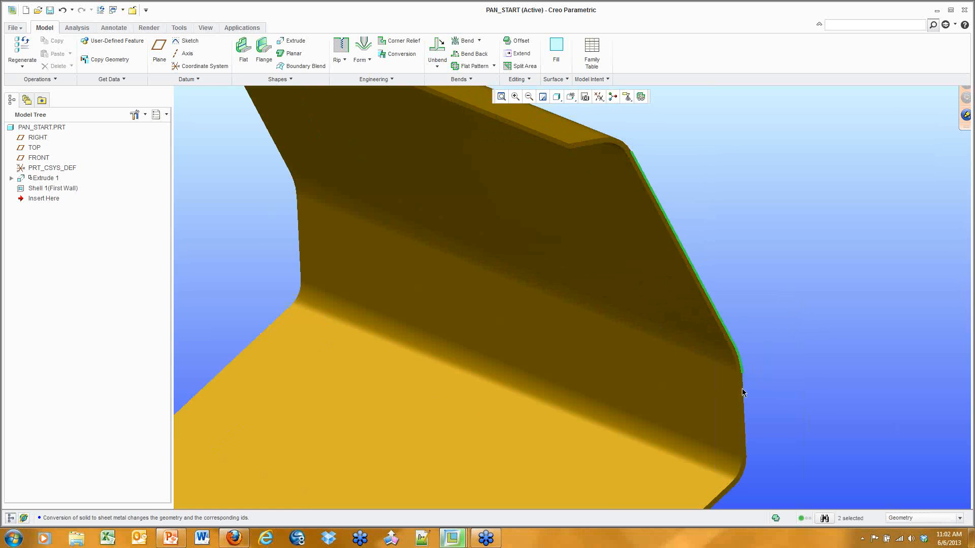
pyautogui.keyDown('ctrl'); pyautogui.click(743, 395); pyautogui.keyUp('ctrl')
pyautogui.scroll(3, 747, 317)
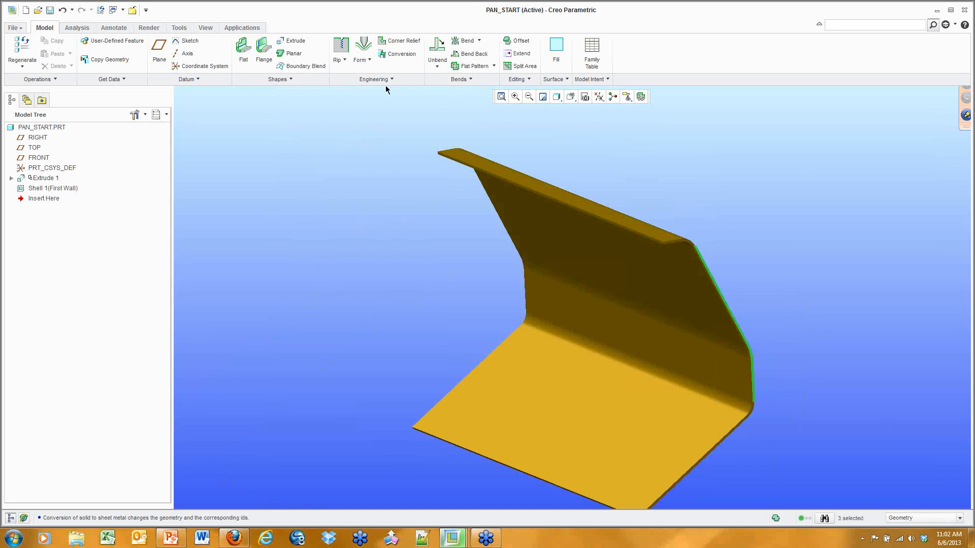
pyautogui.click(263, 51)
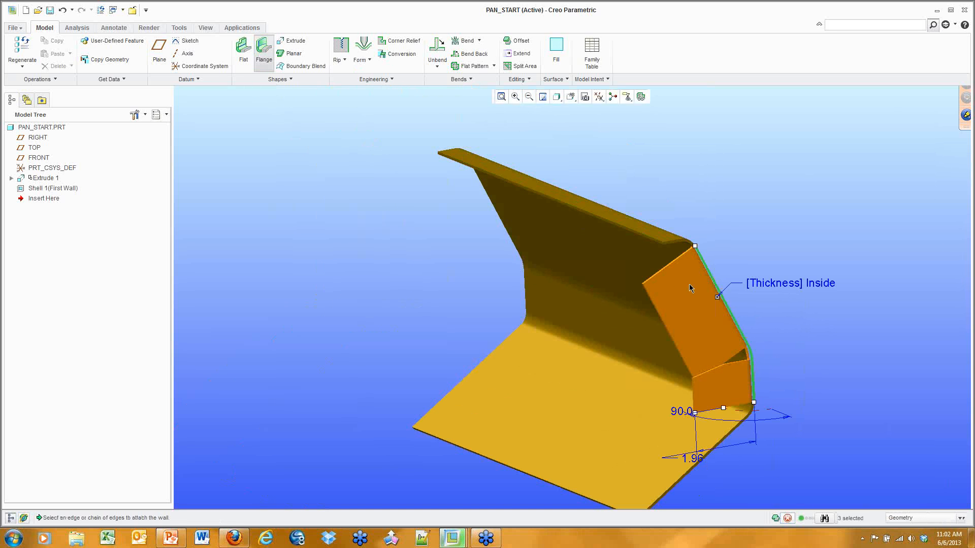
# Check the flange preview at the bend and upper corner, and set the flange's bend relief type to Obround
pyautogui.moveTo(690, 289)
pyautogui.mouseDown(button='middle')
pyautogui.moveTo(655, 264)
pyautogui.moveTo(692, 270)
pyautogui.moveTo(693, 281)
pyautogui.mouseUp(button='middle')
pyautogui.scroll(-5, 739, 370)
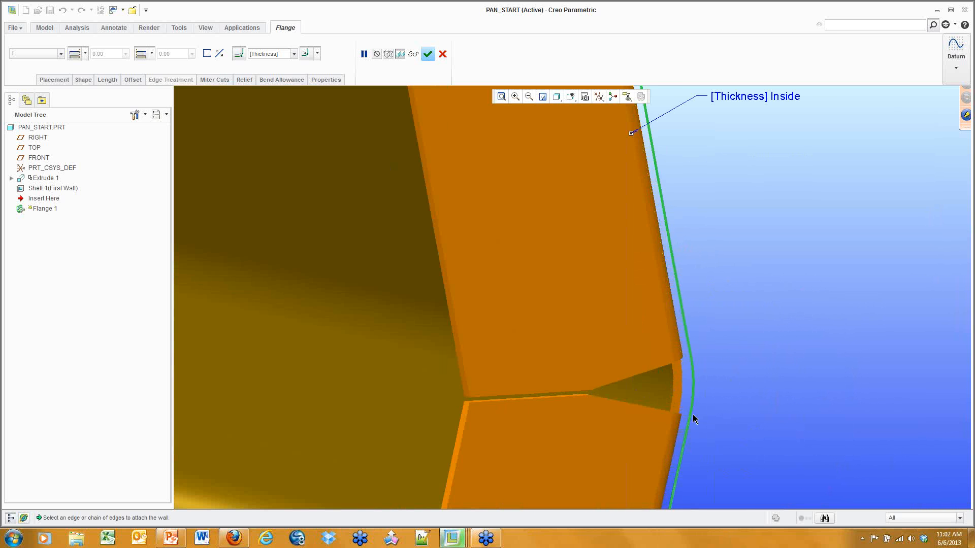
pyautogui.scroll(3, 679, 379)
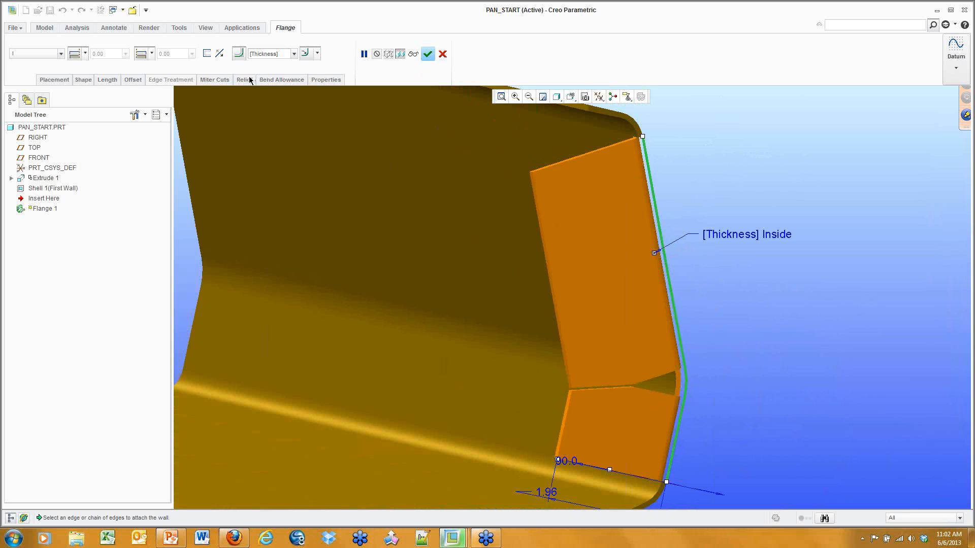
pyautogui.scroll(-5, 600, 140)
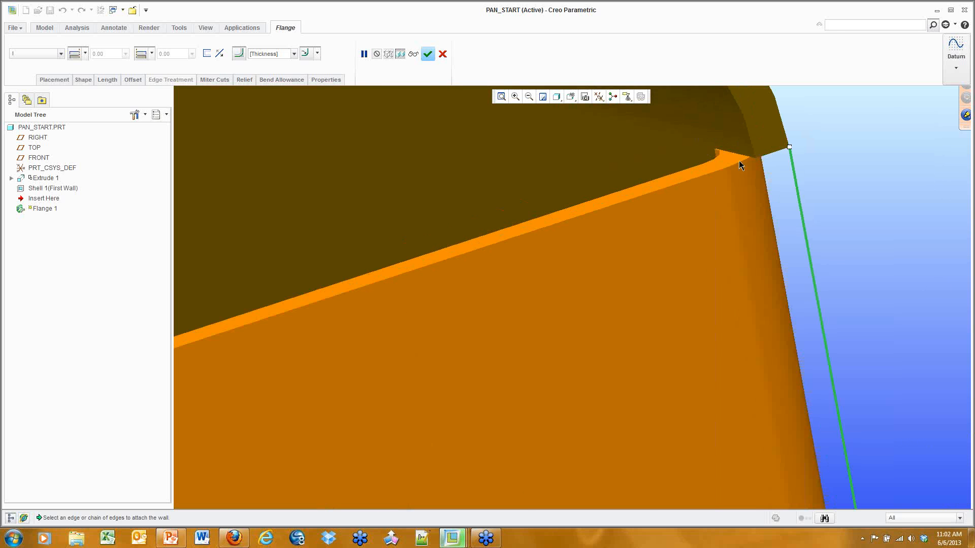
pyautogui.scroll(5, 740, 154)
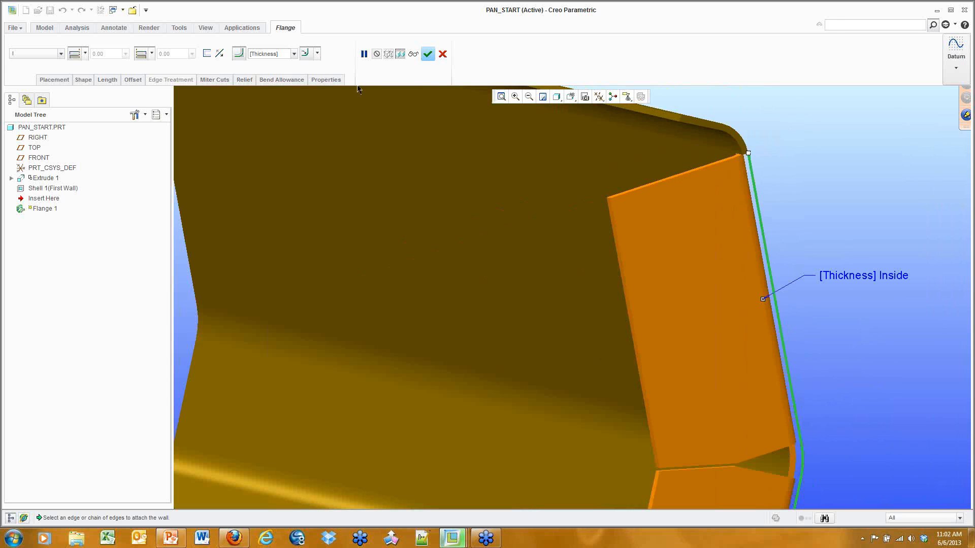
pyautogui.click(240, 81)
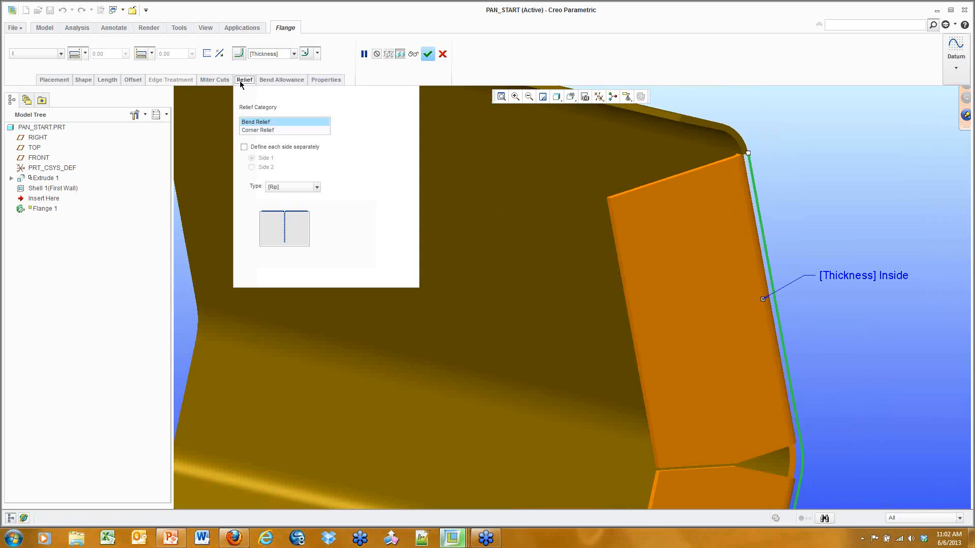
pyautogui.click(302, 190)
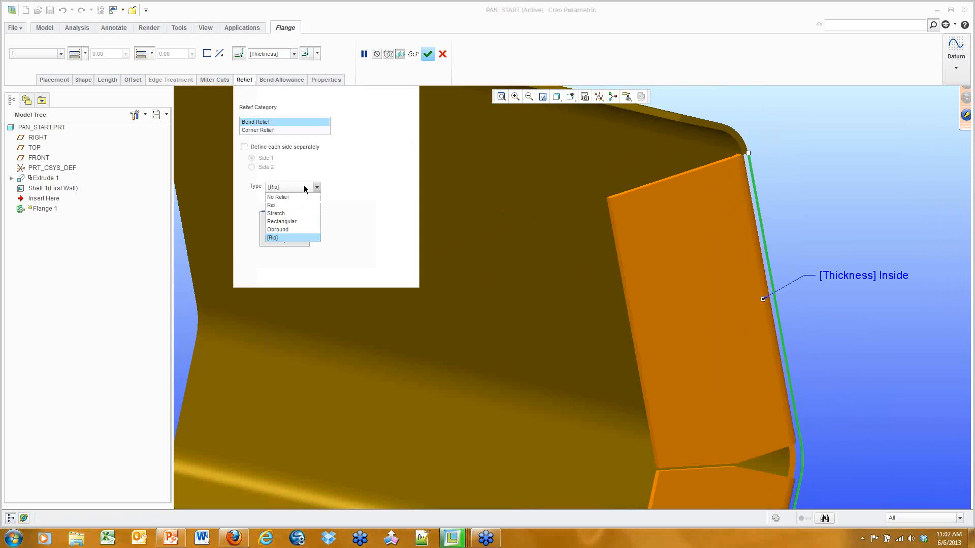
pyautogui.click(301, 230)
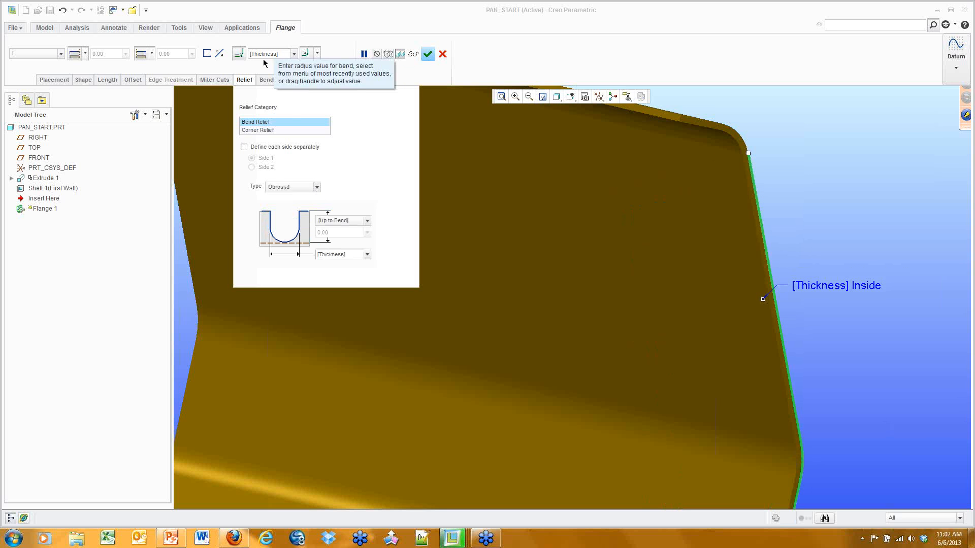
pyautogui.click(245, 80)
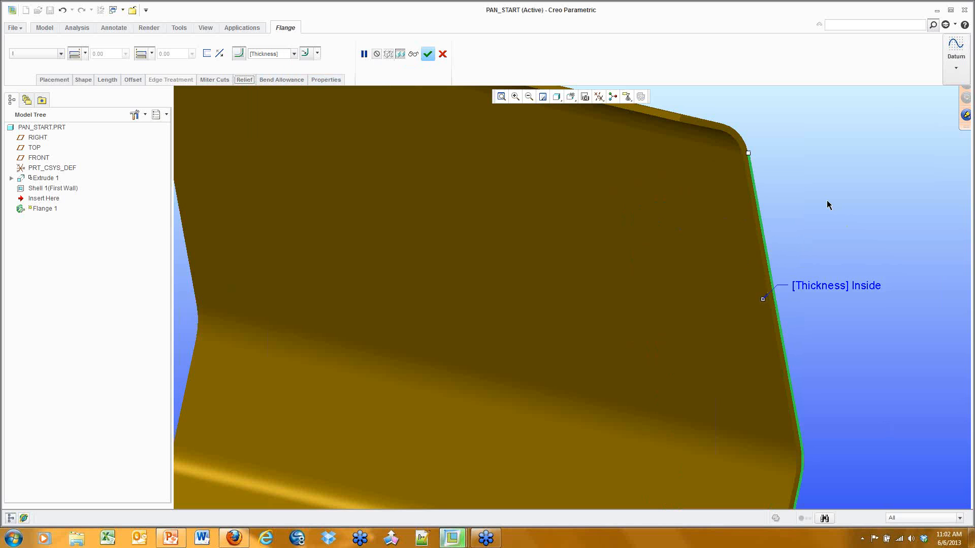
# Pull the flange's upper end back 0.50 along the slanted edge, away from the rounded corner
pyautogui.scroll(3, 768, 142)
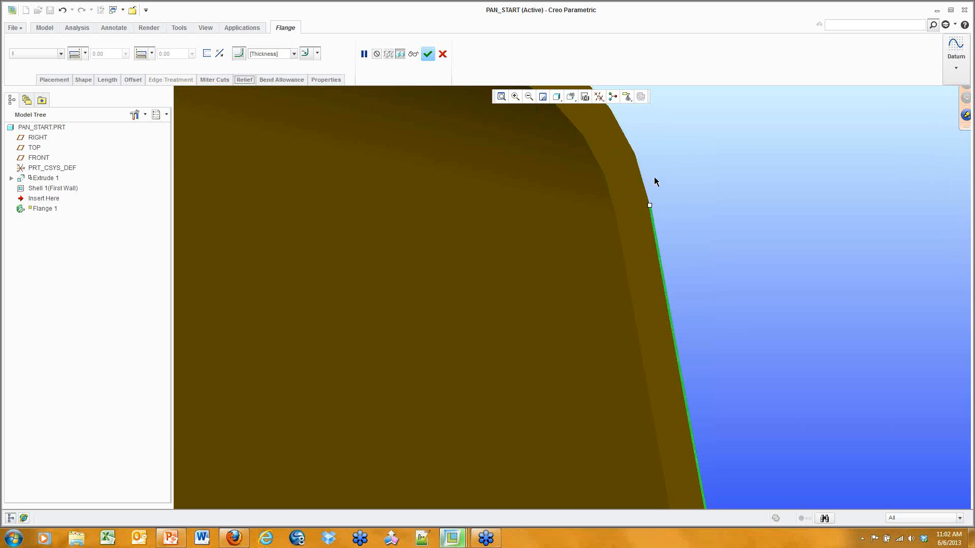
pyautogui.scroll(-4, 674, 266)
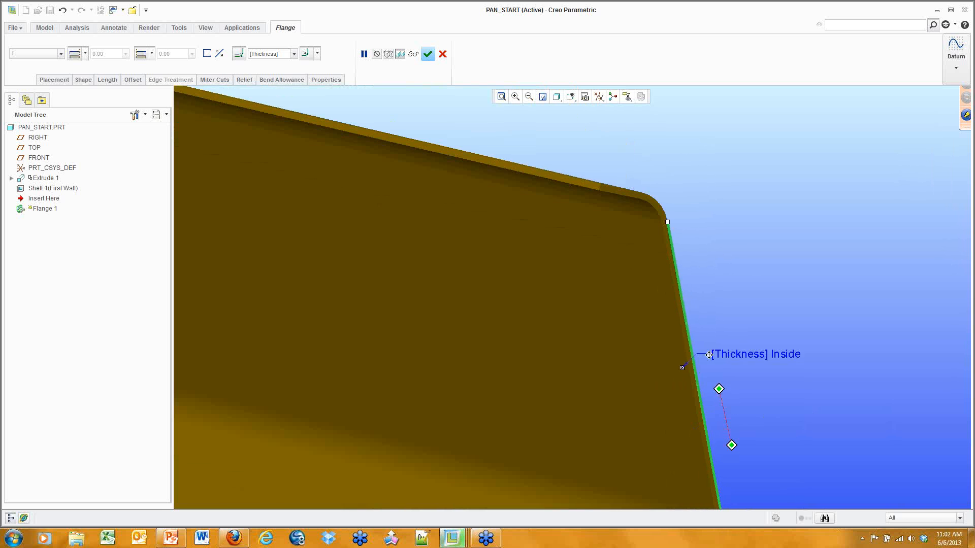
pyautogui.scroll(-2, 689, 210)
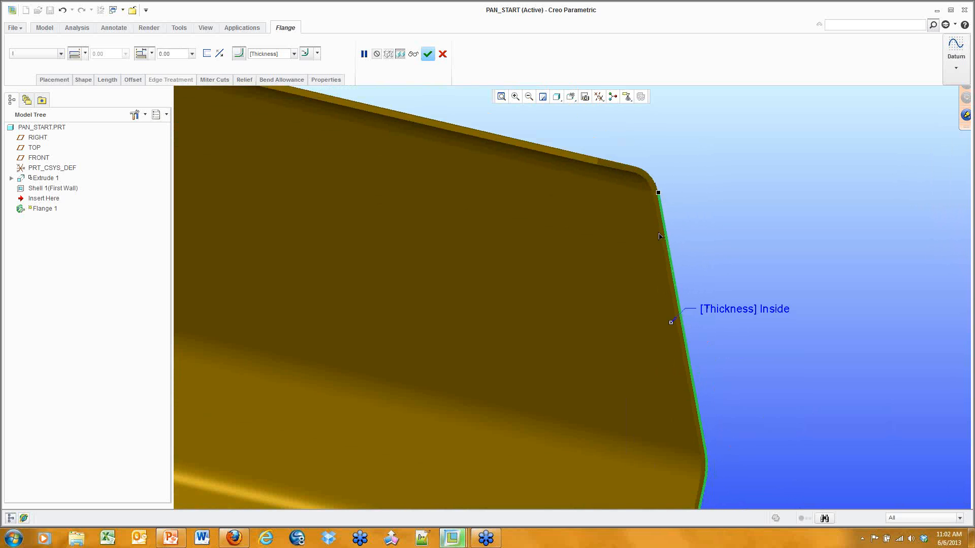
pyautogui.moveTo(659, 193); pyautogui.dragTo(665, 228)
pyautogui.scroll(-3, 753, 435)
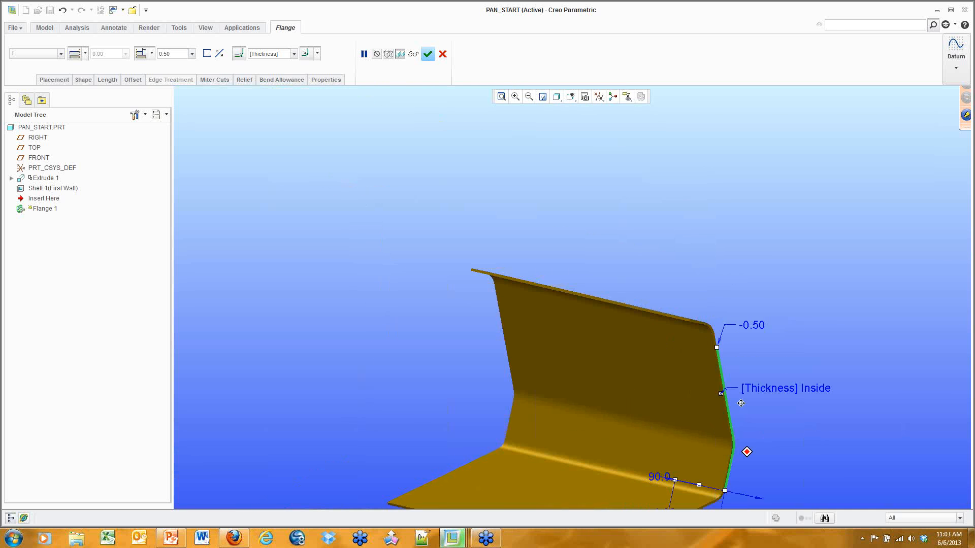
# Pull the flange's lower end back along the vertical edge and set its offset to -0.50
pyautogui.keyDown('shift'); pyautogui.moveTo(746, 451); pyautogui.dragTo(727, 365, button='middle'); pyautogui.keyUp('shift')
pyautogui.moveTo(720, 375); pyautogui.dragTo(723, 360)
pyautogui.moveTo(723, 361); pyautogui.dragTo(725, 355)
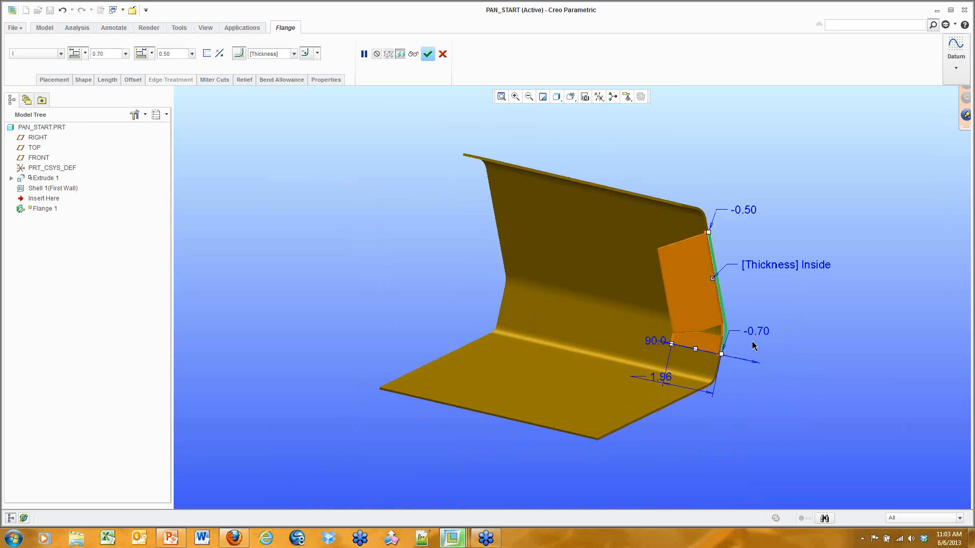
pyautogui.scroll(-3, 753, 341)
pyautogui.doubleClick(739, 344)
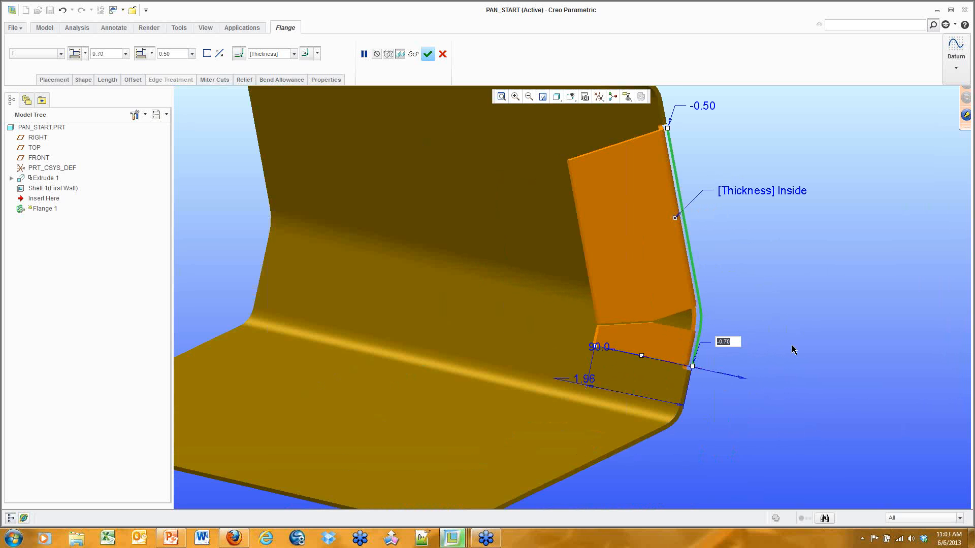
pyautogui.write('-0')
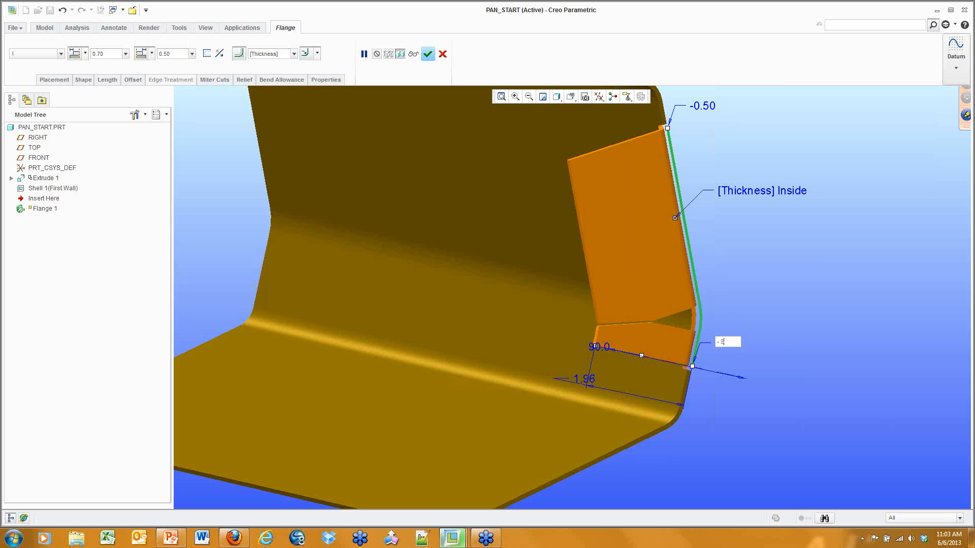
pyautogui.write('.5')
pyautogui.press('Return')
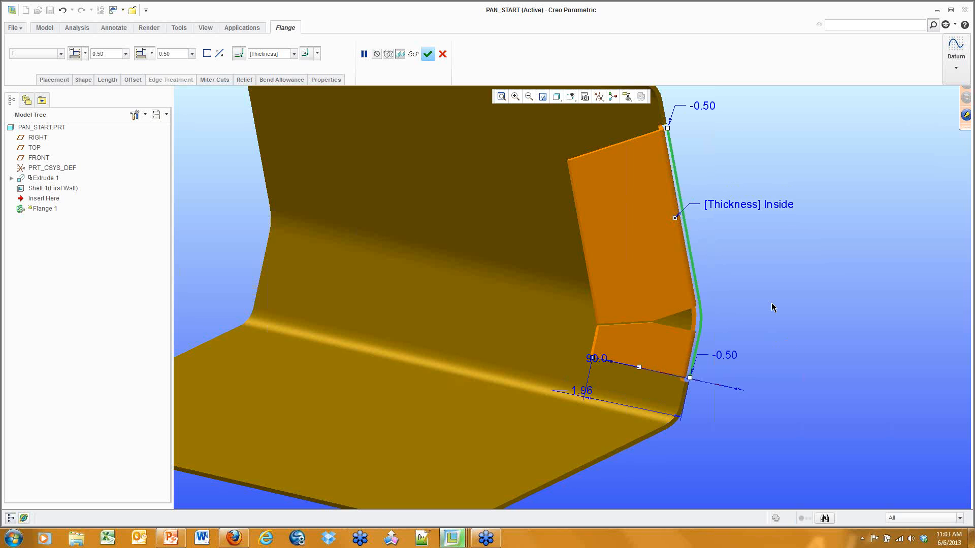
# Inspect the bend relief at the flange's upper end, and complete the flange
pyautogui.scroll(5, 683, 133)
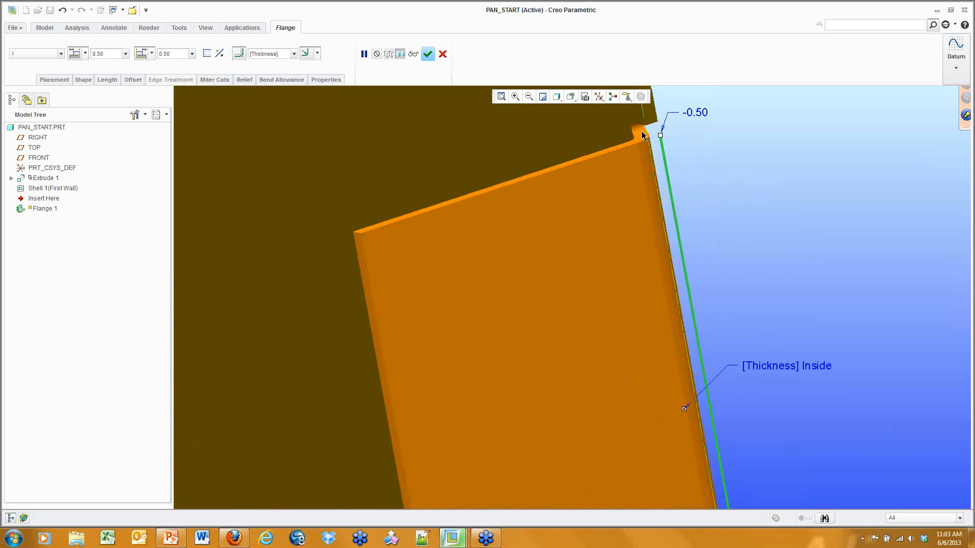
pyautogui.scroll(-1, 647, 124)
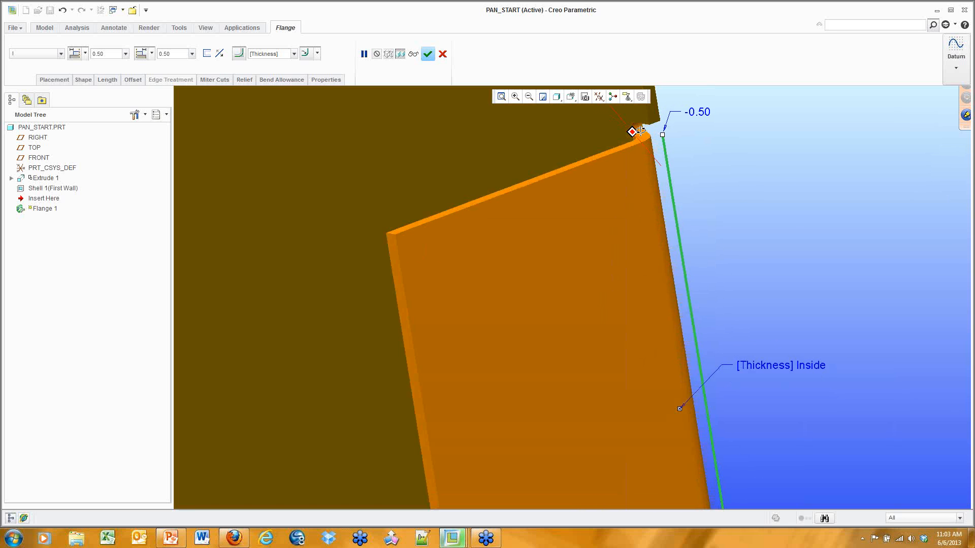
pyautogui.scroll(-4, 675, 195)
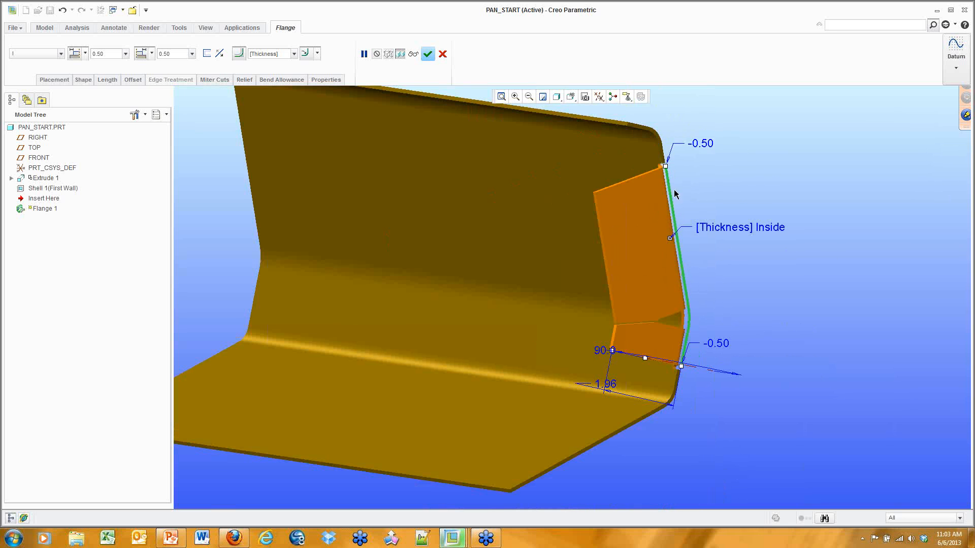
pyautogui.click(427, 54)
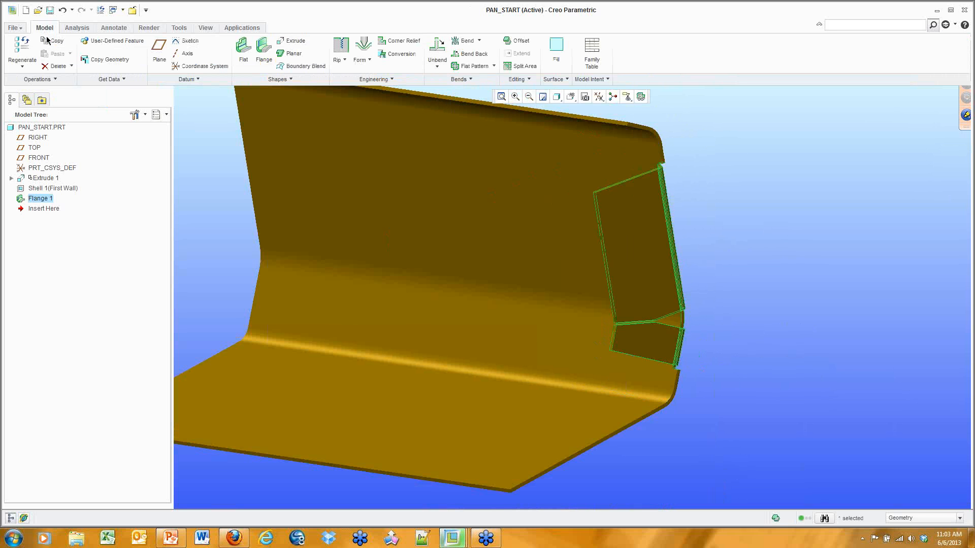
# Copy the finished flange and paste it as a dependent copy with Dimensions and Annotation Element Details Only
pyautogui.click(53, 45)
pyautogui.click(71, 54)
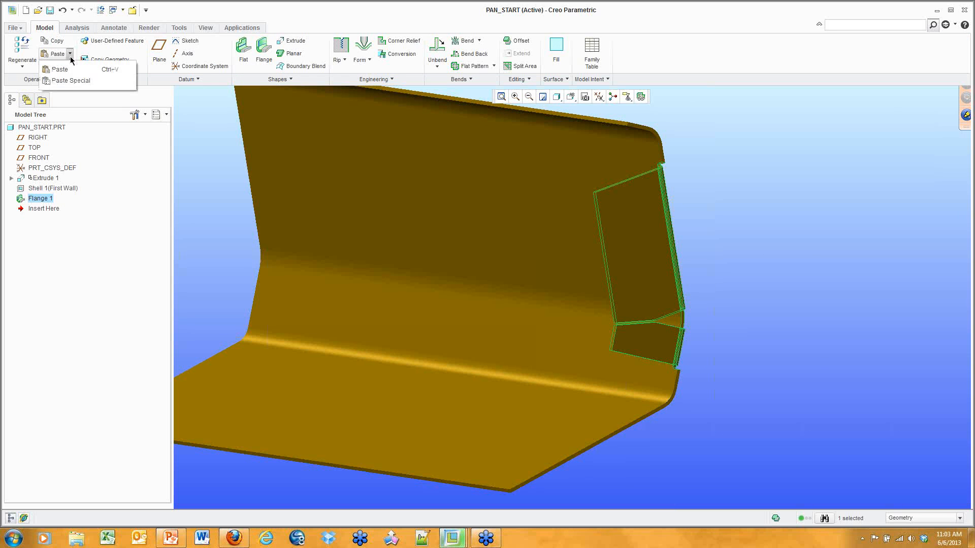
pyautogui.click(71, 80)
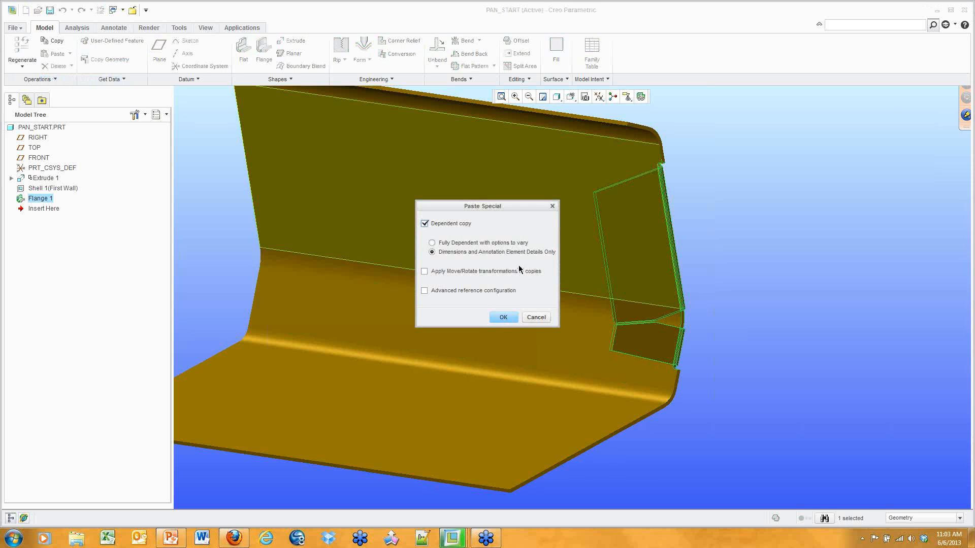
pyautogui.click(503, 317)
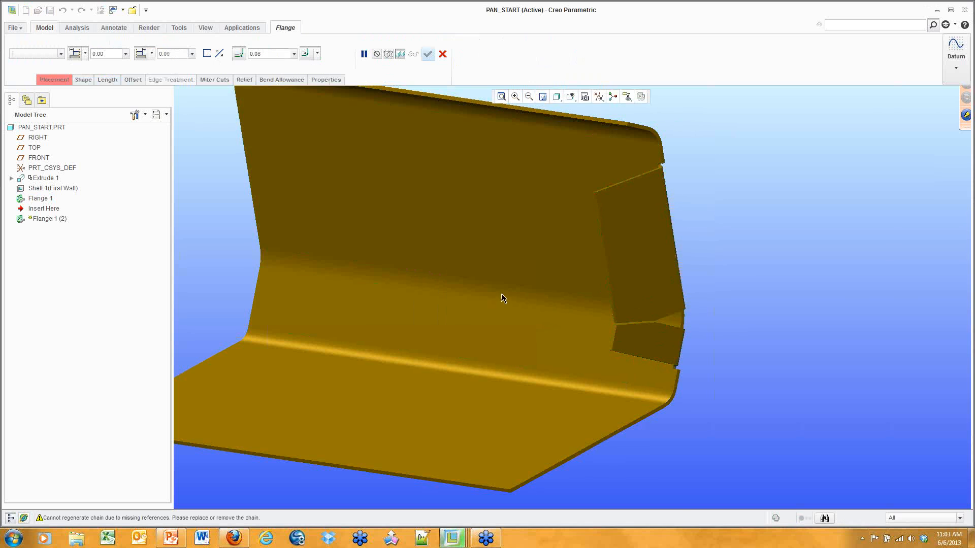
# Attach the pasted flange to the connected slanted, bend and lower edges at the pan's opposite end, and pull its upper end back 0.50
pyautogui.moveTo(502, 294); pyautogui.dragTo(679, 315, button='middle')
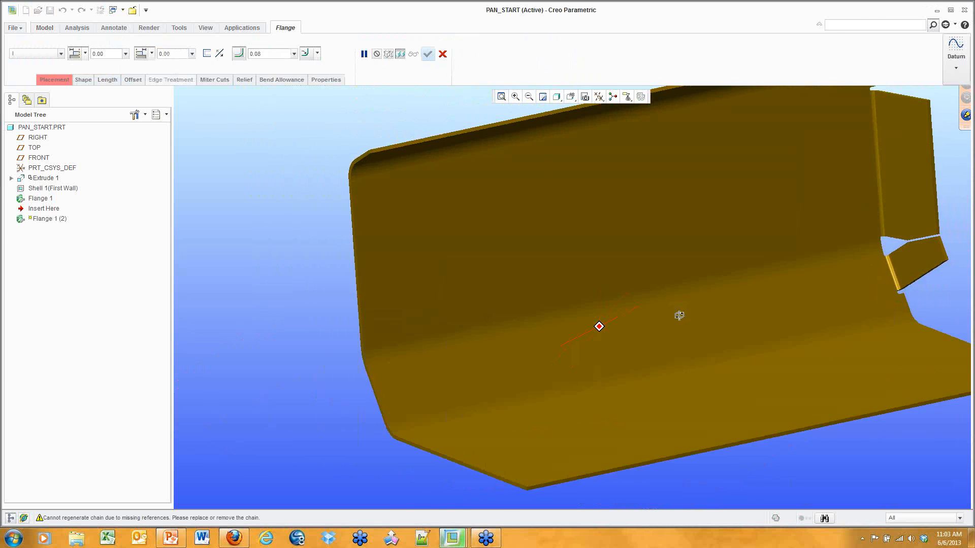
pyautogui.scroll(-5, 355, 254)
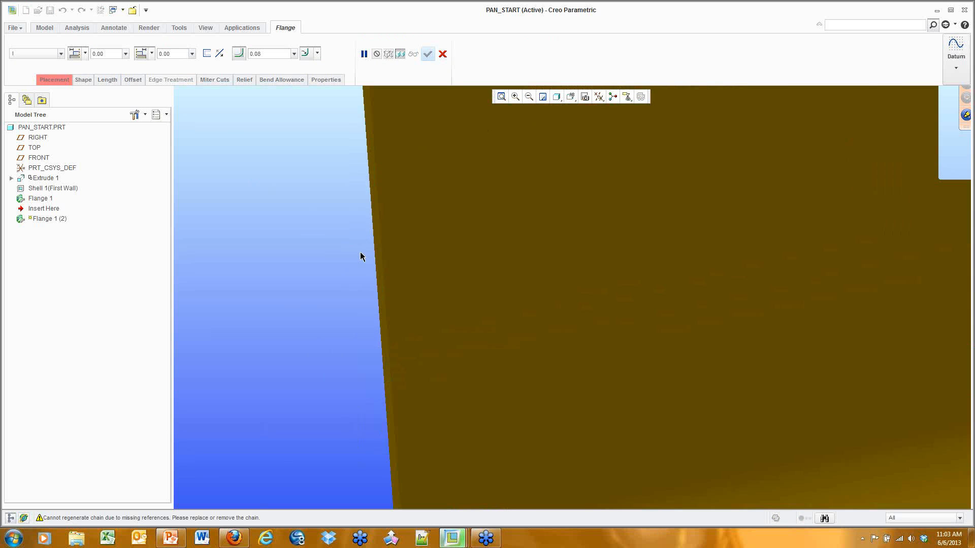
pyautogui.click(372, 254)
pyautogui.scroll(3, 411, 300)
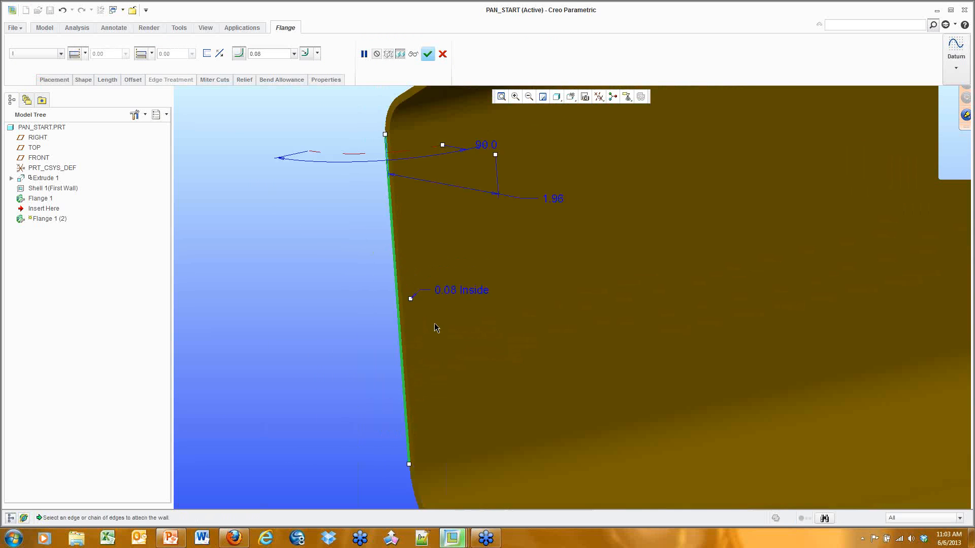
pyautogui.keyDown('shift'); pyautogui.click(420, 433); pyautogui.keyUp('shift')
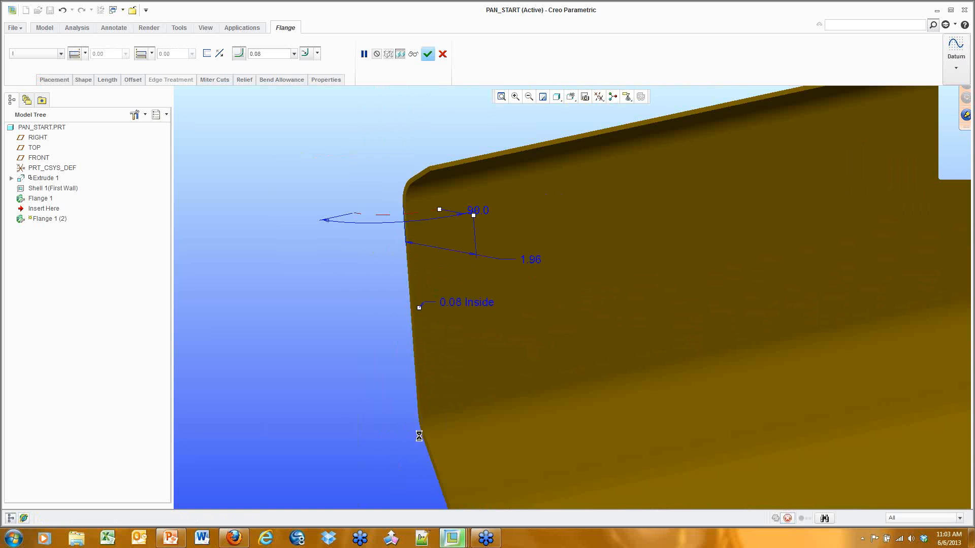
pyautogui.scroll(4, 518, 436)
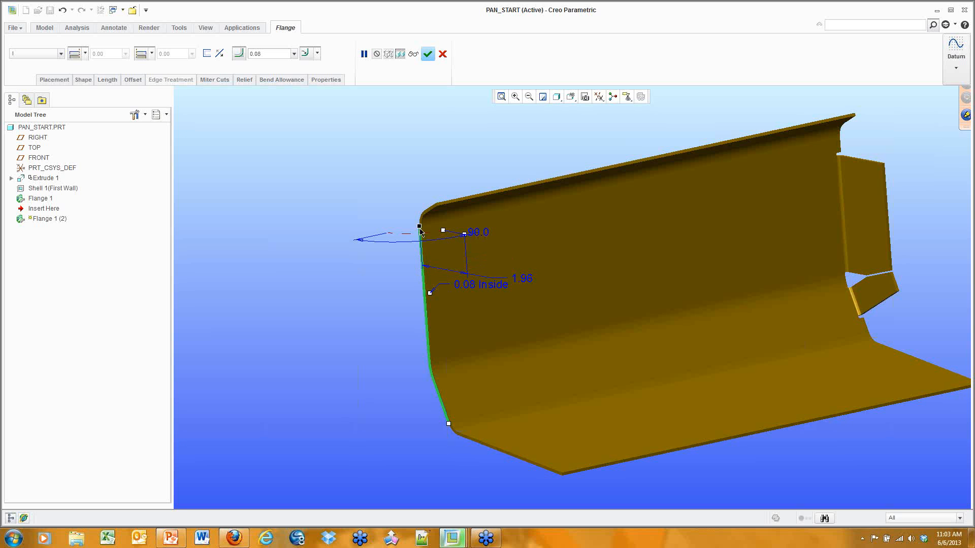
pyautogui.moveTo(420, 229); pyautogui.dragTo(422, 248)
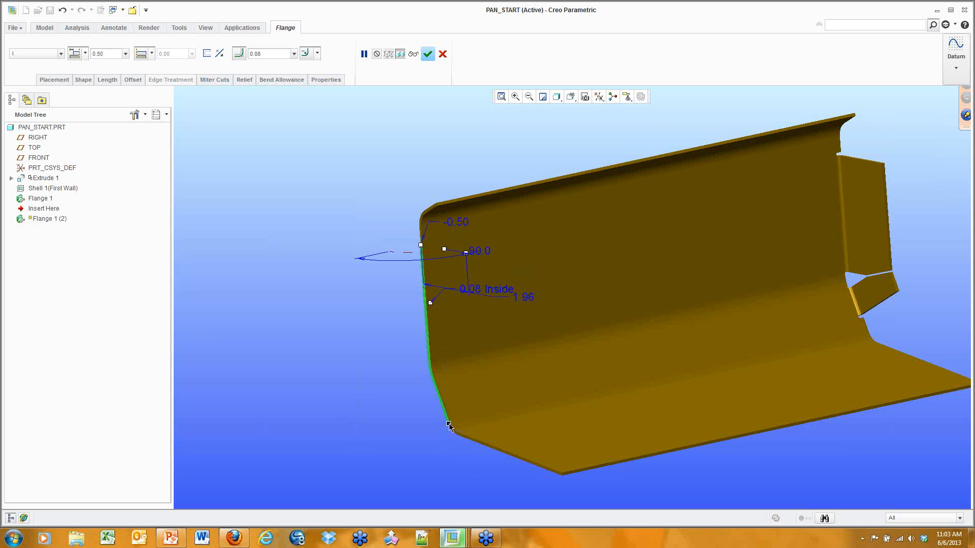
# Pull the copied flange's lower end back, set its blind length offset to -0.5, and complete the flange
pyautogui.moveTo(442, 406); pyautogui.dragTo(441, 402)
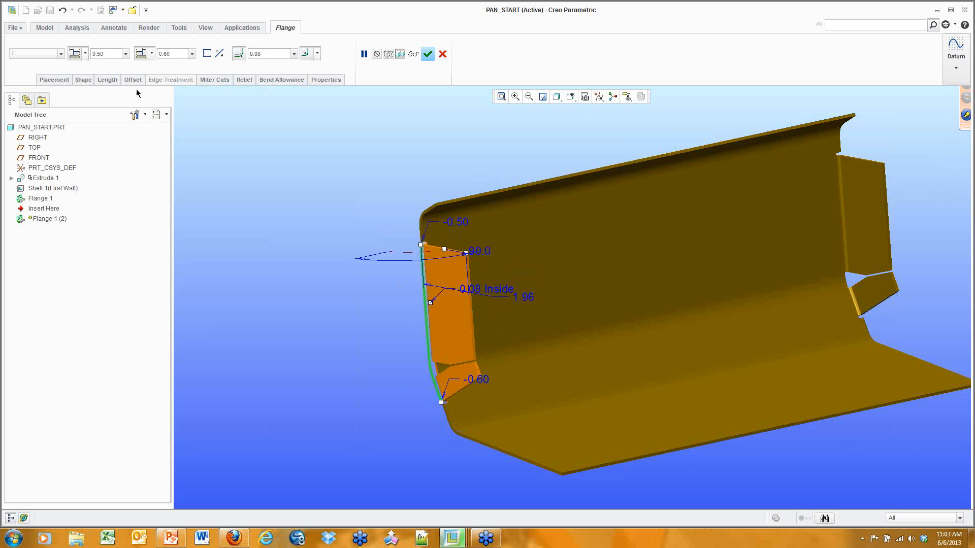
pyautogui.click(108, 80)
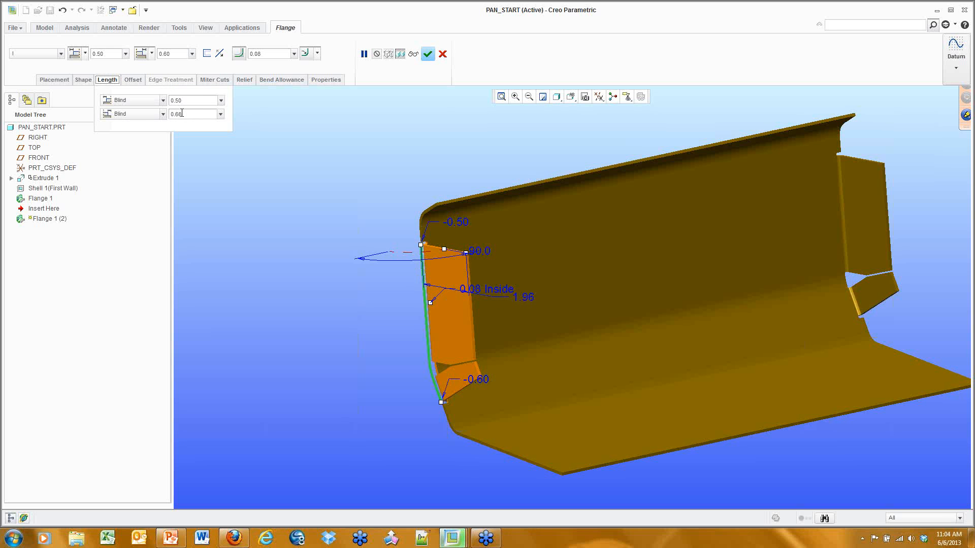
pyautogui.click(152, 115)
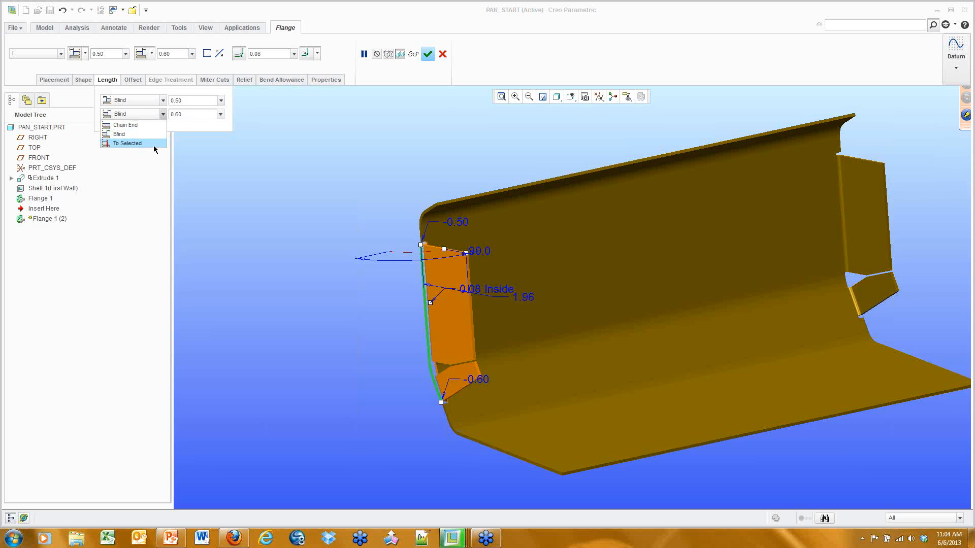
pyautogui.click(167, 115)
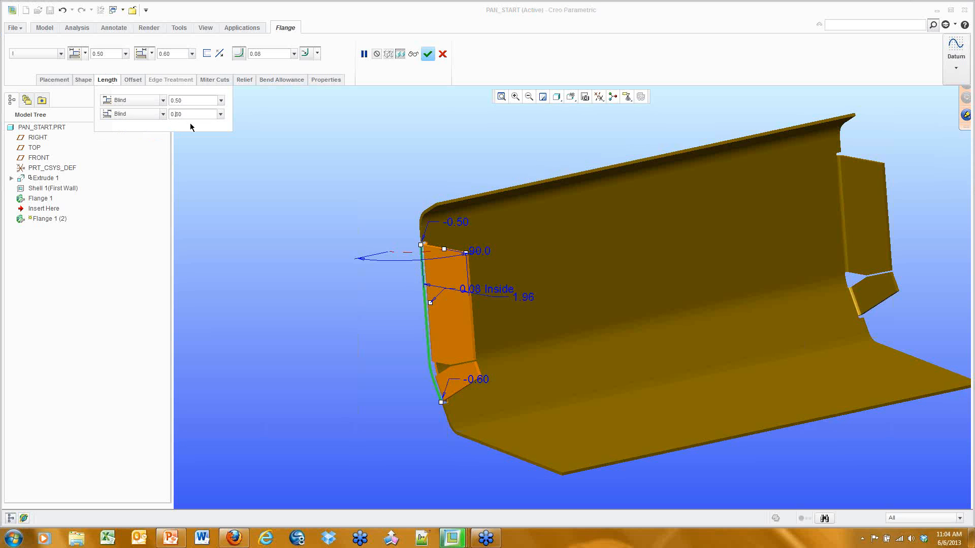
pyautogui.press('Delete')
pyautogui.write('5')
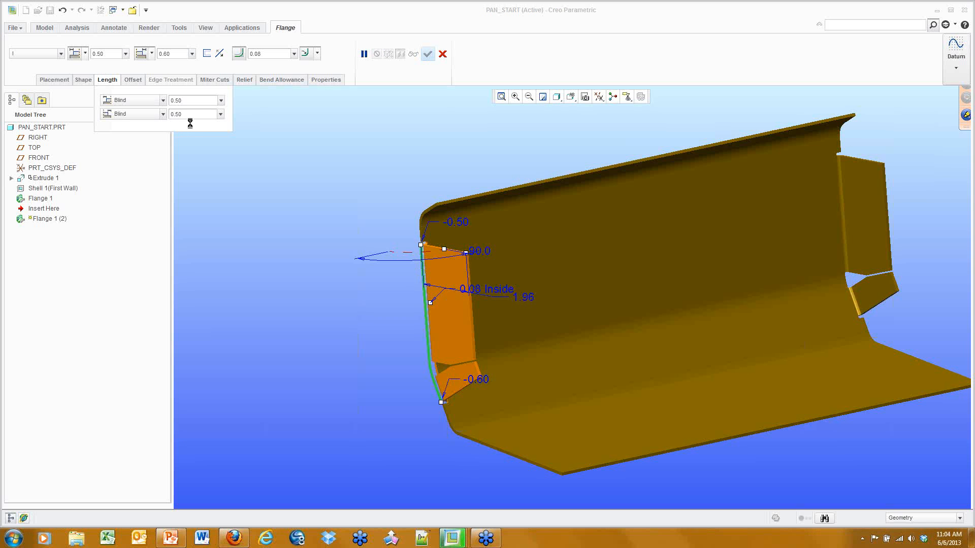
pyautogui.press('Return')
pyautogui.moveTo(189, 115); pyautogui.dragTo(134, 111)
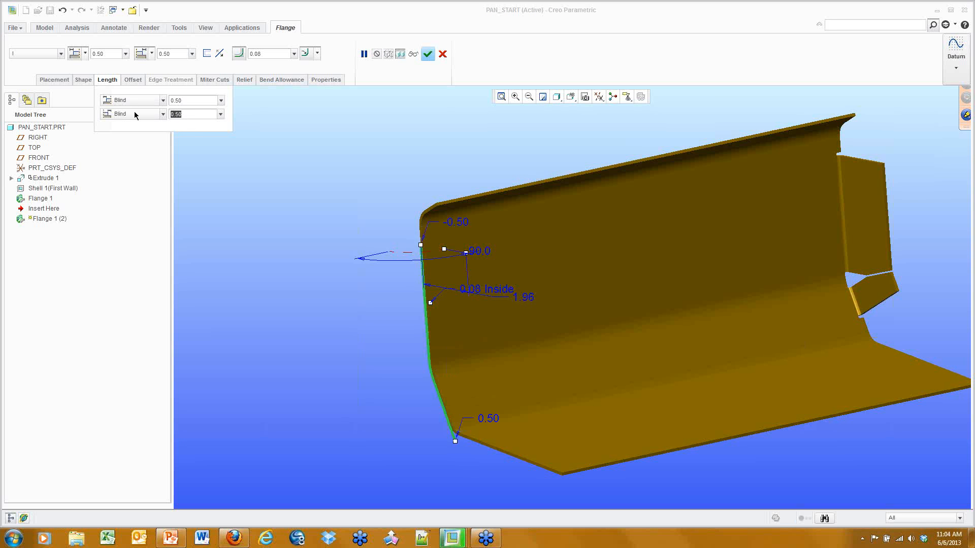
pyautogui.write('-.5')
pyautogui.press('Return')
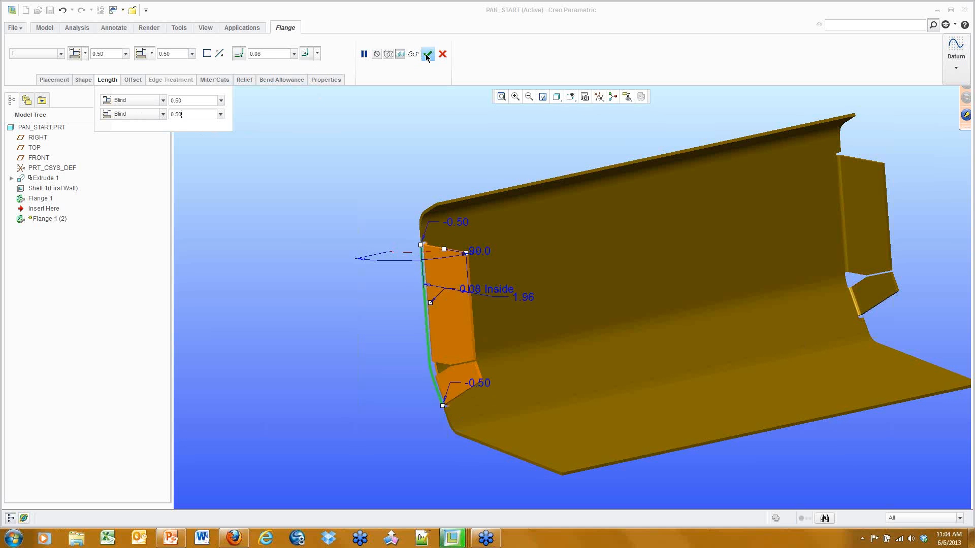
pyautogui.click(426, 55)
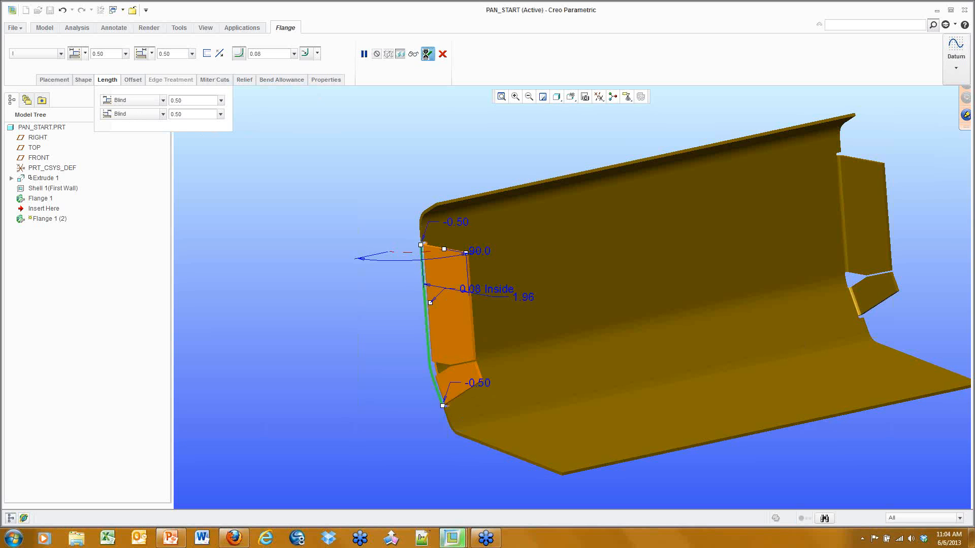
# Display the original end flange's dimensions and set its flange length to 1.75, so the dependent copy follows
pyautogui.click(526, 163)
pyautogui.moveTo(660, 253); pyautogui.dragTo(732, 240, button='middle')
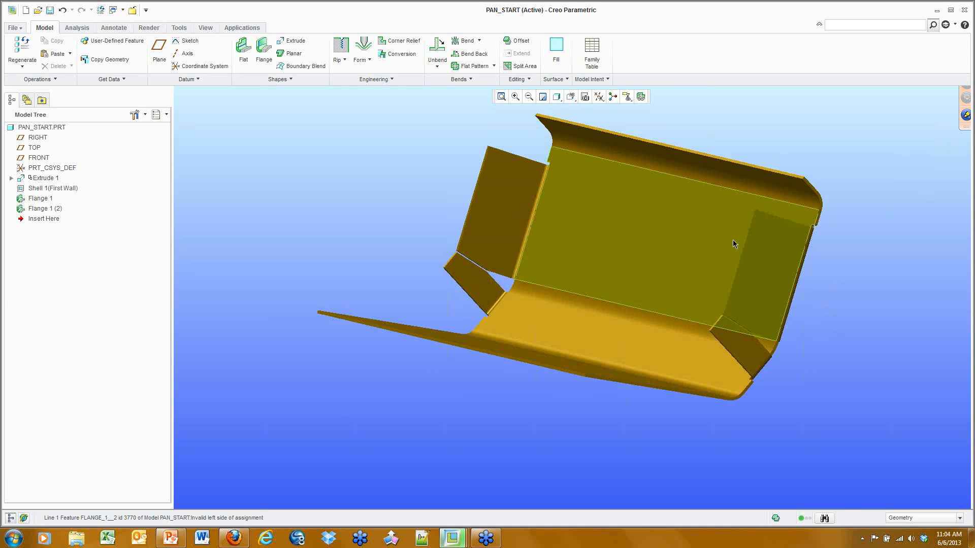
pyautogui.doubleClick(767, 263)
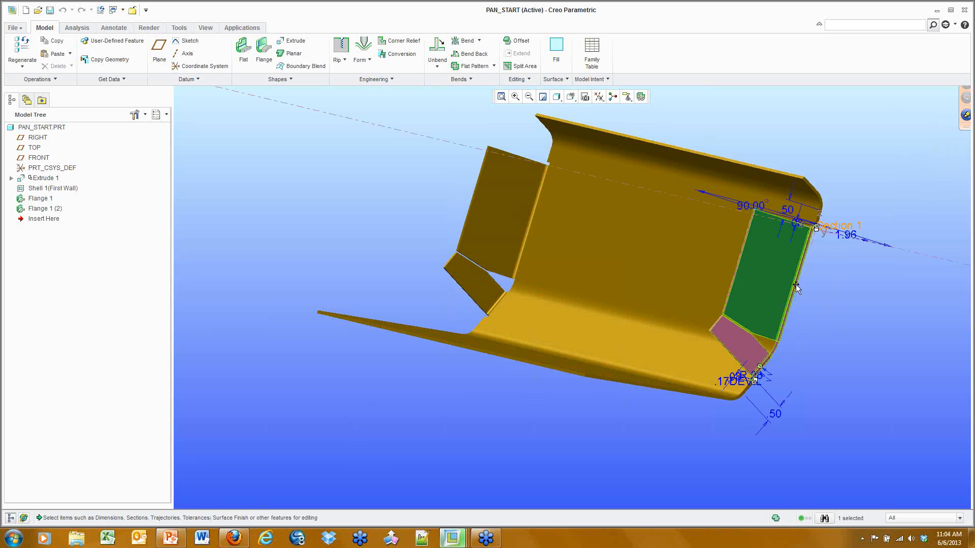
pyautogui.moveTo(790, 283); pyautogui.dragTo(797, 267, button='middle')
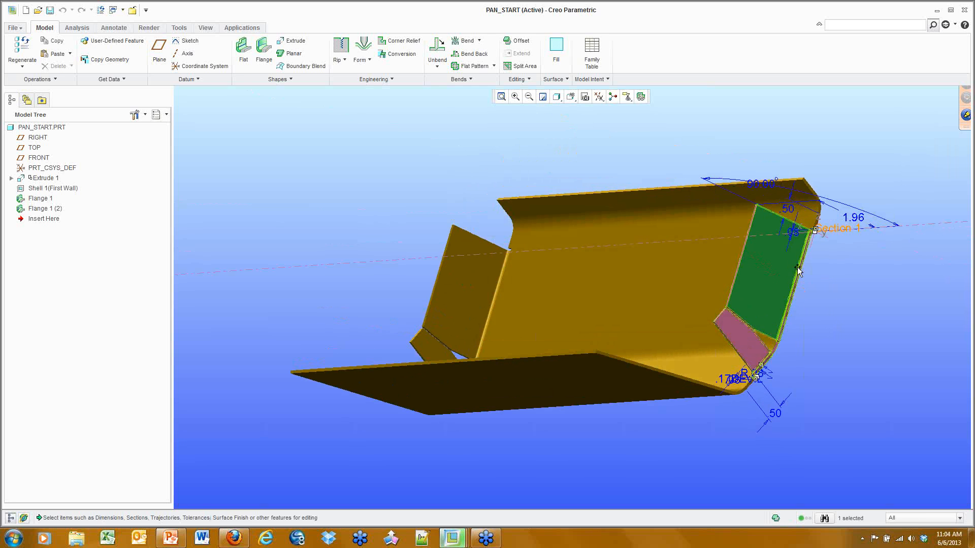
pyautogui.doubleClick(851, 223)
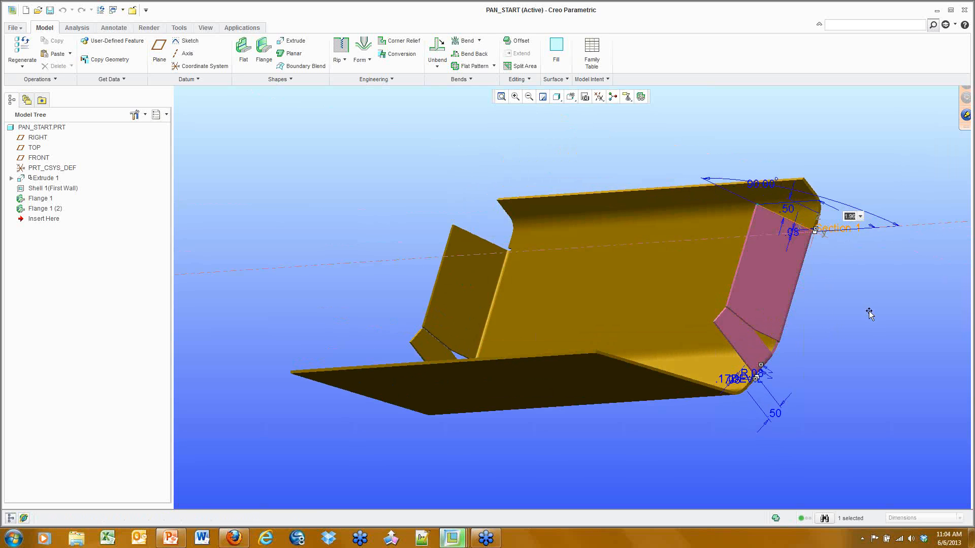
pyautogui.press('BackSpace')
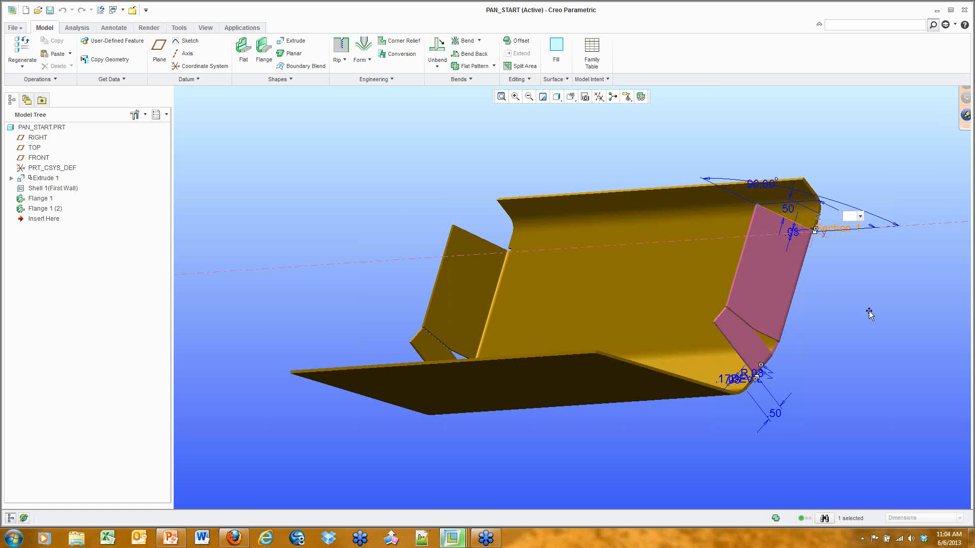
pyautogui.write('1.75')
pyautogui.press('Return')
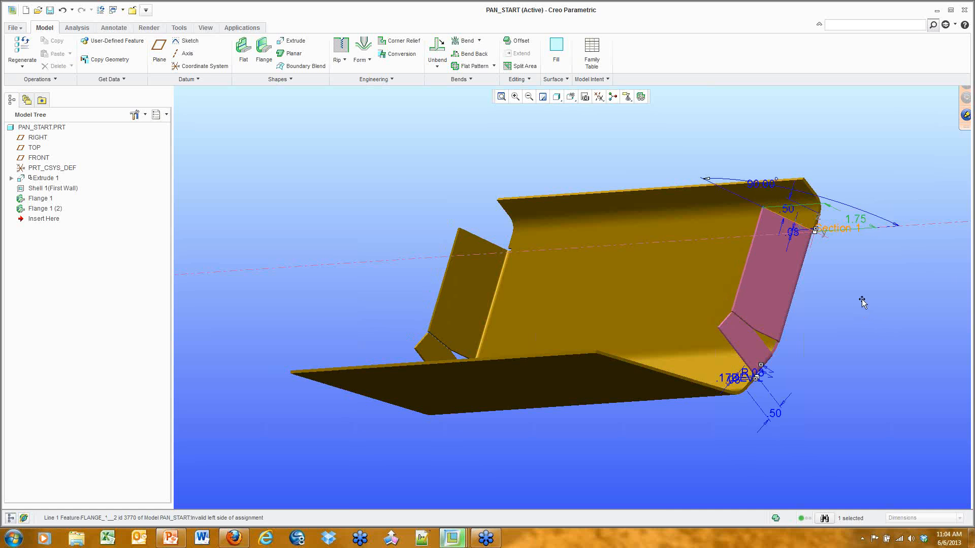
pyautogui.scroll(-3, 861, 299)
pyautogui.scroll(3, 765, 254)
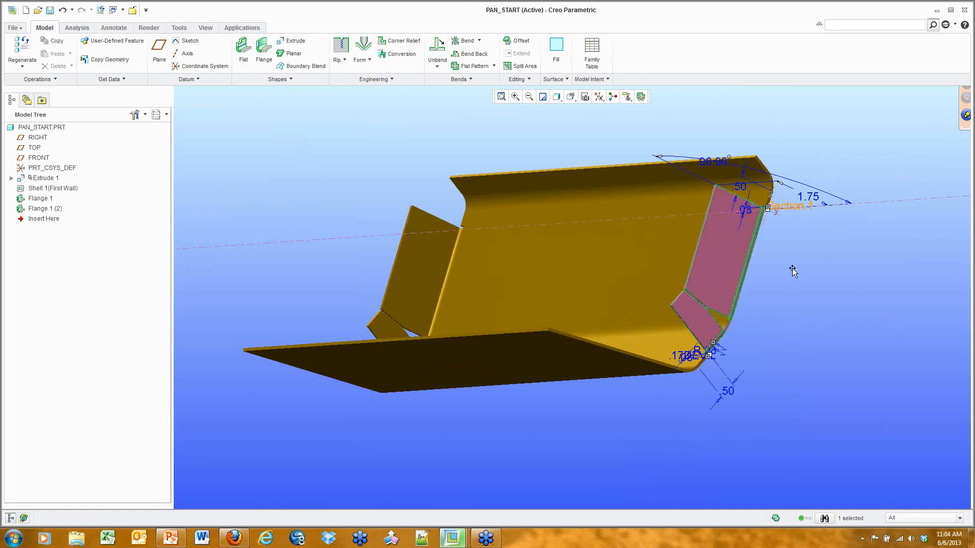
pyautogui.click(792, 266)
# Start a flat wall on the end edge of the lower wall, attaching it to the edge that makes it stand upward
pyautogui.scroll(2, 691, 288)
pyautogui.moveTo(676, 287); pyautogui.dragTo(652, 302, button='middle')
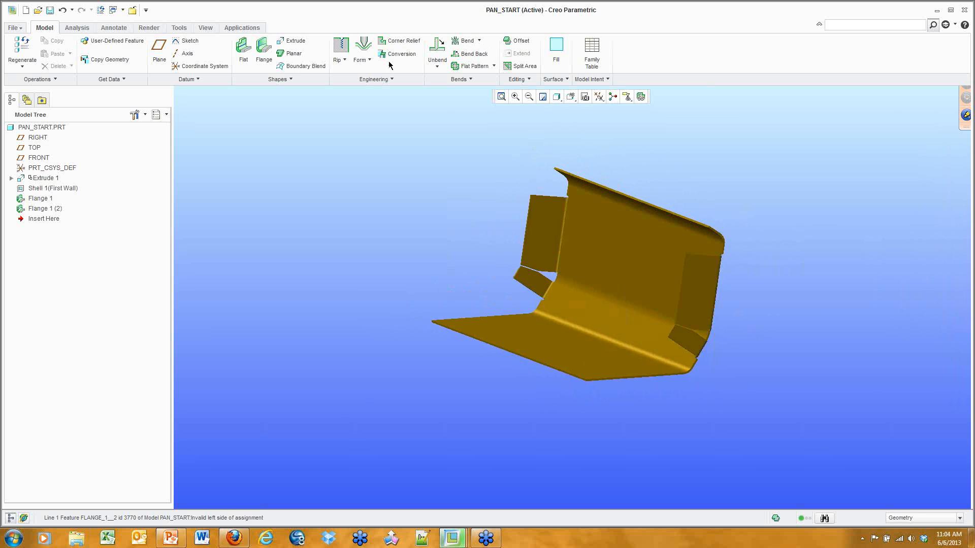
pyautogui.click(242, 60)
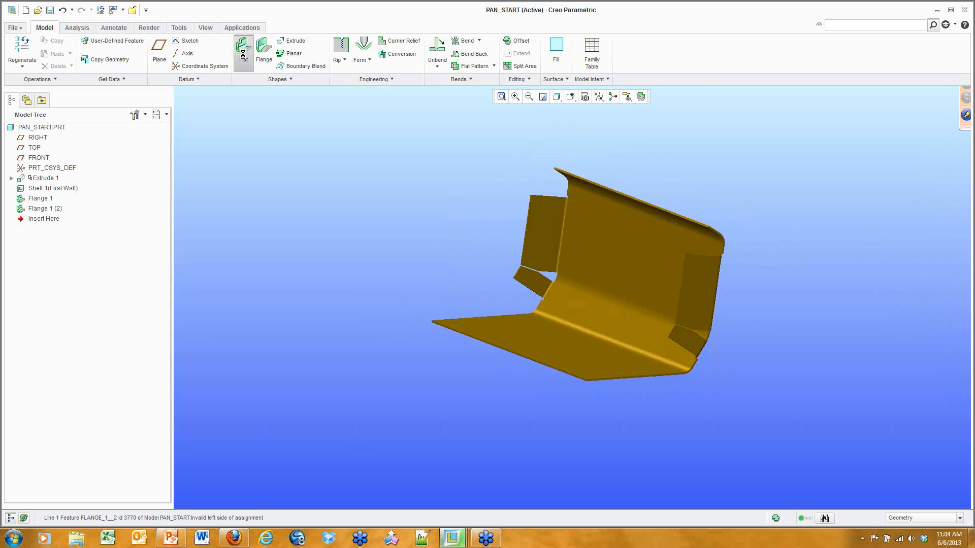
pyautogui.scroll(5, 620, 354)
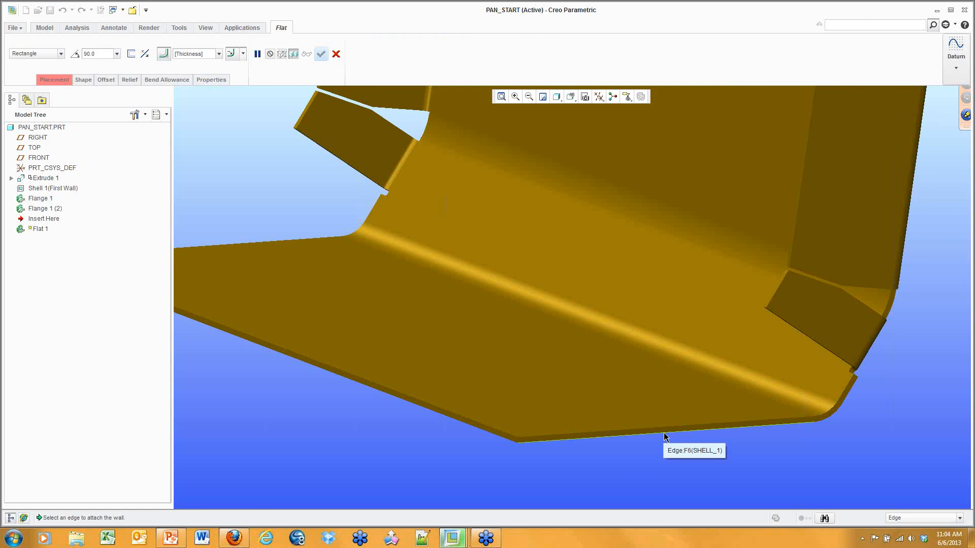
pyautogui.click(664, 434)
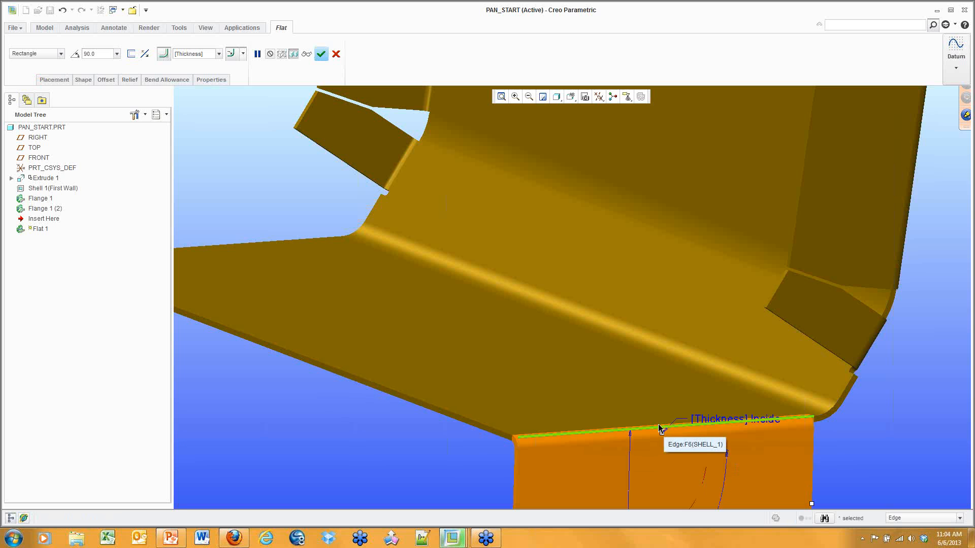
pyautogui.click(563, 443)
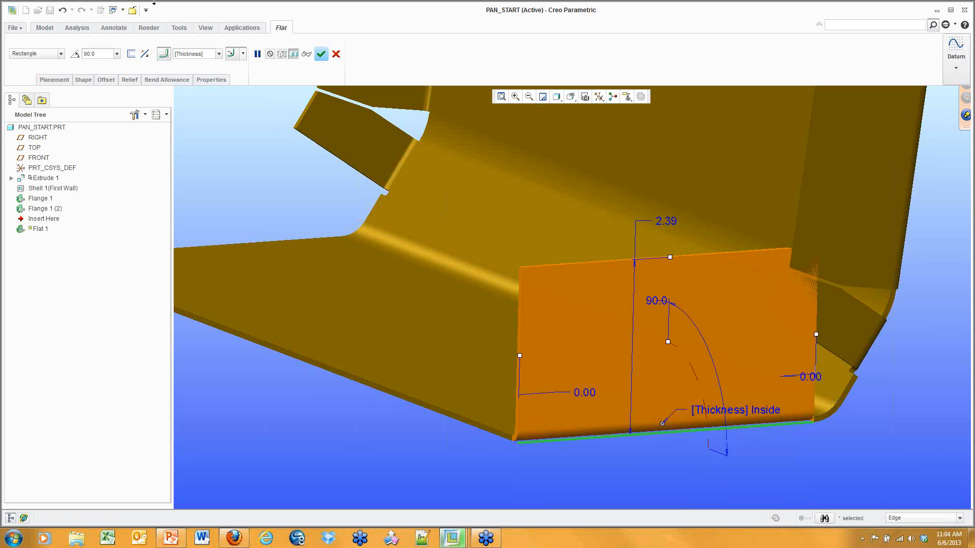
# Give the flat wall an L shape with a height of 2 on its taller portion and 1.6 on its shorter portion
pyautogui.click(60, 53)
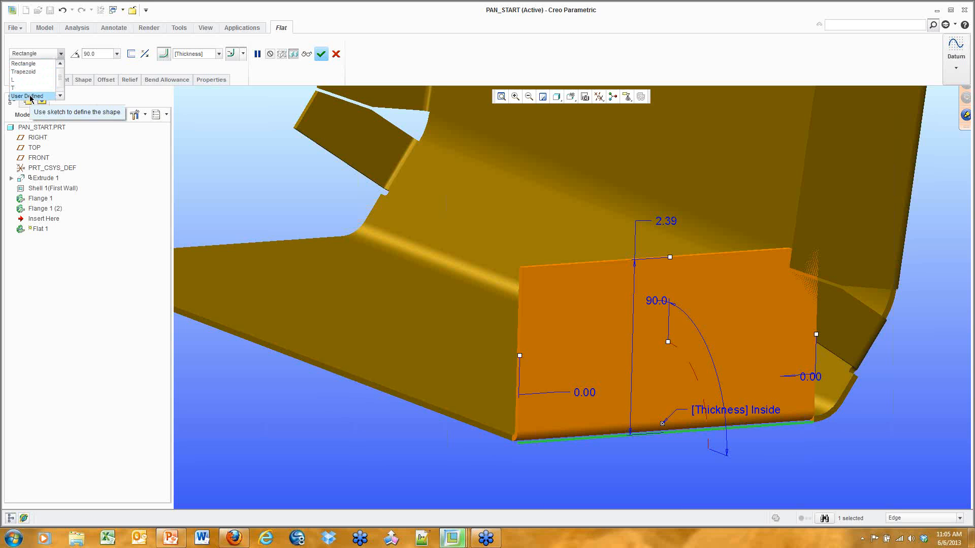
pyautogui.click(20, 80)
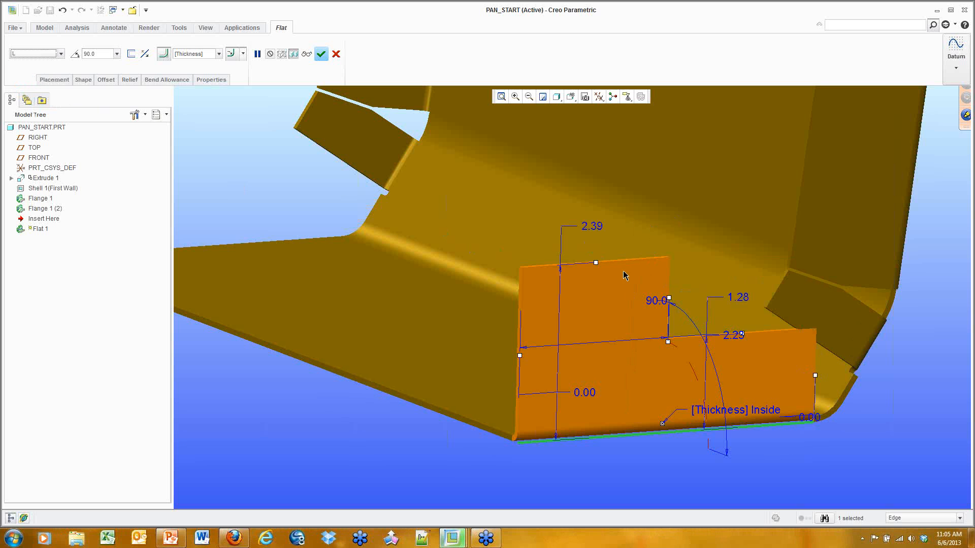
pyautogui.moveTo(596, 263); pyautogui.dragTo(600, 287)
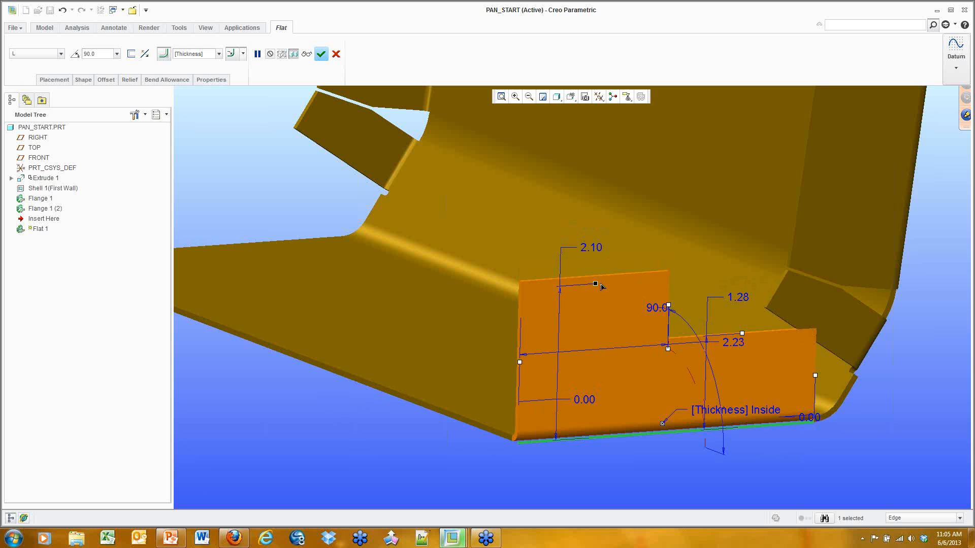
pyautogui.doubleClick(591, 247)
pyautogui.write('2')
pyautogui.press('Return')
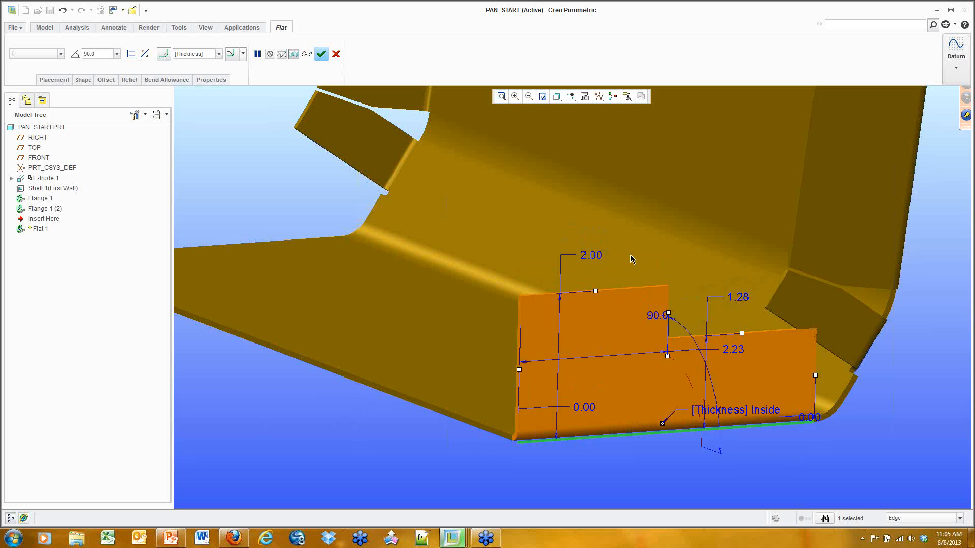
pyautogui.doubleClick(737, 299)
pyautogui.press('BackSpace')
pyautogui.write('.')
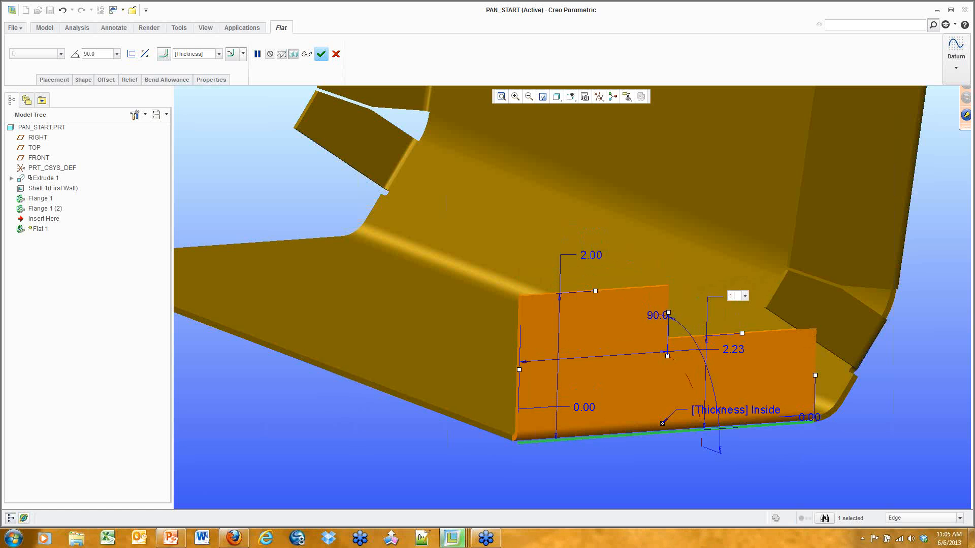
pyautogui.write('6')
pyautogui.press('Return')
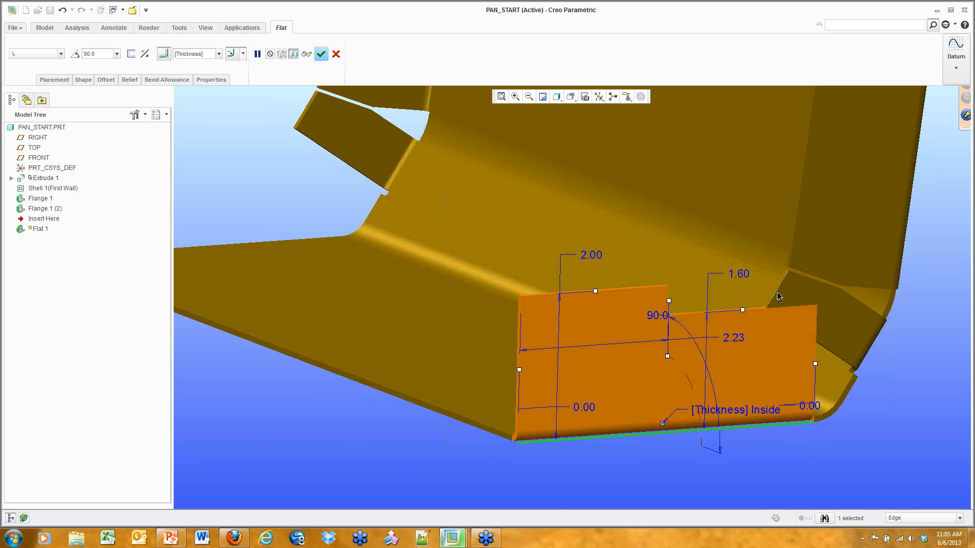
# Open the flat wall's shape sketch and add the slanted lower edge of the neighbouring end flange as a line reference
pyautogui.scroll(-3, 812, 419)
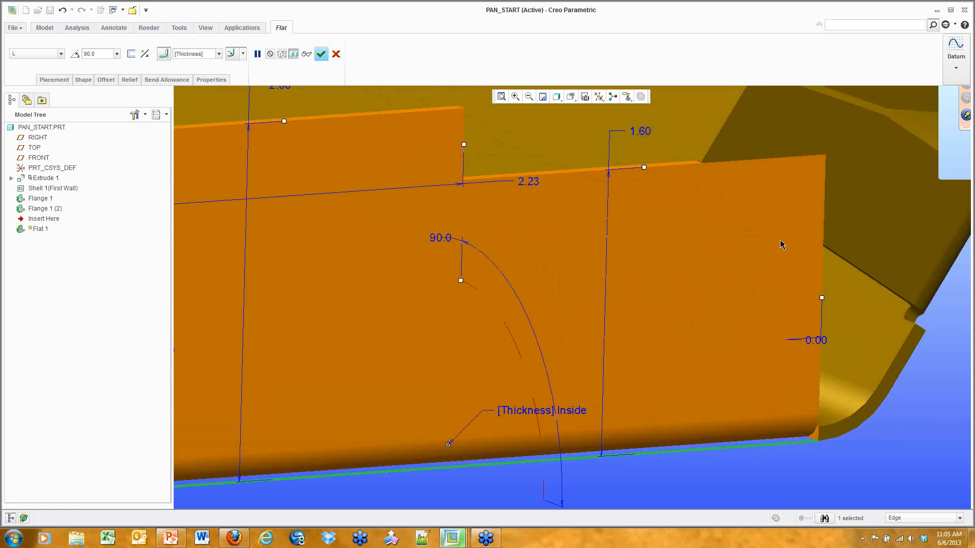
pyautogui.moveTo(780, 240); pyautogui.dragTo(770, 211, button='middle')
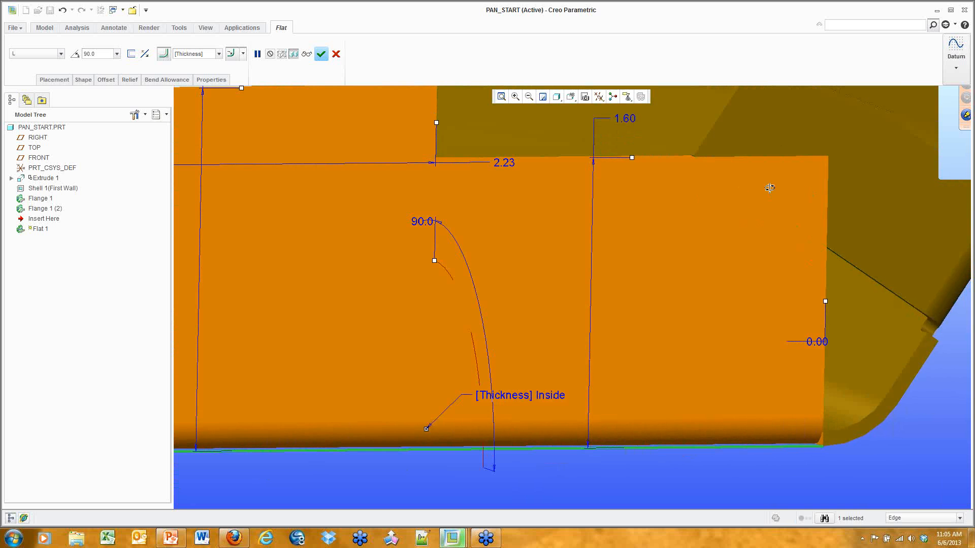
pyautogui.moveTo(769, 188); pyautogui.dragTo(754, 228, button='middle')
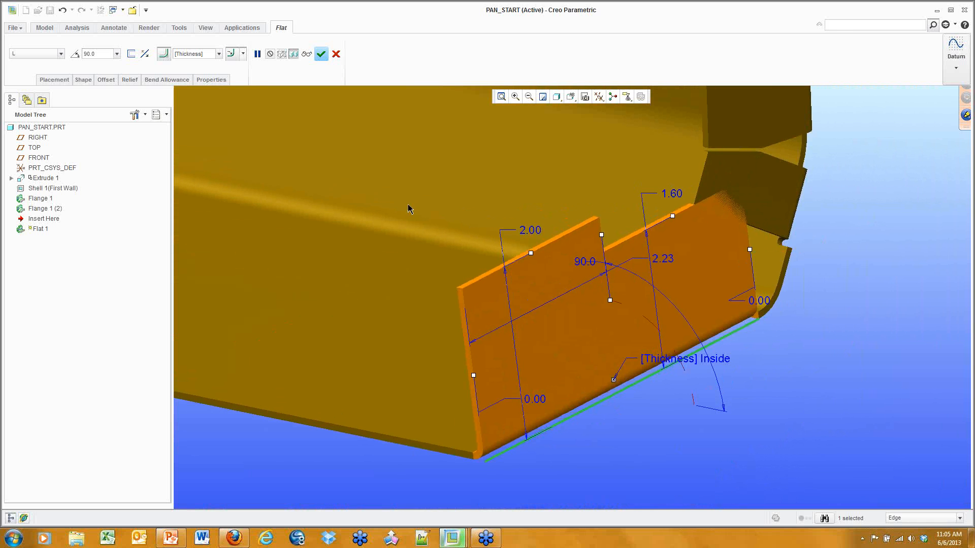
pyautogui.click(83, 80)
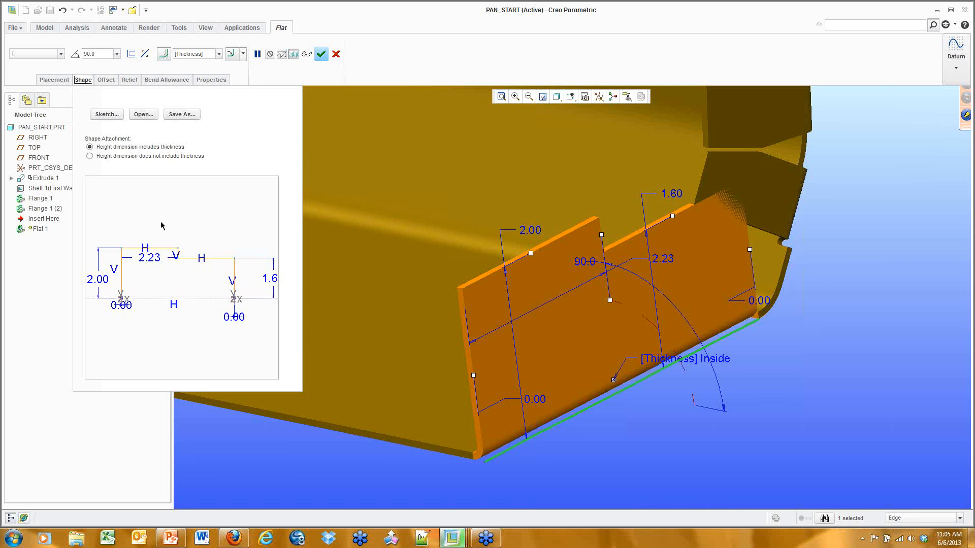
pyautogui.click(113, 116)
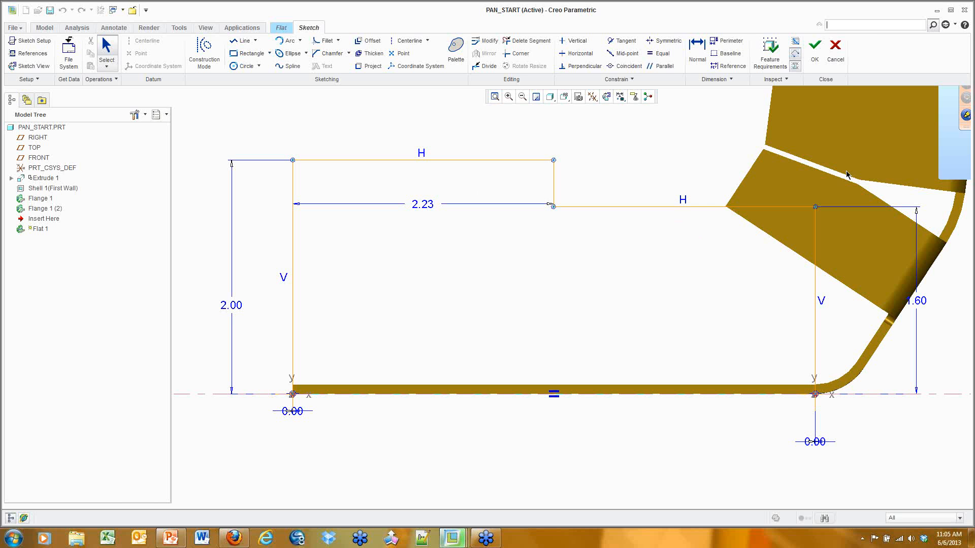
pyautogui.click(242, 40)
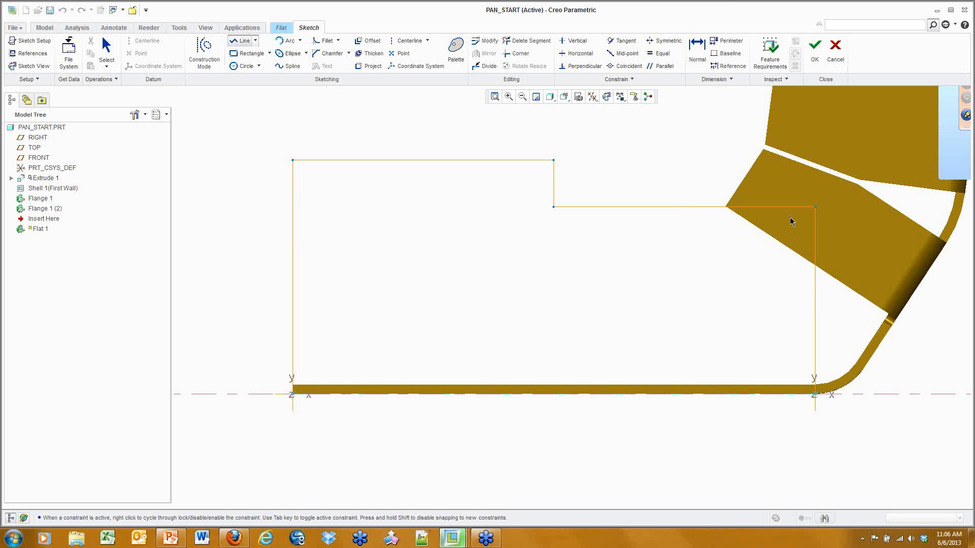
pyautogui.press('alt')
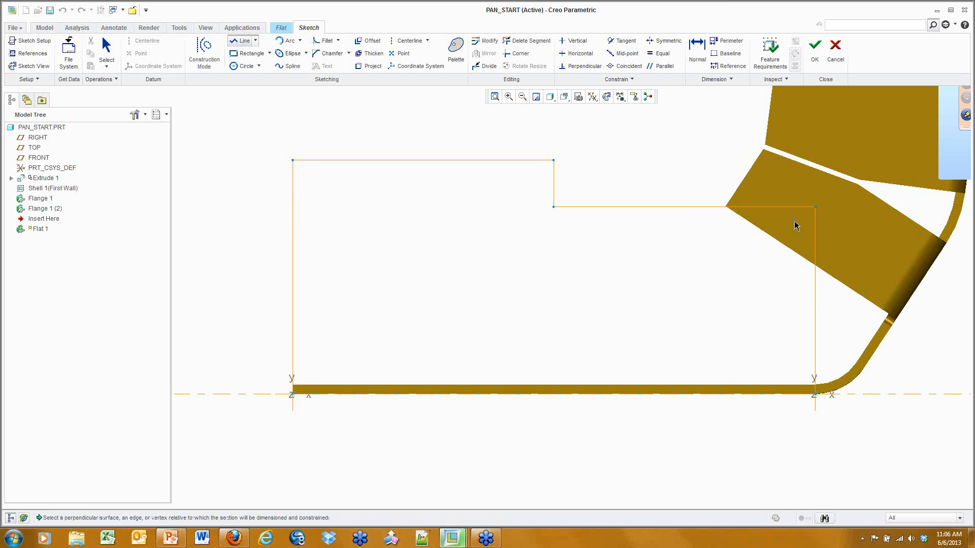
pyautogui.click(787, 250)
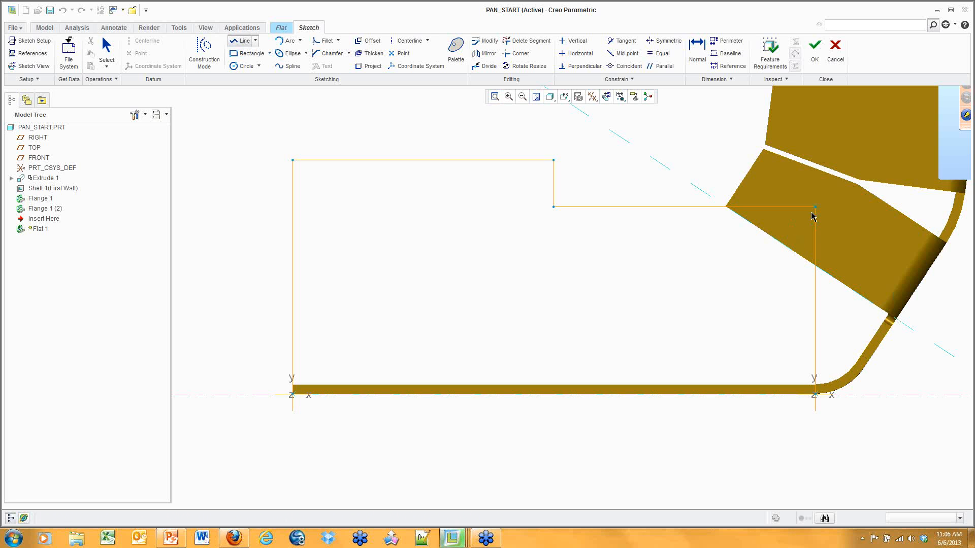
# Trim the flat wall's overlapping corner along a line on the flange's slanted edge, and complete the wall
pyautogui.click(727, 207)
pyautogui.click(816, 266)
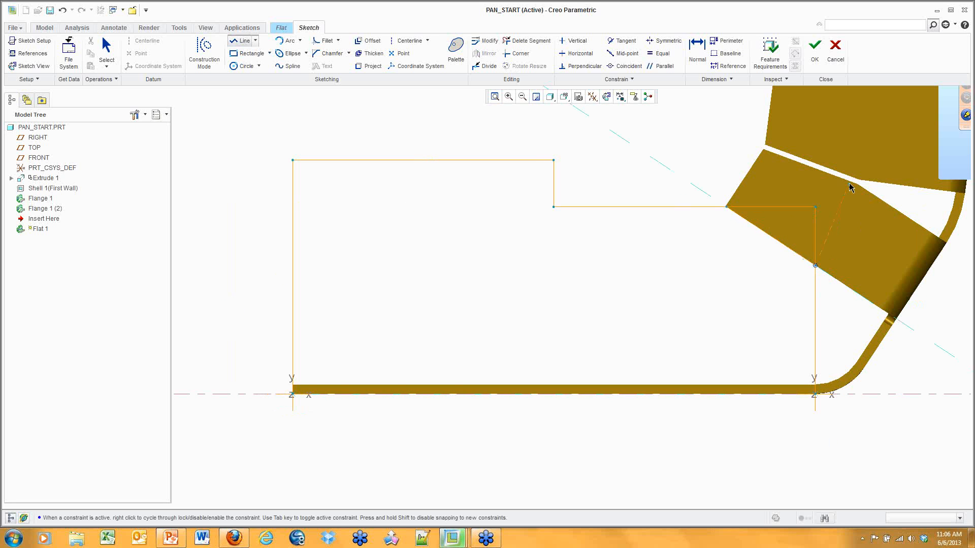
pyautogui.click(535, 45)
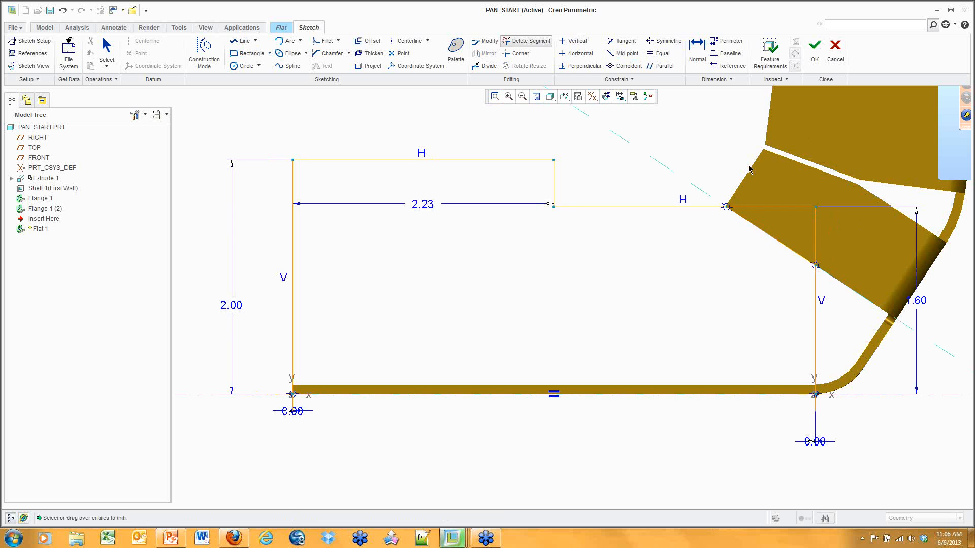
pyautogui.moveTo(752, 170); pyautogui.dragTo(831, 238)
pyautogui.click(817, 57)
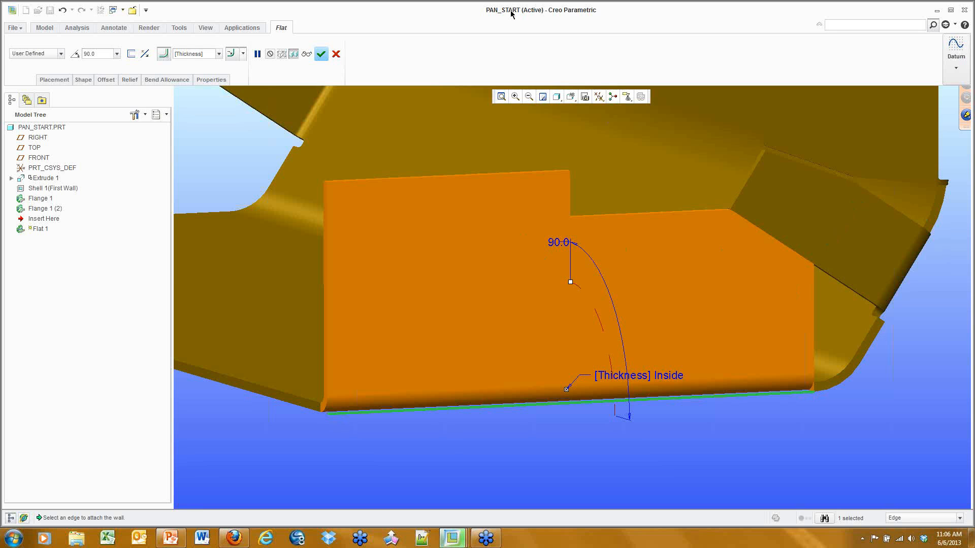
pyautogui.click(321, 54)
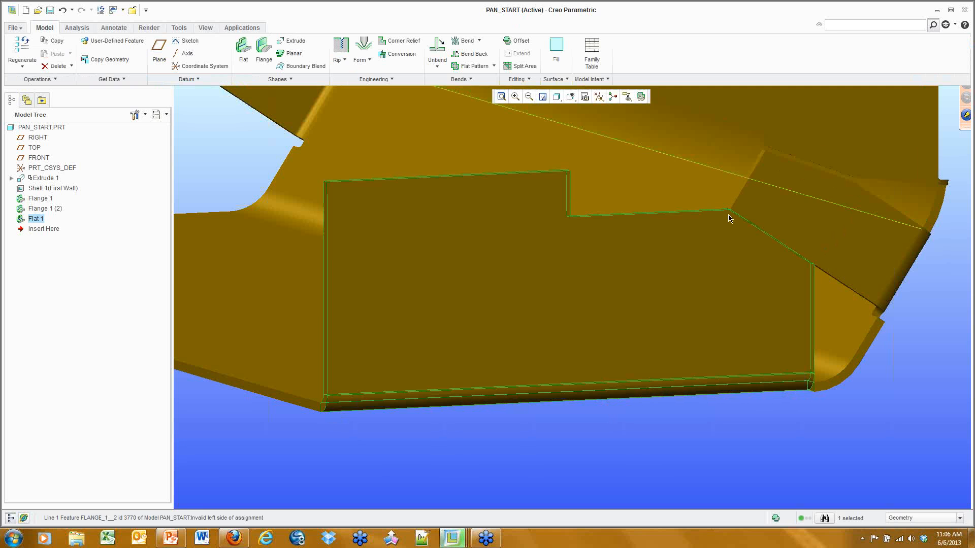
# Preview the pan's flat pattern and check its overall bounding dimensions, then close the preview
pyautogui.scroll(3, 852, 298)
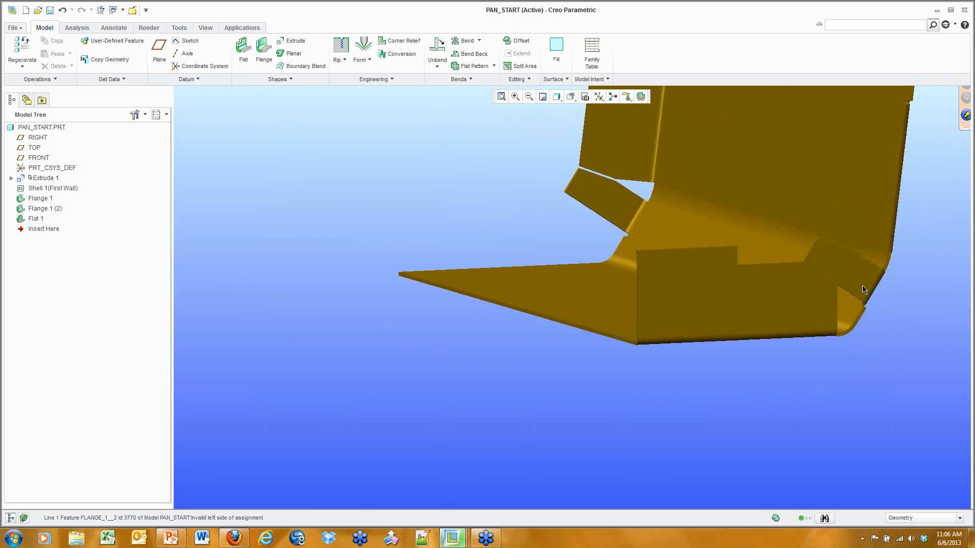
pyautogui.moveTo(852, 298); pyautogui.dragTo(612, 370, button='middle')
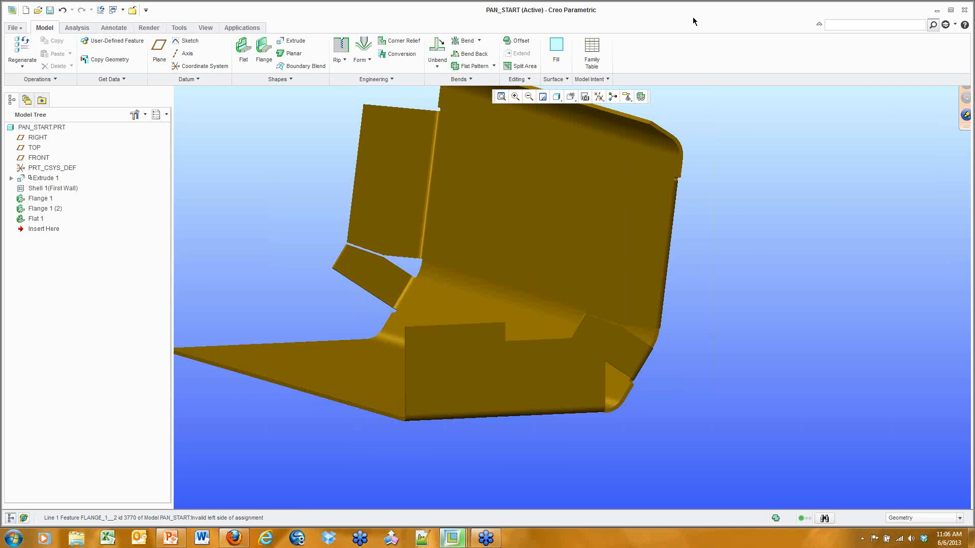
pyautogui.click(641, 97)
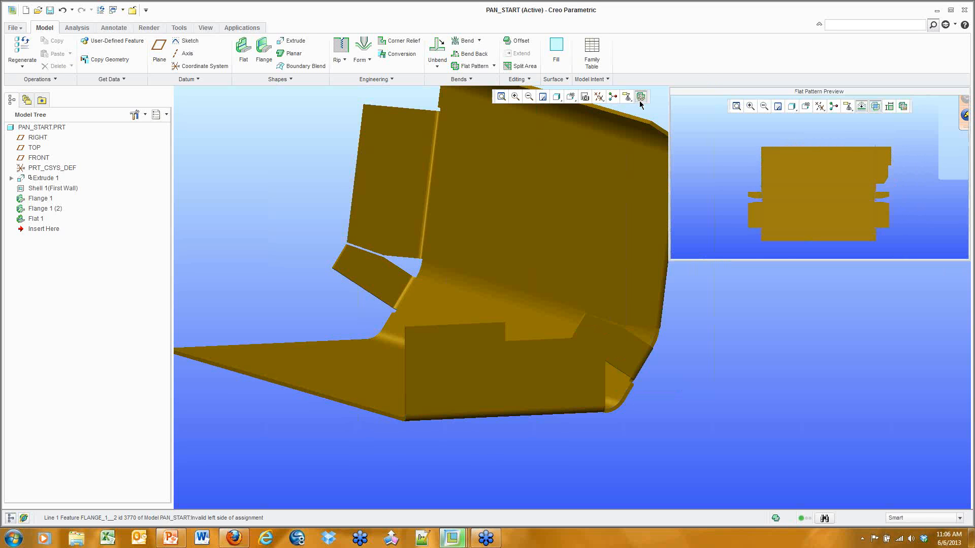
pyautogui.click(890, 107)
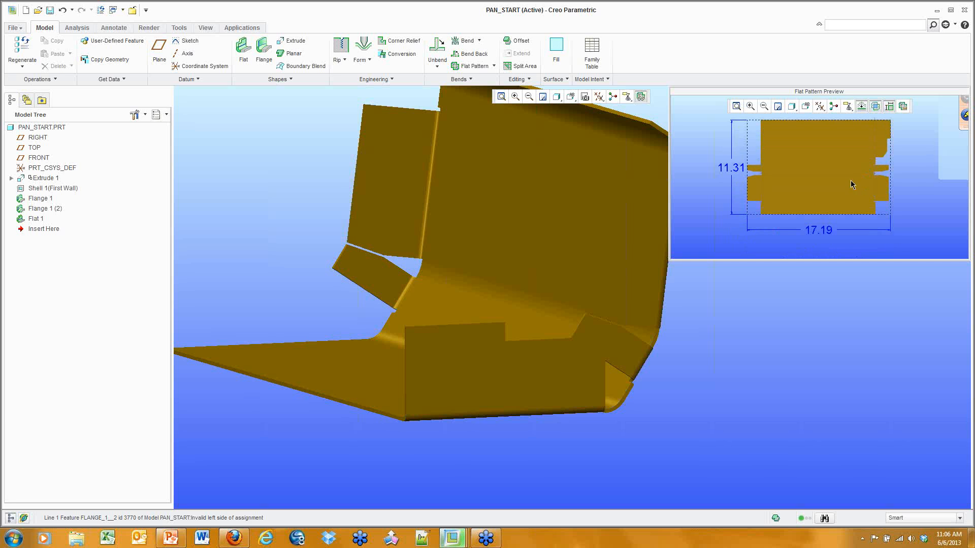
pyautogui.click(889, 107)
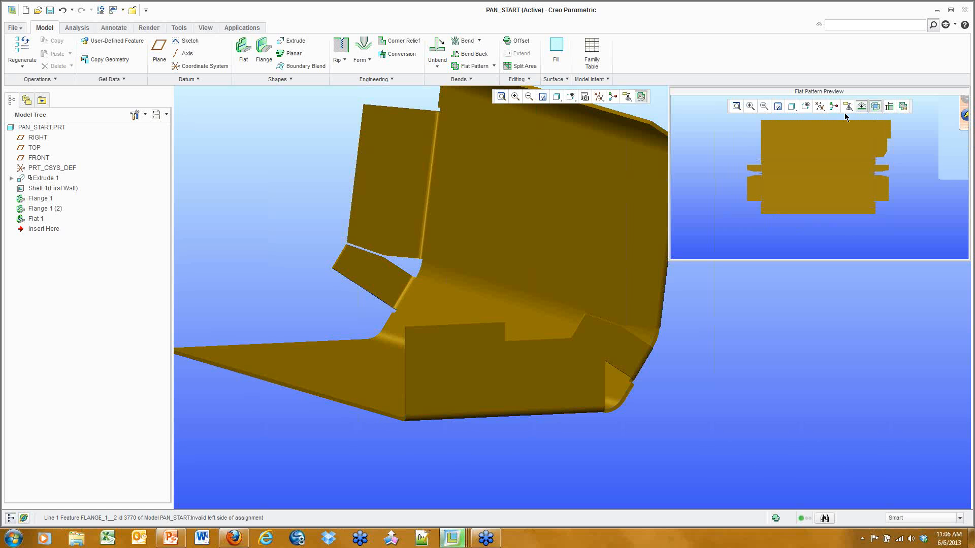
pyautogui.click(641, 97)
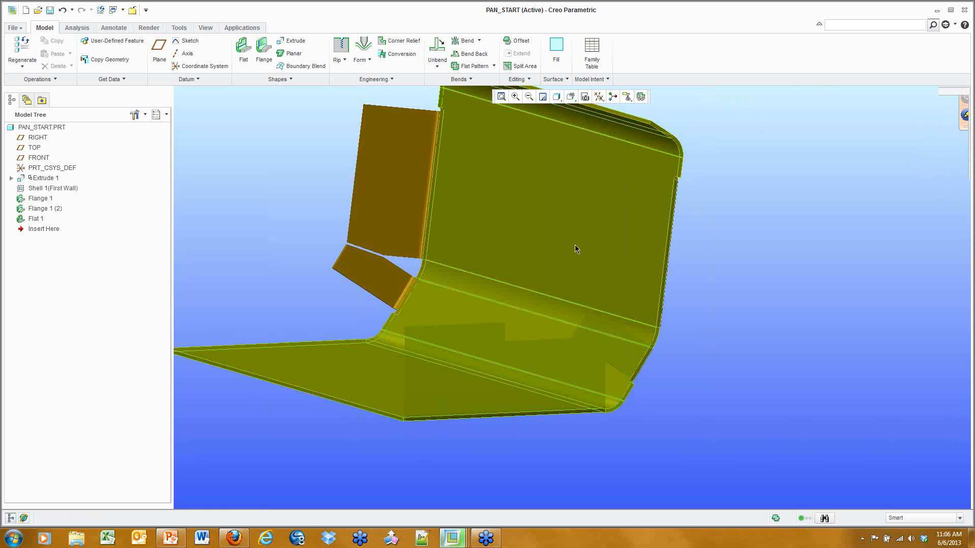
# Start an Extrude on the lower wall's face and sketch a rectangle about 4.07 by 2.01 near the end opposite the flat wall
pyautogui.keyDown('shift'); pyautogui.moveTo(542, 251); pyautogui.dragTo(614, 248, button='middle'); pyautogui.keyUp('shift')
pyautogui.moveTo(556, 285)
pyautogui.mouseDown(button='middle')
pyautogui.moveTo(581, 285)
pyautogui.moveTo(565, 286)
pyautogui.moveTo(583, 313)
pyautogui.moveTo(561, 268)
pyautogui.moveTo(557, 294)
pyautogui.moveTo(416, 328)
pyautogui.mouseUp(button='middle')
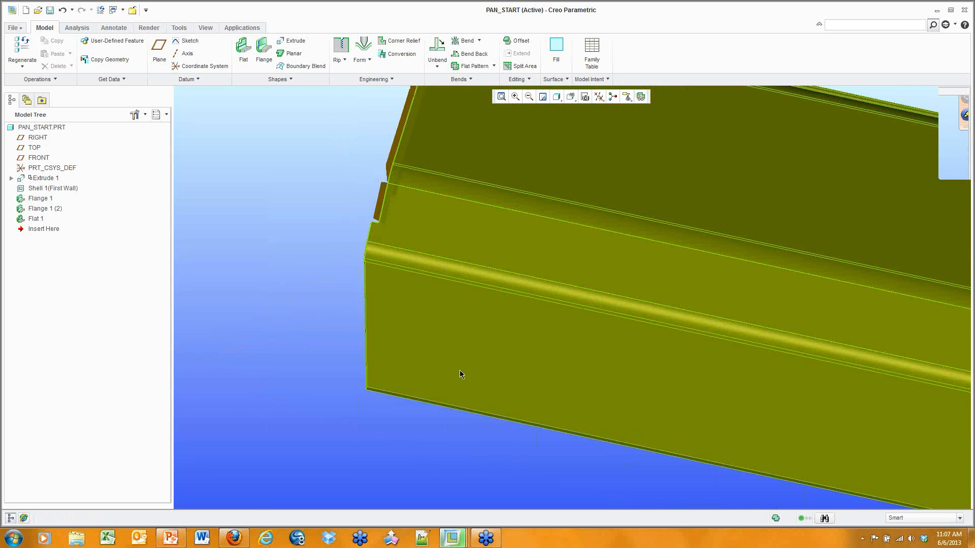
pyautogui.moveTo(483, 310); pyautogui.dragTo(490, 238, button='middle')
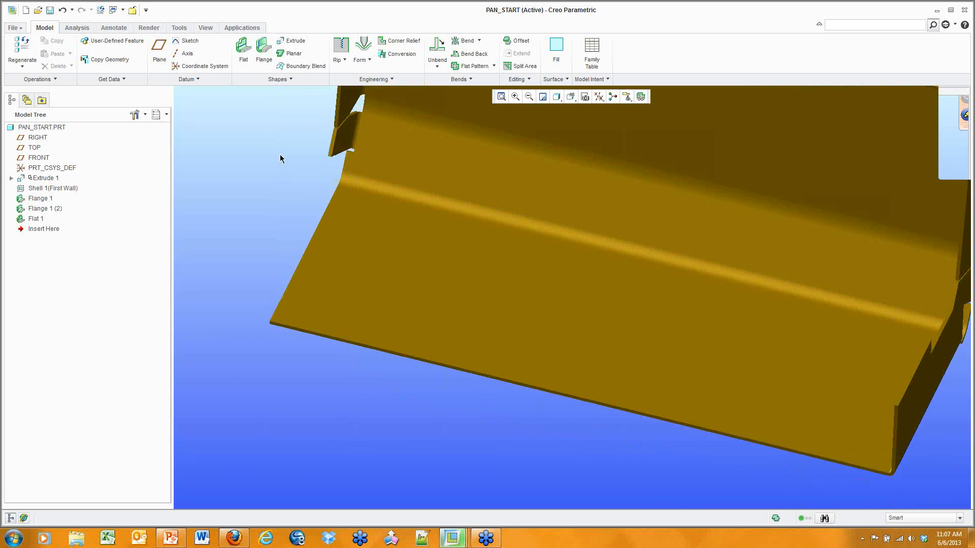
pyautogui.click(287, 42)
pyautogui.click(446, 279)
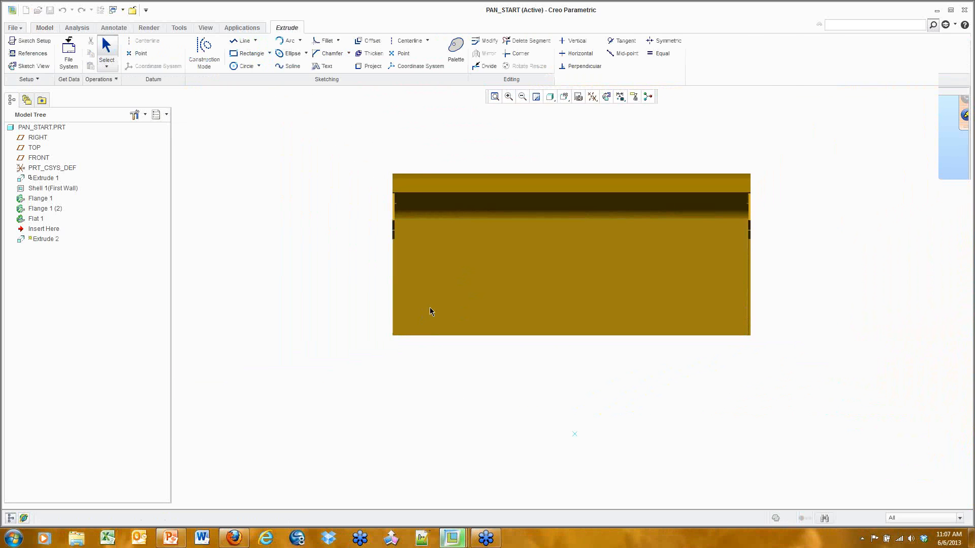
pyautogui.click(248, 53)
pyautogui.scroll(-1, 464, 312)
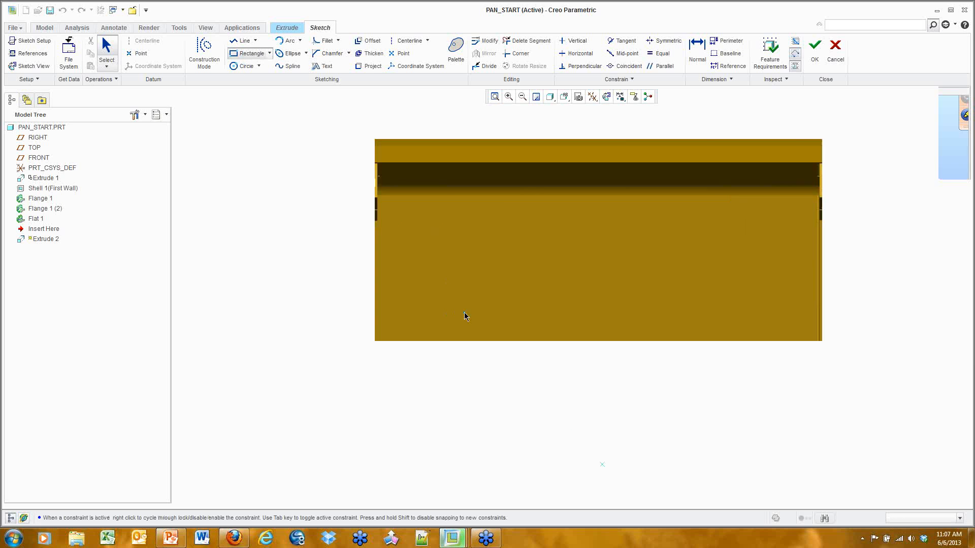
pyautogui.scroll(-2, 464, 316)
pyautogui.click(585, 335)
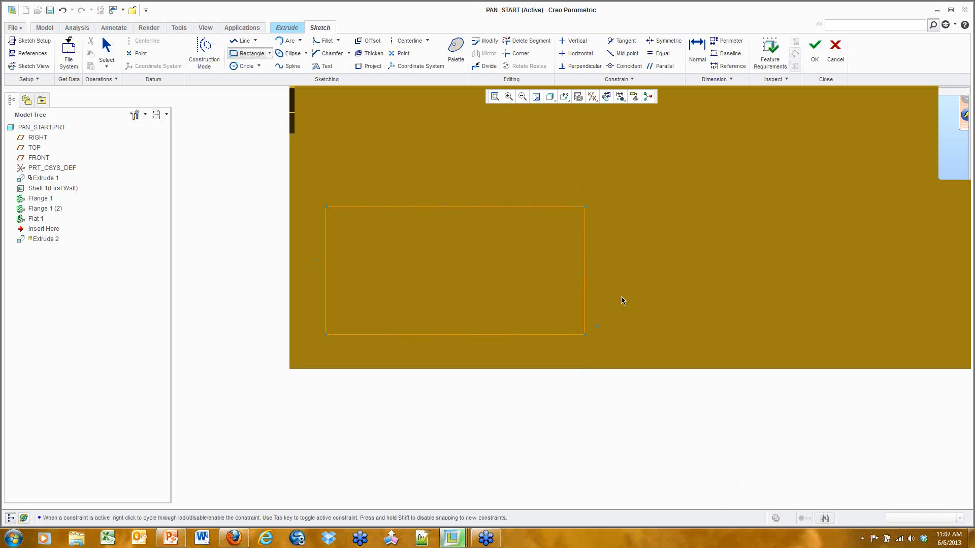
pyautogui.middleClick(669, 250)
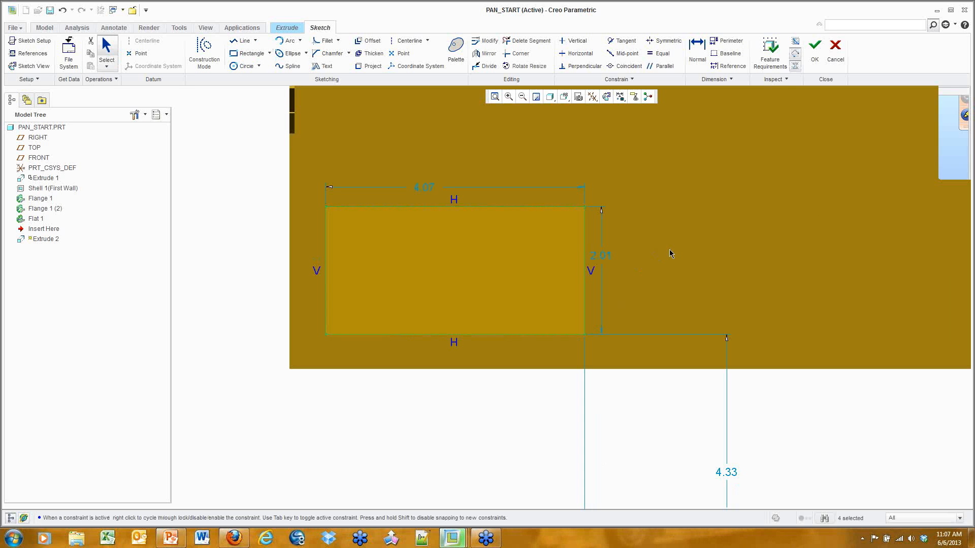
# Dimension the rectangle's offsets from the wall's lower edge and end edge, setting the end-edge offset to 0.5
pyautogui.click(694, 70)
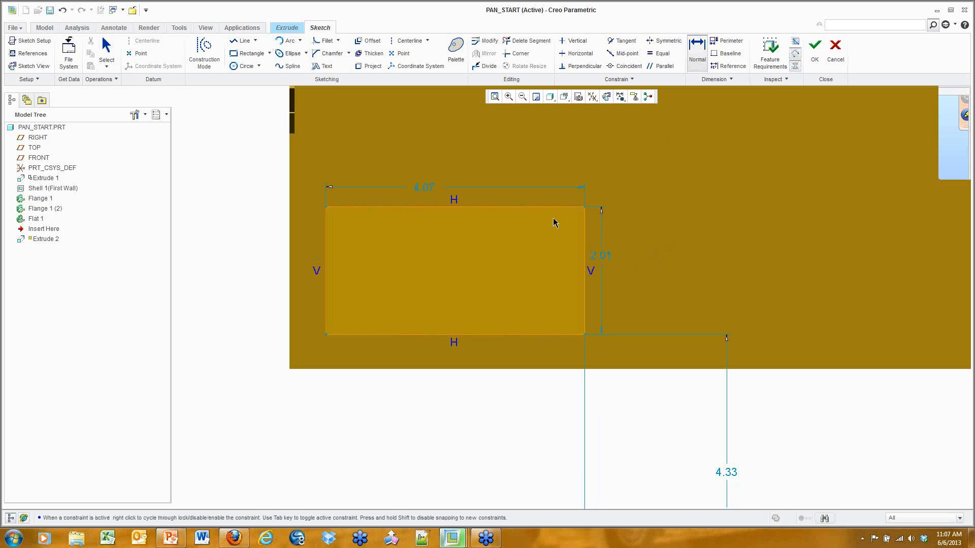
pyautogui.click(440, 371)
pyautogui.middleClick(271, 354)
pyautogui.click(325, 322)
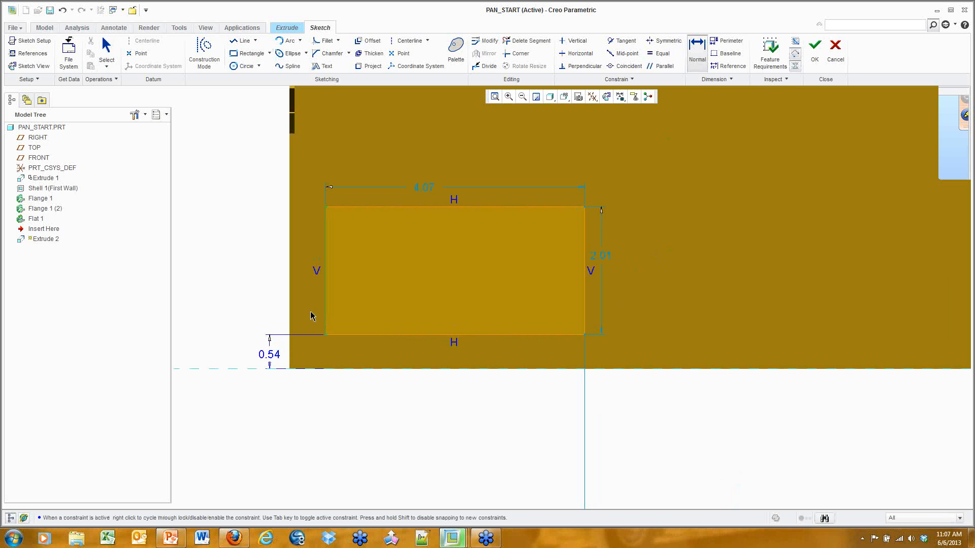
pyautogui.click(290, 327)
pyautogui.middleClick(304, 418)
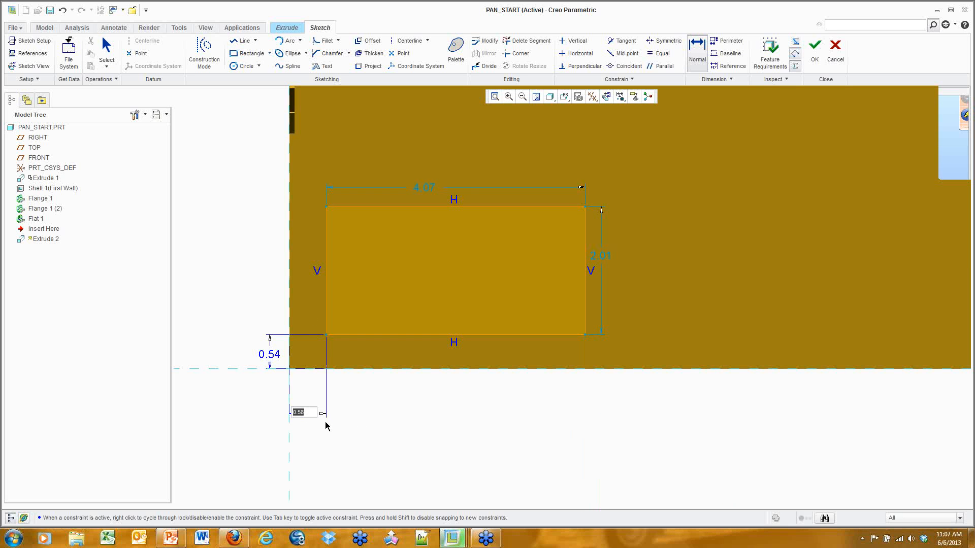
pyautogui.write('0.5')
pyautogui.press('Return')
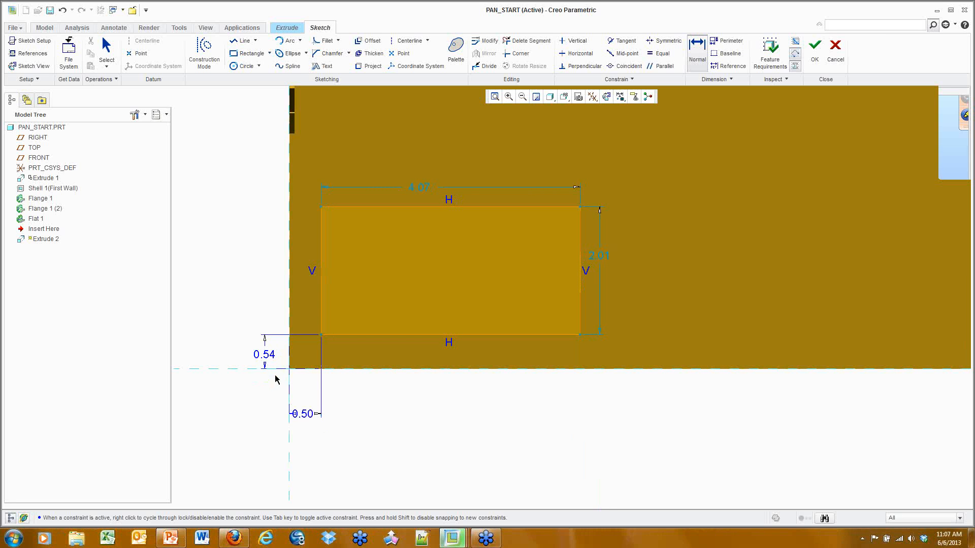
# Set the rectangle's lower-edge offset to 0.5, its width to 3 and its height to 1.5
pyautogui.doubleClick(269, 358)
pyautogui.write('0.5')
pyautogui.press('Return')
pyautogui.doubleClick(417, 190)
pyautogui.write('3')
pyautogui.press('Return')
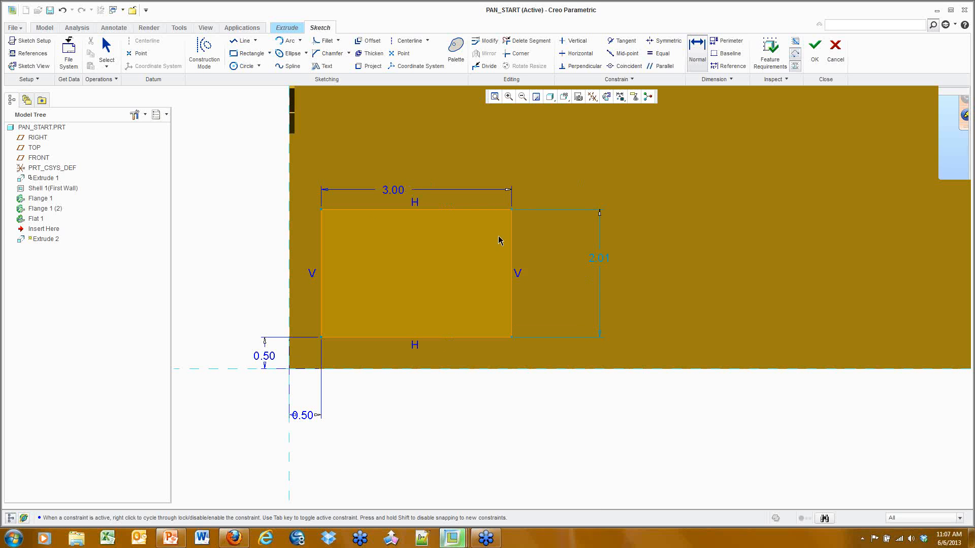
pyautogui.doubleClick(592, 257)
pyautogui.write('1.5')
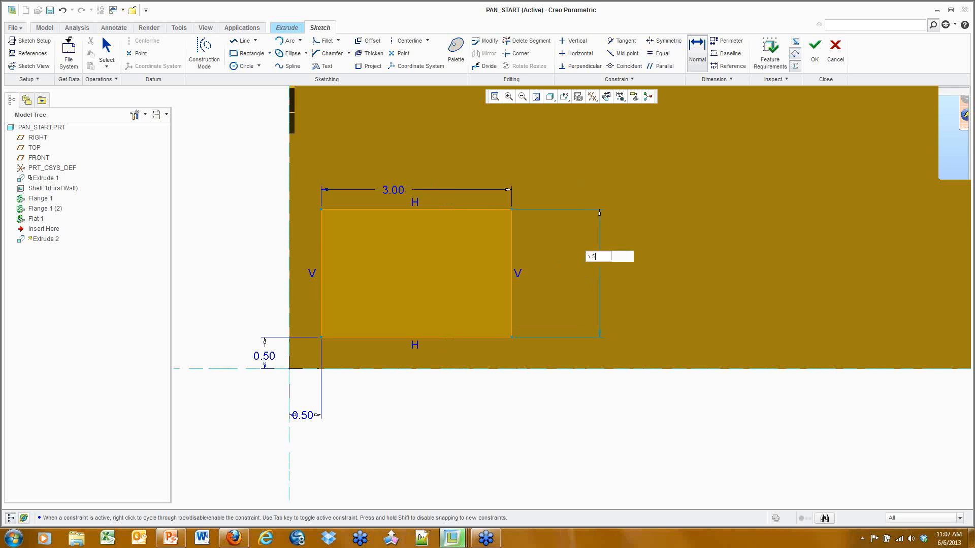
pyautogui.press('Return')
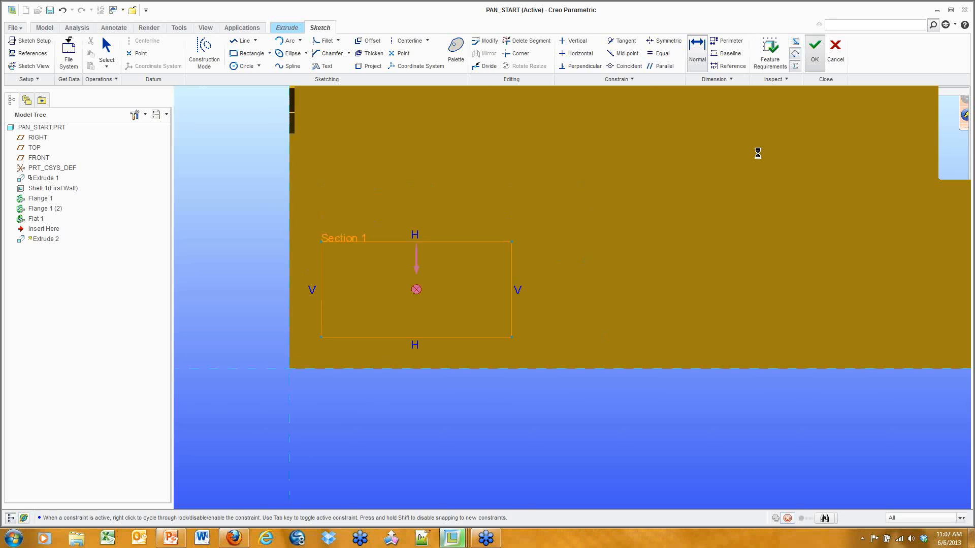
# Finish the sketch and complete the rectangular cut through the lower wall
pyautogui.click(815, 51)
pyautogui.middleClick(619, 237)
pyautogui.moveTo(619, 237); pyautogui.dragTo(477, 254, button='middle')
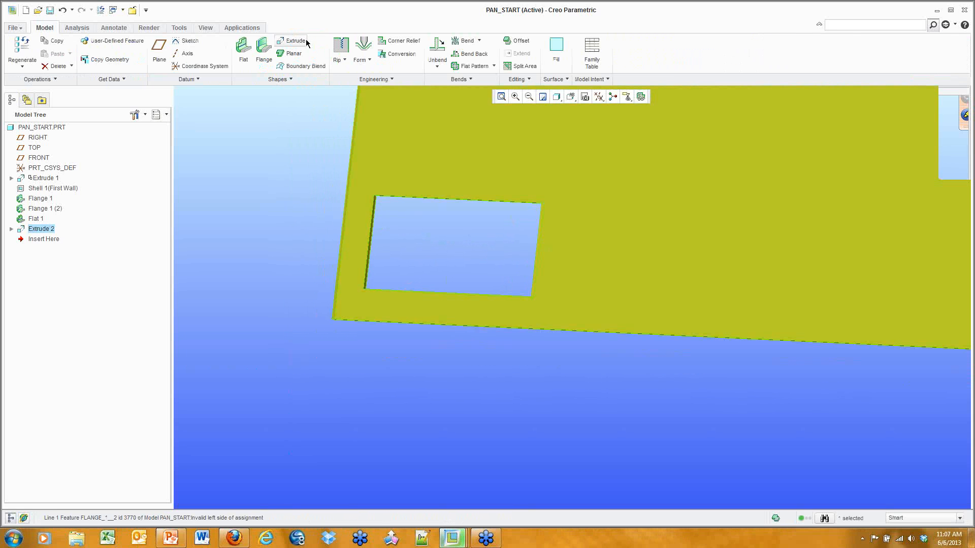
# Create a 90-degree flange wall around all four edges of the rectangular cutout, with the bend radius set by thickness
pyautogui.click(263, 48)
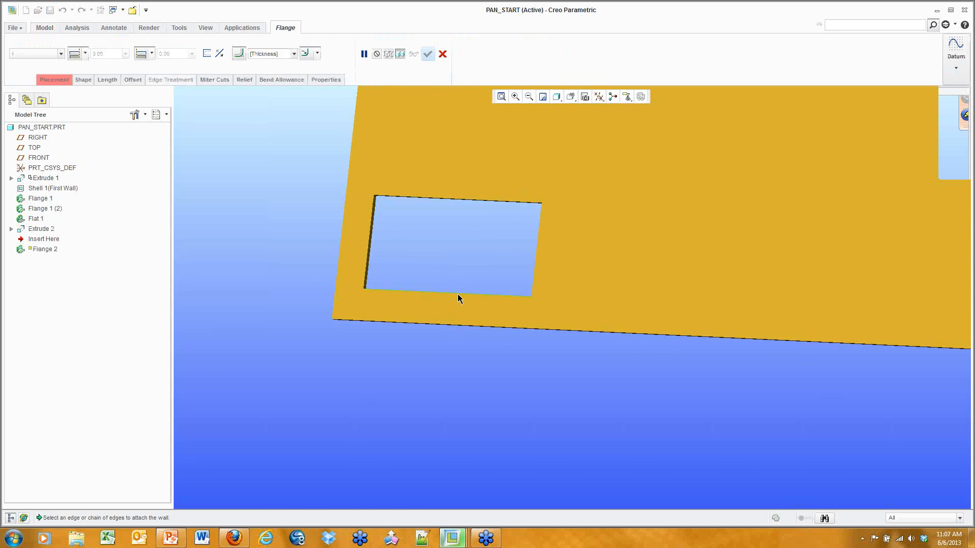
pyautogui.scroll(-3, 457, 302)
pyautogui.scroll(-2, 446, 295)
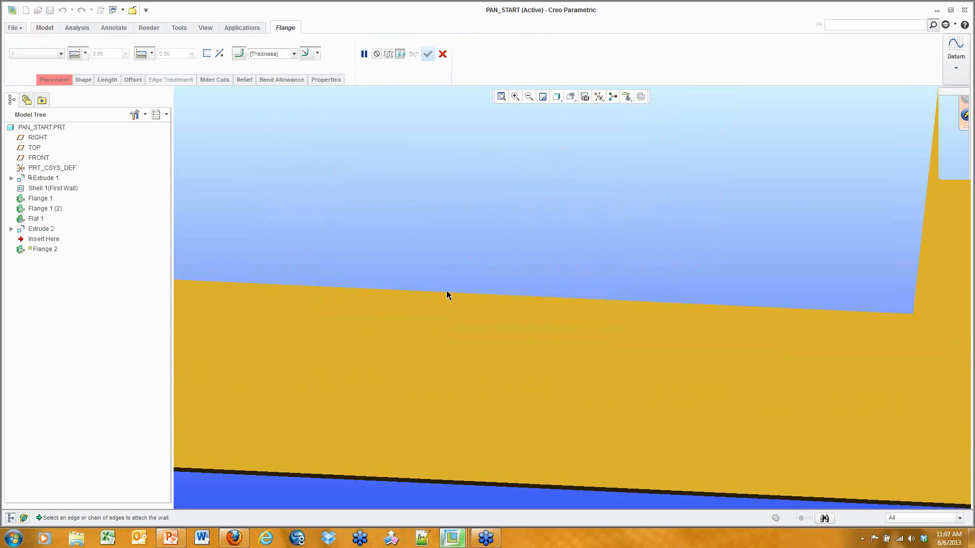
pyautogui.moveTo(448, 294); pyautogui.dragTo(456, 213, button='middle')
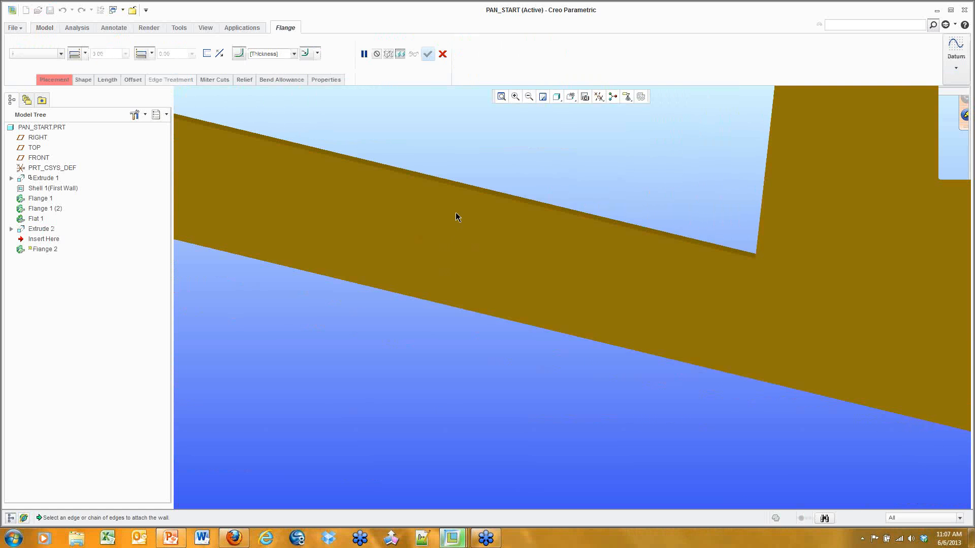
pyautogui.click(464, 183)
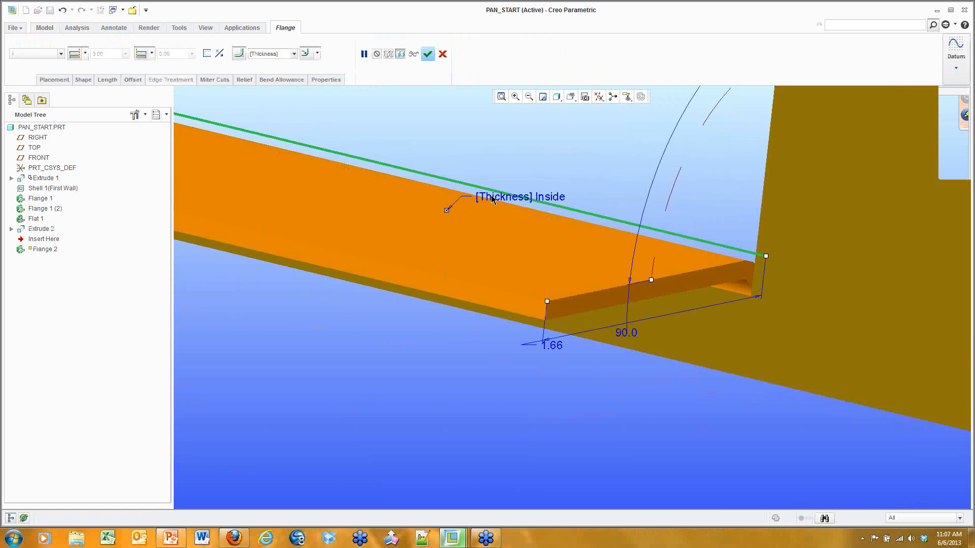
pyautogui.moveTo(561, 241); pyautogui.dragTo(523, 317, button='middle')
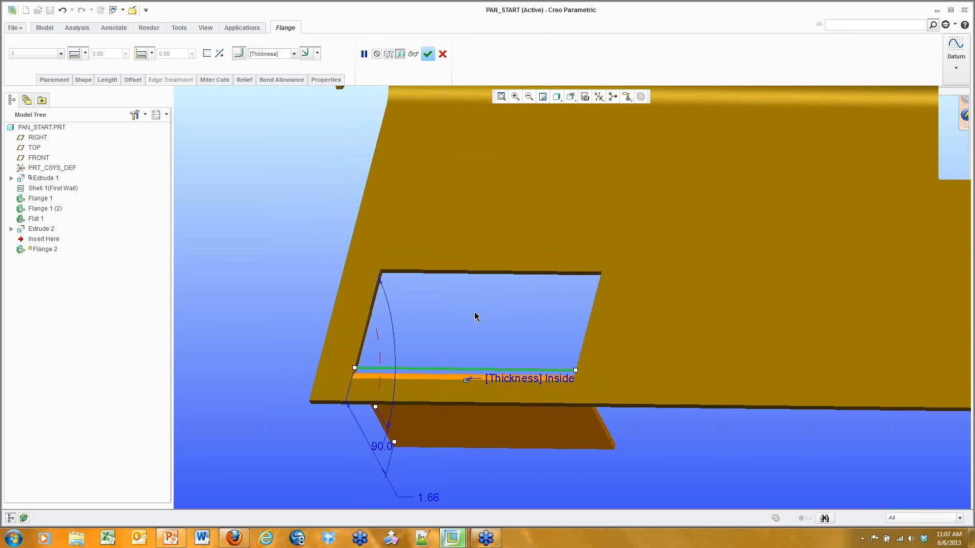
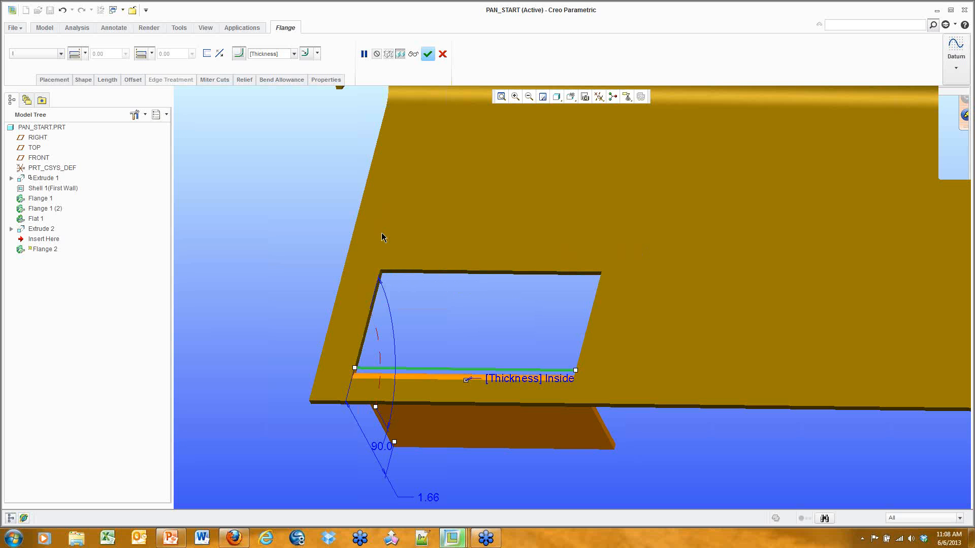
pyautogui.click(466, 243)
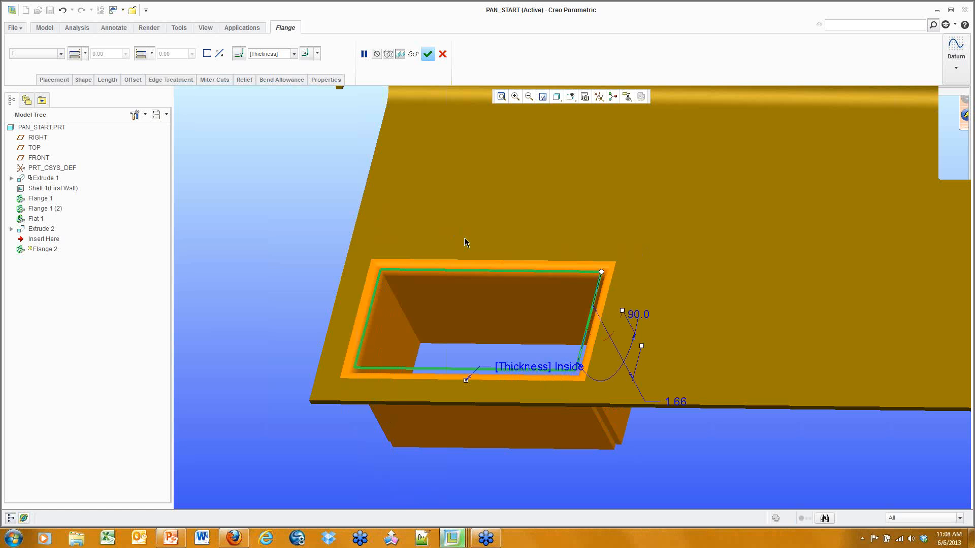
pyautogui.moveTo(528, 275); pyautogui.dragTo(508, 259, button='middle')
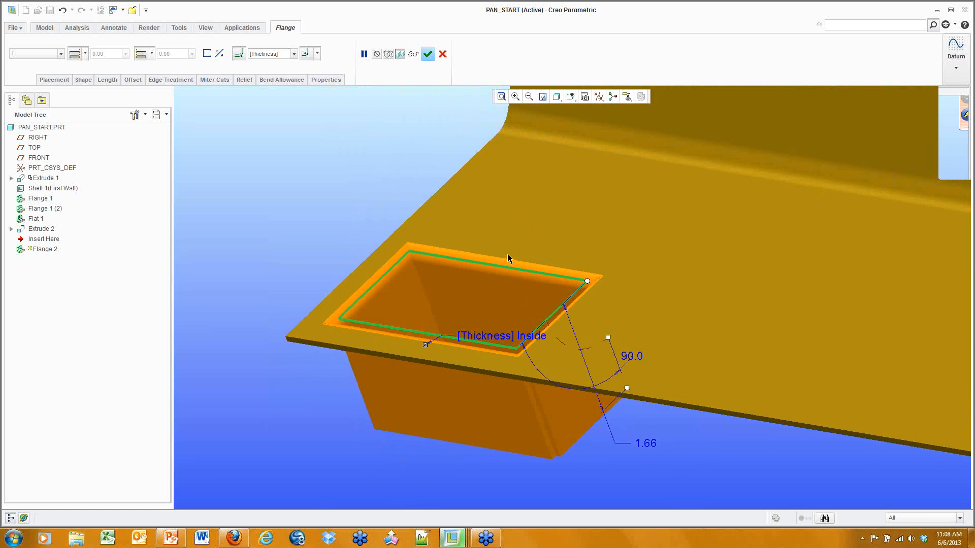
pyautogui.click(427, 55)
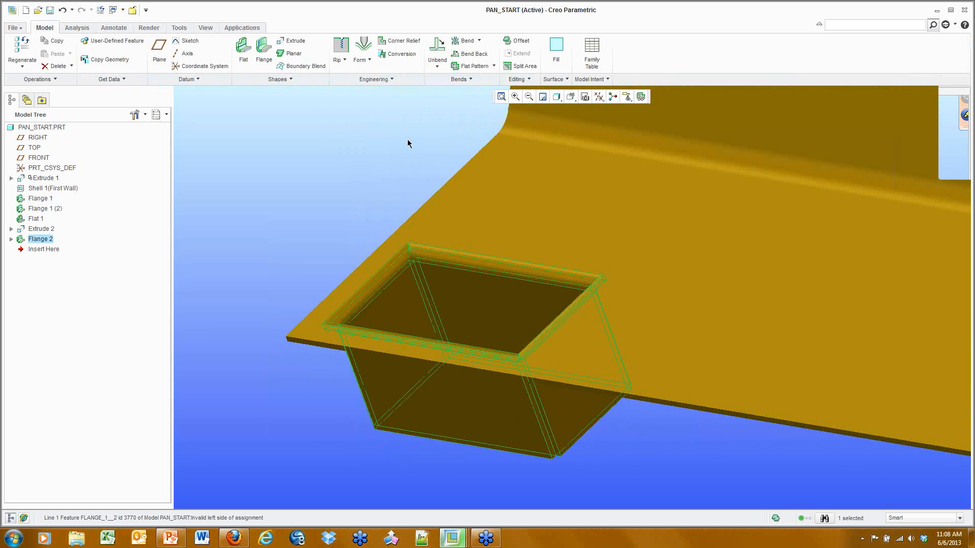
# Preview the flat pattern and examine the flanged cutout for overlapping geometry
pyautogui.click(408, 142)
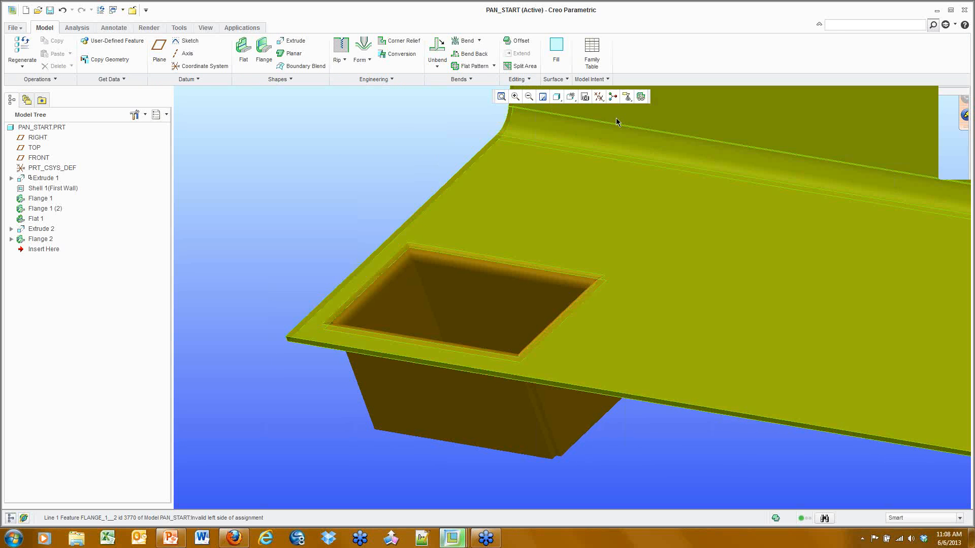
pyautogui.click(642, 97)
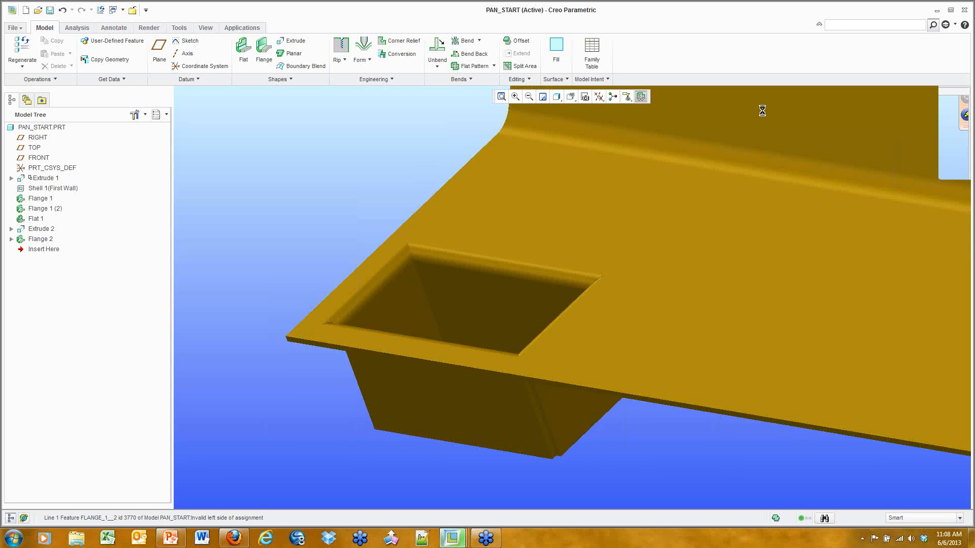
pyautogui.scroll(3, 782, 152)
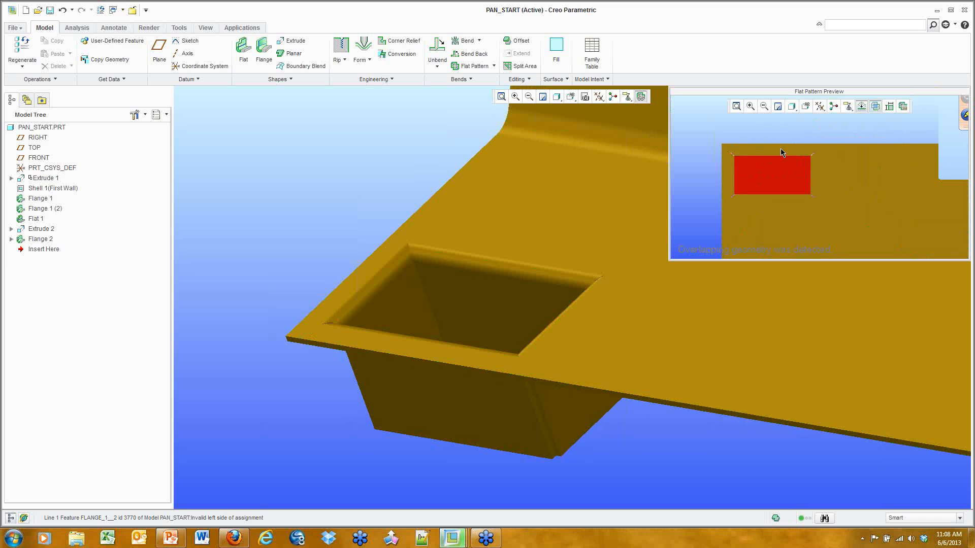
pyautogui.scroll(1, 782, 153)
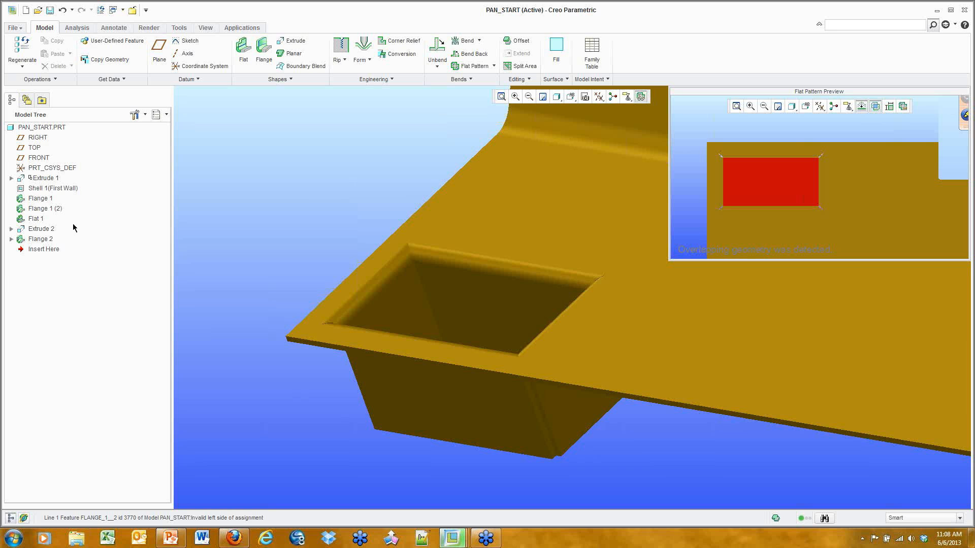
# Redefine the cutout's flange and shorten its length to 0.50
pyautogui.click(40, 240)
pyautogui.rightClick(41, 240)
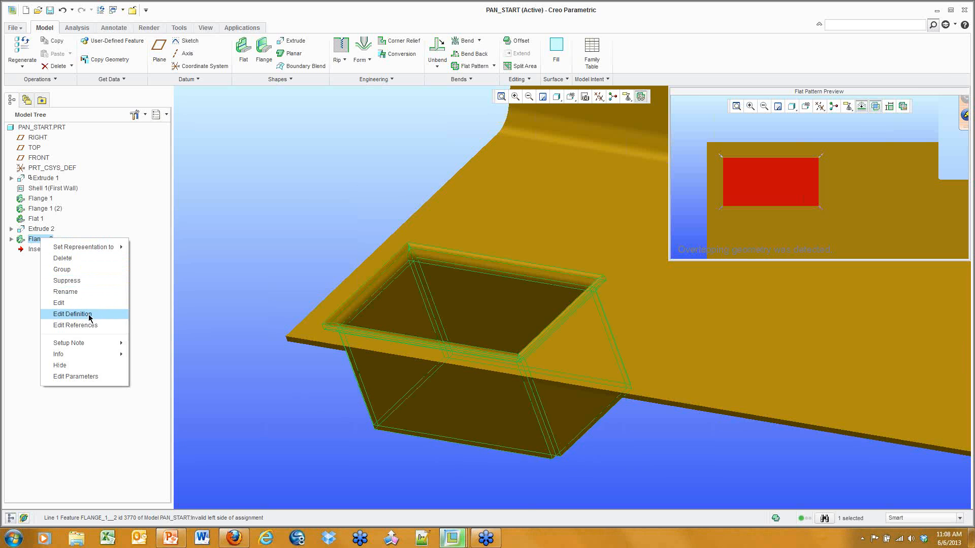
pyautogui.click(66, 316)
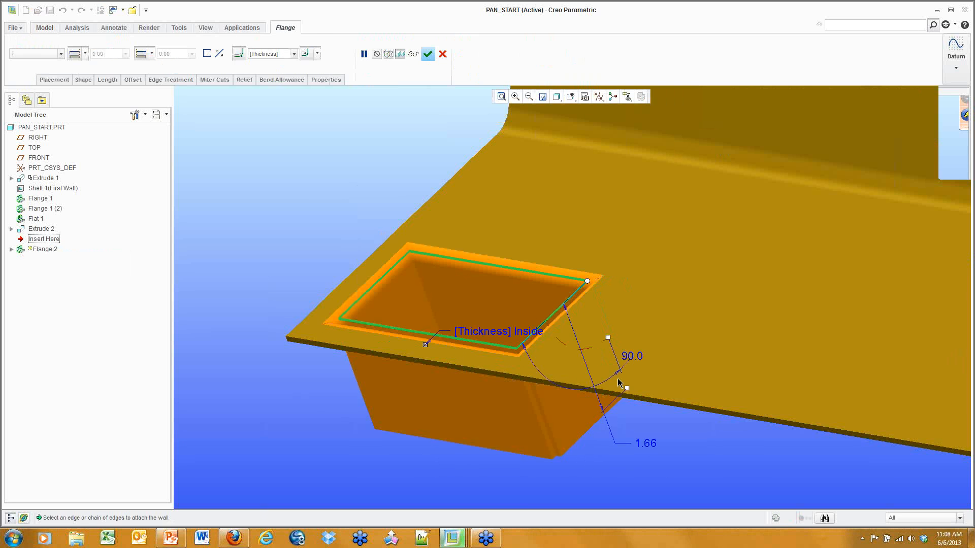
pyautogui.moveTo(627, 389); pyautogui.dragTo(595, 318)
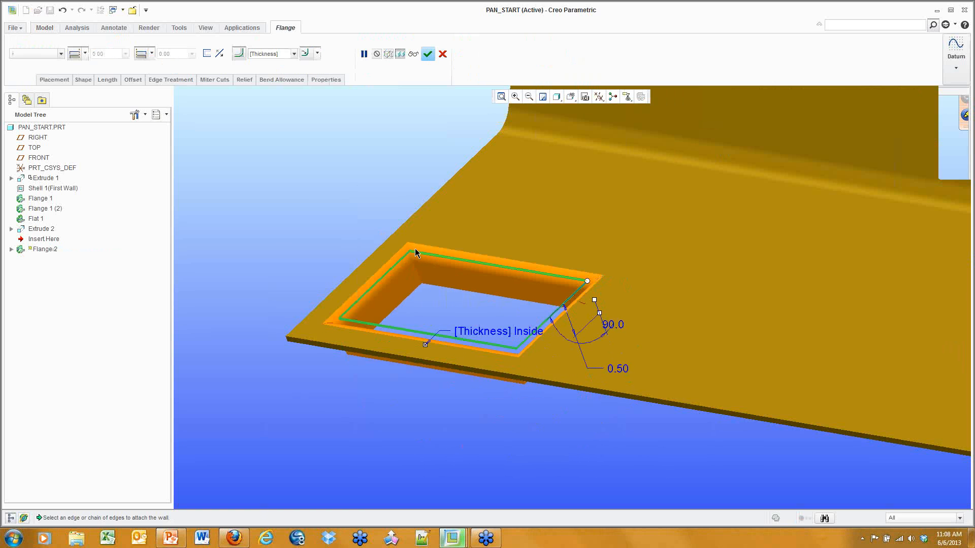
# Give the cutout flange an obround corner relief with relief geometry created at its corners, and complete the flange
pyautogui.scroll(-3, 414, 257)
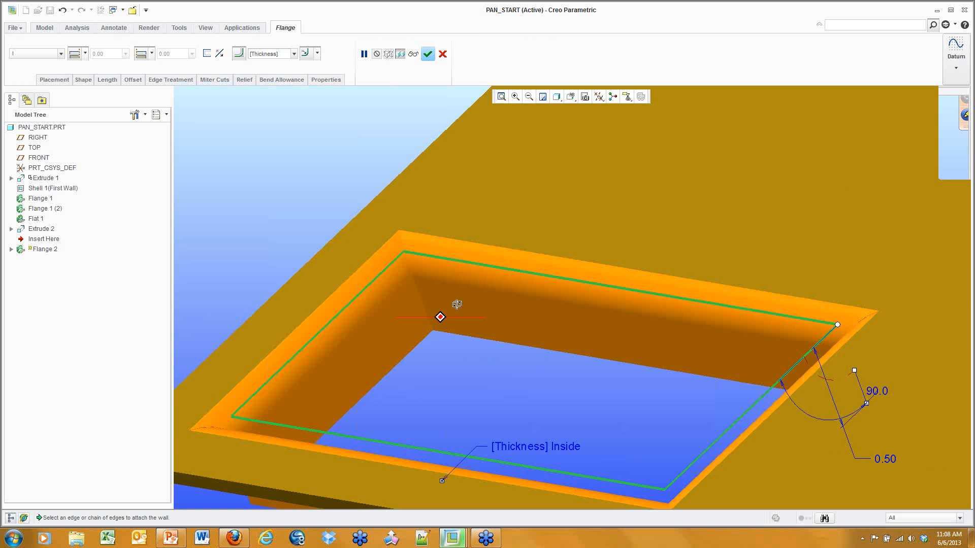
pyautogui.moveTo(457, 305); pyautogui.dragTo(431, 241, button='middle')
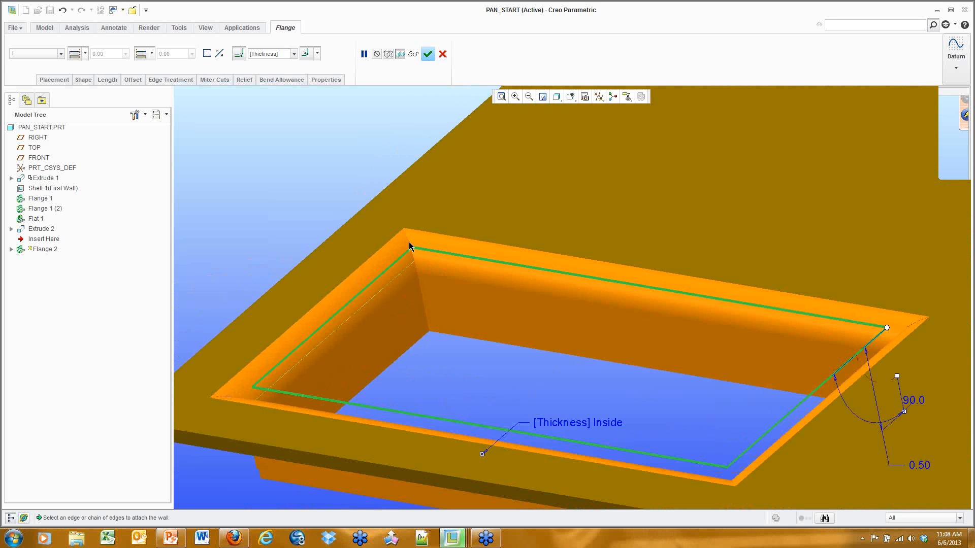
pyautogui.click(246, 80)
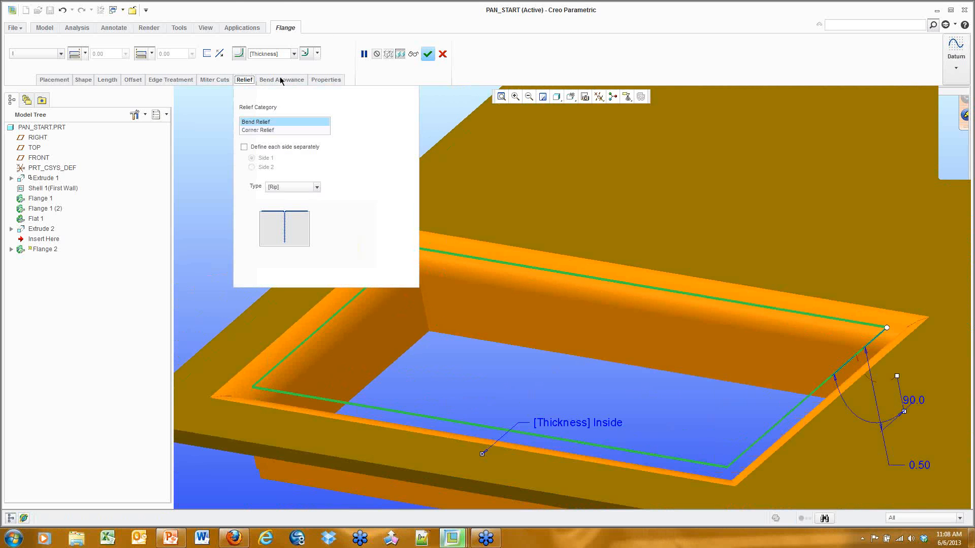
pyautogui.click(266, 131)
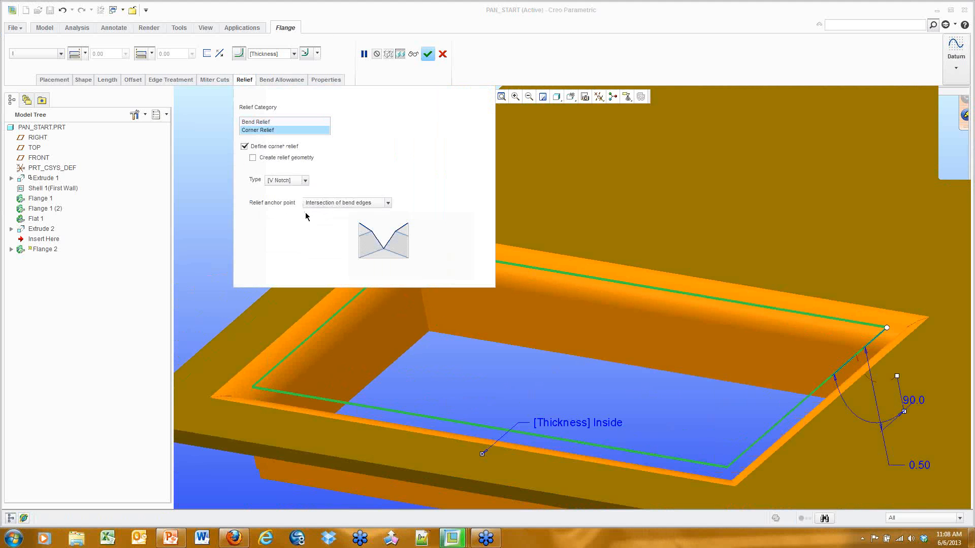
pyautogui.click(301, 181)
pyautogui.click(277, 224)
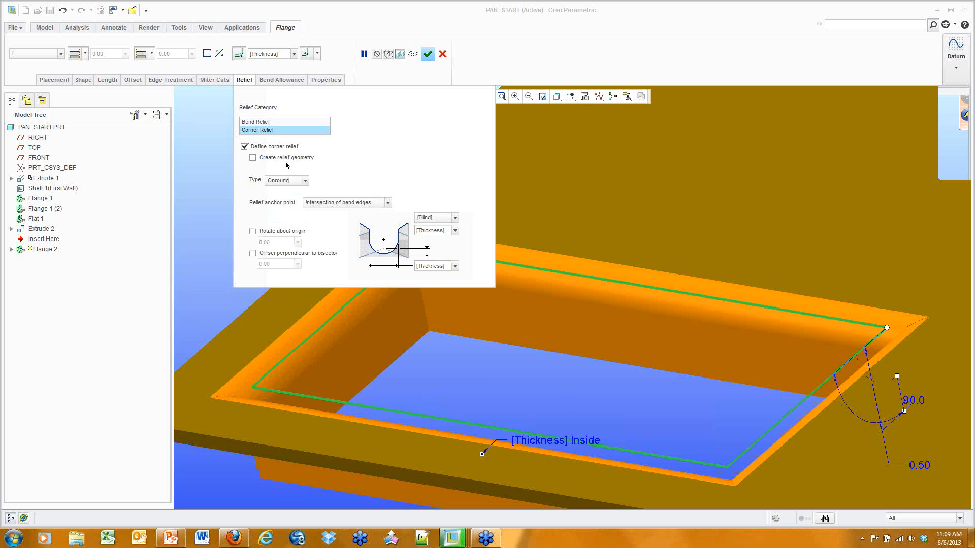
pyautogui.click(253, 158)
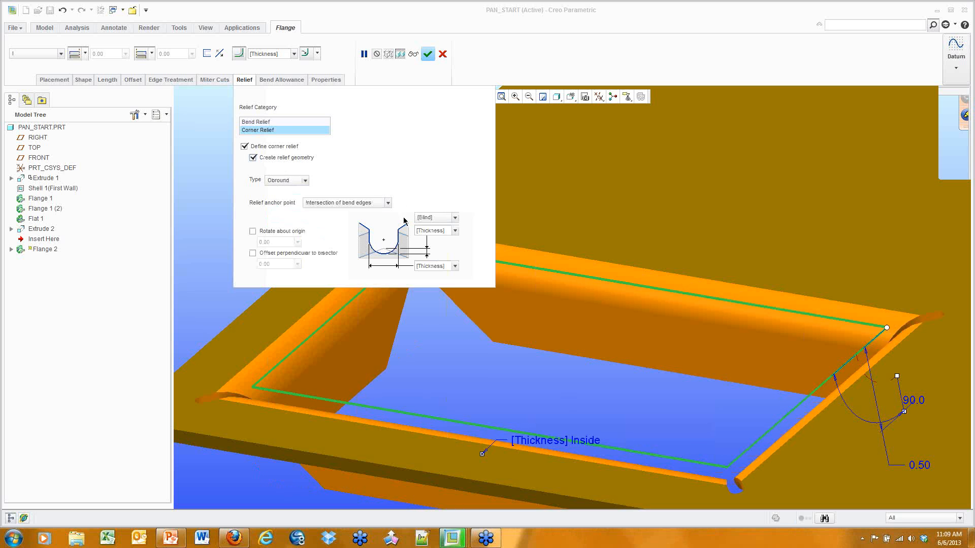
pyautogui.click(251, 79)
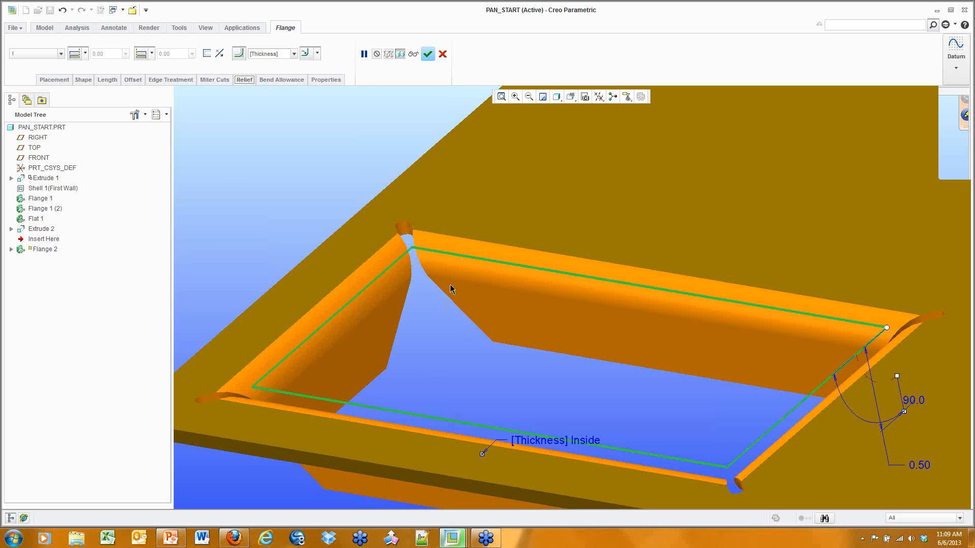
pyautogui.moveTo(450, 284)
pyautogui.mouseDown(button='middle')
pyautogui.moveTo(443, 288)
pyautogui.moveTo(446, 237)
pyautogui.moveTo(436, 249)
pyautogui.moveTo(442, 278)
pyautogui.mouseUp(button='middle')
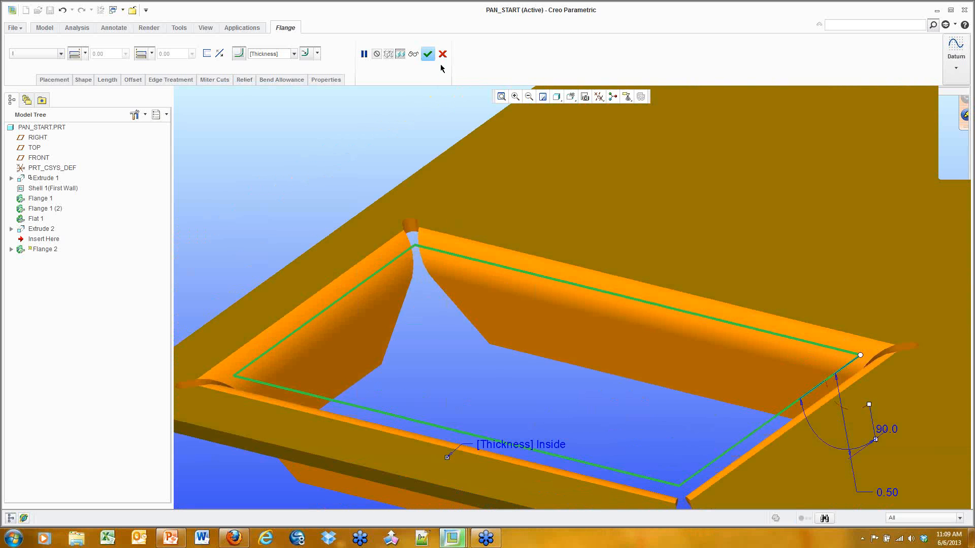
pyautogui.click(443, 54)
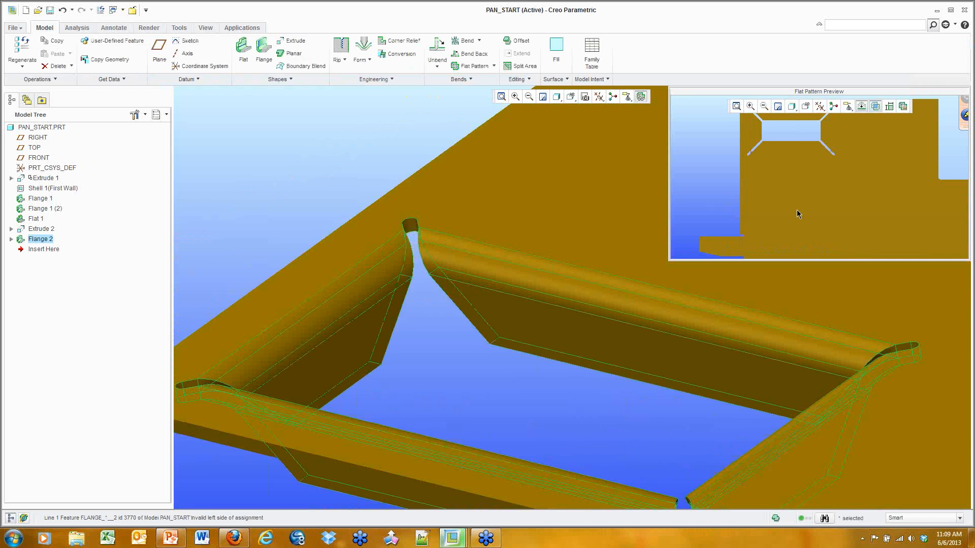
# Examine the cutout's corner reliefs in the flat pattern preview, then close the preview
pyautogui.keyDown('shift'); pyautogui.moveTo(829, 172); pyautogui.dragTo(828, 214, button='middle'); pyautogui.keyUp('shift')
pyautogui.scroll(-2, 822, 177)
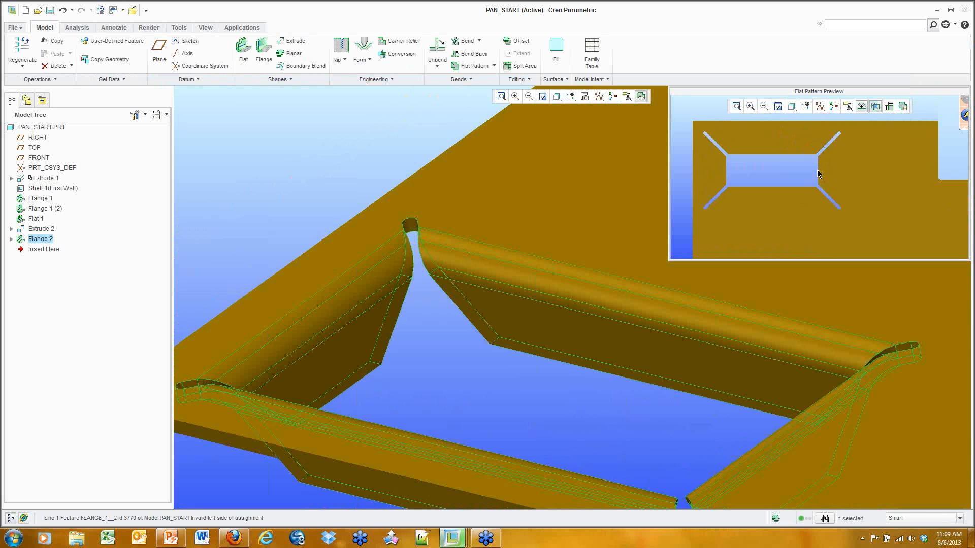
pyautogui.click(396, 118)
pyautogui.click(642, 97)
pyautogui.scroll(5, 609, 227)
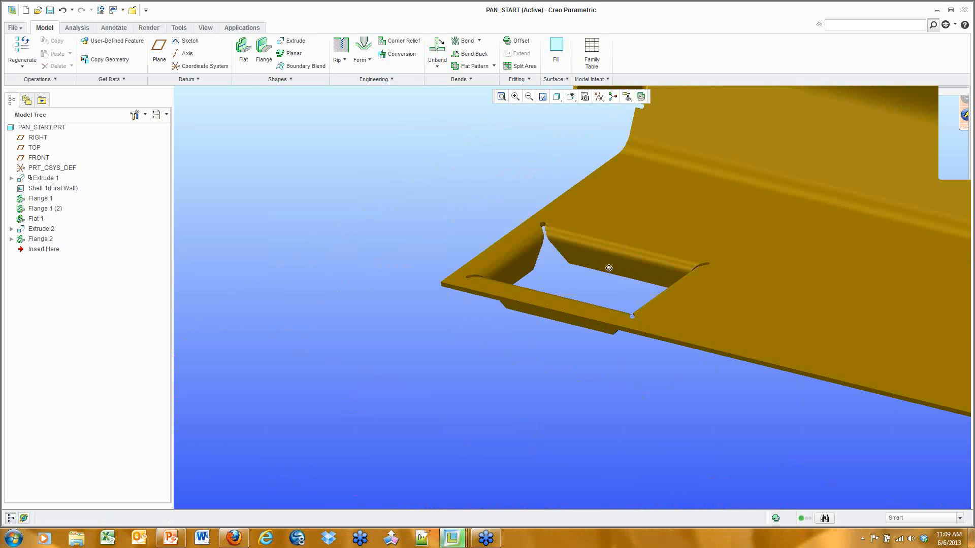
# Start a Duck-profile flange along the long free edge of the wall containing the rectangular cutout
pyautogui.keyDown('shift'); pyautogui.moveTo(624, 274); pyautogui.dragTo(339, 212, button='middle'); pyautogui.keyUp('shift')
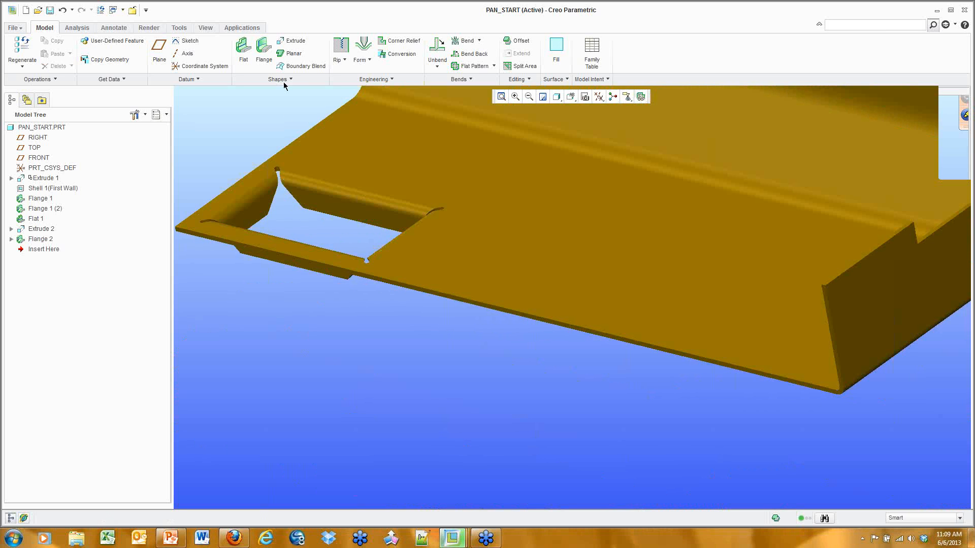
pyautogui.click(264, 49)
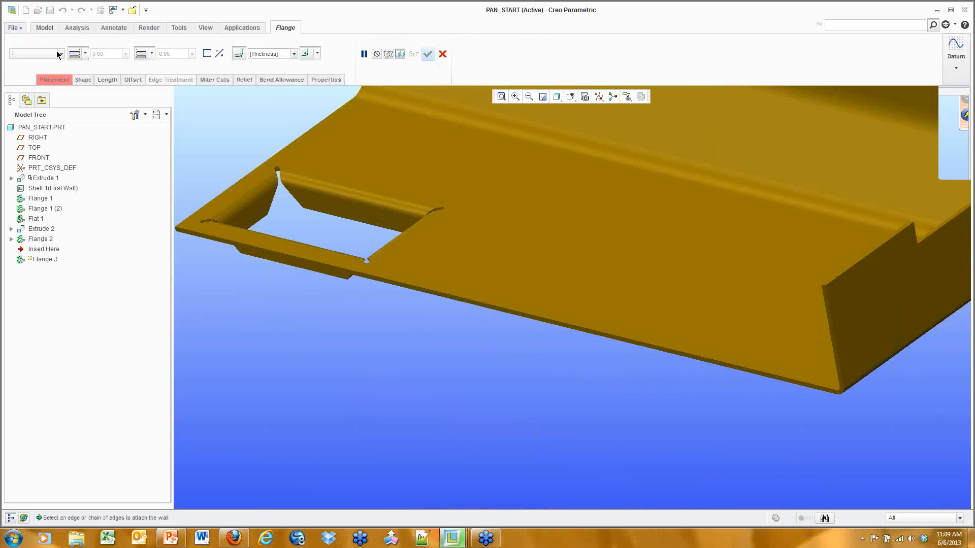
pyautogui.click(58, 54)
pyautogui.click(23, 103)
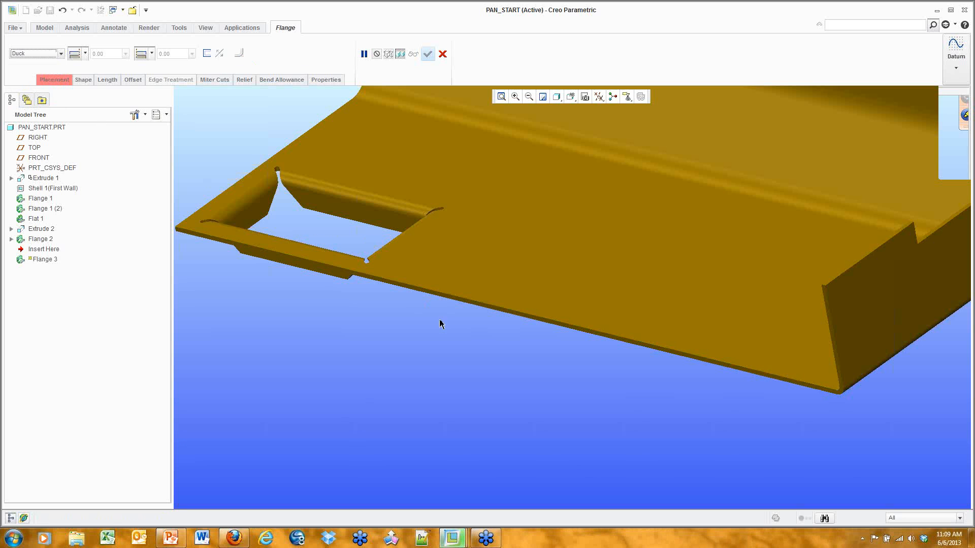
pyautogui.click(787, 381)
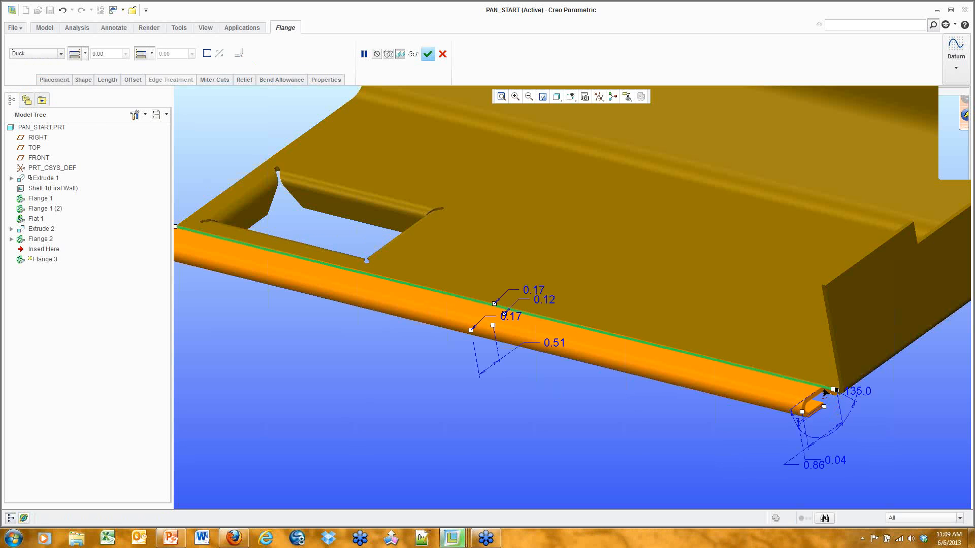
# Shorten the duck flange from both ends of its edge, with end offsets of about 1.50 and 10.90
pyautogui.moveTo(825, 392); pyautogui.dragTo(781, 384)
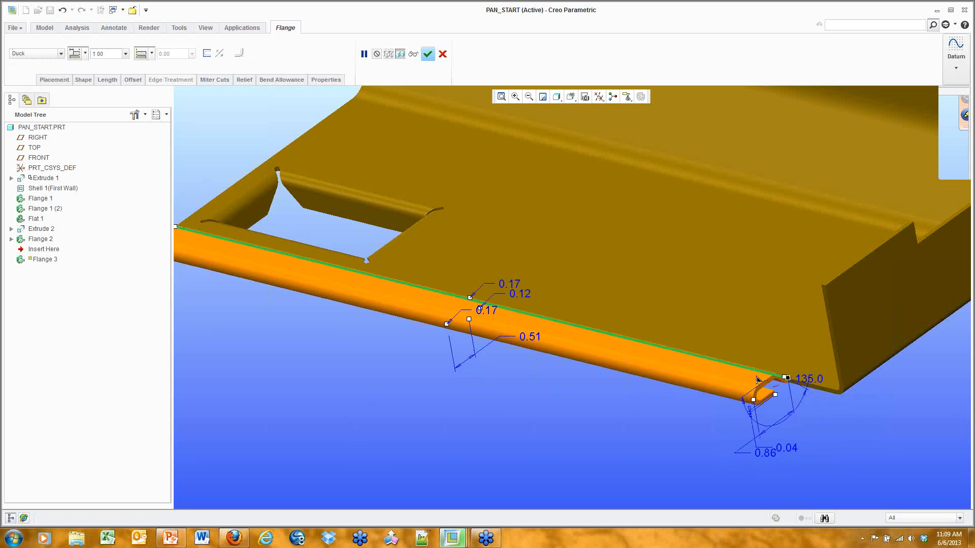
pyautogui.moveTo(756, 376)
pyautogui.mouseDown()
pyautogui.moveTo(741, 369)
pyautogui.moveTo(757, 374)
pyautogui.mouseUp()
pyautogui.scroll(2, 394, 342)
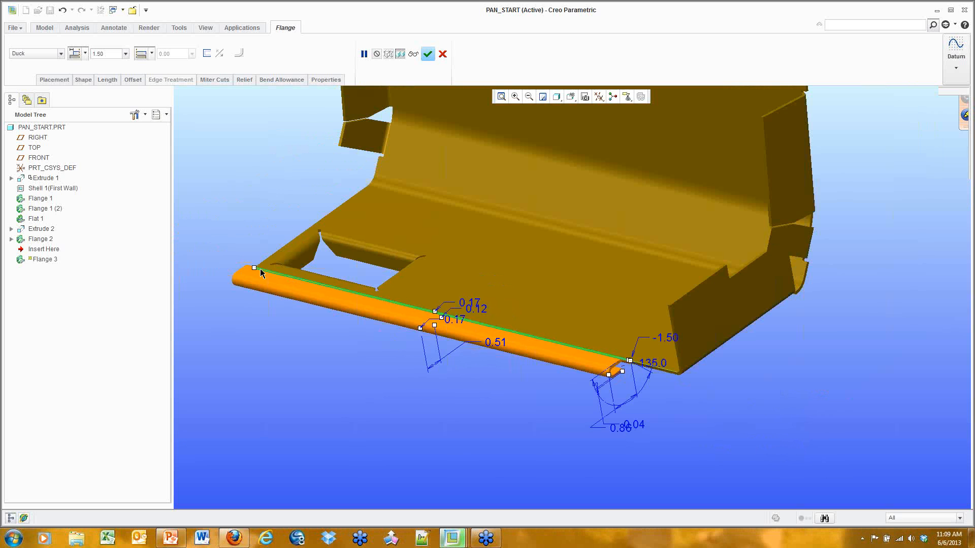
pyautogui.moveTo(260, 272); pyautogui.dragTo(370, 296)
pyautogui.moveTo(577, 341); pyautogui.dragTo(593, 351)
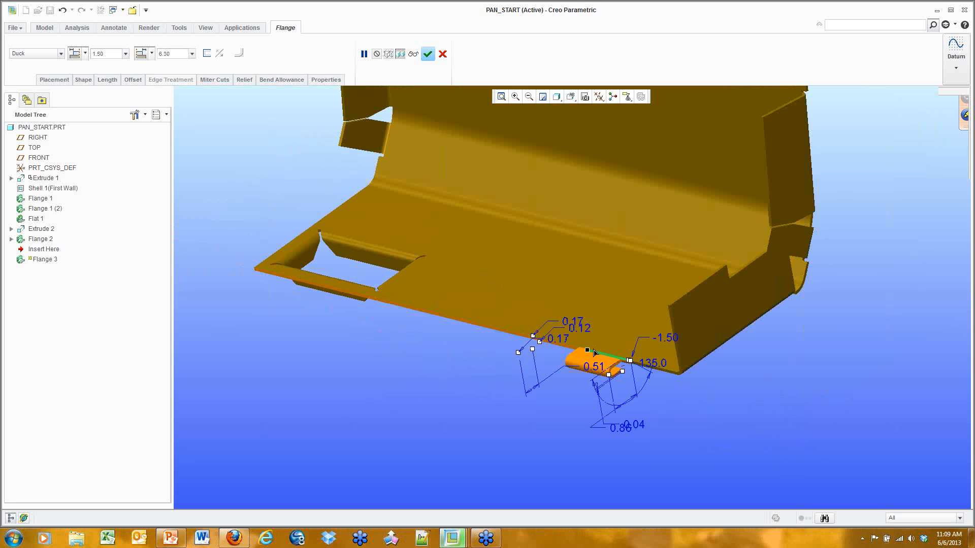
# Set the duck flange's blind end lengths to 1.00 on the first side and 11.00 on the second
pyautogui.click(112, 80)
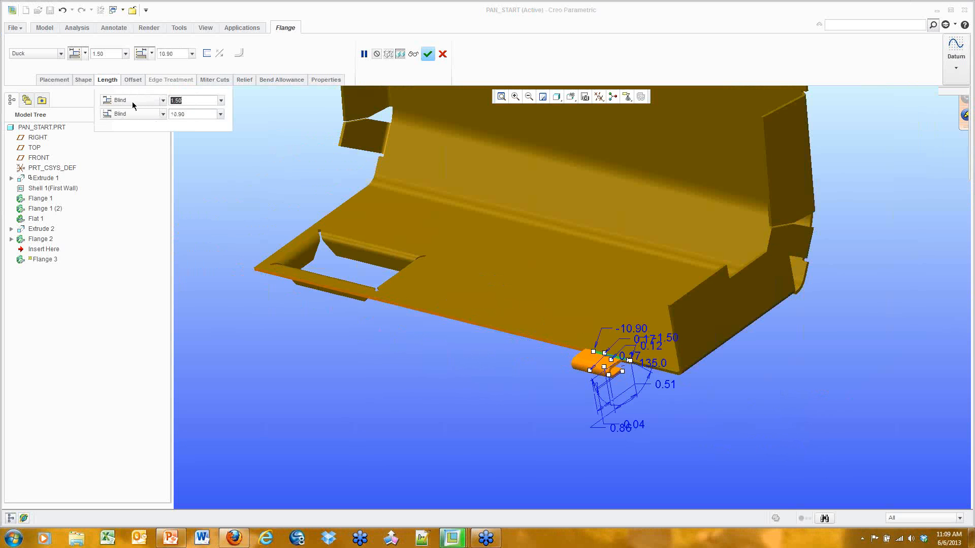
pyautogui.write('1')
pyautogui.press('Tab')
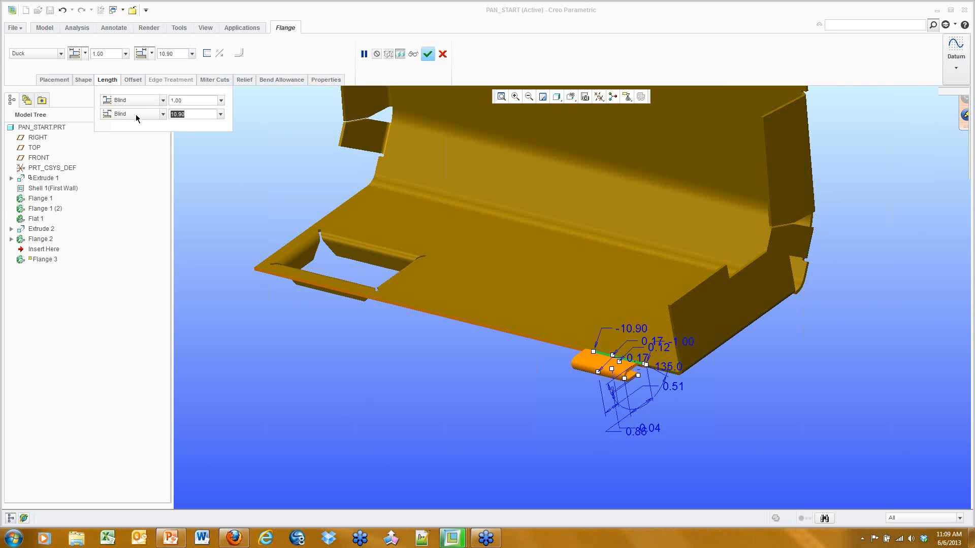
pyautogui.write('11')
pyautogui.press('Return')
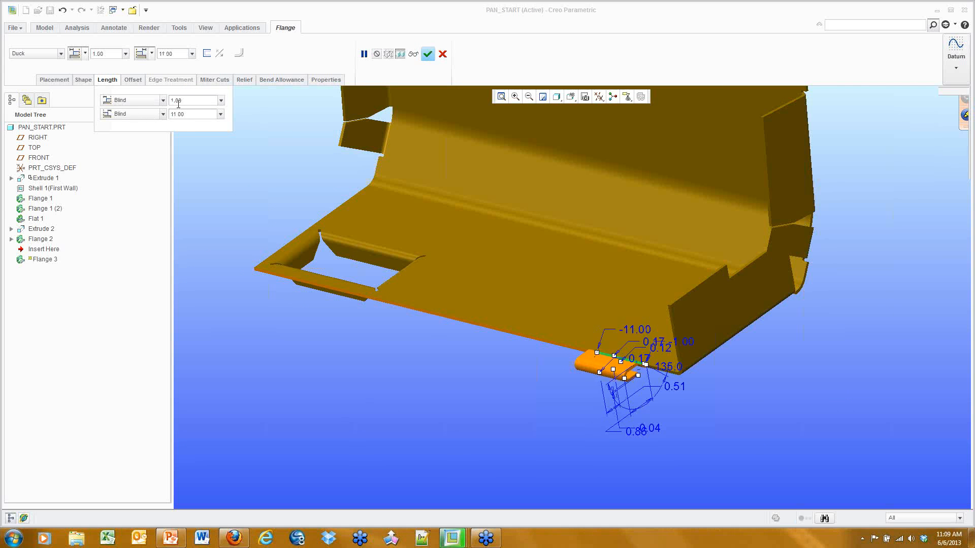
pyautogui.click(112, 81)
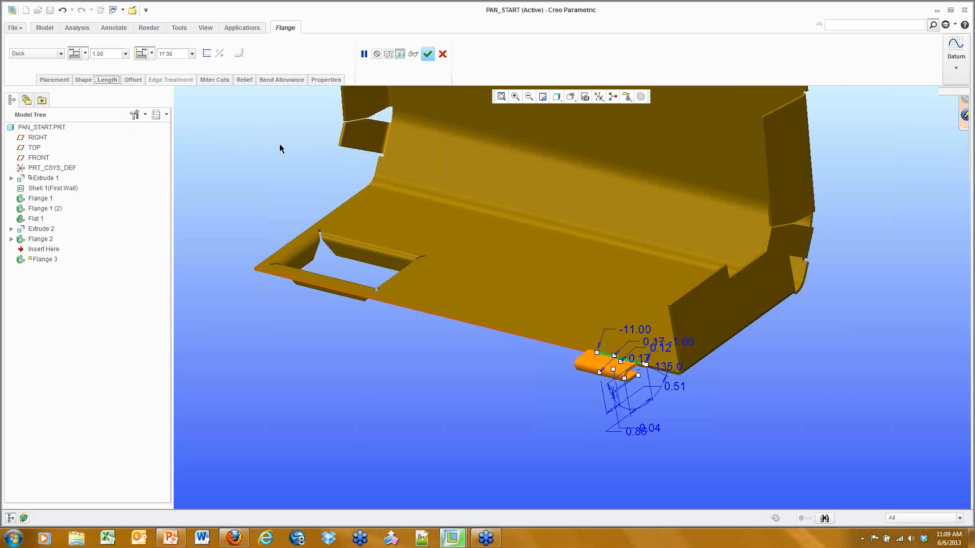
# Offset the duck flange segment with respect to its attachment edge by a value of 0.50
pyautogui.moveTo(528, 322)
pyautogui.mouseDown(button='middle')
pyautogui.moveTo(533, 300)
pyautogui.moveTo(629, 308)
pyautogui.moveTo(549, 285)
pyautogui.moveTo(529, 225)
pyautogui.mouseUp(button='middle')
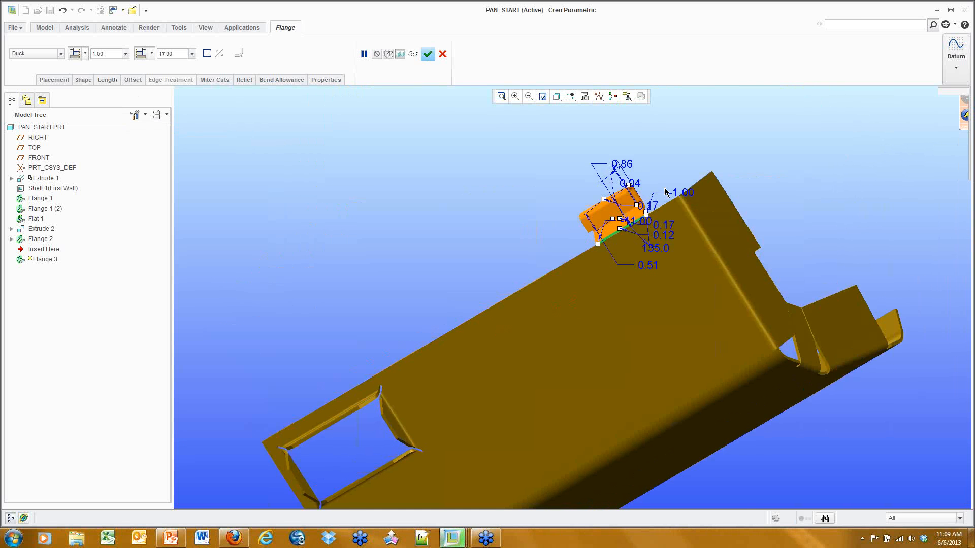
pyautogui.scroll(3, 666, 192)
pyautogui.scroll(1, 666, 192)
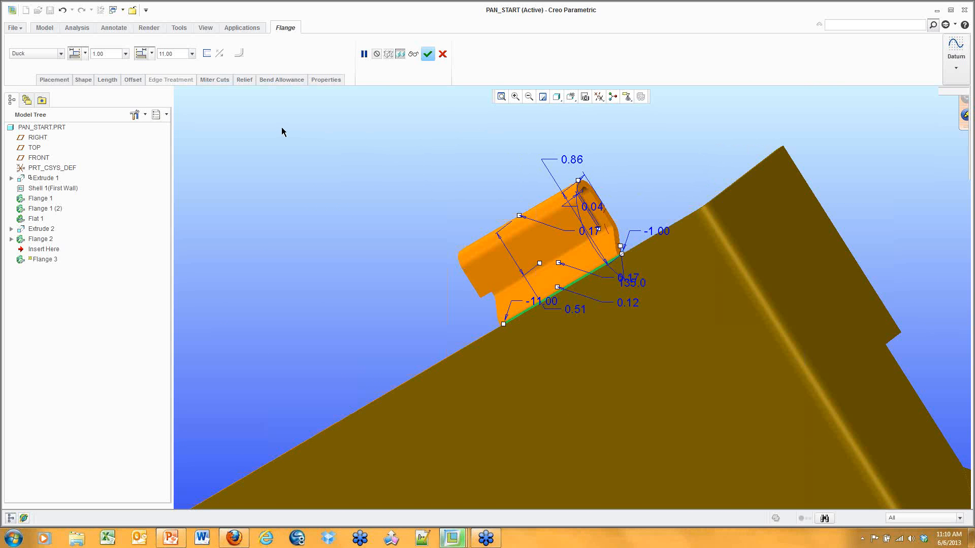
pyautogui.click(133, 80)
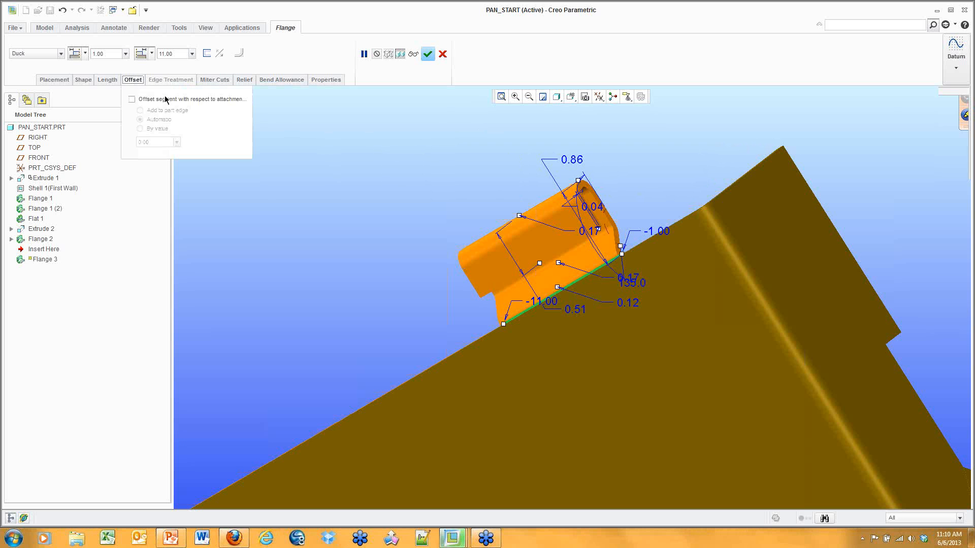
pyautogui.click(141, 101)
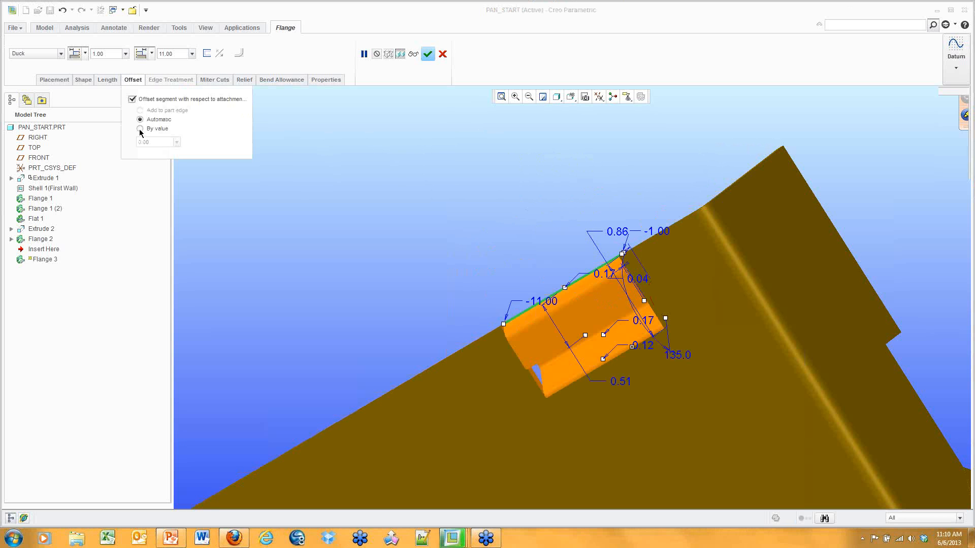
pyautogui.click(140, 129)
pyautogui.moveTo(157, 143); pyautogui.dragTo(126, 147)
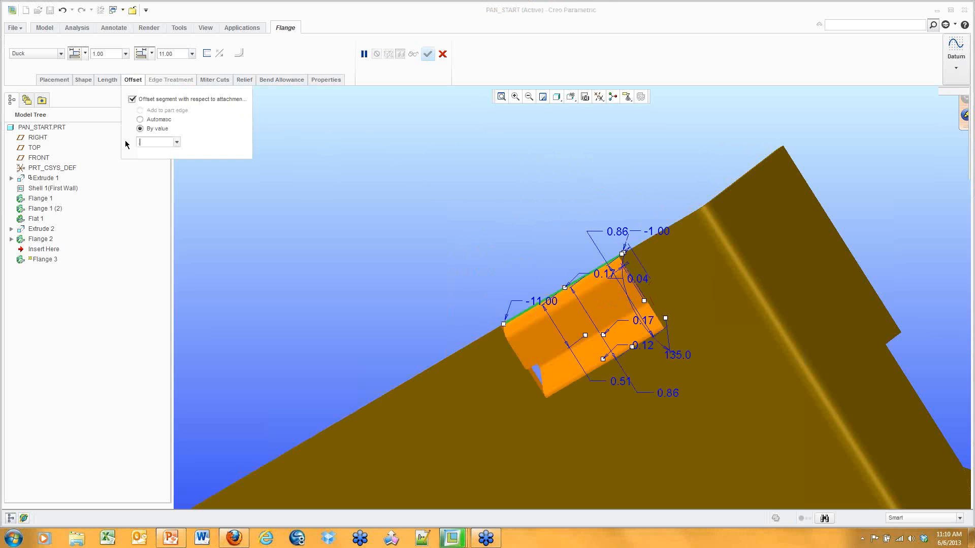
pyautogui.write('0.50')
pyautogui.press('Return')
pyautogui.moveTo(433, 199); pyautogui.dragTo(477, 294, button='middle')
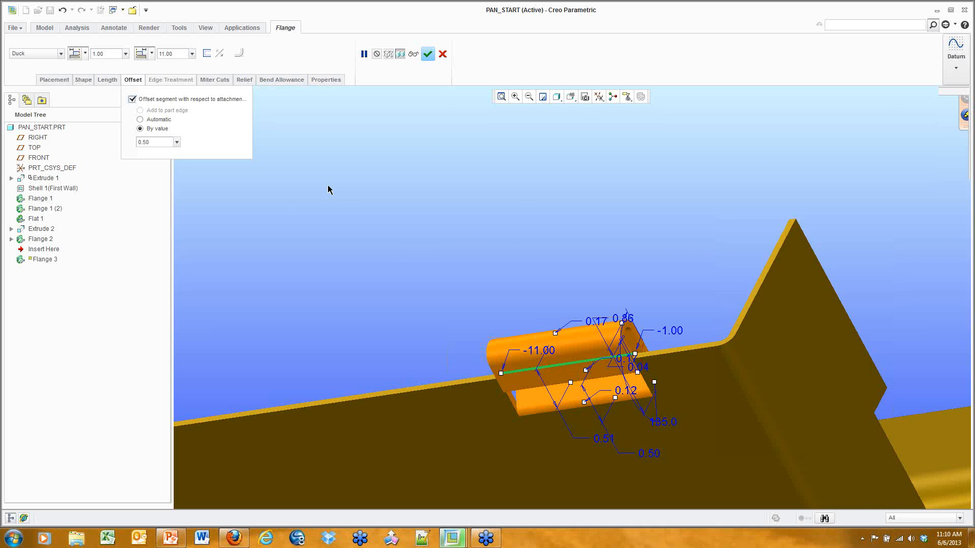
# Define the duck flange's corner relief with relief geometry created and the Obround type
pyautogui.click(244, 79)
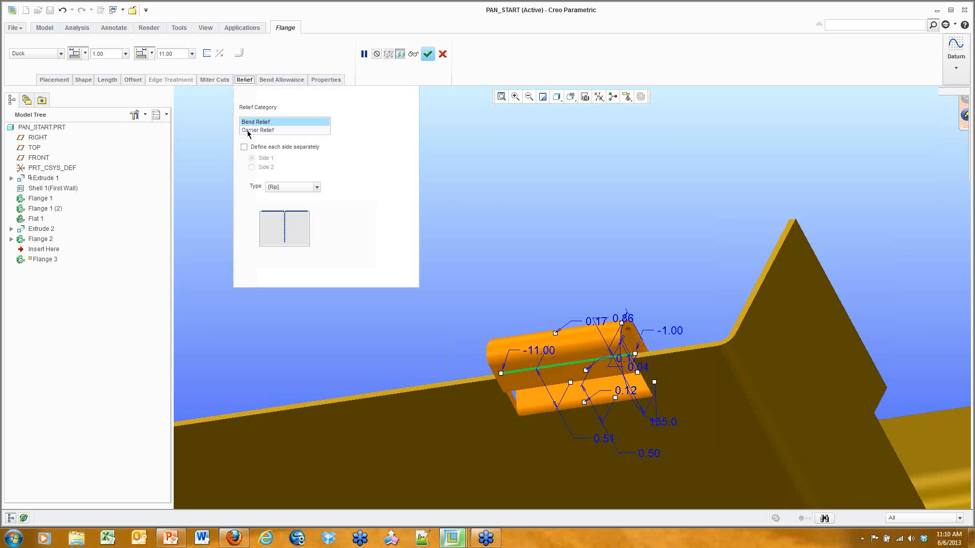
pyautogui.click(248, 130)
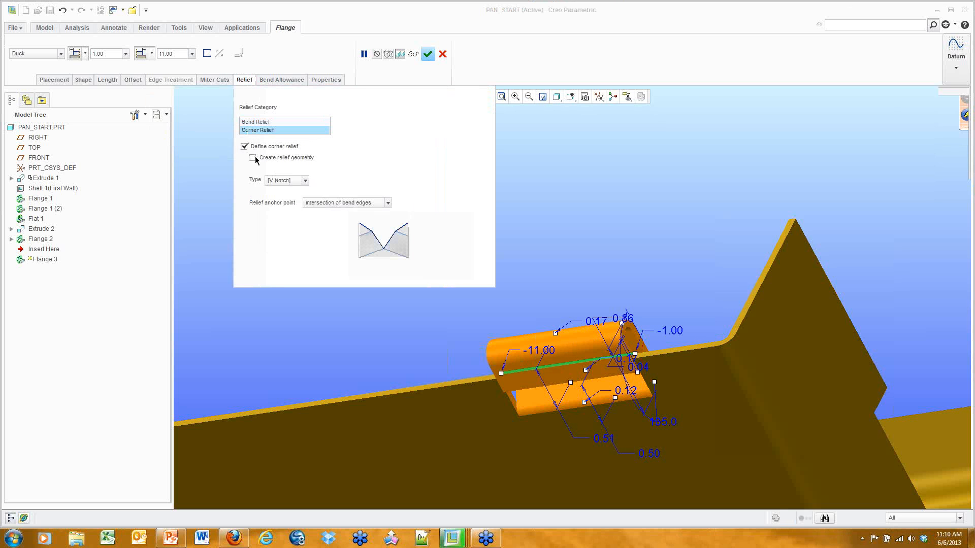
pyautogui.click(253, 158)
pyautogui.click(307, 182)
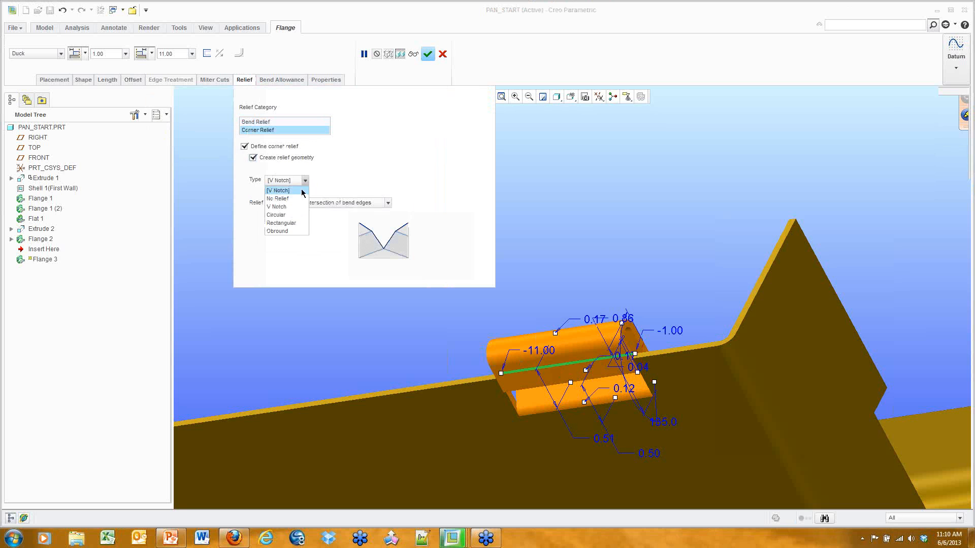
pyautogui.click(290, 231)
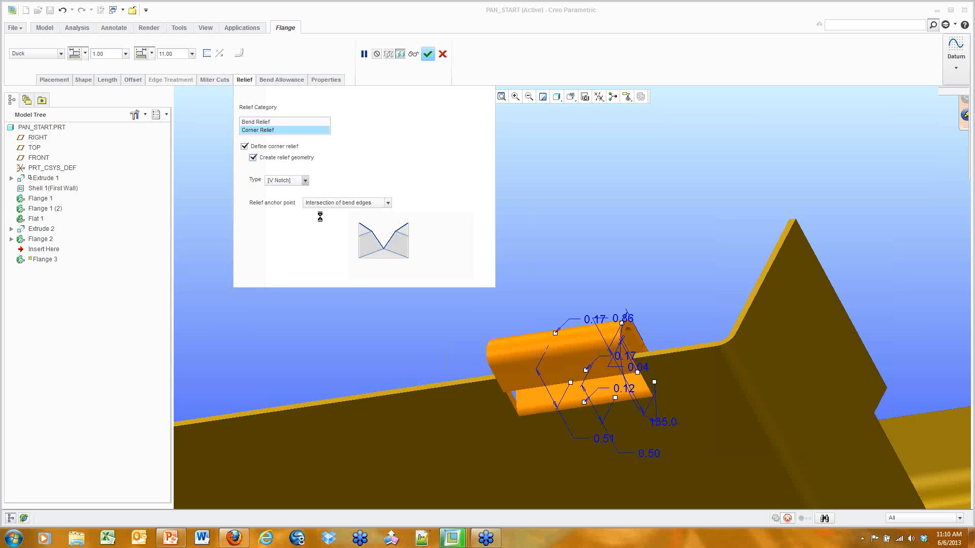
# Set the duck flange's bend relief to Obround with the default up-to-bend depth and thickness width, and complete the flange
pyautogui.click(265, 122)
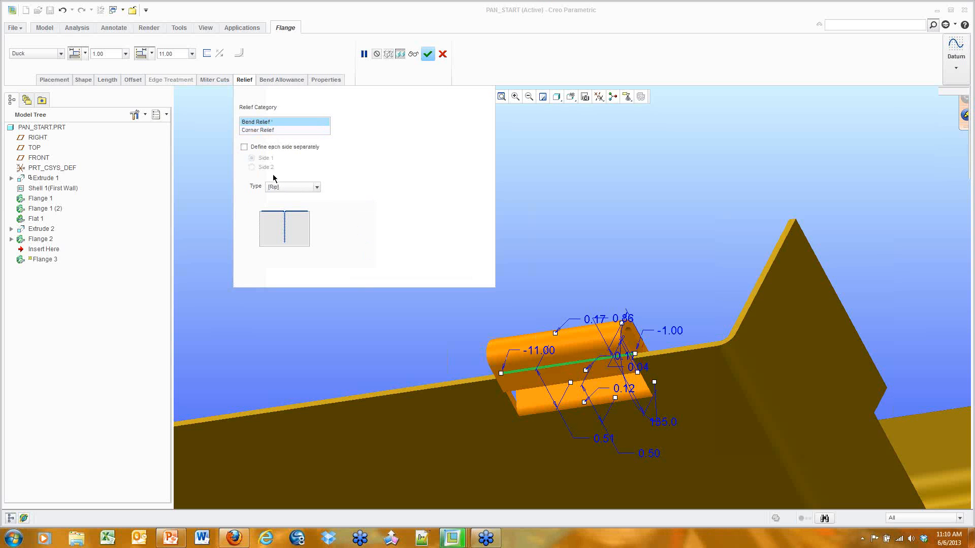
pyautogui.click(282, 187)
pyautogui.click(303, 235)
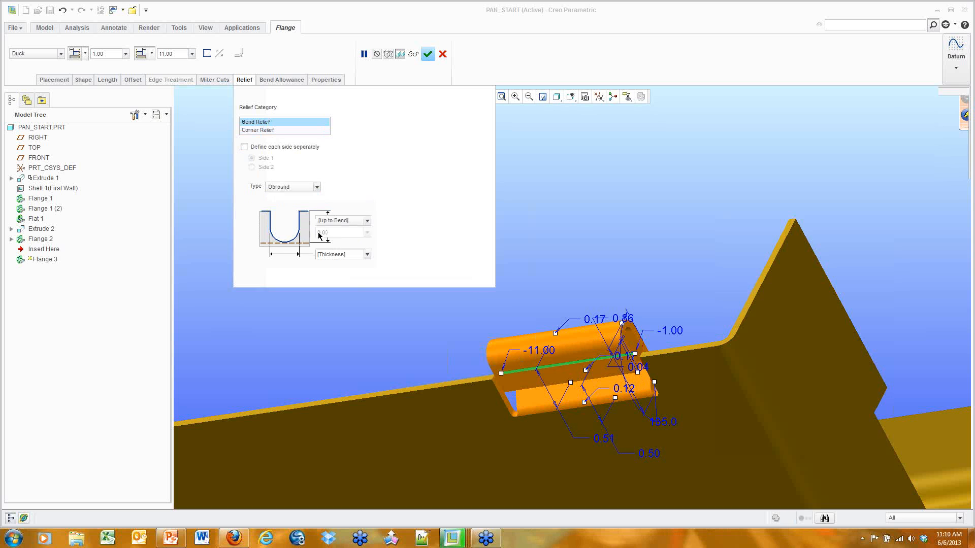
pyautogui.click(244, 85)
pyautogui.moveTo(442, 215)
pyautogui.mouseDown(button='middle')
pyautogui.moveTo(497, 161)
pyautogui.moveTo(459, 181)
pyautogui.moveTo(441, 132)
pyautogui.mouseUp(button='middle')
pyautogui.click(428, 54)
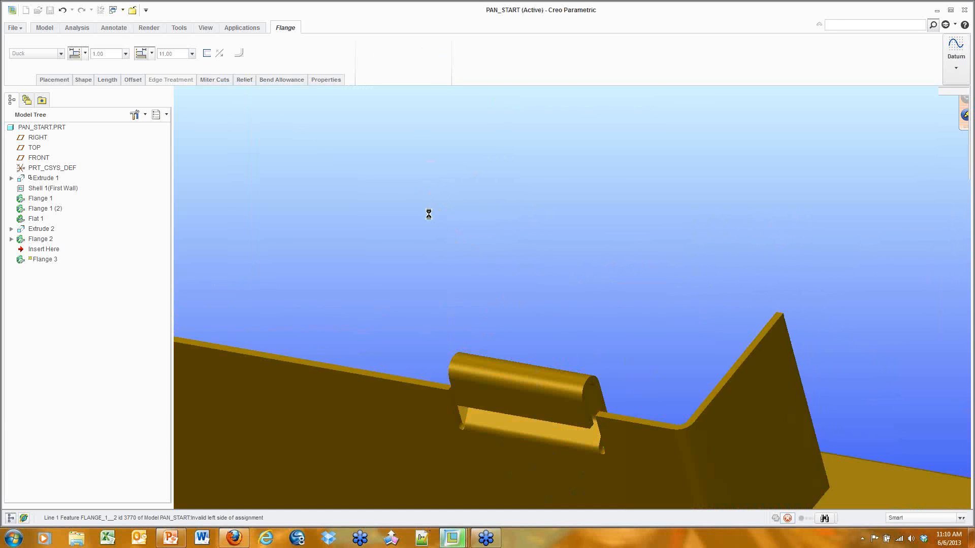
# Start a direction pattern of the duck flange along the wall's long free edge with 4 members
pyautogui.rightClick(427, 180)
pyautogui.click(447, 275)
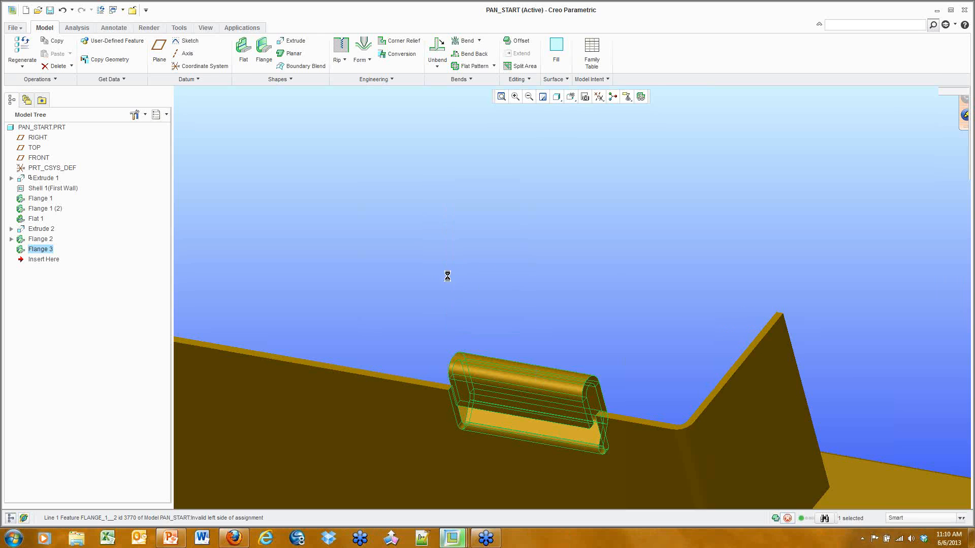
pyautogui.scroll(4, 397, 274)
pyautogui.keyDown('shift'); pyautogui.moveTo(397, 229); pyautogui.dragTo(492, 242, button='middle'); pyautogui.keyUp('shift')
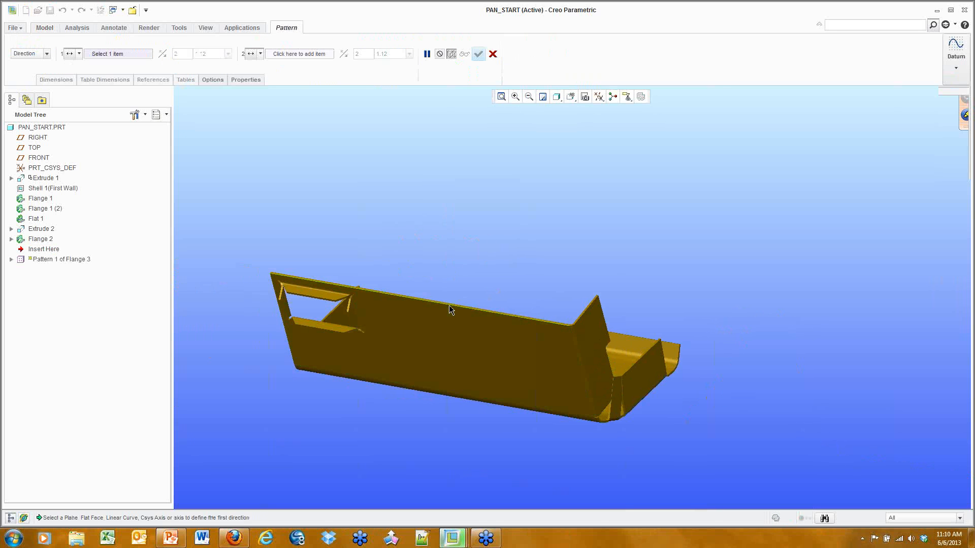
pyautogui.click(449, 309)
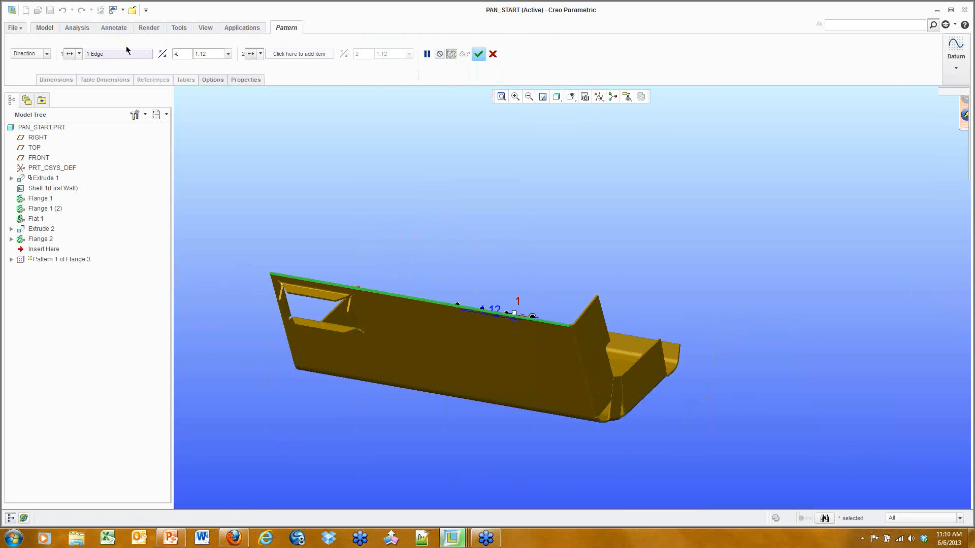
# Space the flange pattern members about 3.30 apart, complete the pattern and accept the regeneration result
pyautogui.scroll(-3, 260, 193)
pyautogui.keyDown('shift'); pyautogui.moveTo(396, 220); pyautogui.dragTo(406, 178, button='middle'); pyautogui.keyUp('shift')
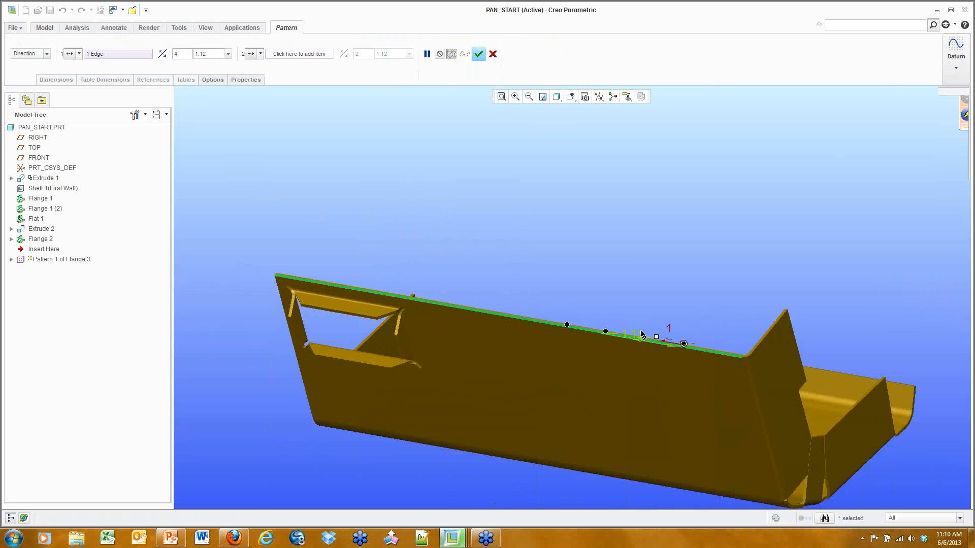
pyautogui.moveTo(642, 335); pyautogui.dragTo(575, 337)
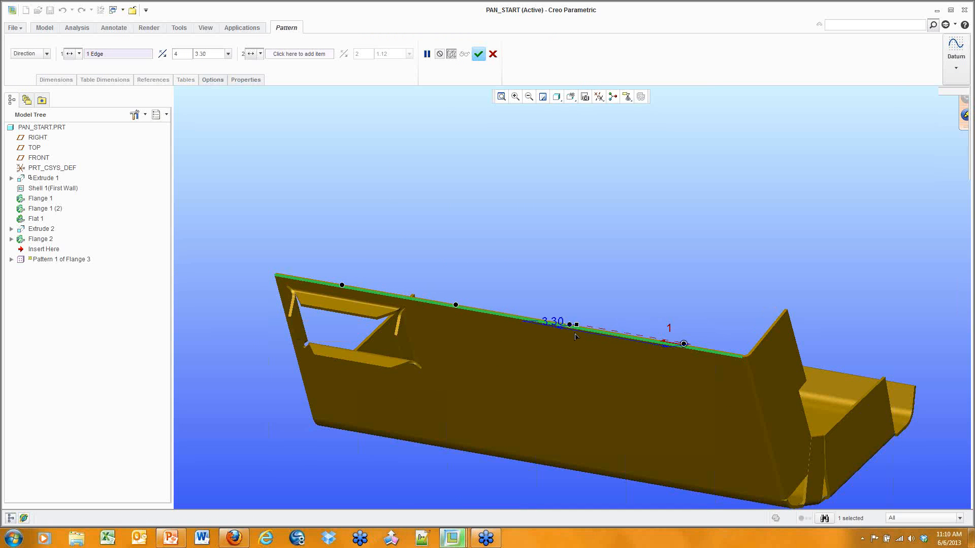
pyautogui.click(479, 55)
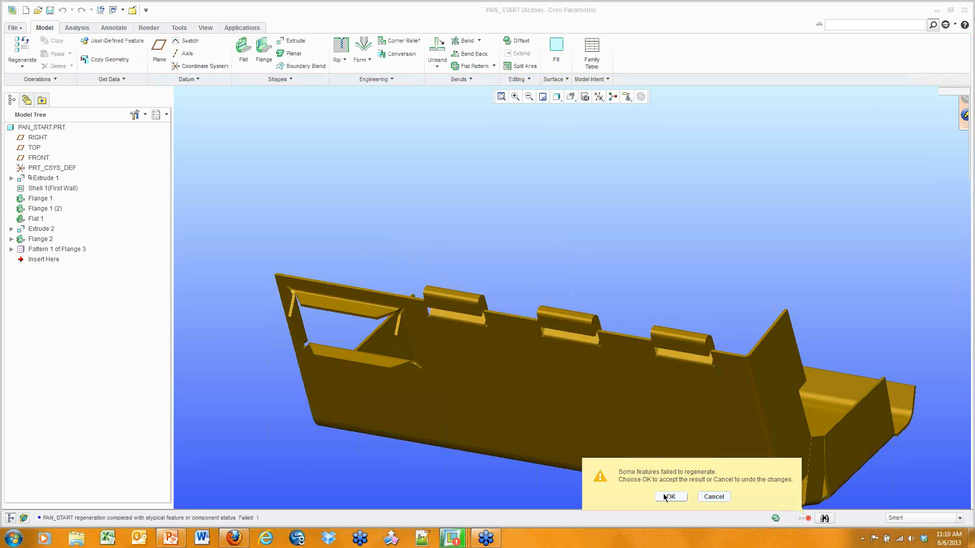
pyautogui.click(671, 496)
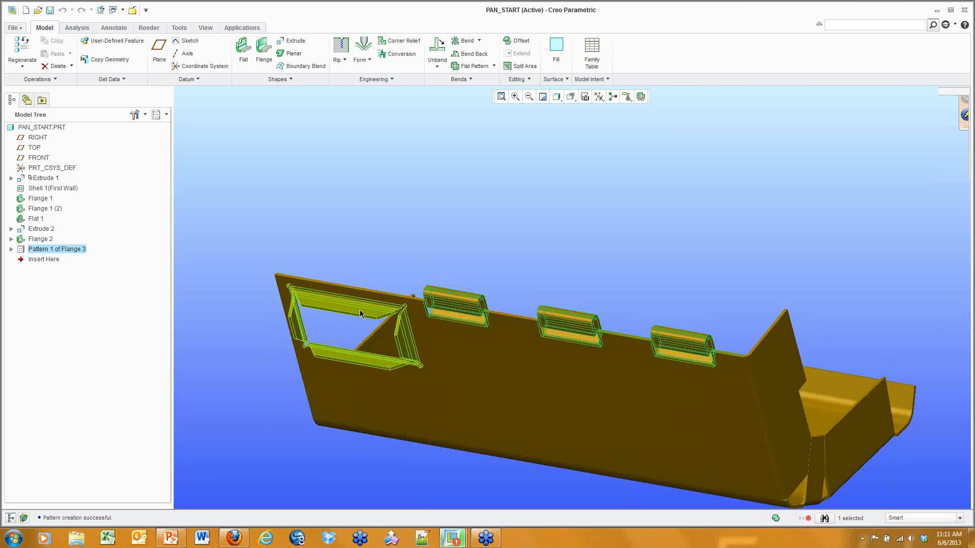
# Examine the patterned flanges beside the cutout and open the dimensions of the original flange for editing
pyautogui.moveTo(391, 340); pyautogui.dragTo(391, 313, button='middle')
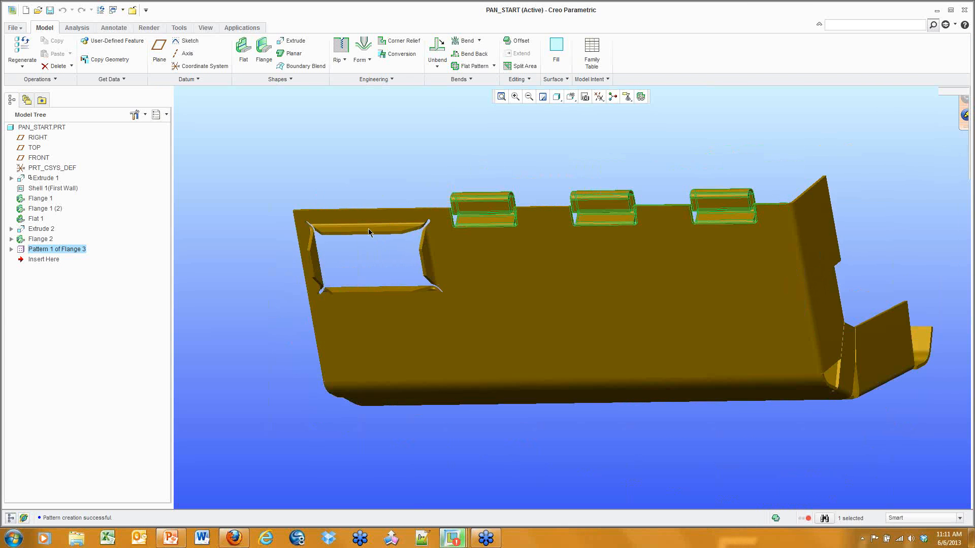
pyautogui.moveTo(470, 249)
pyautogui.mouseDown(button='middle')
pyautogui.moveTo(492, 252)
pyautogui.moveTo(483, 262)
pyautogui.moveTo(507, 253)
pyautogui.mouseUp(button='middle')
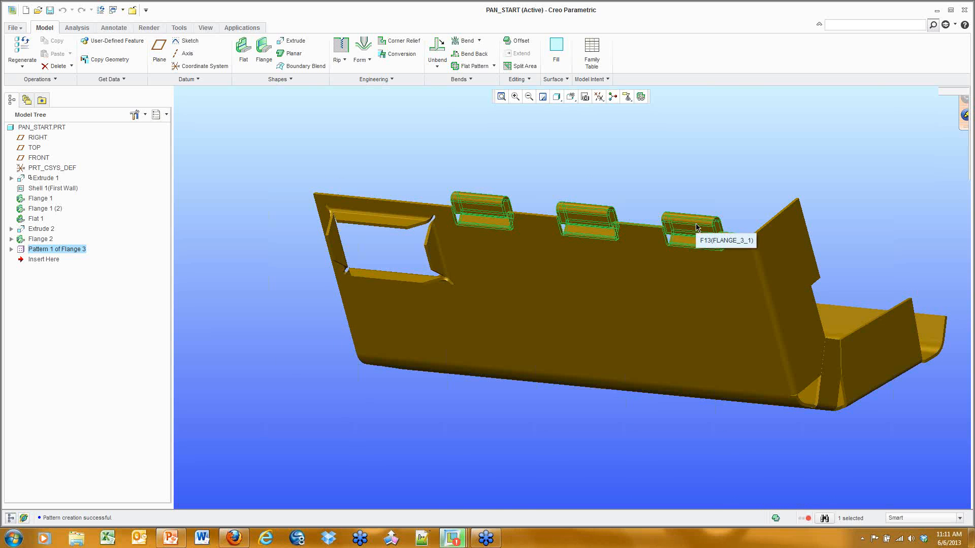
pyautogui.scroll(4, 697, 227)
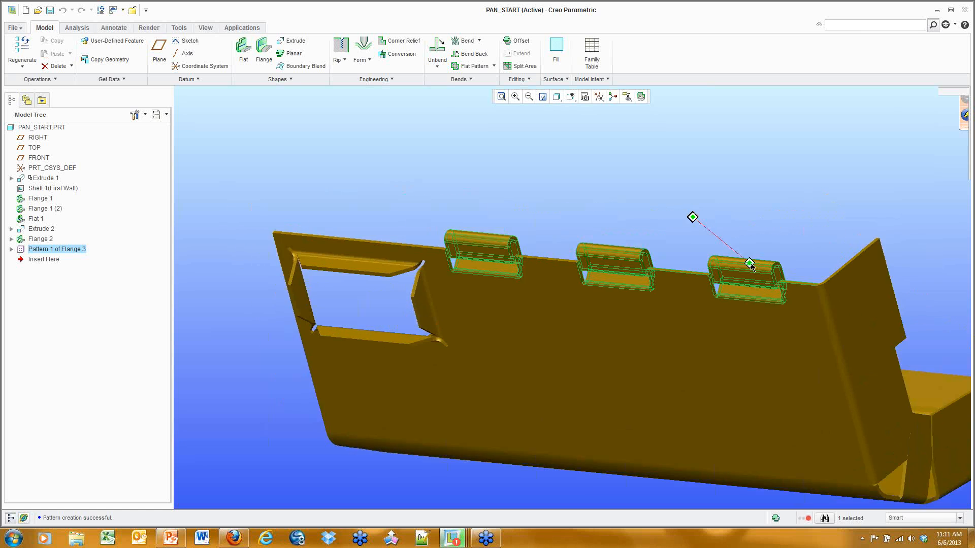
pyautogui.keyDown('shift'); pyautogui.moveTo(754, 283); pyautogui.dragTo(878, 279, button='middle'); pyautogui.keyUp('shift')
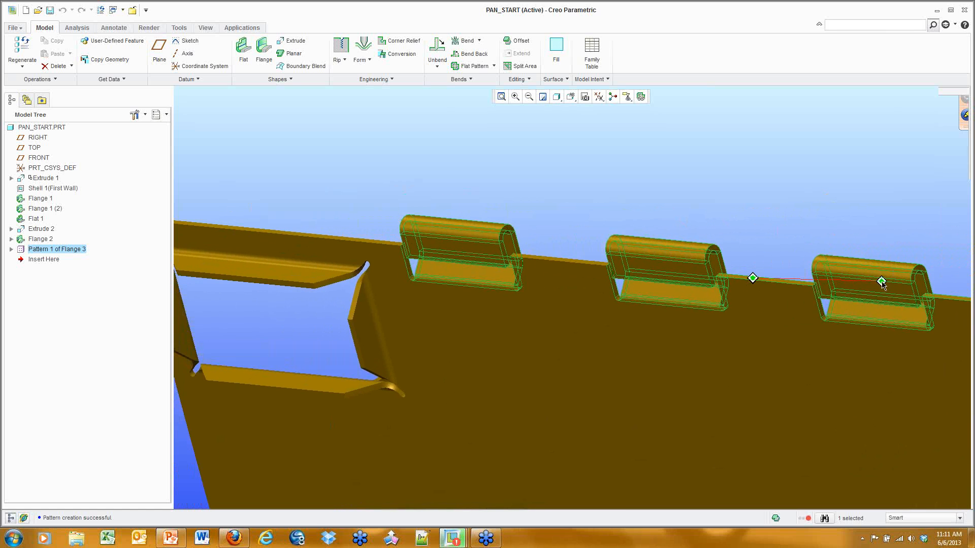
pyautogui.doubleClick(889, 282)
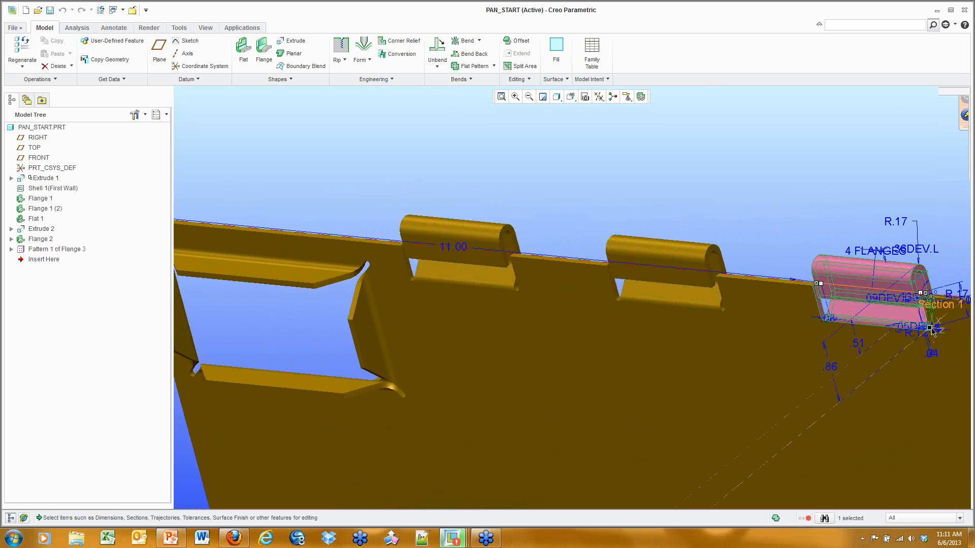
# Move the lower section point of the patterned hem flanges closer to the wall edge, to about 0.30
pyautogui.moveTo(932, 329); pyautogui.dragTo(929, 321)
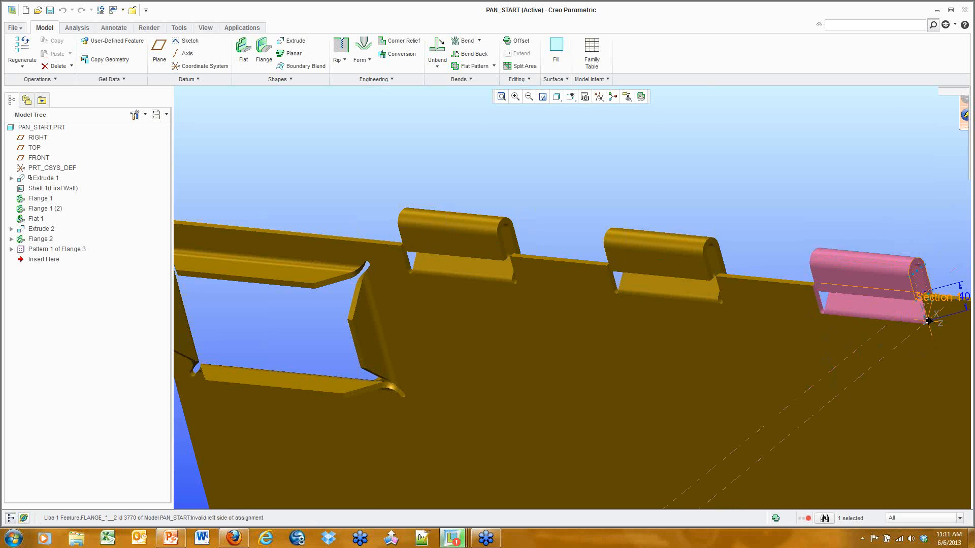
pyautogui.moveTo(928, 319); pyautogui.dragTo(926, 315)
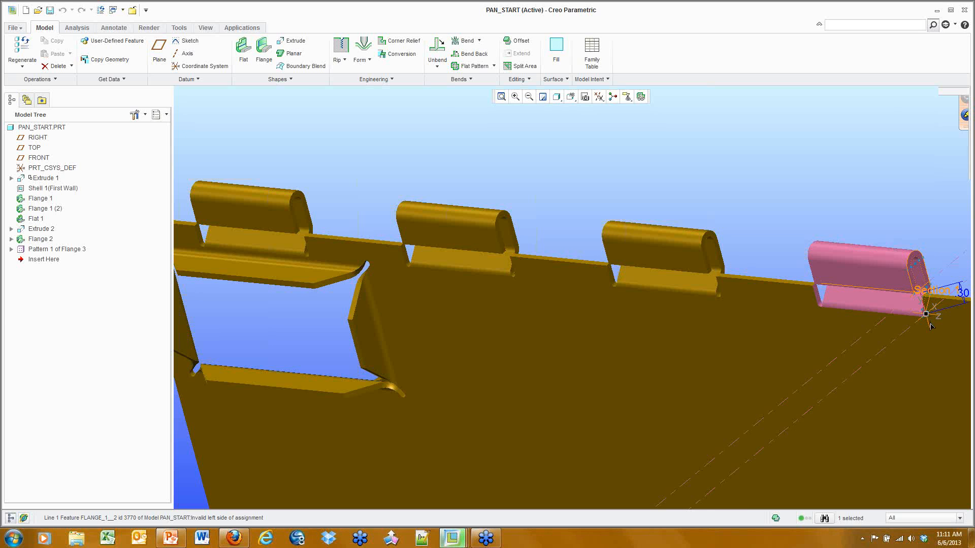
pyautogui.moveTo(931, 327); pyautogui.dragTo(926, 315)
pyautogui.click(783, 186)
pyautogui.scroll(-3, 761, 199)
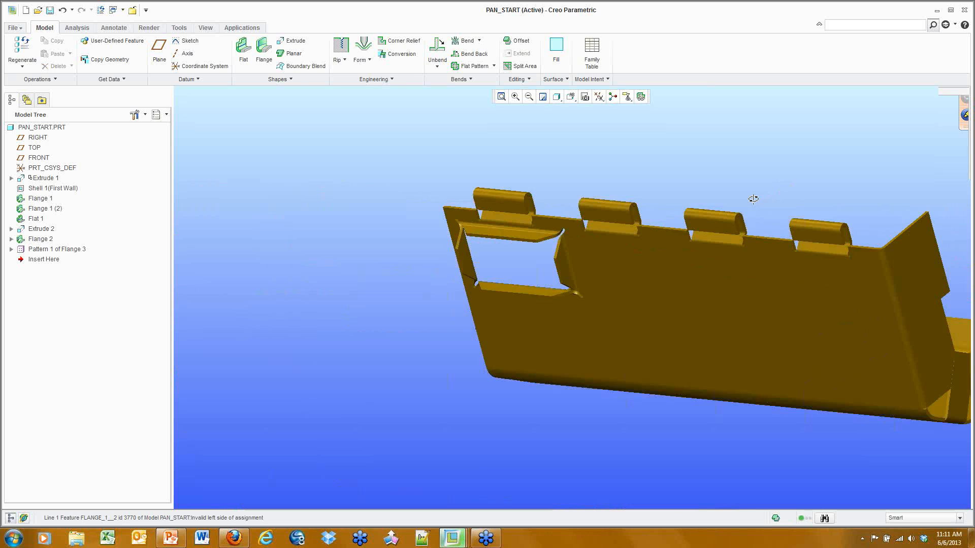
# Start a Sketched Form with its sketch on the pan's large flat face beside the rectangular cutout
pyautogui.moveTo(754, 199)
pyautogui.mouseDown(button='middle')
pyautogui.moveTo(821, 177)
pyautogui.moveTo(625, 261)
pyautogui.moveTo(596, 328)
pyautogui.moveTo(703, 394)
pyautogui.moveTo(611, 257)
pyautogui.moveTo(604, 202)
pyautogui.moveTo(613, 197)
pyautogui.mouseUp(button='middle')
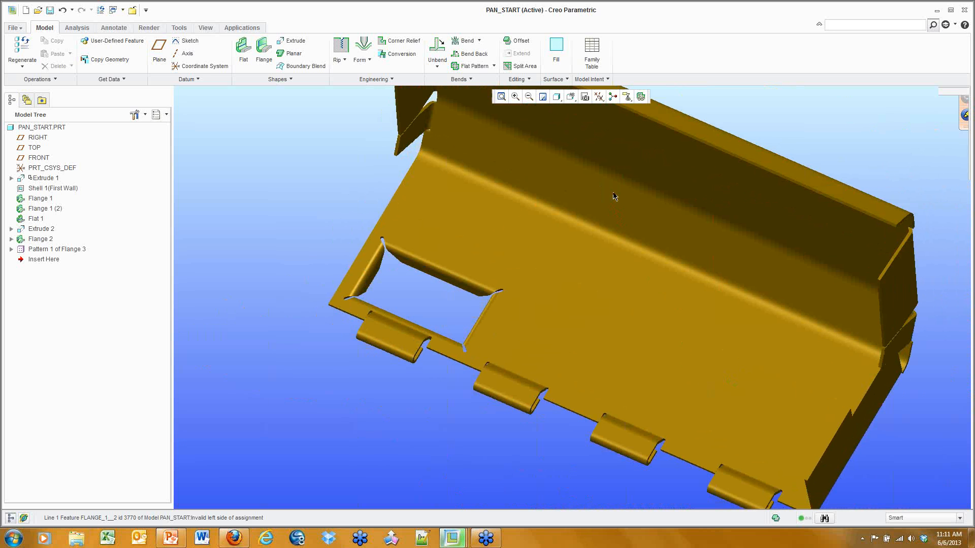
pyautogui.click(614, 196)
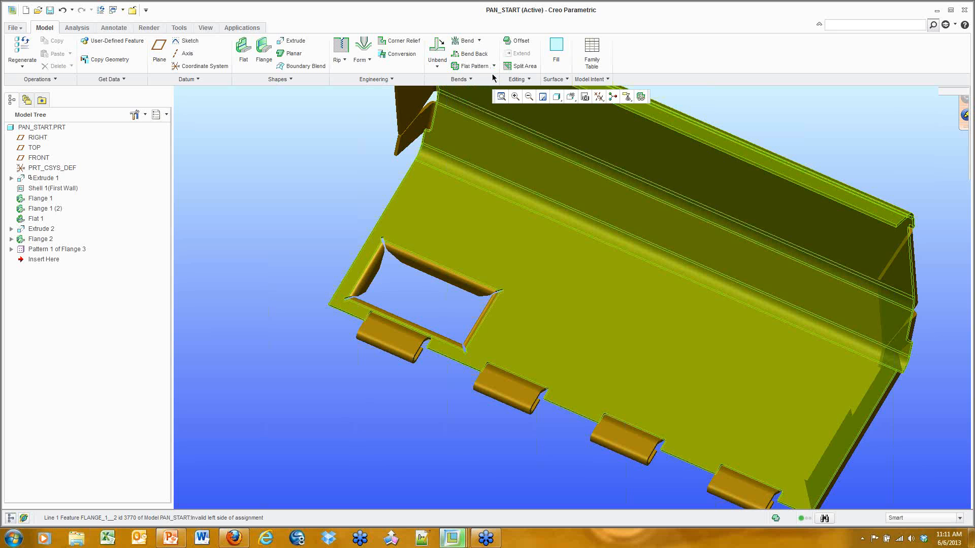
pyautogui.click(362, 59)
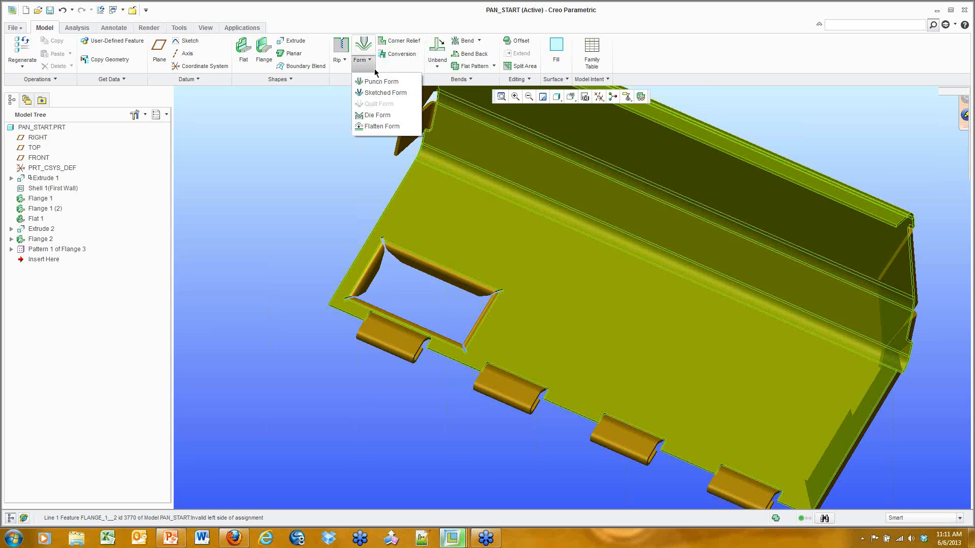
pyautogui.click(385, 93)
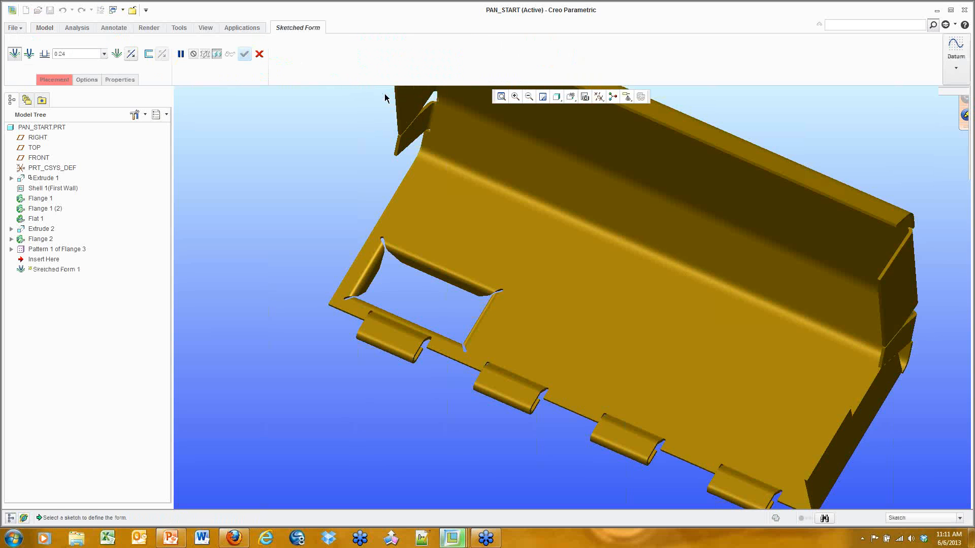
pyautogui.click(583, 308)
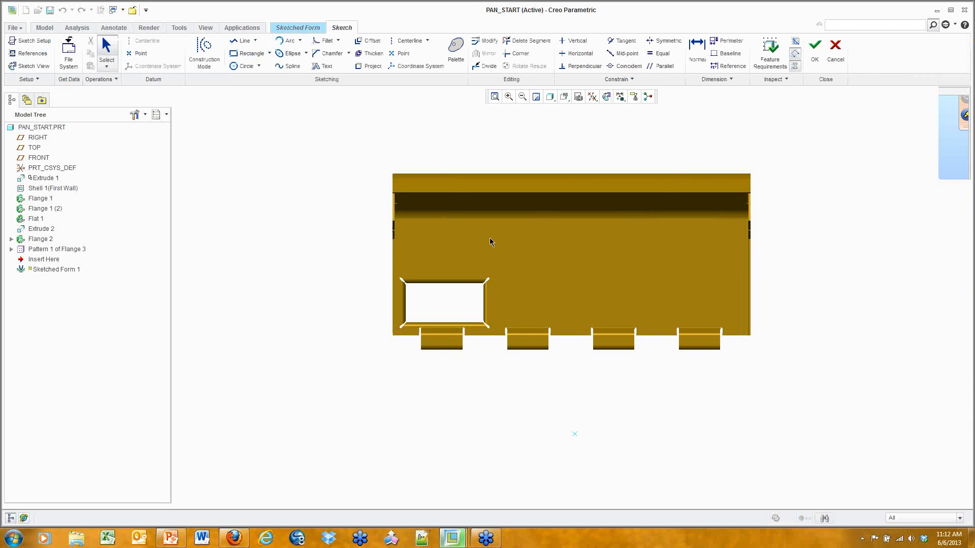
# Place a Racetrack shape from the sketcher palette on the flat face above the rectangular cutout
pyautogui.click(457, 48)
pyautogui.click(838, 389)
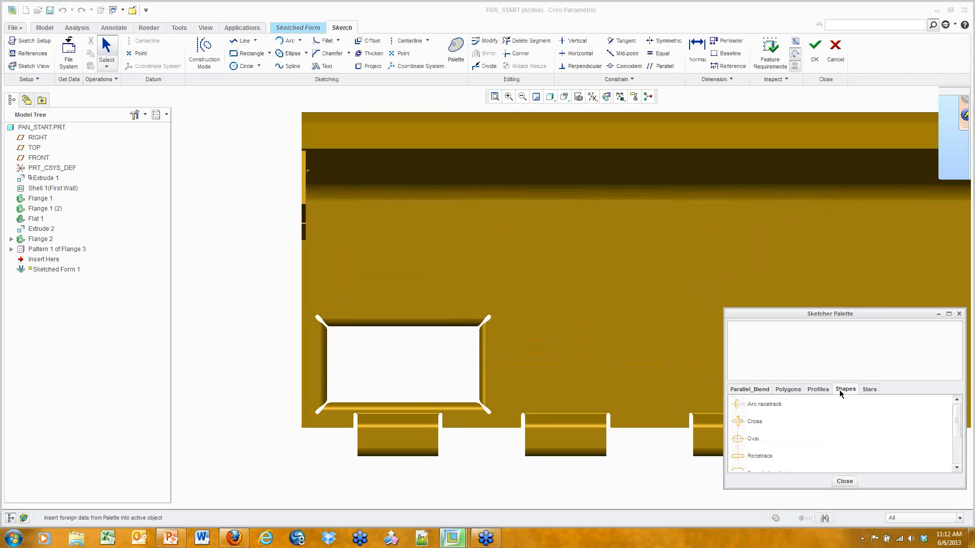
pyautogui.click(765, 457)
pyautogui.moveTo(764, 463); pyautogui.dragTo(417, 258)
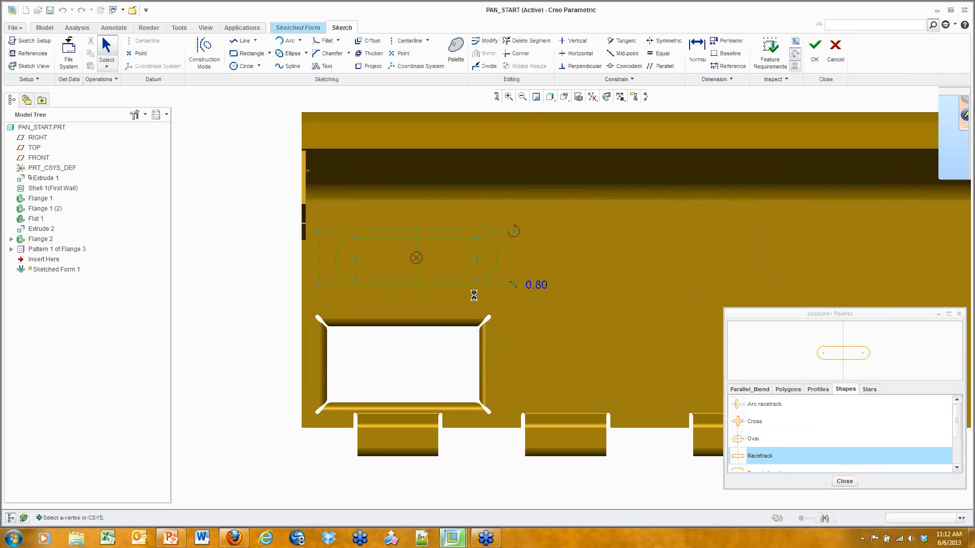
# Scale the racetrack to 0.75, shift it slightly to sit over the rectangular cutout, and finish the form's sketch
pyautogui.doubleClick(536, 285)
pyautogui.press('BackSpace')
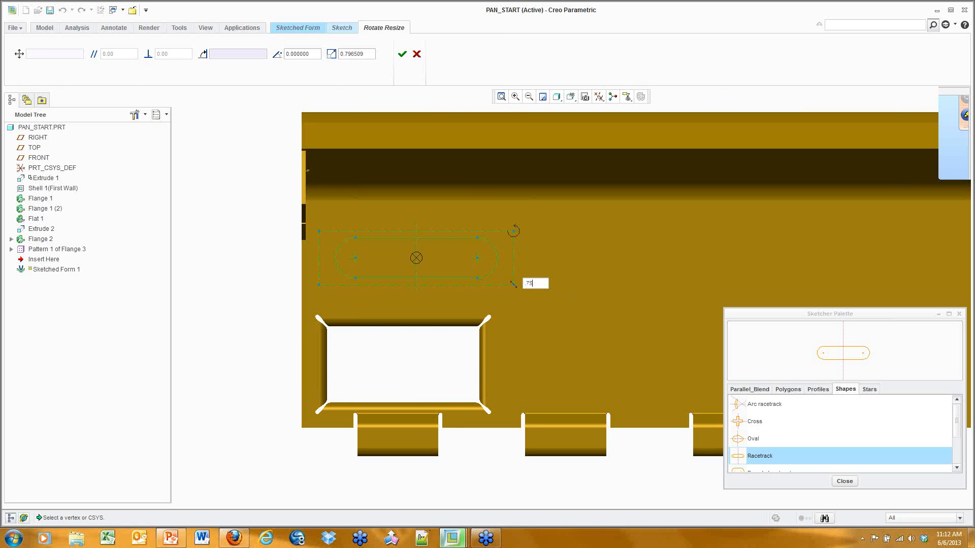
pyautogui.write('.75')
pyautogui.press('Return')
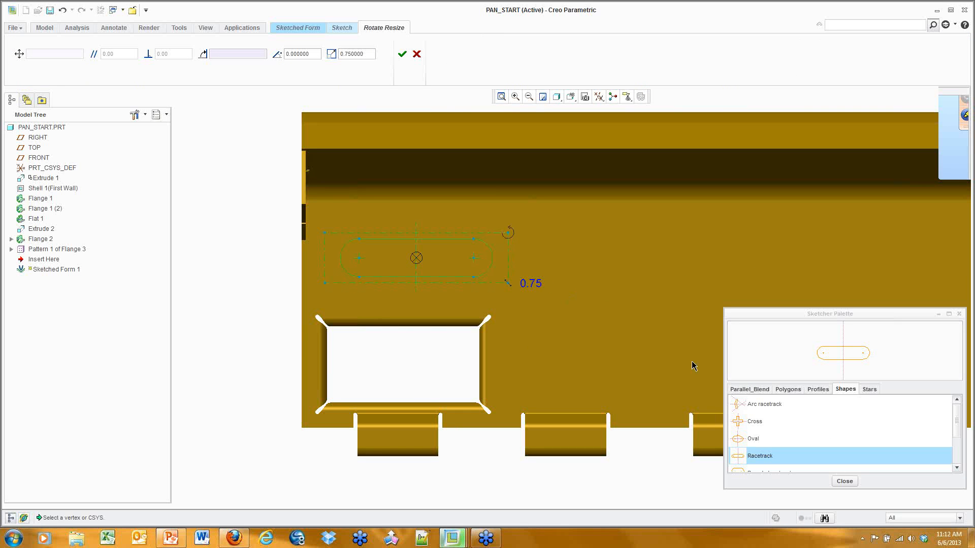
pyautogui.moveTo(415, 258); pyautogui.dragTo(404, 259)
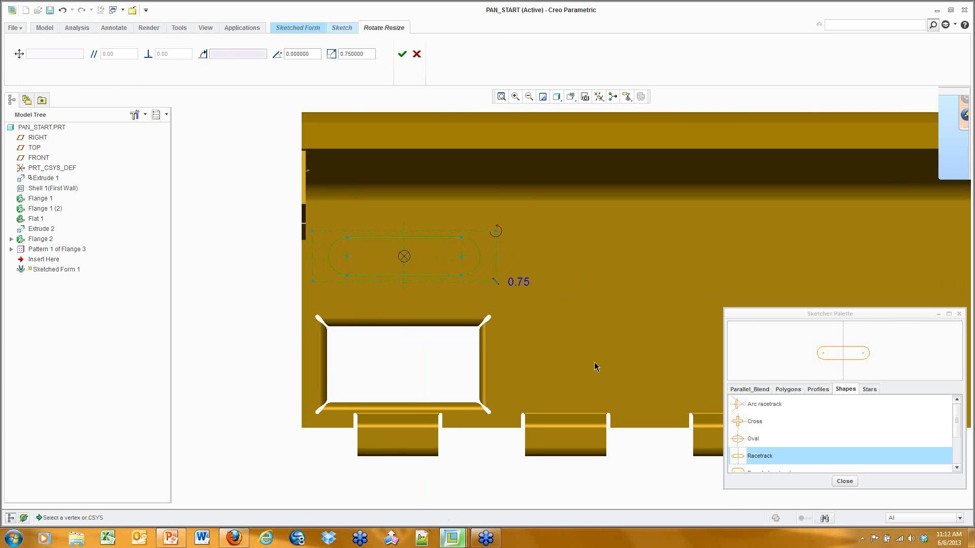
pyautogui.click(845, 482)
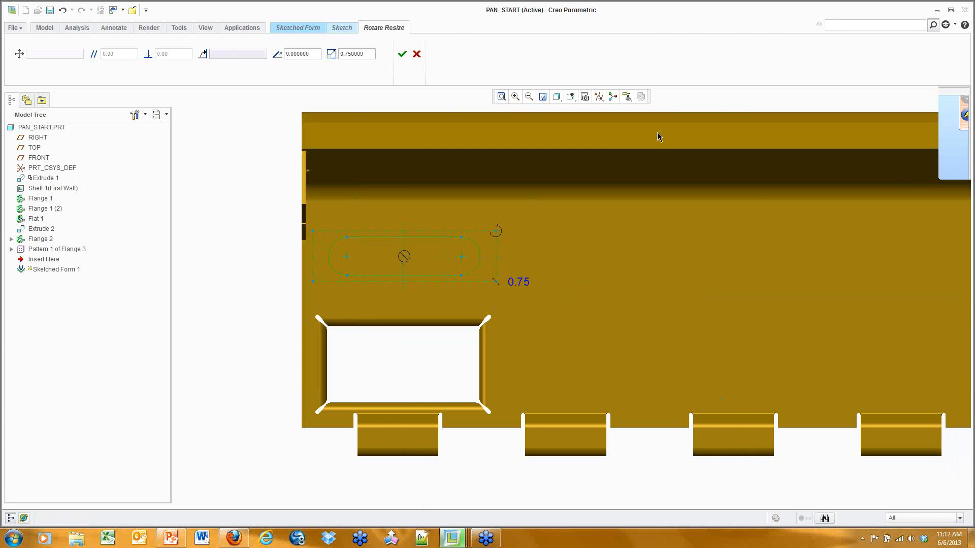
pyautogui.click(402, 54)
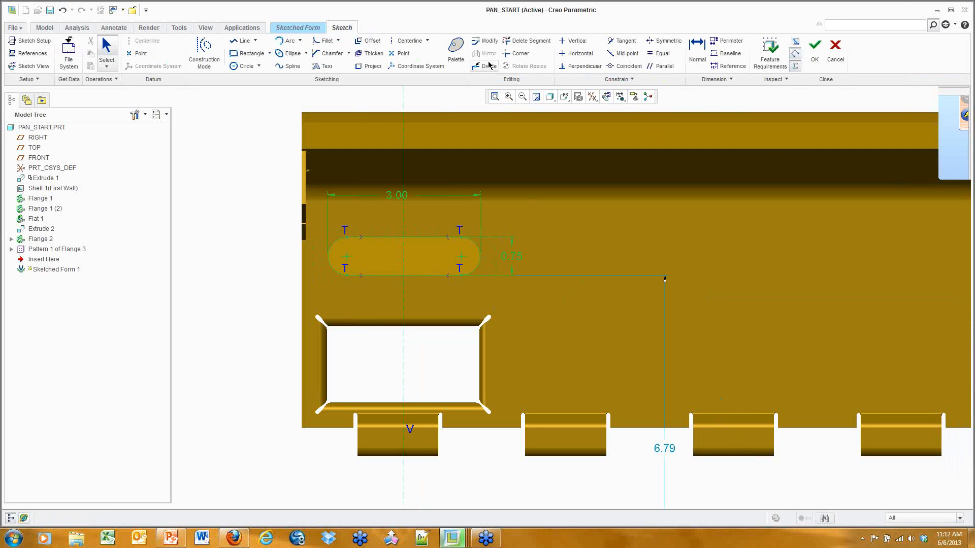
pyautogui.click(814, 48)
# Round both the nonplacement and placement edges of the racetrack form, keeping the Thickness radius measured on the inside
pyautogui.moveTo(663, 226)
pyautogui.mouseDown(button='middle')
pyautogui.moveTo(663, 196)
pyautogui.moveTo(629, 181)
pyautogui.mouseUp(button='middle')
pyautogui.scroll(5, 404, 243)
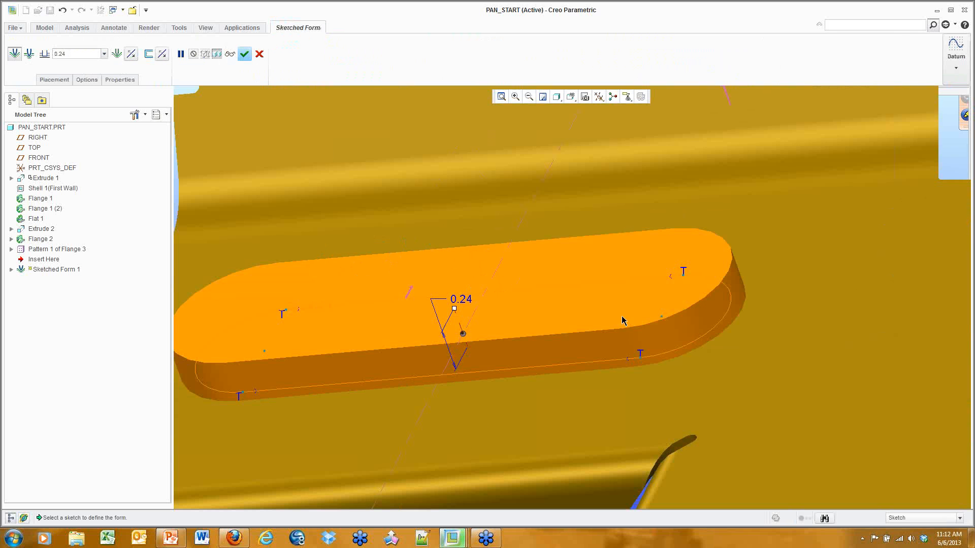
pyautogui.scroll(-4, 662, 331)
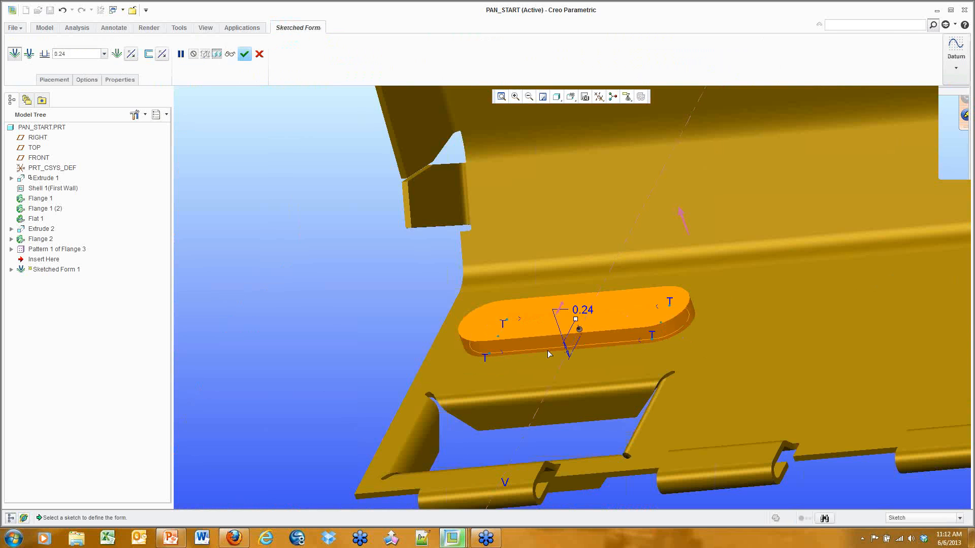
pyautogui.moveTo(506, 353); pyautogui.dragTo(480, 357, button='middle')
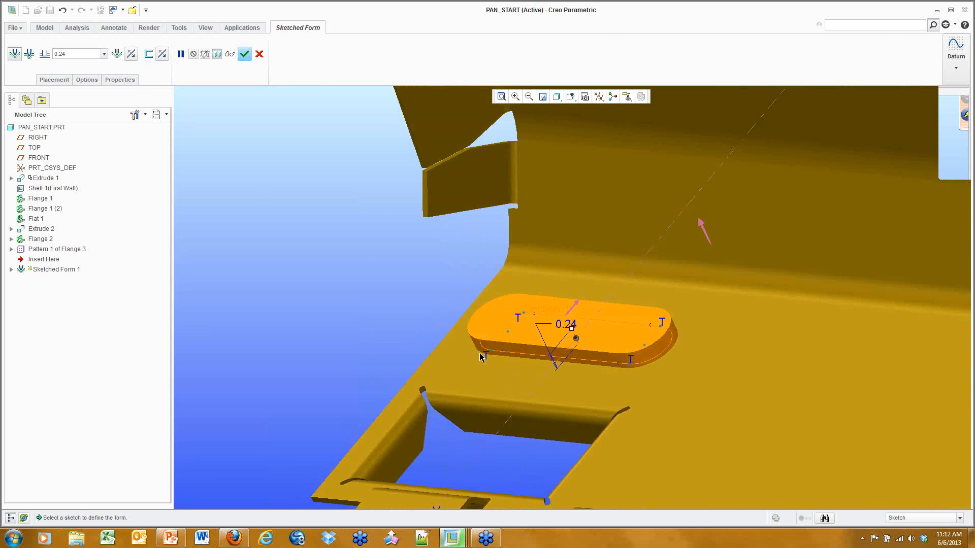
pyautogui.scroll(1, 479, 356)
pyautogui.scroll(-3, 623, 370)
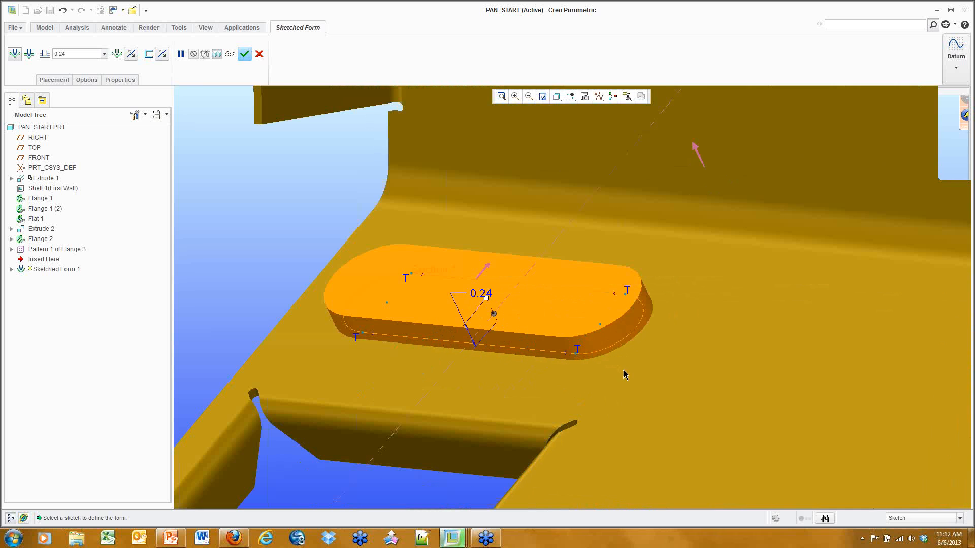
pyautogui.click(98, 78)
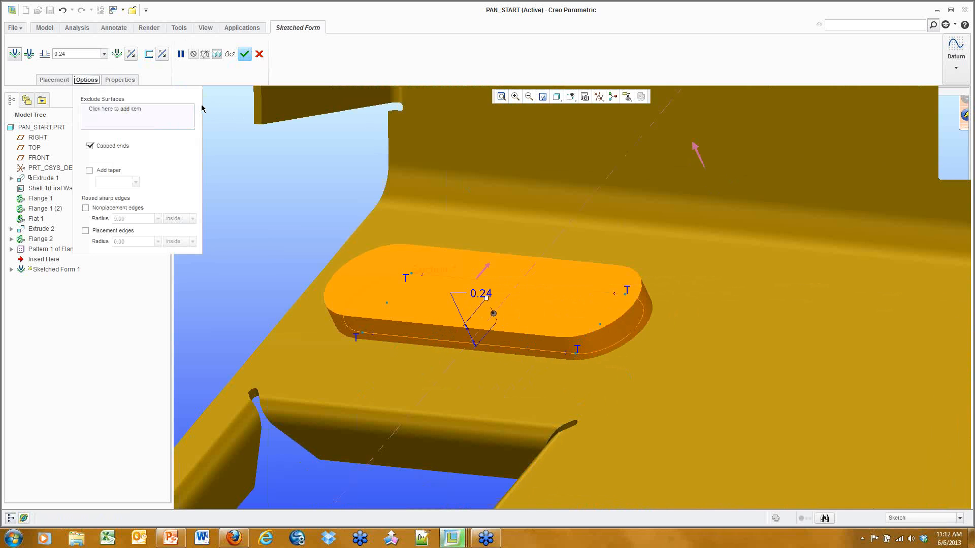
pyautogui.click(106, 208)
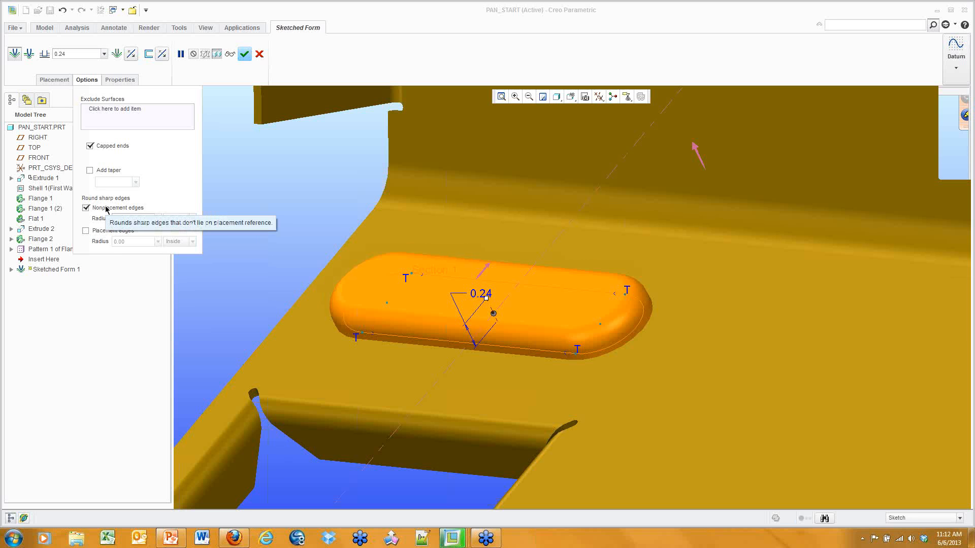
pyautogui.click(93, 233)
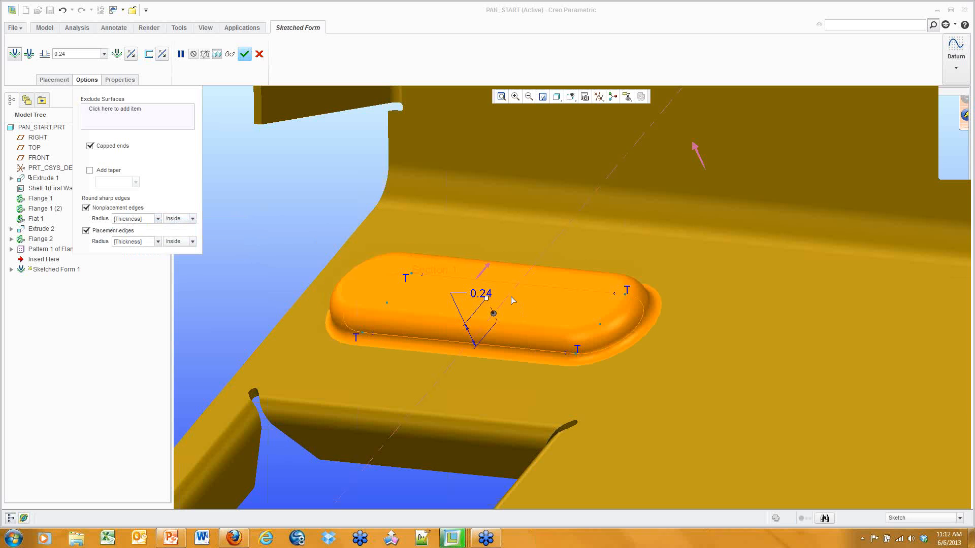
# Increase the form's depth to 0.30 and add a 16 degree taper to its walls
pyautogui.moveTo(486, 298); pyautogui.dragTo(485, 291)
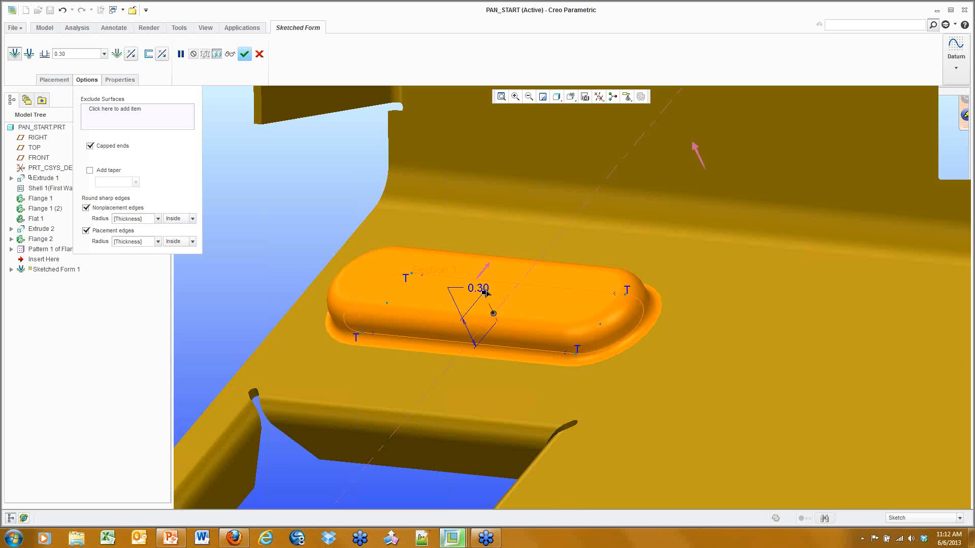
pyautogui.click(114, 172)
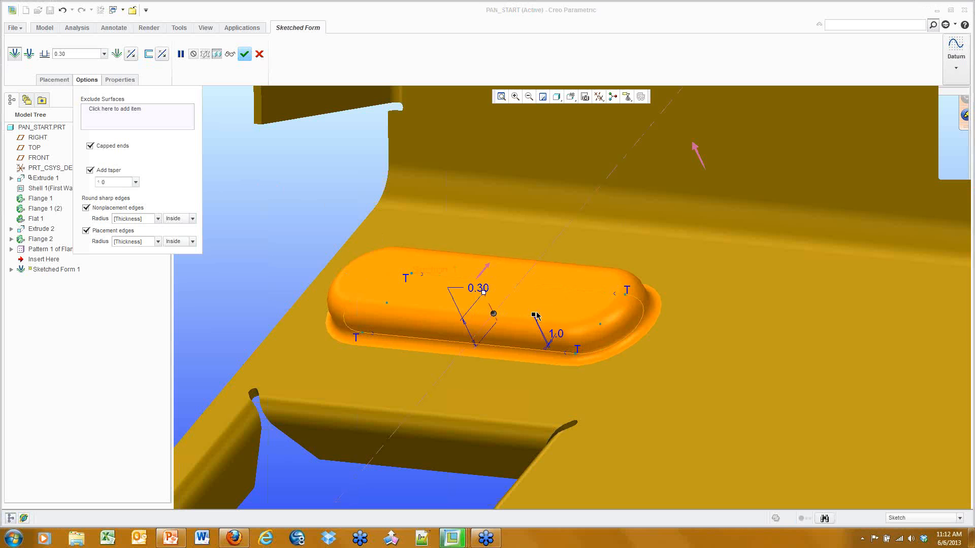
pyautogui.moveTo(533, 315)
pyautogui.mouseDown()
pyautogui.moveTo(542, 307)
pyautogui.moveTo(525, 323)
pyautogui.moveTo(540, 308)
pyautogui.mouseUp()
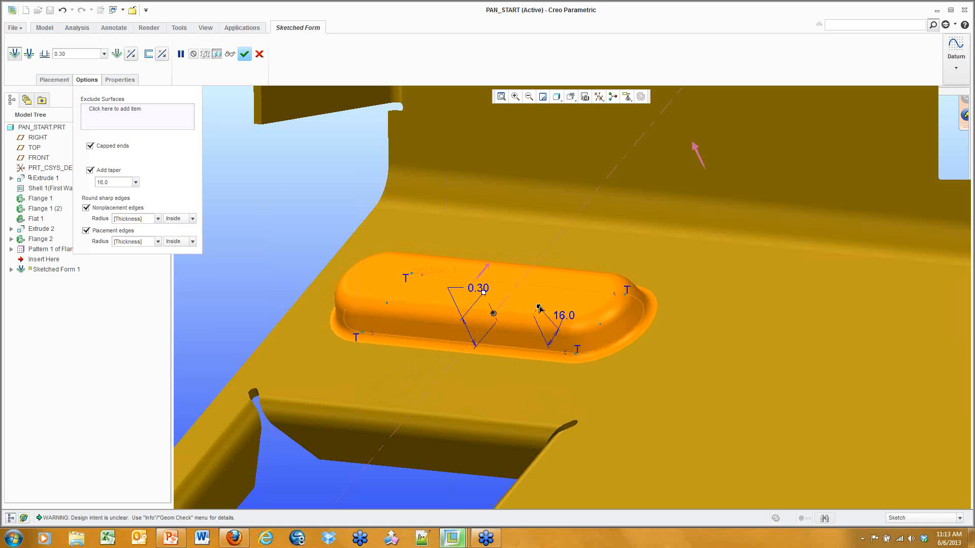
# Exclude the form's top surface from the punch to leave it open, and complete the sketched form
pyautogui.click(129, 114)
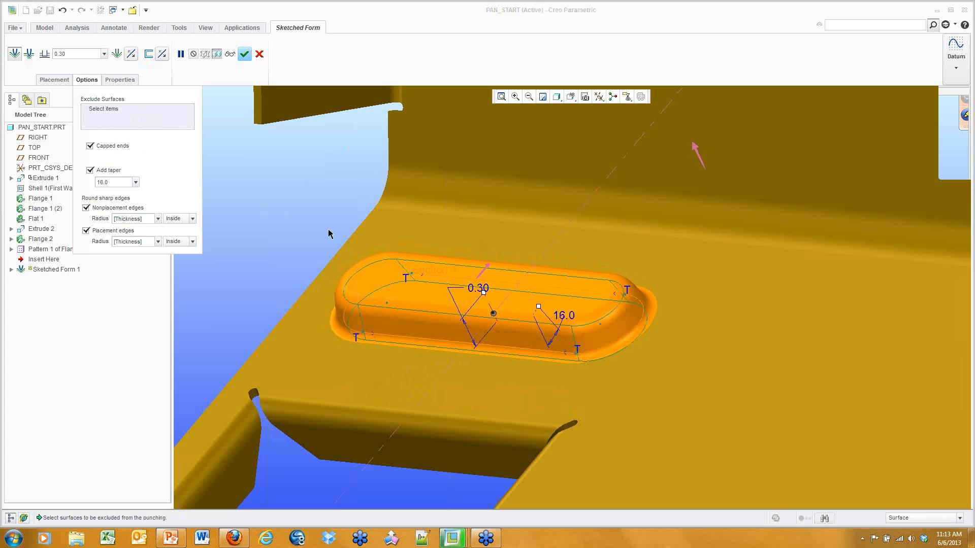
pyautogui.click(416, 297)
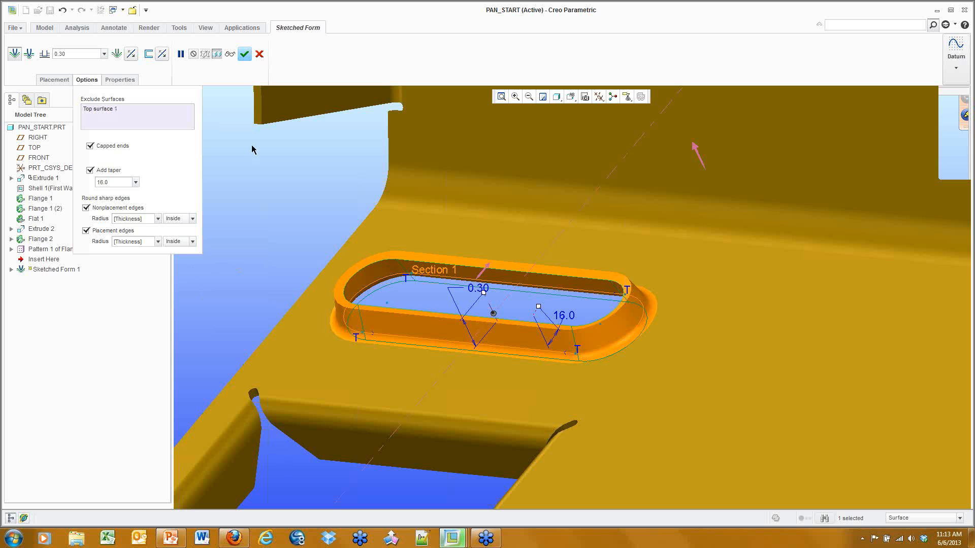
pyautogui.click(245, 56)
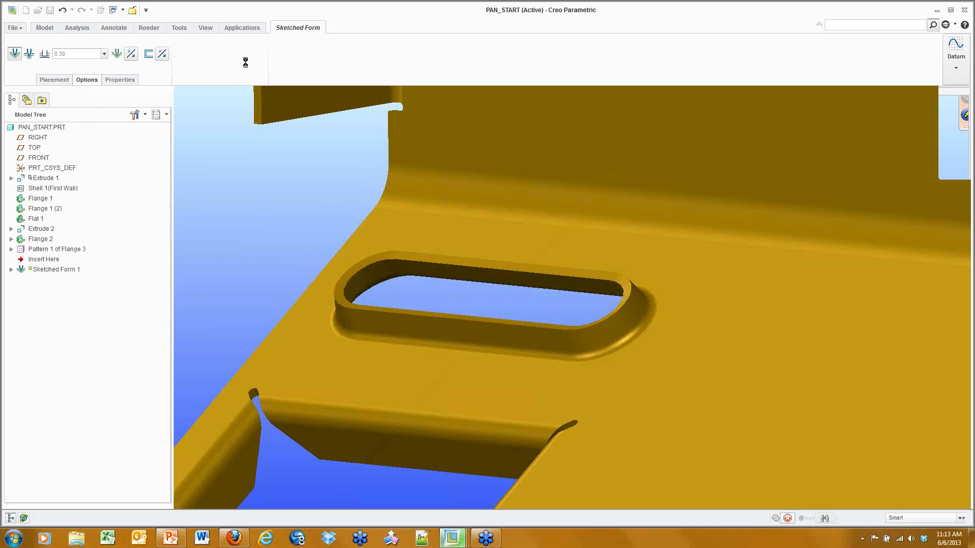
# Start a direction pattern of the sketched form along the flat face's long bend edge, with 3 members spaced 4.10
pyautogui.rightClick(254, 203)
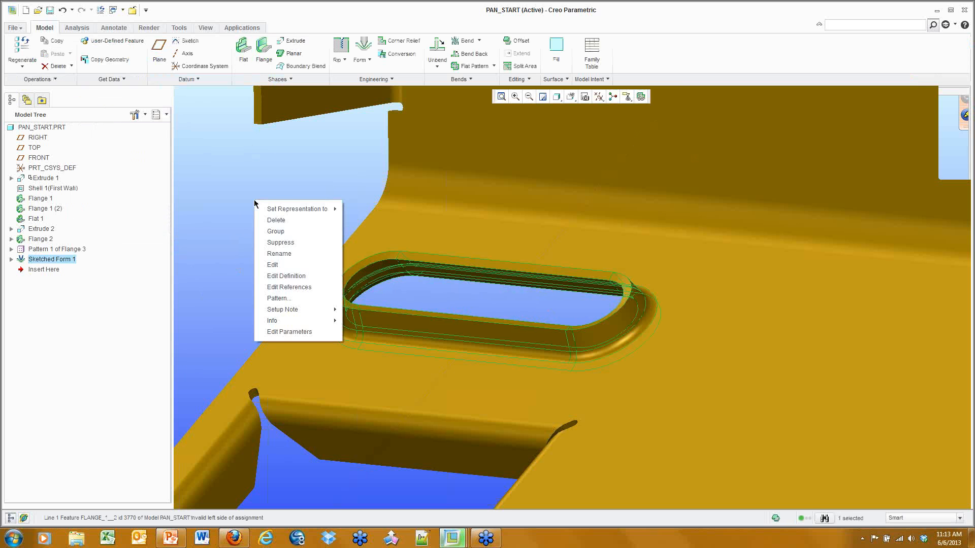
pyautogui.click(269, 298)
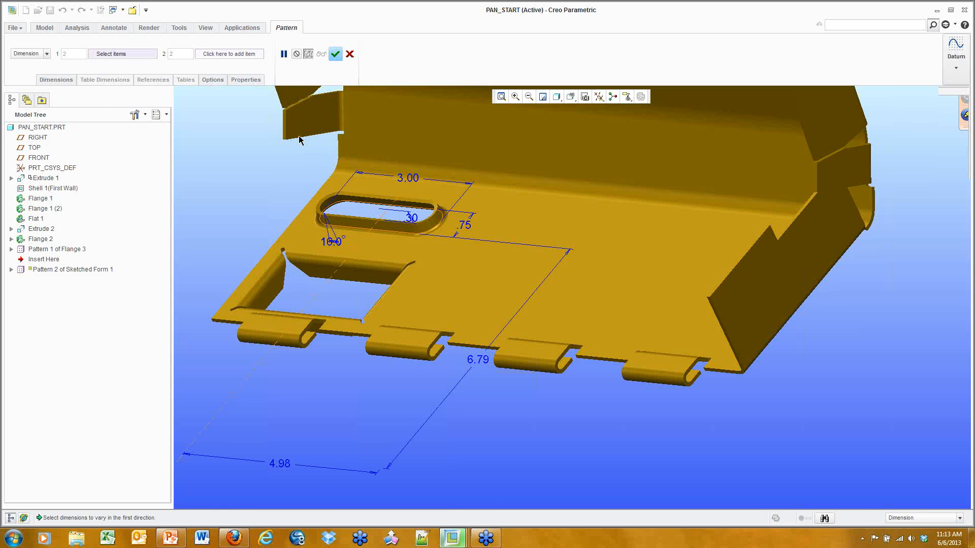
pyautogui.scroll(4, 302, 142)
pyautogui.click(27, 54)
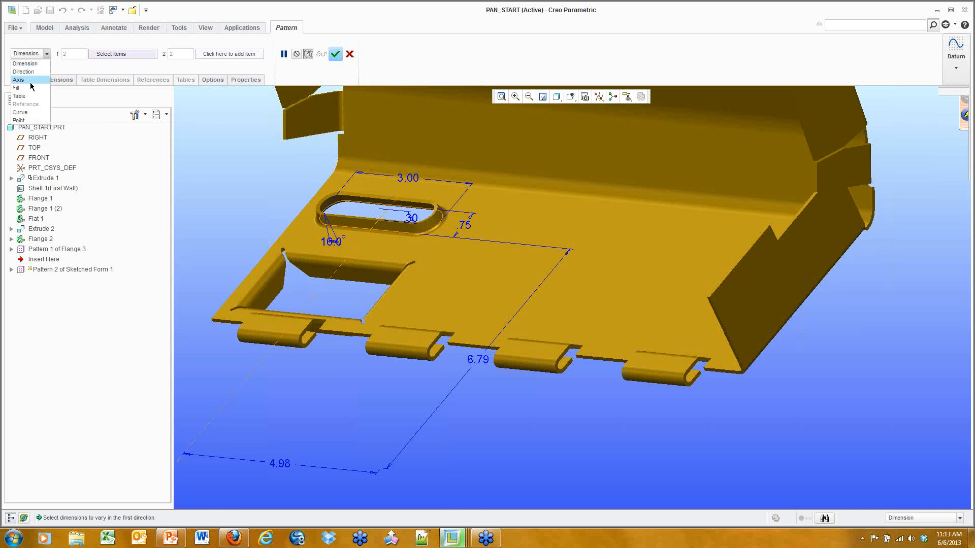
pyautogui.click(25, 69)
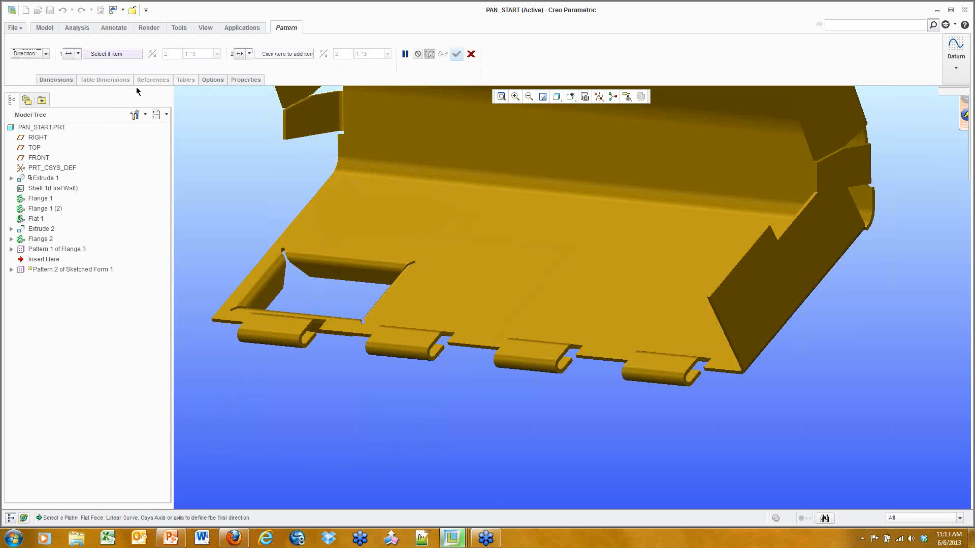
pyautogui.click(534, 199)
pyautogui.moveTo(339, 198); pyautogui.dragTo(541, 246)
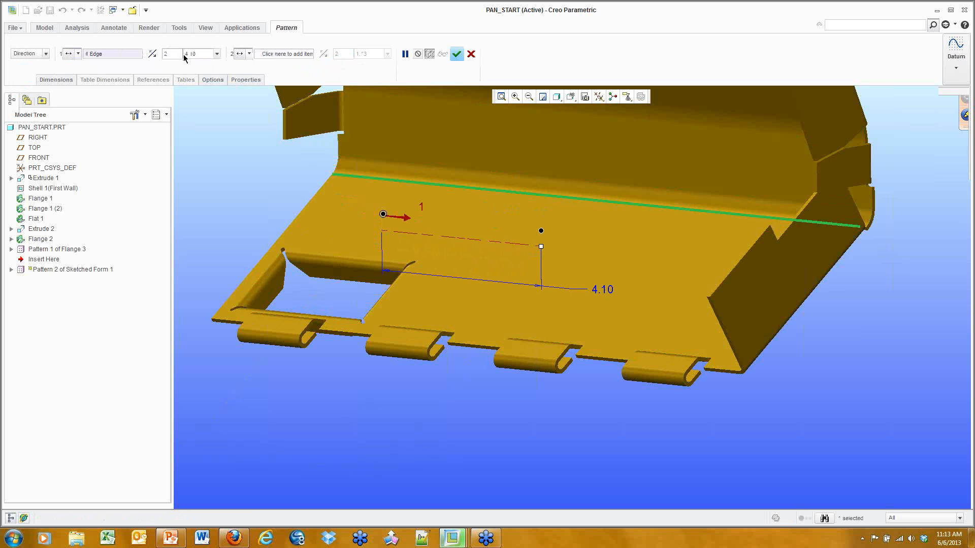
pyautogui.moveTo(179, 53); pyautogui.dragTo(135, 50)
pyautogui.write('3')
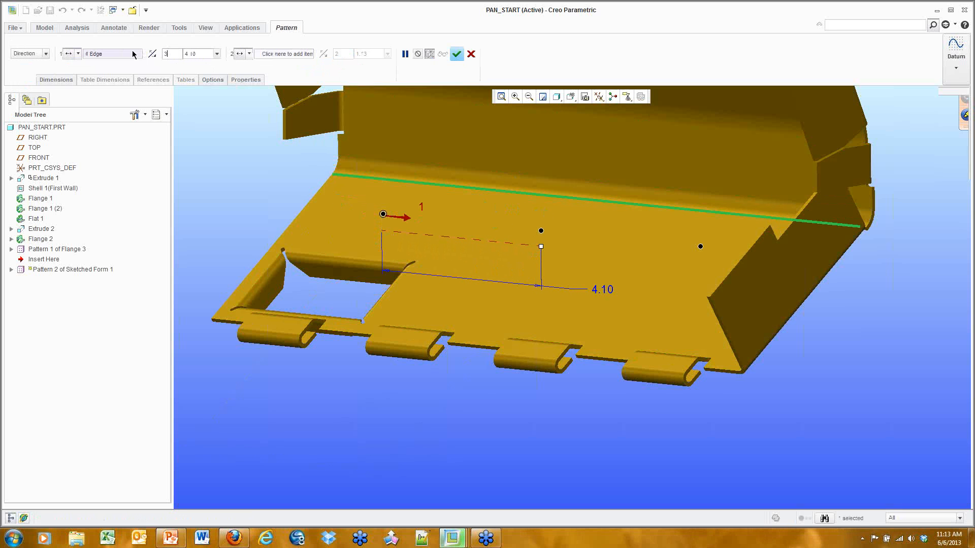
# Add a second pattern direction along the face's side edge with 2.10 spacing, and skip the member over the rectangular cutout
pyautogui.click(260, 54)
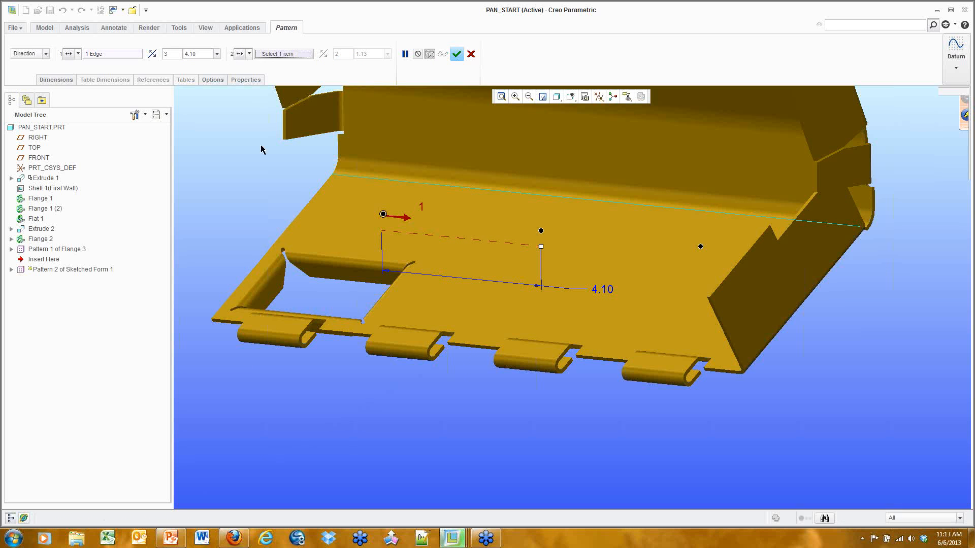
pyautogui.click(300, 213)
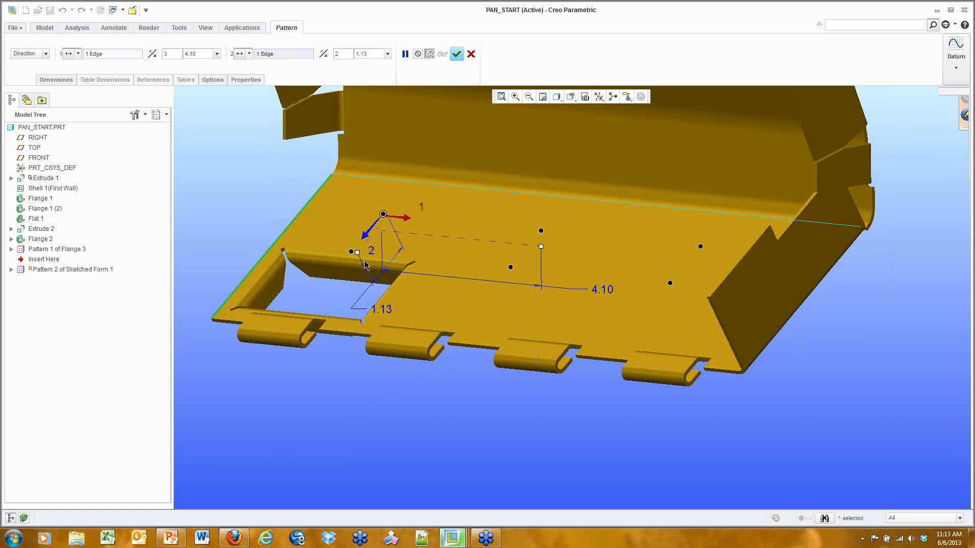
pyautogui.moveTo(357, 253); pyautogui.dragTo(327, 284)
pyautogui.moveTo(394, 297)
pyautogui.mouseDown(button='middle')
pyautogui.moveTo(409, 295)
pyautogui.moveTo(390, 288)
pyautogui.mouseUp(button='middle')
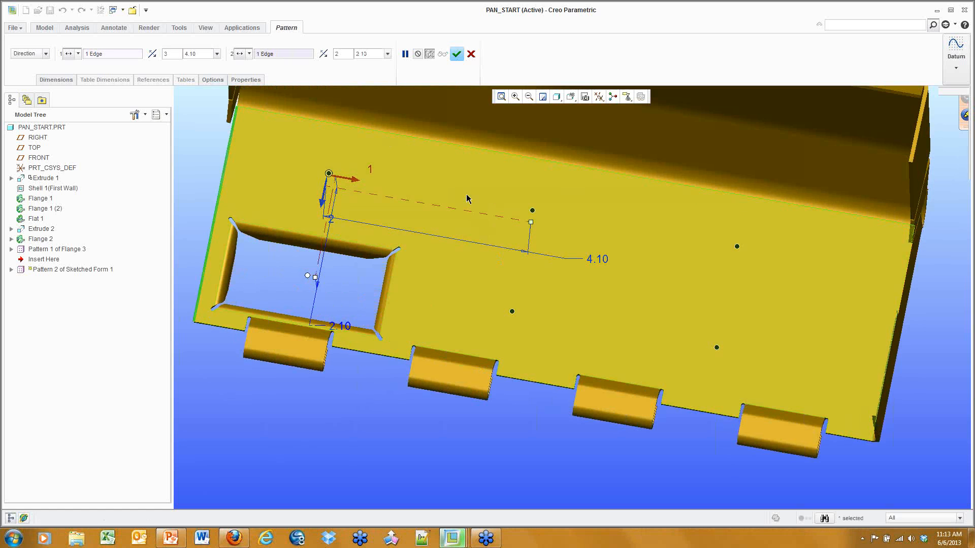
# Increase the first direction's spacing to 4.20 and complete the form pattern
pyautogui.moveTo(532, 222); pyautogui.dragTo(536, 223)
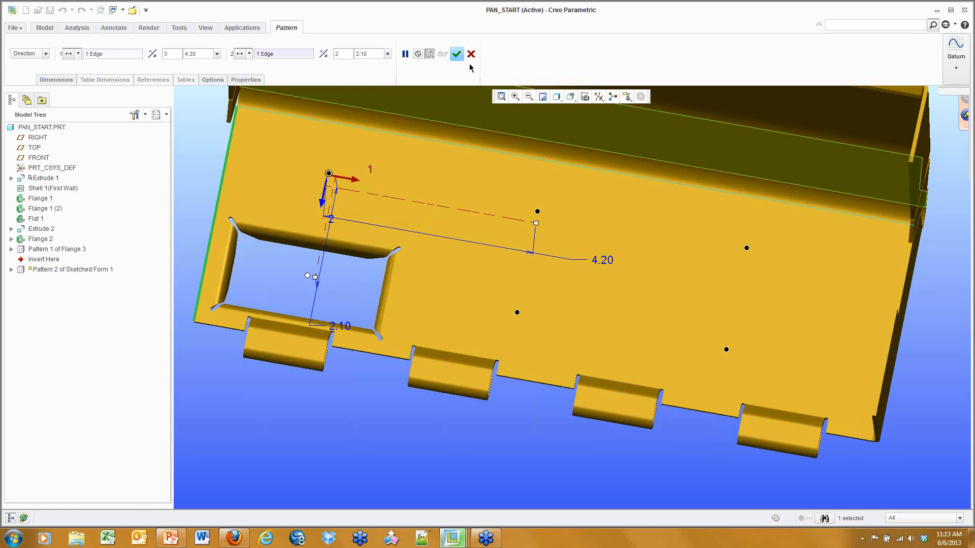
pyautogui.click(456, 54)
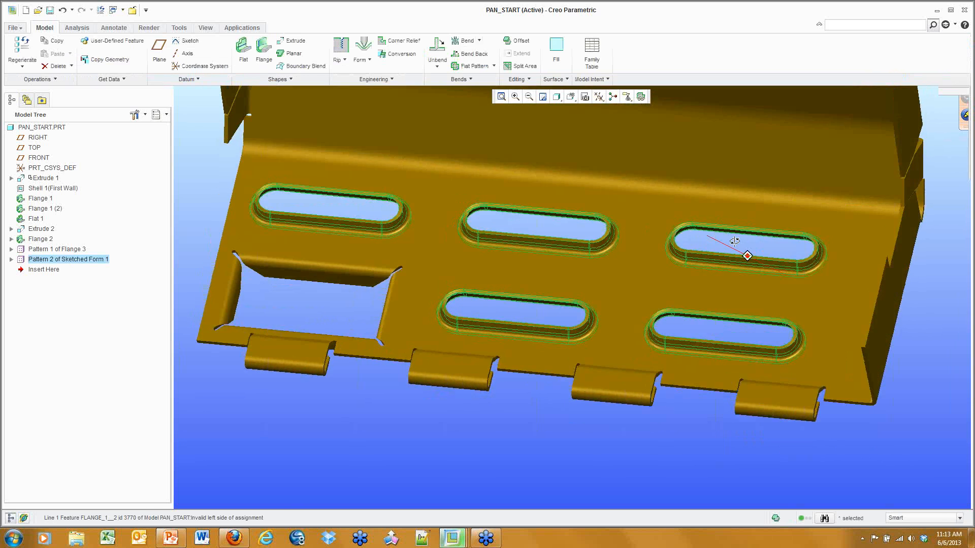
pyautogui.moveTo(735, 241); pyautogui.dragTo(737, 244, button='middle')
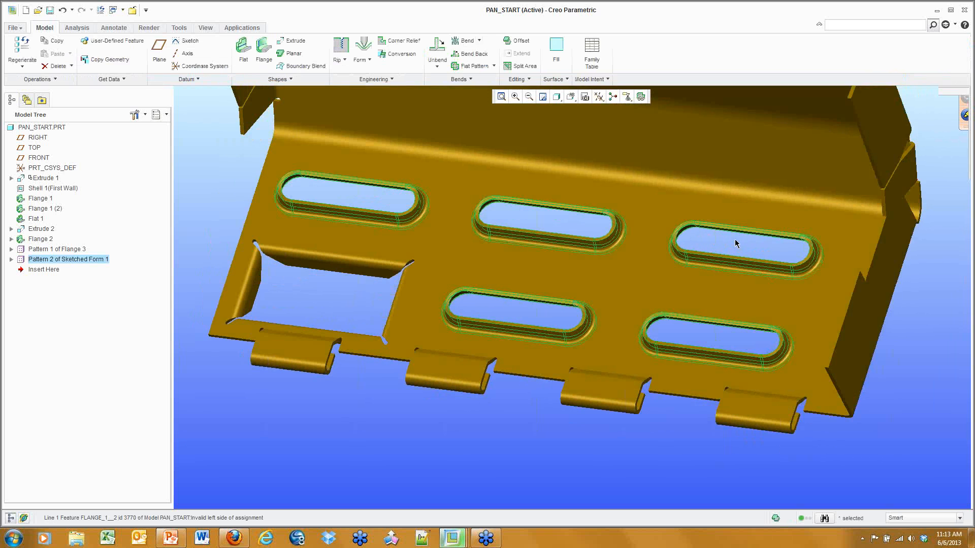
pyautogui.click(917, 306)
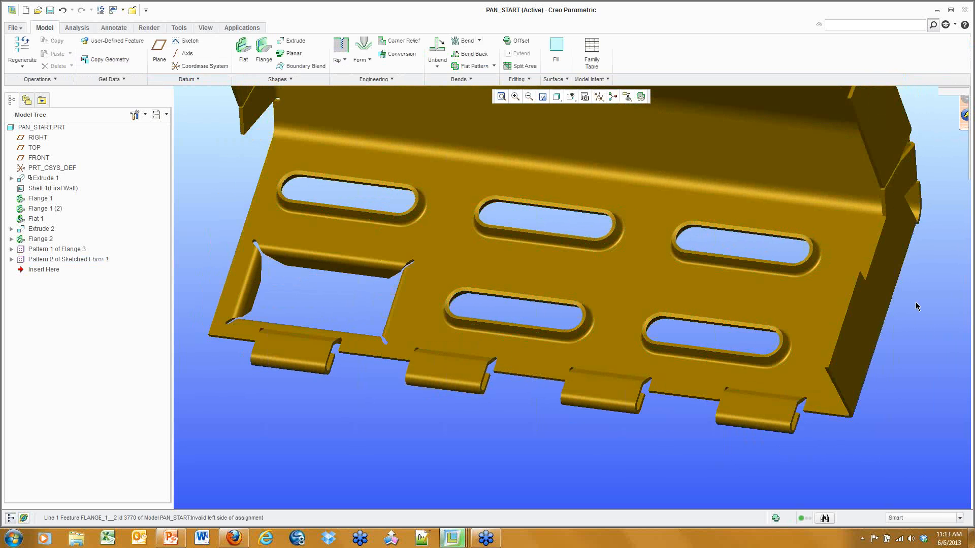
# Switch to the DISC_FMX part and restrict selection to surface regions for flexible modeling
pyautogui.click(968, 22)
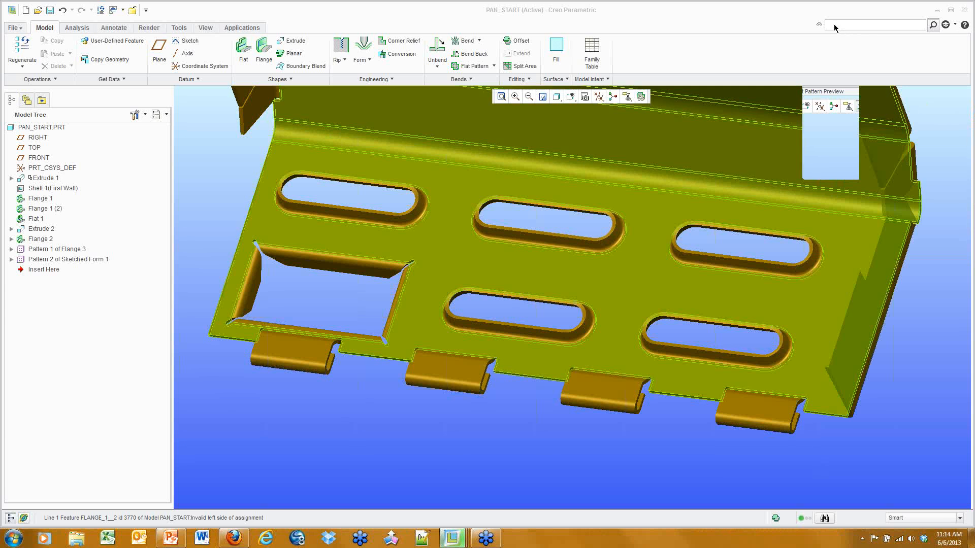
pyautogui.click(132, 16)
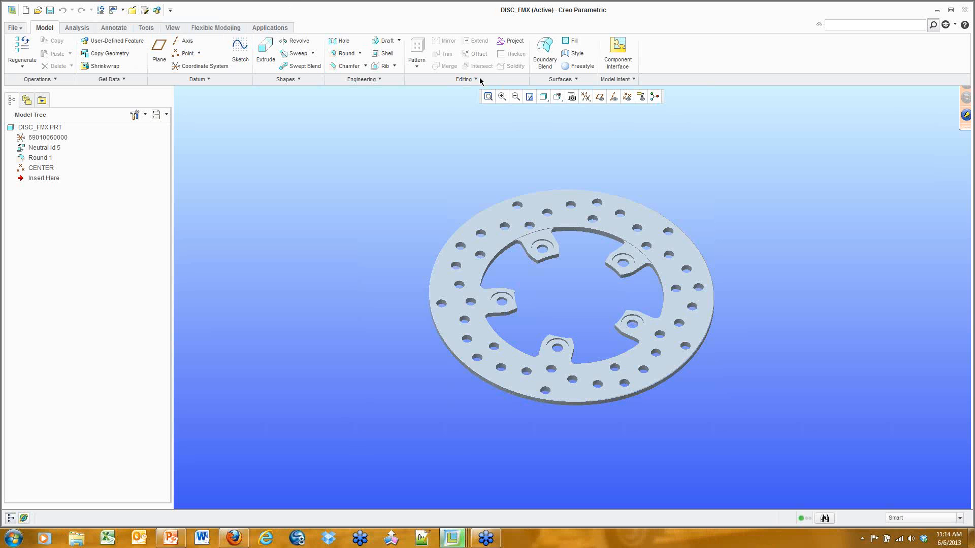
pyautogui.click(227, 31)
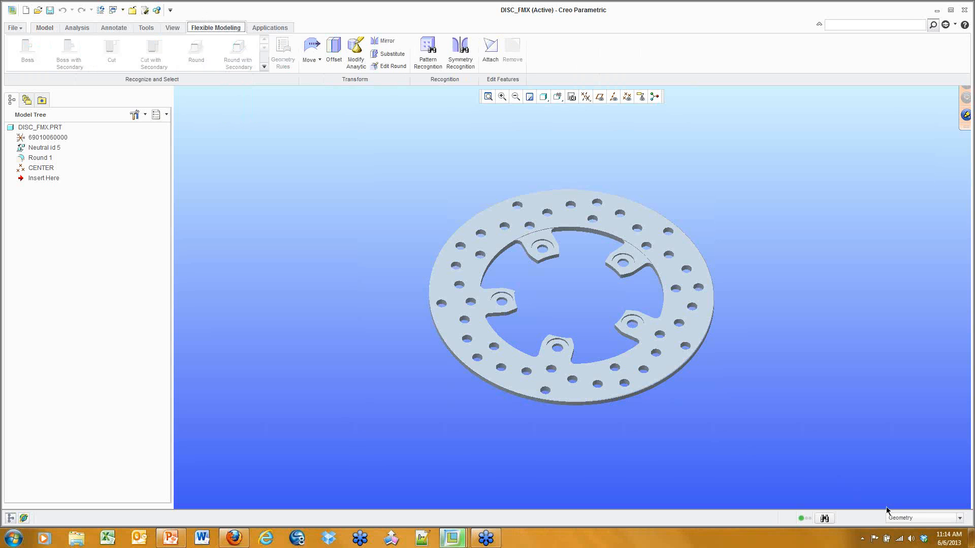
pyautogui.click(915, 517)
pyautogui.click(906, 491)
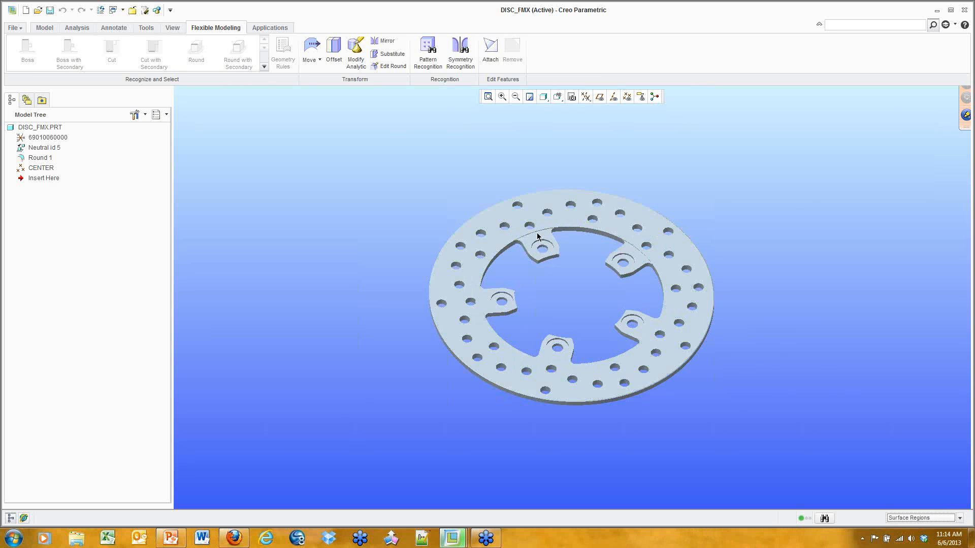
# Select one inner mounting tab of the disc as a boss with secondary shapes, including the rounded corner surfaces on both sides
pyautogui.scroll(-3, 588, 273)
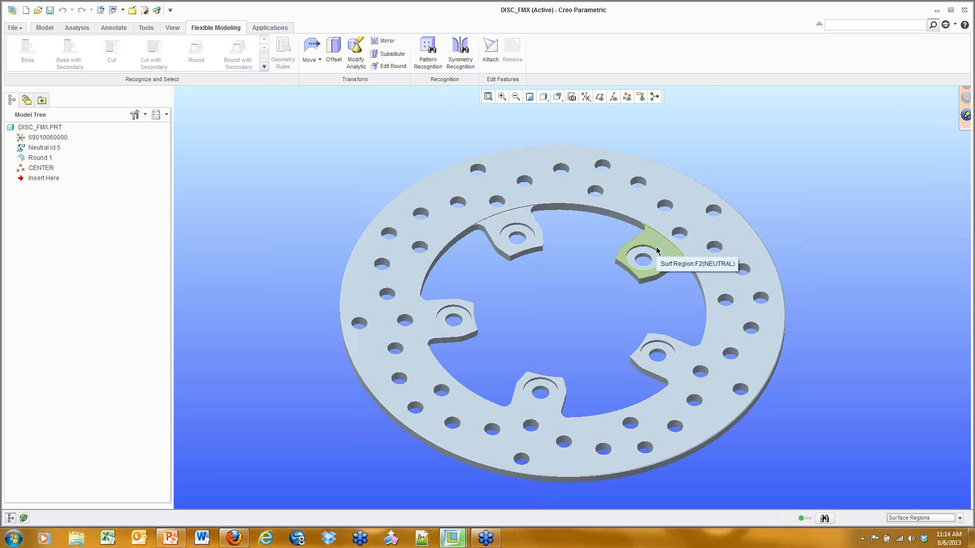
pyautogui.click(530, 222)
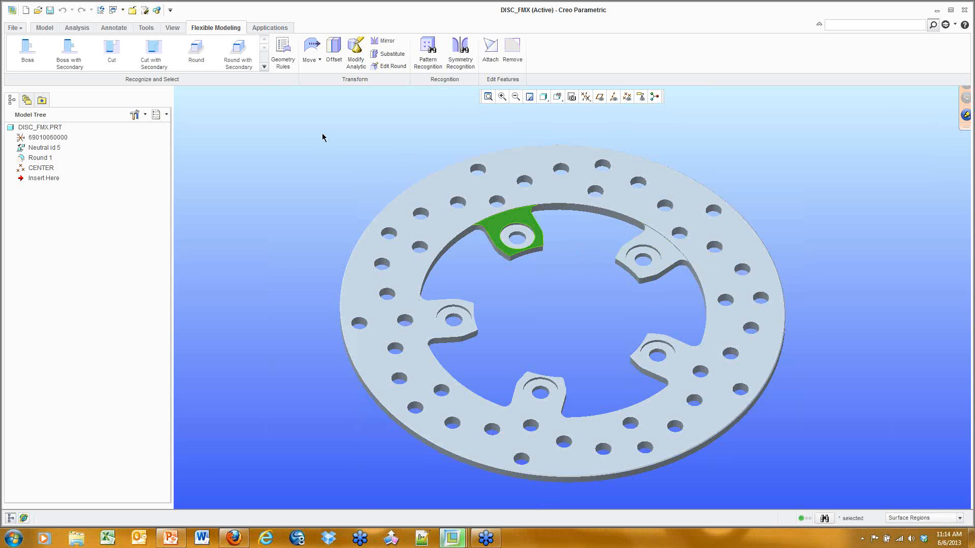
pyautogui.click(75, 55)
pyautogui.scroll(4, 483, 238)
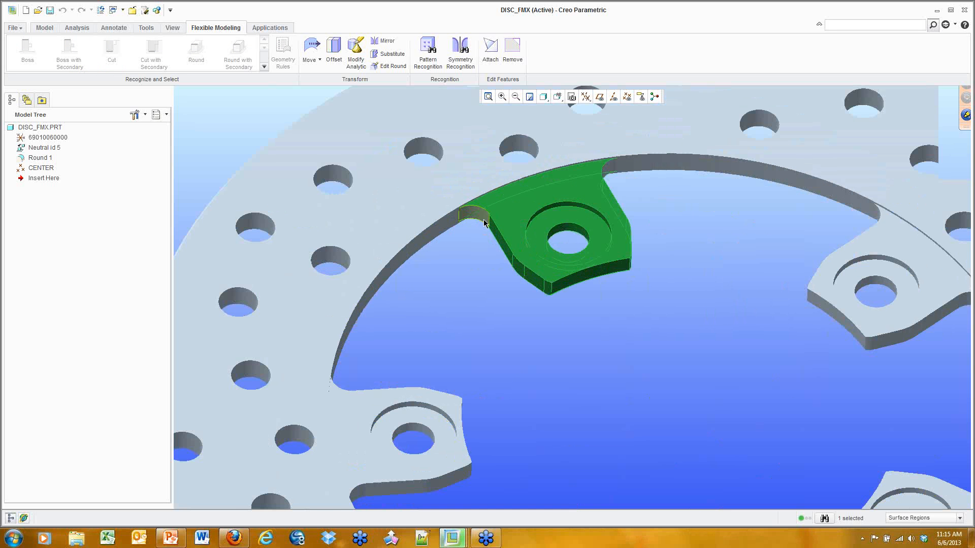
pyautogui.keyDown('ctrl'); pyautogui.click(483, 223); pyautogui.keyUp('ctrl')
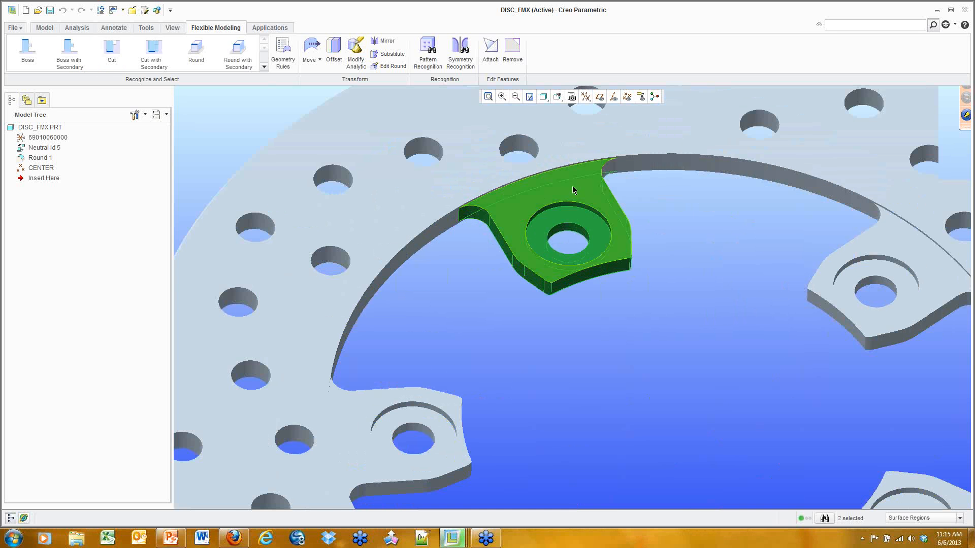
pyautogui.keyDown('ctrl'); pyautogui.click(609, 172); pyautogui.keyUp('ctrl')
# Recognize the mounting tab pattern, allow editing, and change it to 6 instances spaced 60 degrees apart
pyautogui.click(427, 49)
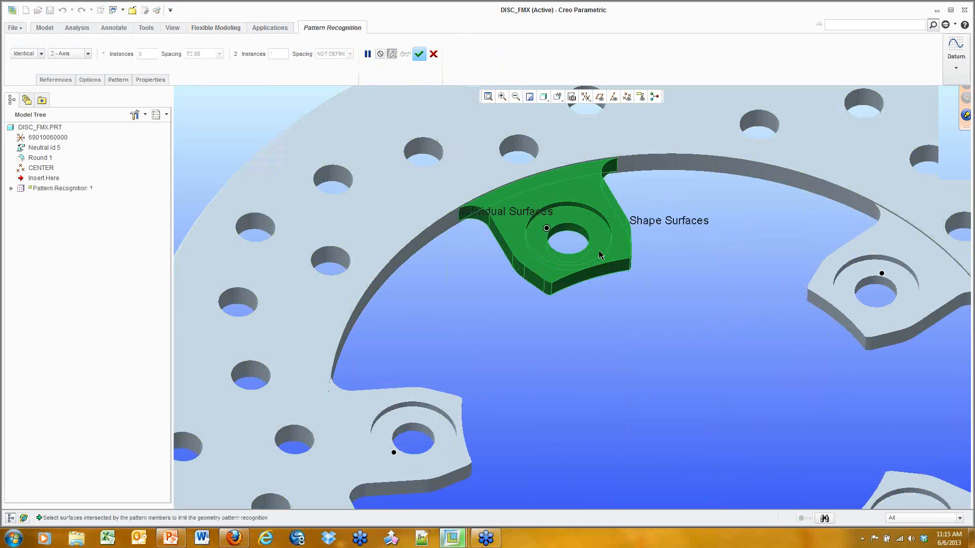
pyautogui.scroll(-4, 643, 312)
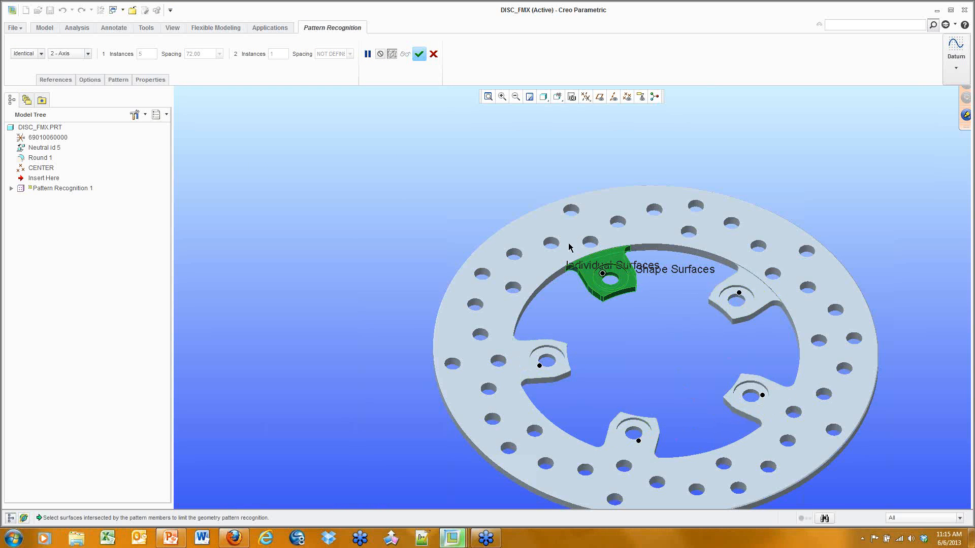
pyautogui.click(96, 81)
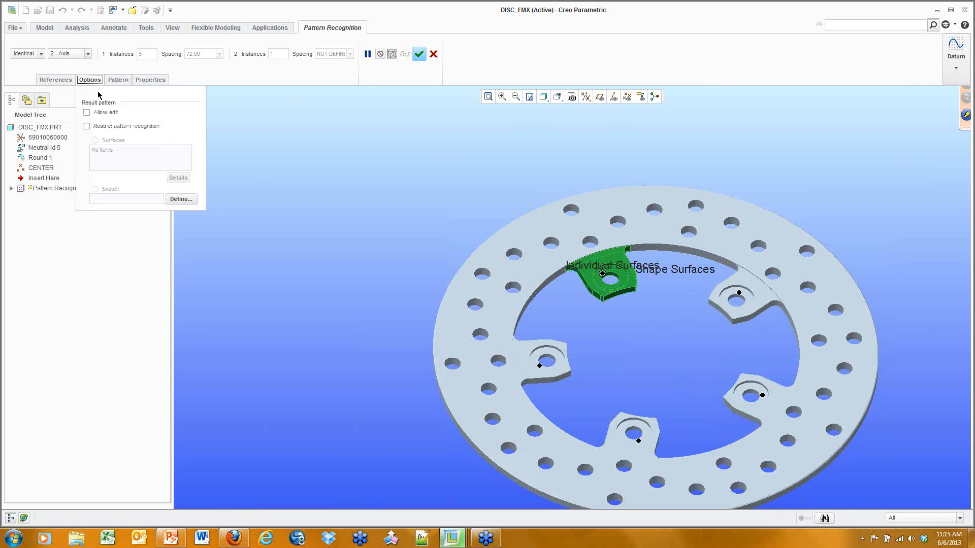
pyautogui.doubleClick(138, 54)
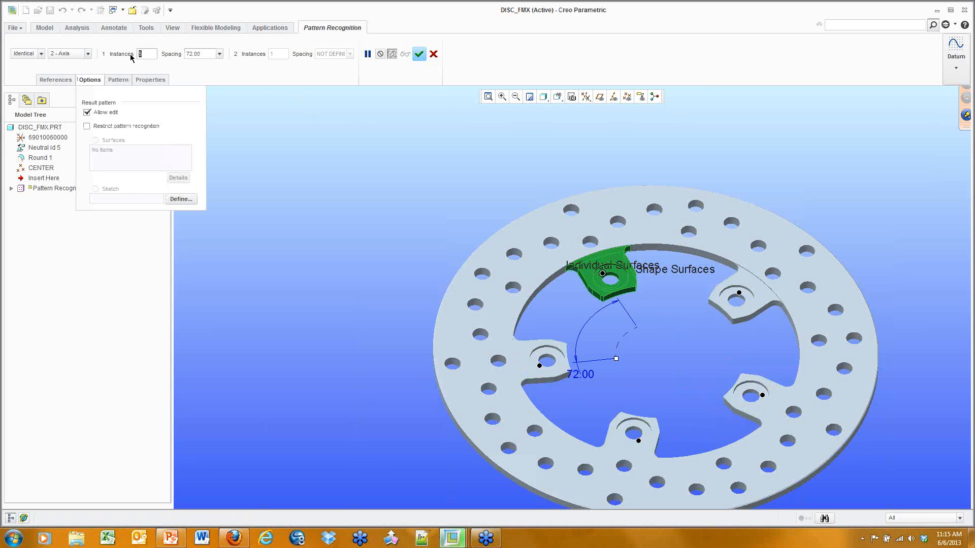
pyautogui.write('6')
pyautogui.click(187, 54)
pyautogui.write('66')
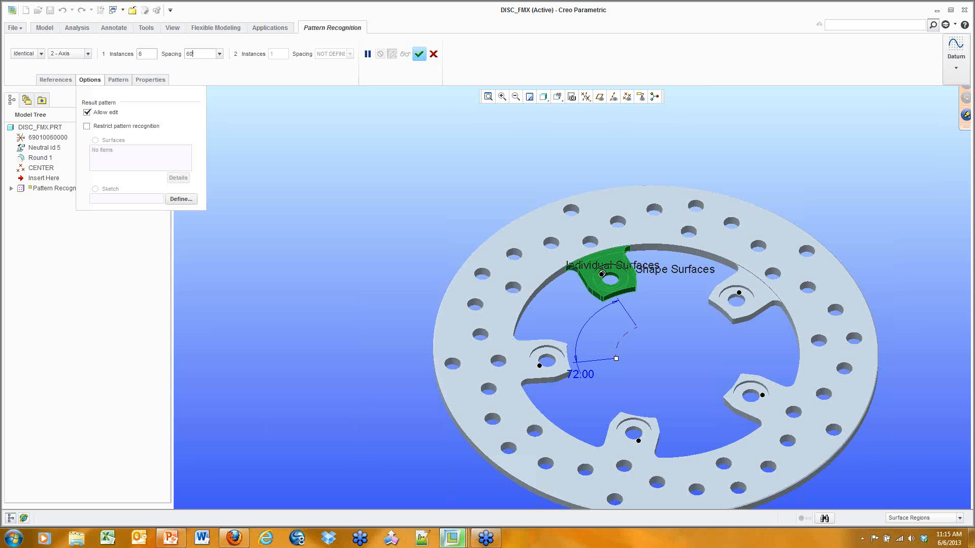
pyautogui.click(92, 79)
pyautogui.click(419, 54)
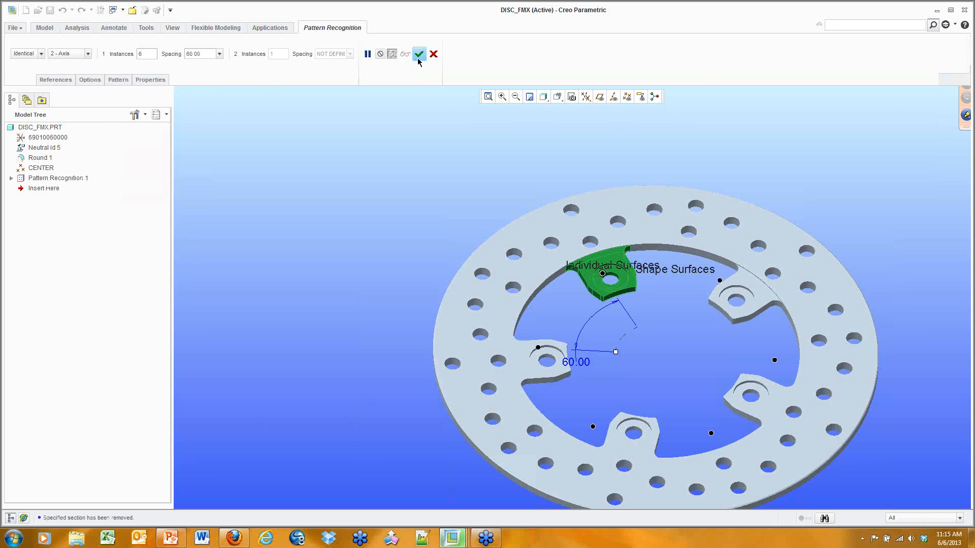
pyautogui.click(426, 191)
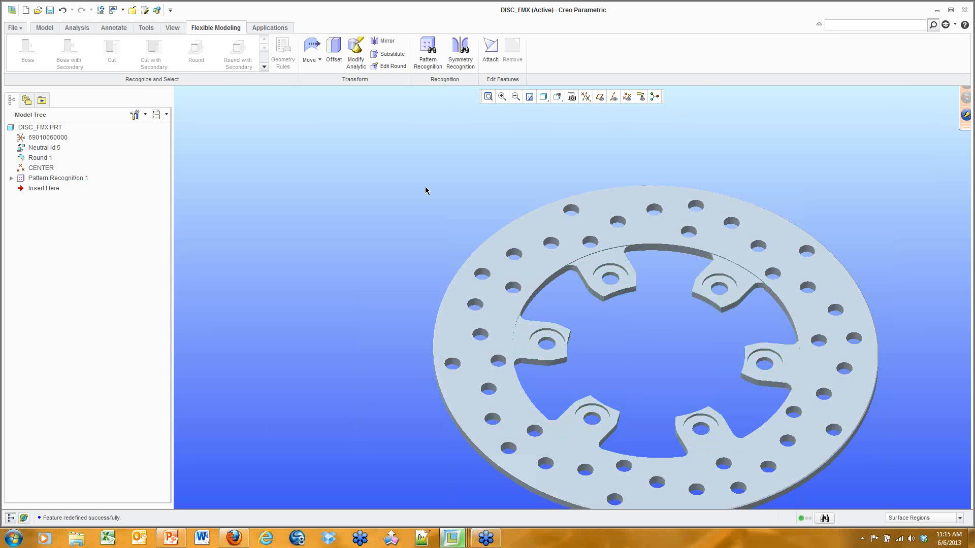
# Recognize the spatial pattern of small holes around the disc from one outer hole's surface
pyautogui.keyDown('shift'); pyautogui.moveTo(642, 279); pyautogui.dragTo(593, 249, button='middle'); pyautogui.keyUp('shift')
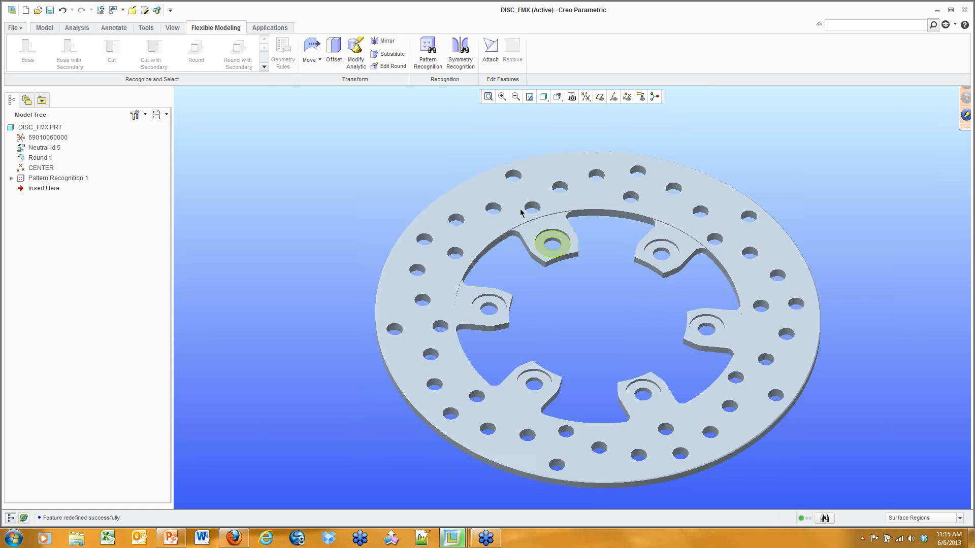
pyautogui.click(638, 171)
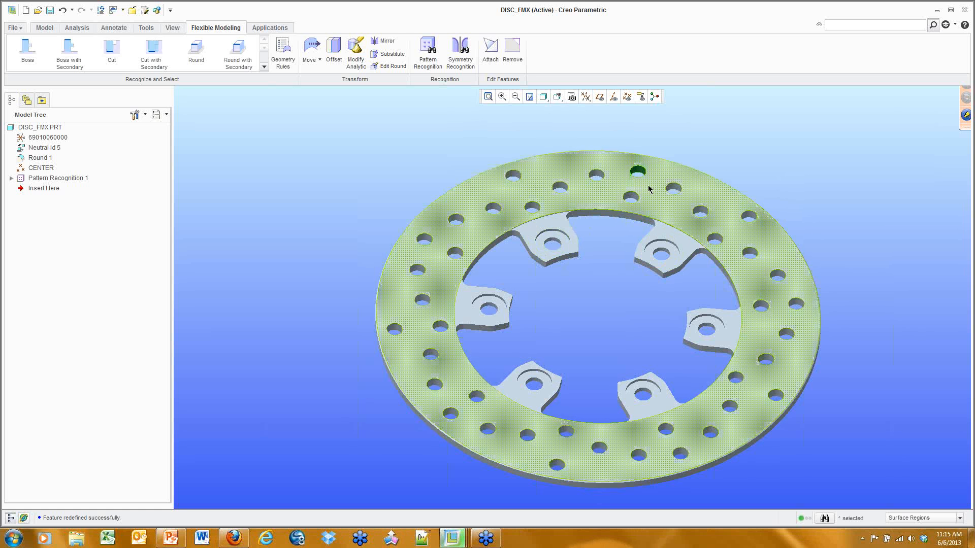
pyautogui.click(425, 50)
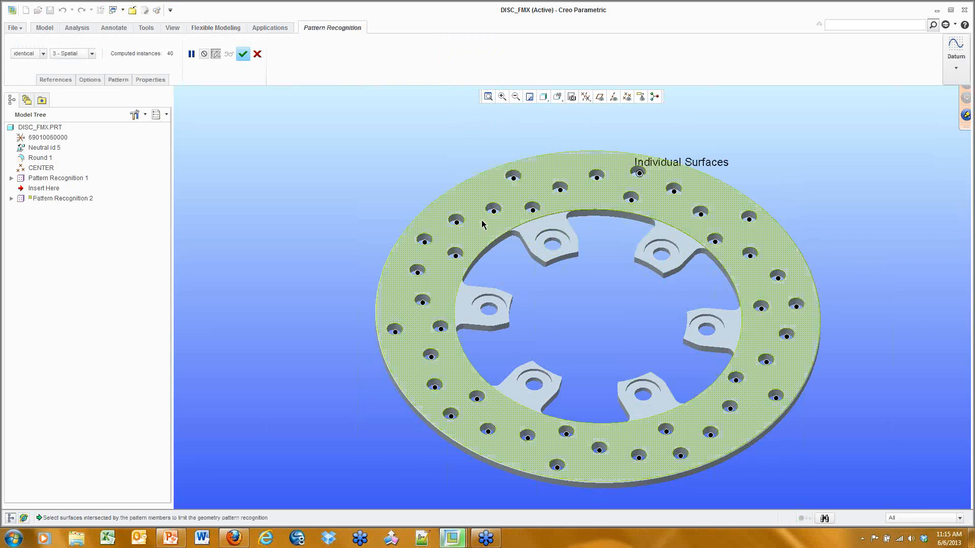
pyautogui.click(243, 53)
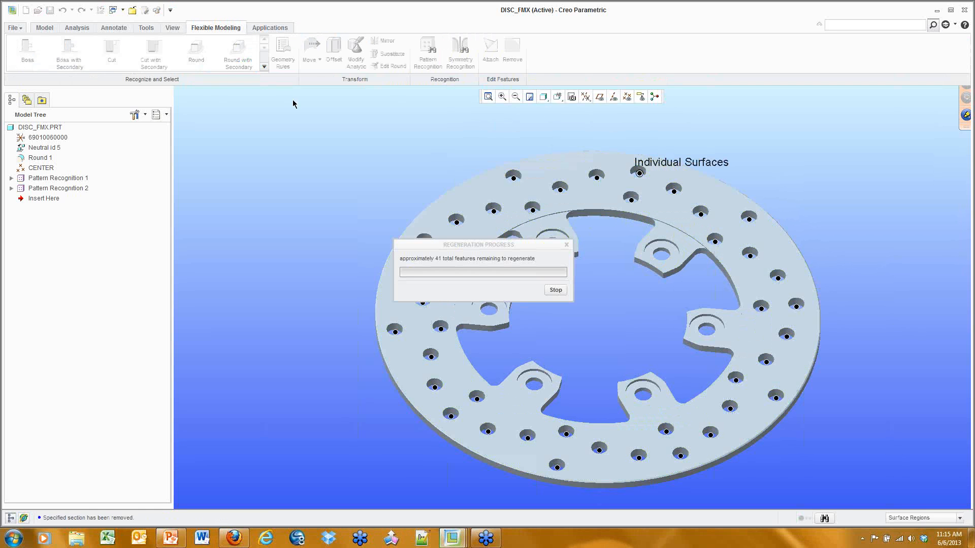
# Switch to the SP115050_MOD_FMX part and show its bosses and angled tubes from a lower side angle
pyautogui.click(273, 213)
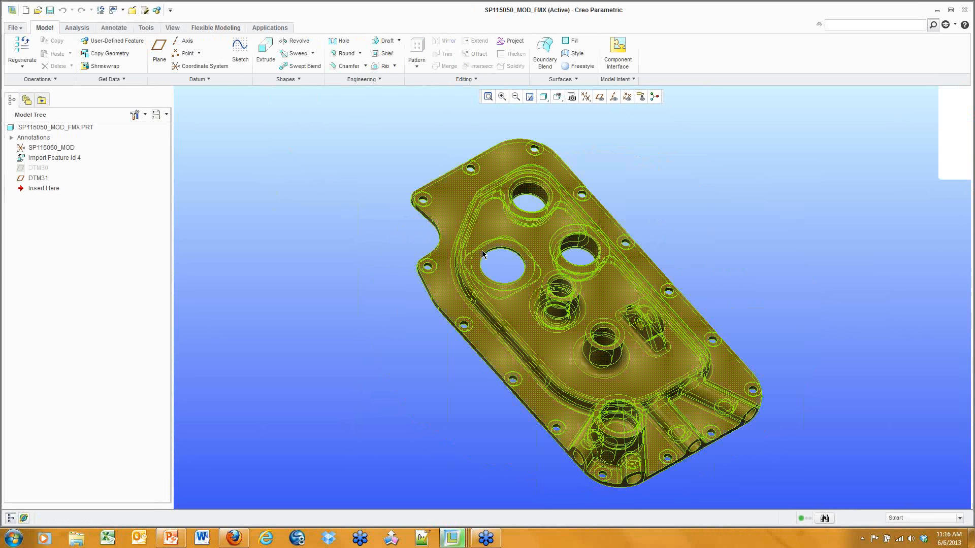
pyautogui.moveTo(746, 249); pyautogui.dragTo(757, 312, button='middle')
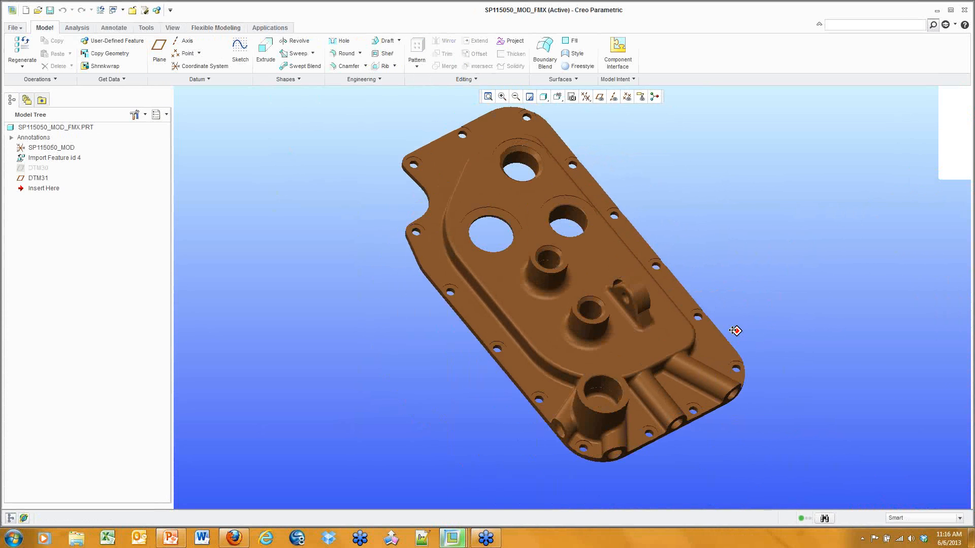
pyautogui.moveTo(702, 348)
pyautogui.mouseDown(button='middle')
pyautogui.moveTo(647, 262)
pyautogui.moveTo(638, 281)
pyautogui.moveTo(654, 283)
pyautogui.moveTo(646, 267)
pyautogui.moveTo(641, 338)
pyautogui.moveTo(616, 310)
pyautogui.moveTo(592, 312)
pyautogui.moveTo(608, 245)
pyautogui.mouseUp(button='middle')
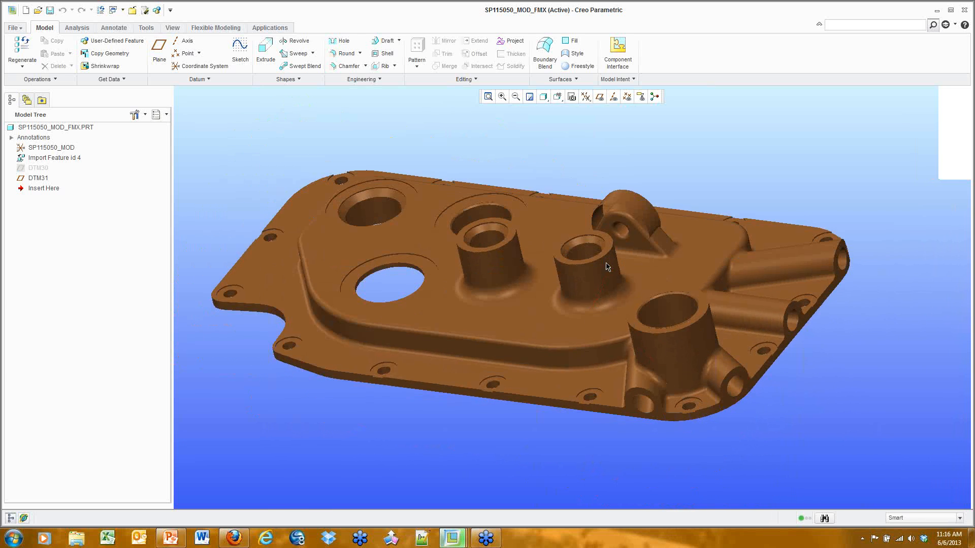
# Check which geometry belongs to the import feature and locate datum plane DTM31 in the model tree
pyautogui.click(79, 160)
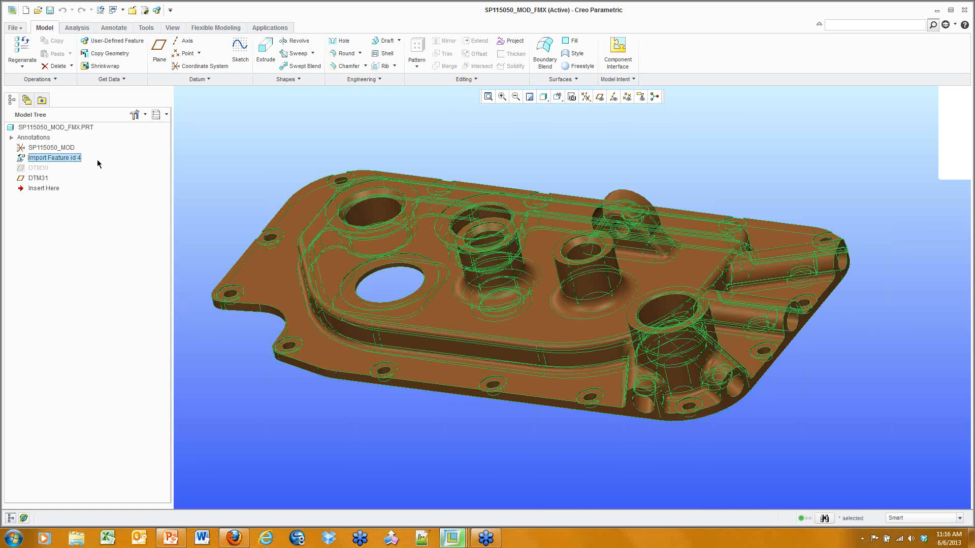
pyautogui.click(38, 179)
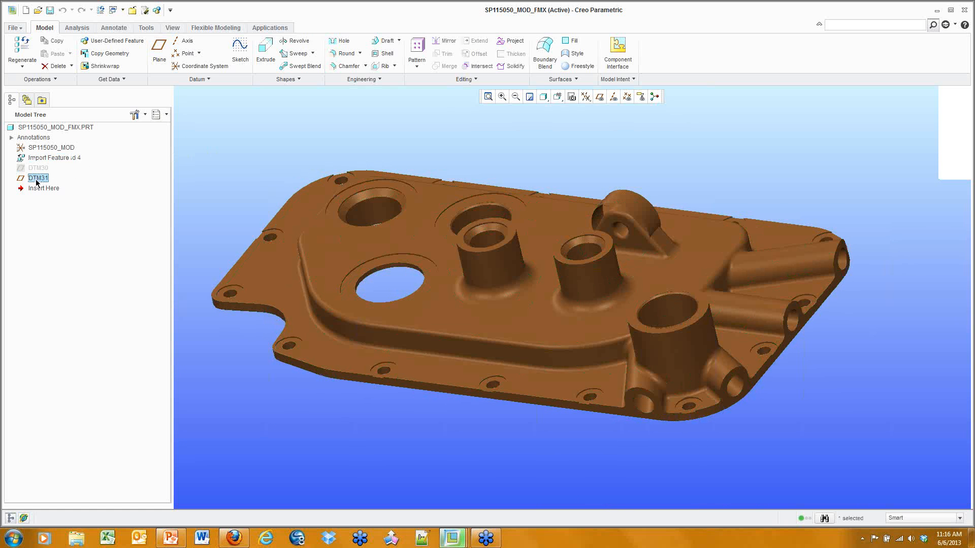
pyautogui.click(215, 141)
pyautogui.moveTo(252, 234); pyautogui.dragTo(252, 214, button='middle')
pyautogui.moveTo(233, 216); pyautogui.dragTo(244, 223, button='middle')
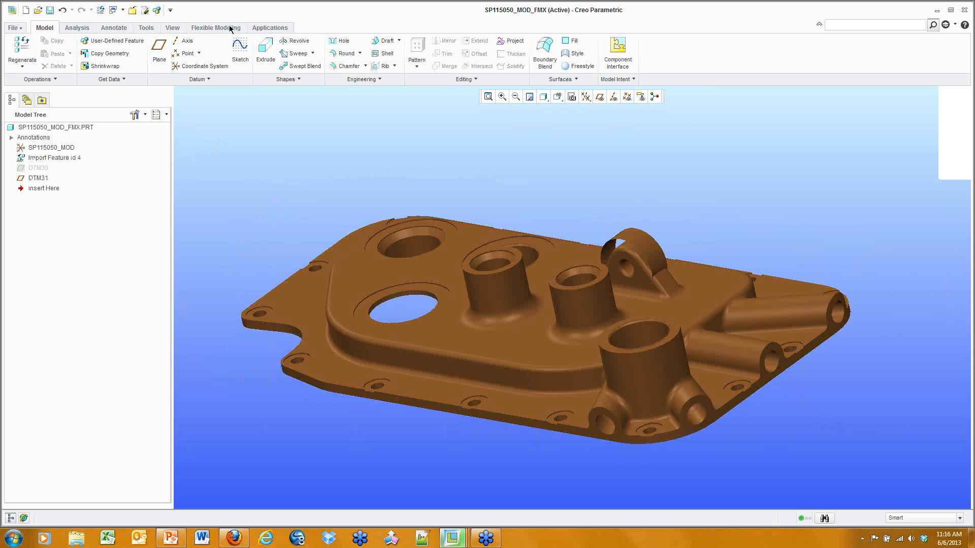
# Restrict selection to surface regions for flexible modeling and select the large corner cylinder as a boss with secondary shapes
pyautogui.click(231, 28)
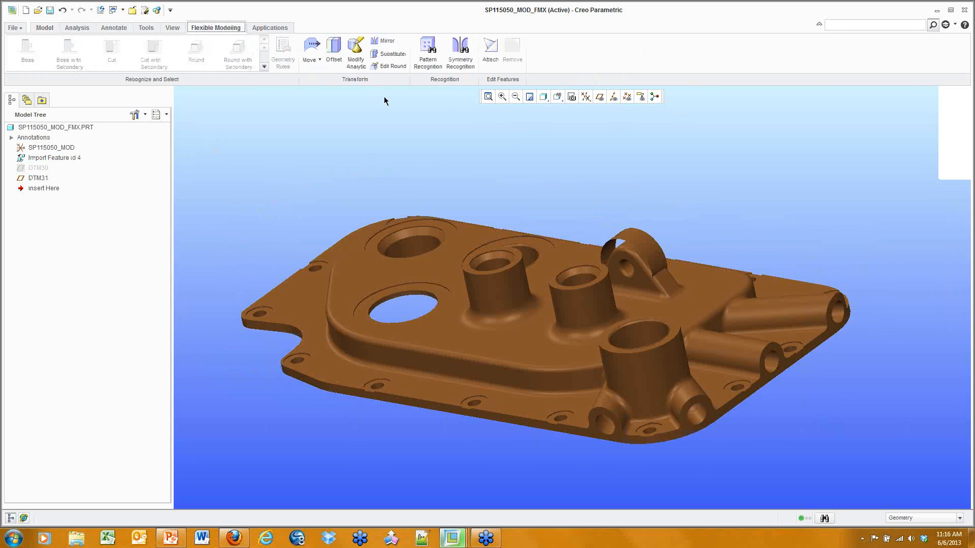
pyautogui.click(938, 519)
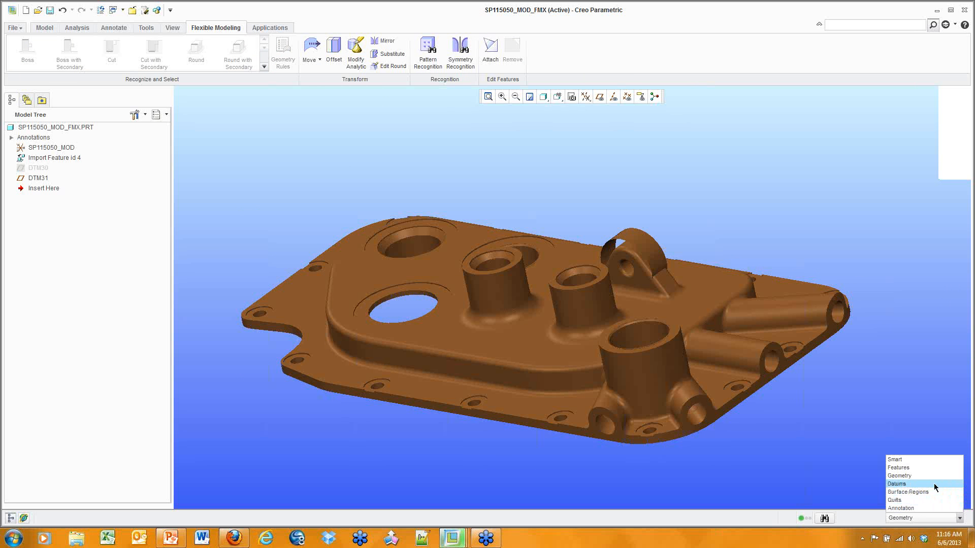
pyautogui.click(917, 492)
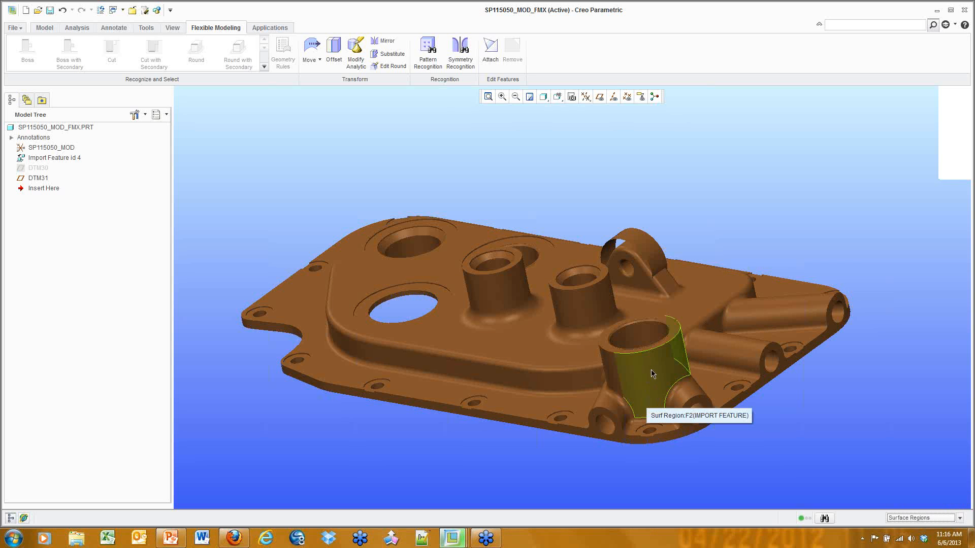
pyautogui.moveTo(773, 330); pyautogui.dragTo(658, 335, button='middle')
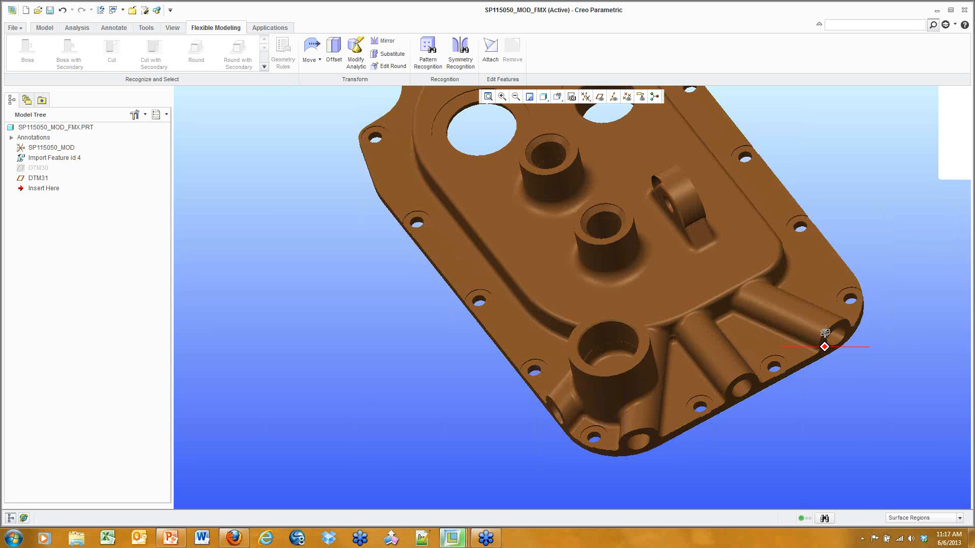
pyautogui.hotkey('ctrl', 'd')
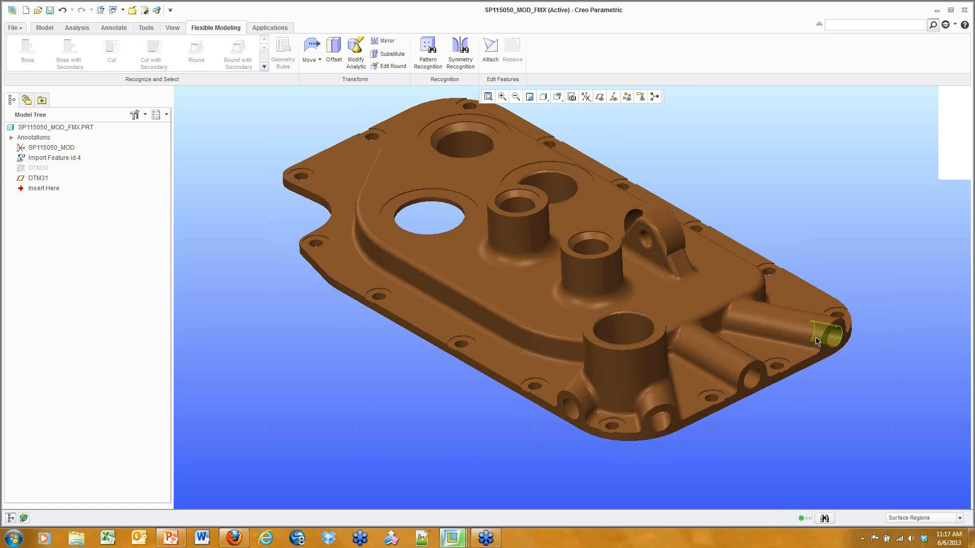
pyautogui.keyDown('shift'); pyautogui.moveTo(833, 329); pyautogui.dragTo(717, 223, button='middle'); pyautogui.keyUp('shift')
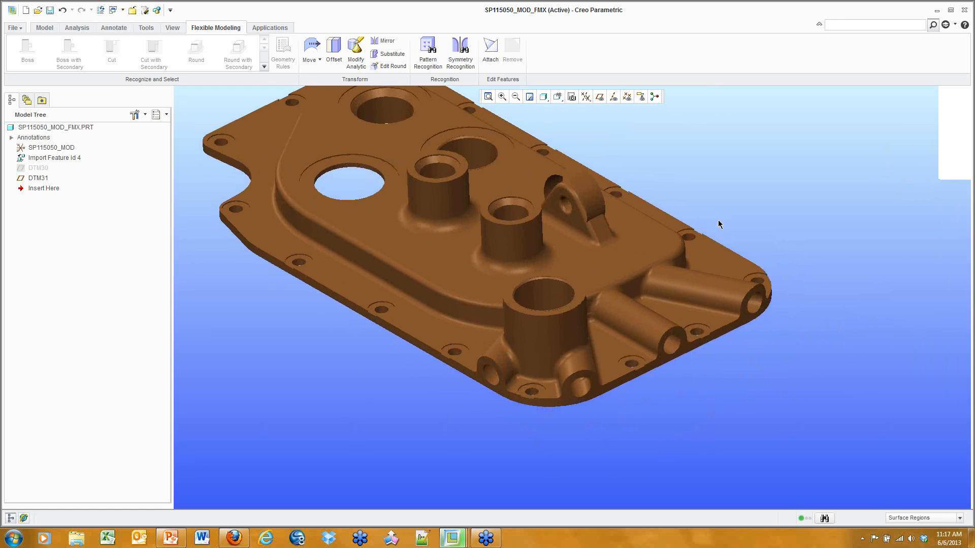
pyautogui.click(577, 335)
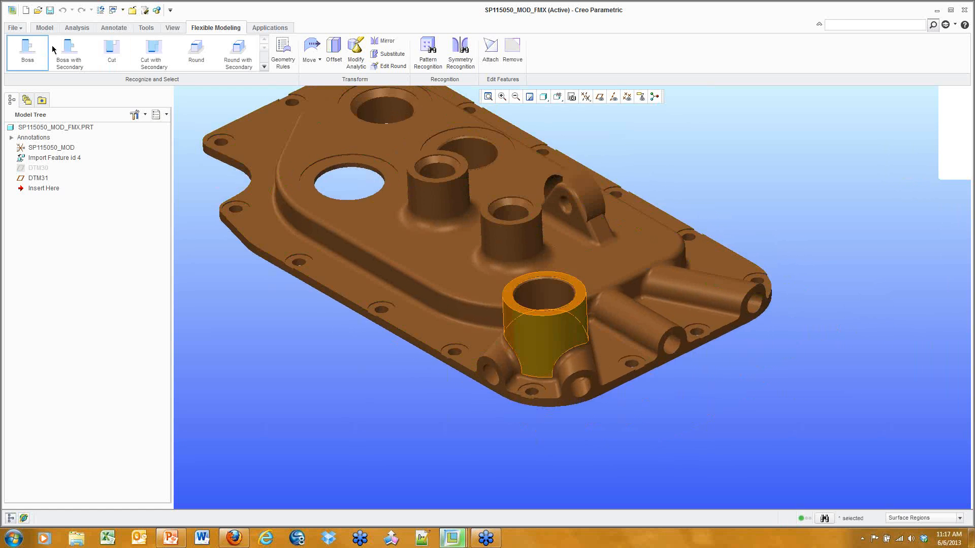
pyautogui.click(68, 49)
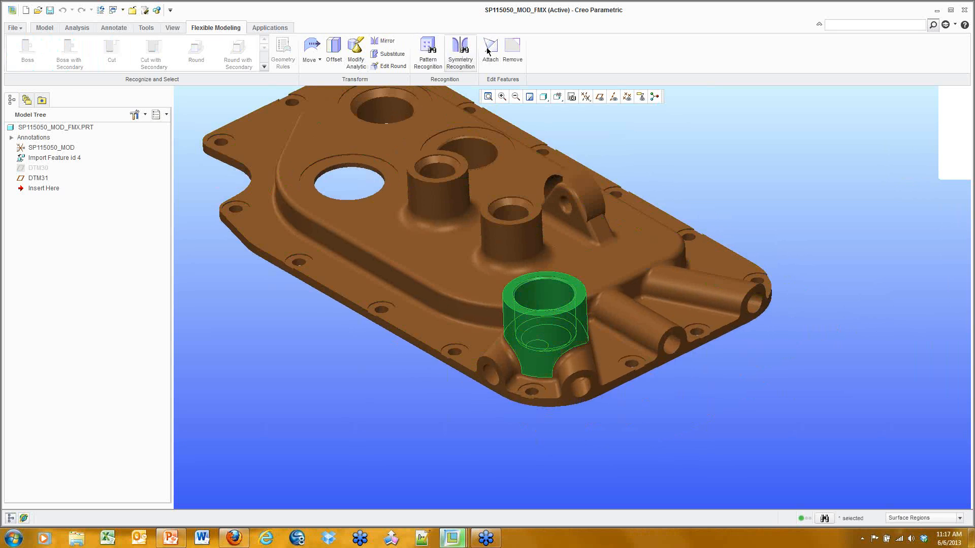
# Mirror the selected corner boss geometry about datum plane DTM31 and hide the datum planes
pyautogui.click(387, 41)
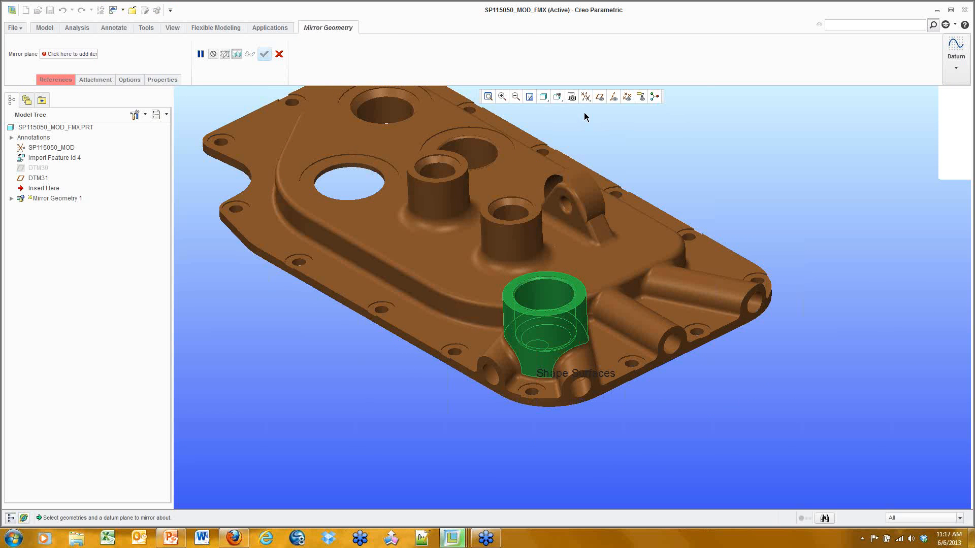
pyautogui.click(67, 54)
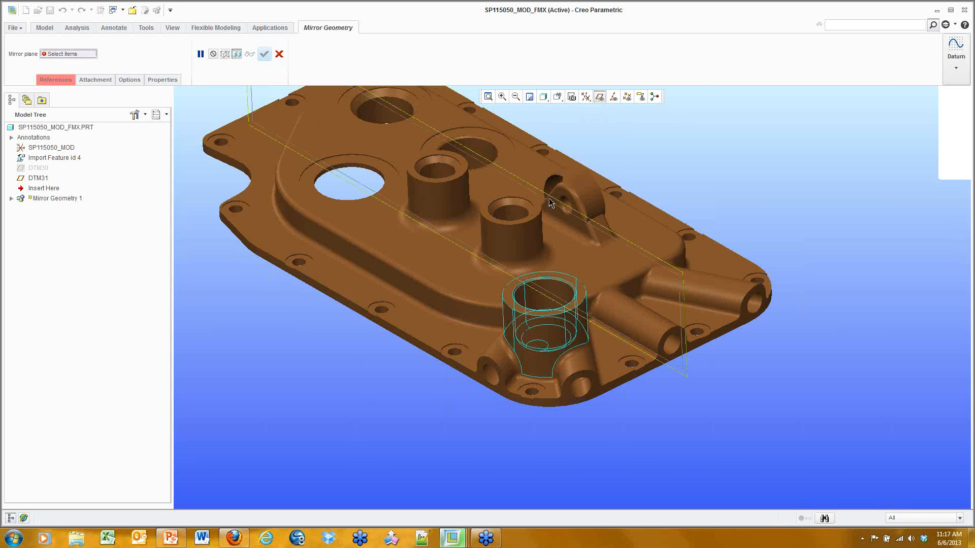
pyautogui.click(610, 239)
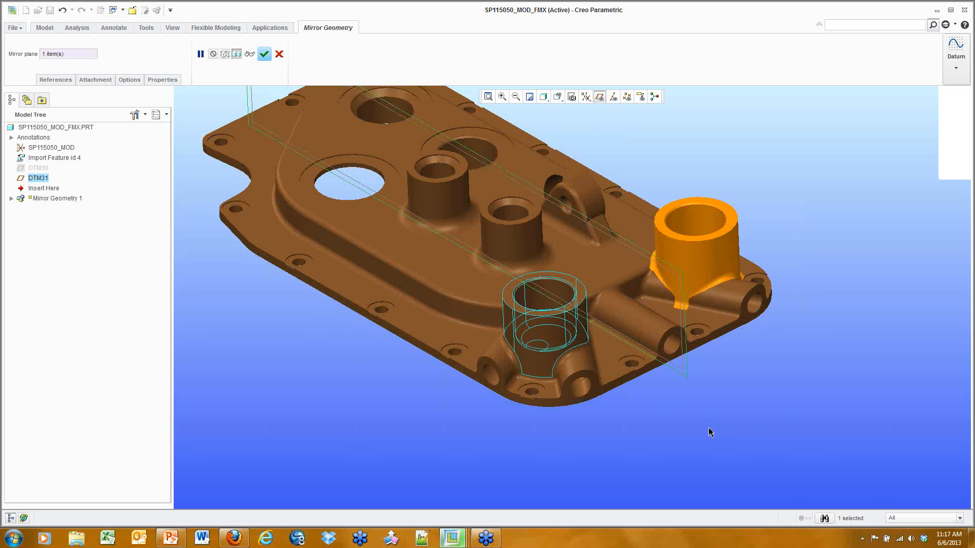
pyautogui.moveTo(709, 428)
pyautogui.mouseDown(button='middle')
pyautogui.moveTo(664, 418)
pyautogui.moveTo(643, 430)
pyautogui.moveTo(644, 449)
pyautogui.moveTo(696, 435)
pyautogui.moveTo(611, 443)
pyautogui.moveTo(597, 468)
pyautogui.moveTo(717, 413)
pyautogui.moveTo(707, 435)
pyautogui.mouseUp(button='middle')
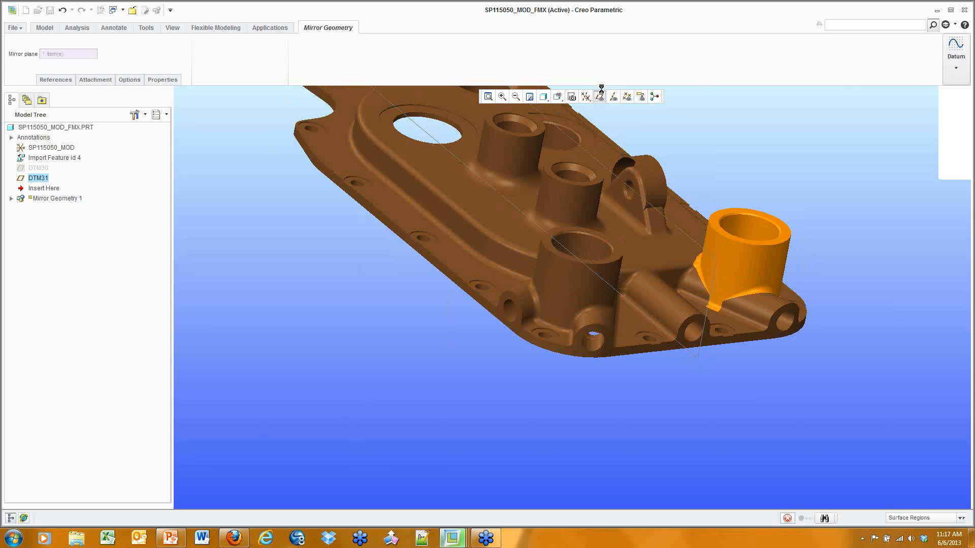
pyautogui.click(600, 97)
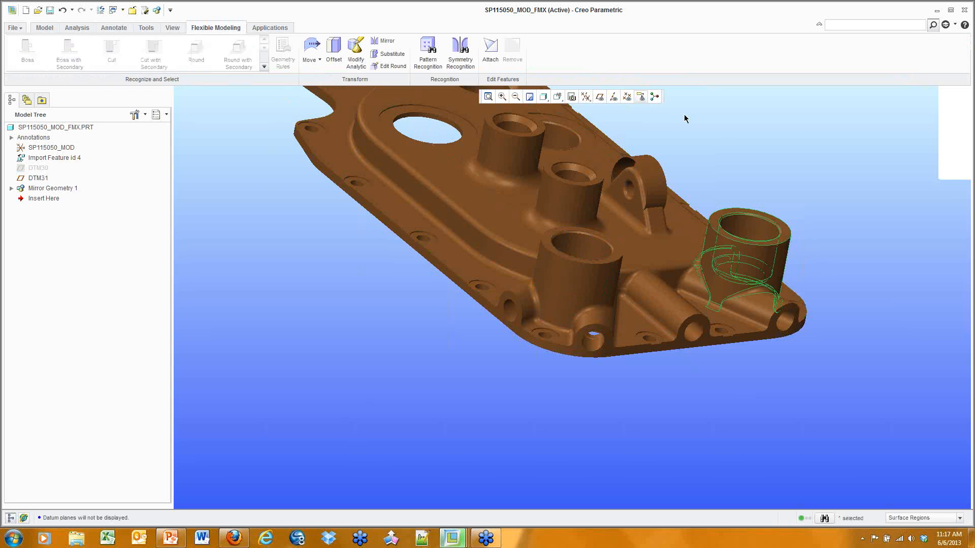
# Select the small cylindrical boss nearest the pierced lug as a boss with secondary shapes
pyautogui.moveTo(726, 131); pyautogui.dragTo(607, 285, button='middle')
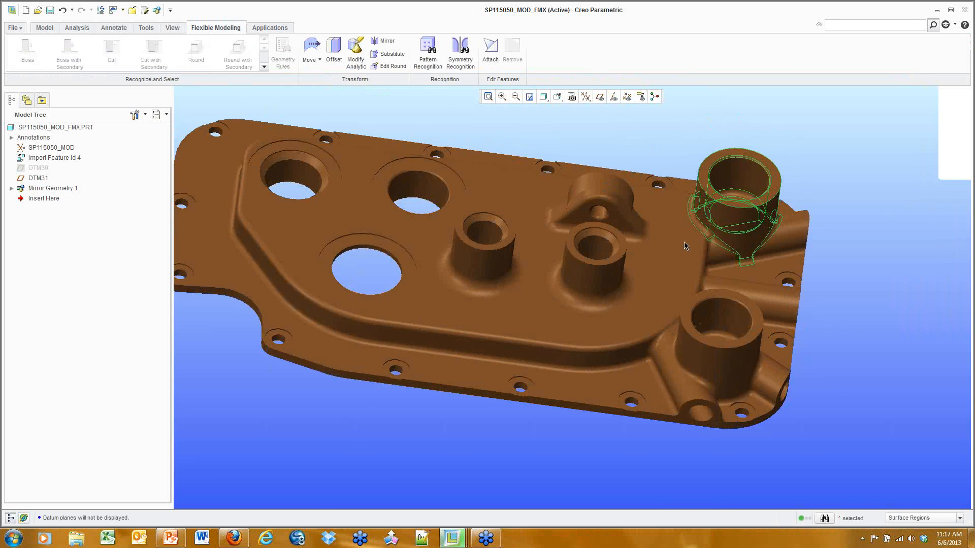
pyautogui.click(606, 285)
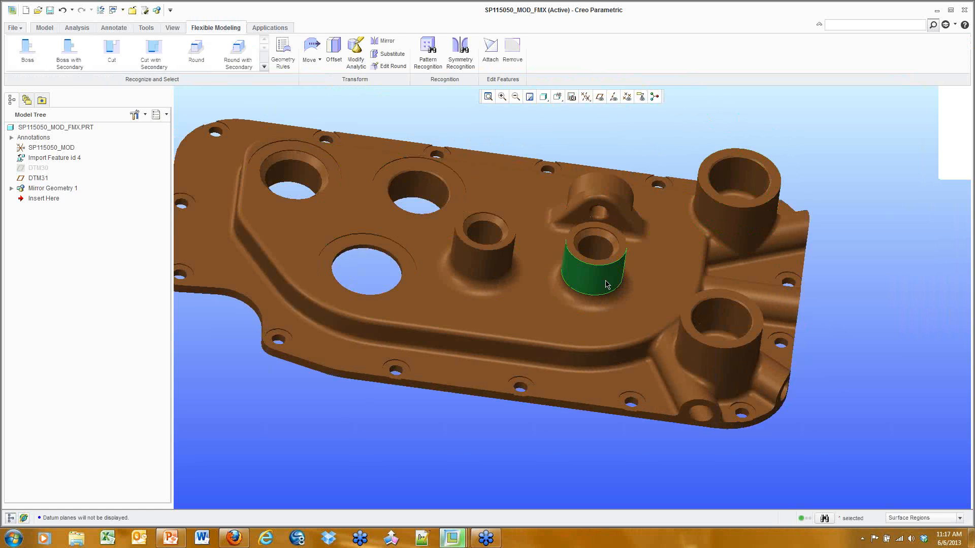
pyautogui.click(73, 47)
pyautogui.moveTo(599, 207)
pyautogui.mouseDown(button='middle')
pyautogui.moveTo(634, 178)
pyautogui.moveTo(604, 224)
pyautogui.mouseUp(button='middle')
# Move the selected boss freely towards the plate's outer edge until it straddles the raised step and the lower flange
pyautogui.click(311, 48)
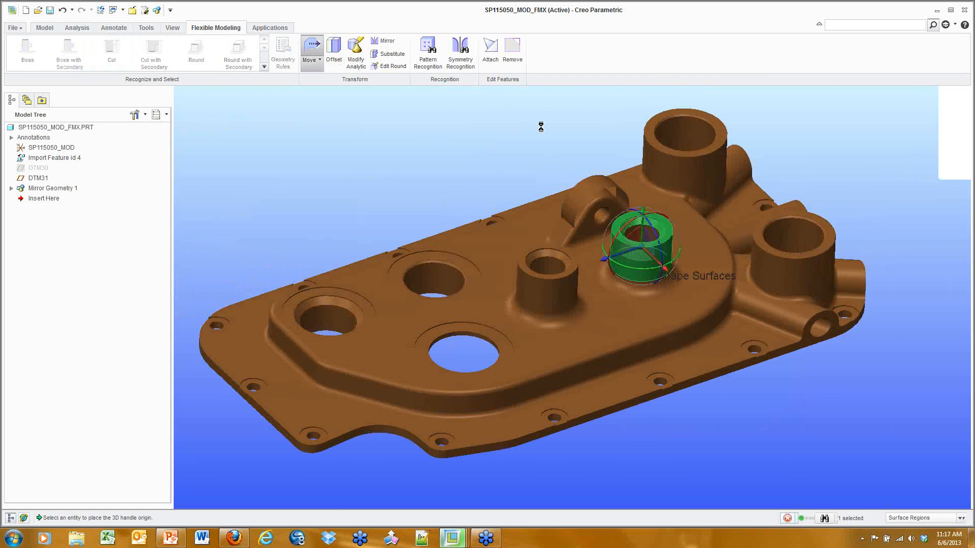
pyautogui.moveTo(663, 268); pyautogui.dragTo(676, 301)
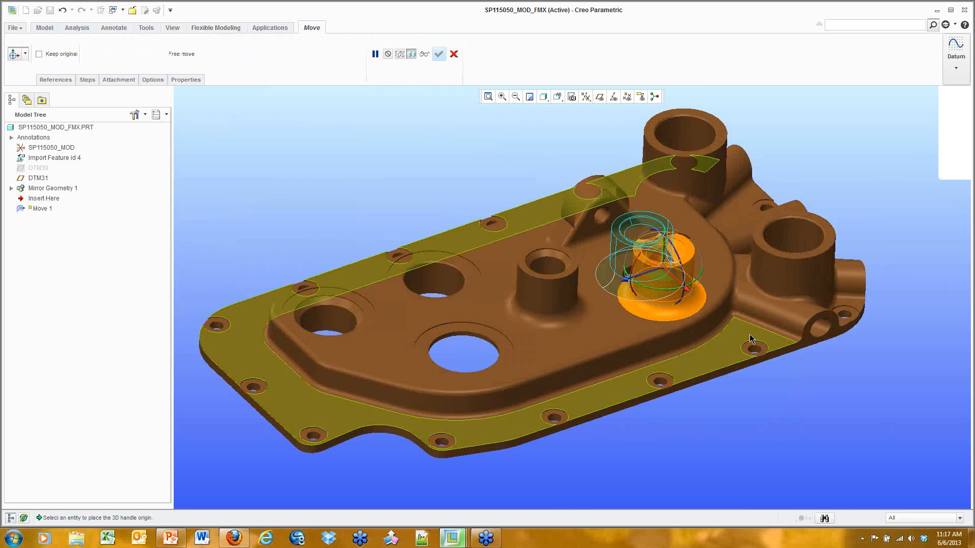
pyautogui.scroll(2, 713, 320)
pyautogui.scroll(-3, 713, 328)
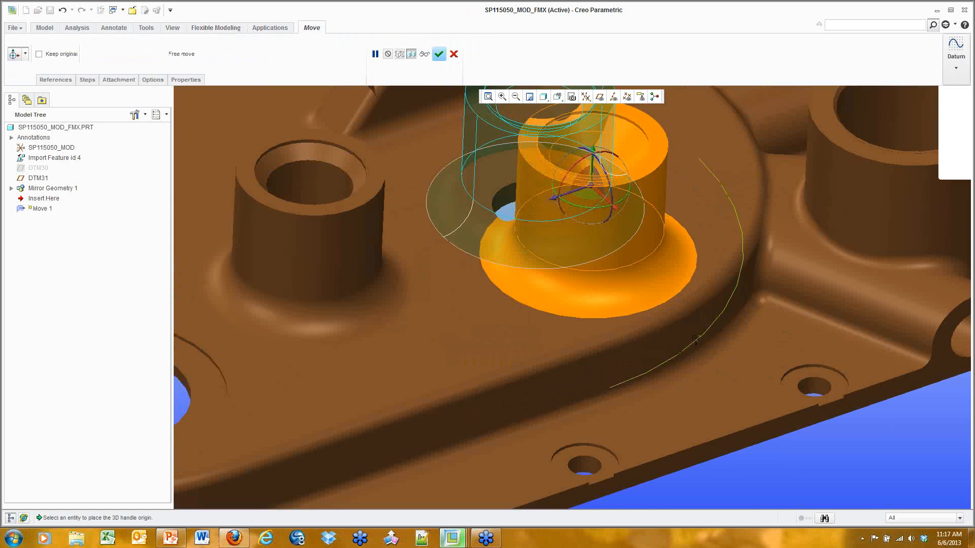
pyautogui.moveTo(694, 342)
pyautogui.mouseDown(button='middle')
pyautogui.moveTo(697, 325)
pyautogui.moveTo(716, 316)
pyautogui.moveTo(706, 330)
pyautogui.mouseUp(button='middle')
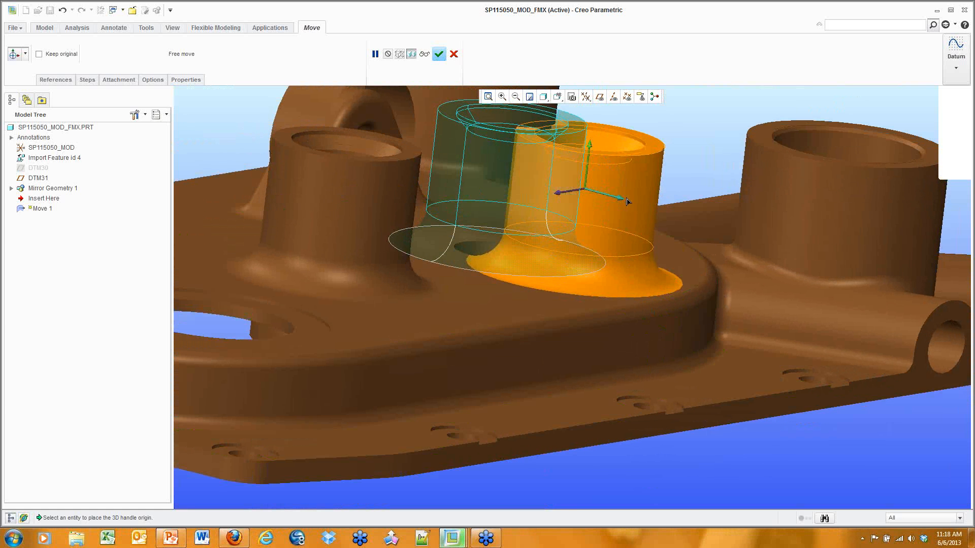
pyautogui.moveTo(628, 202); pyautogui.dragTo(674, 218)
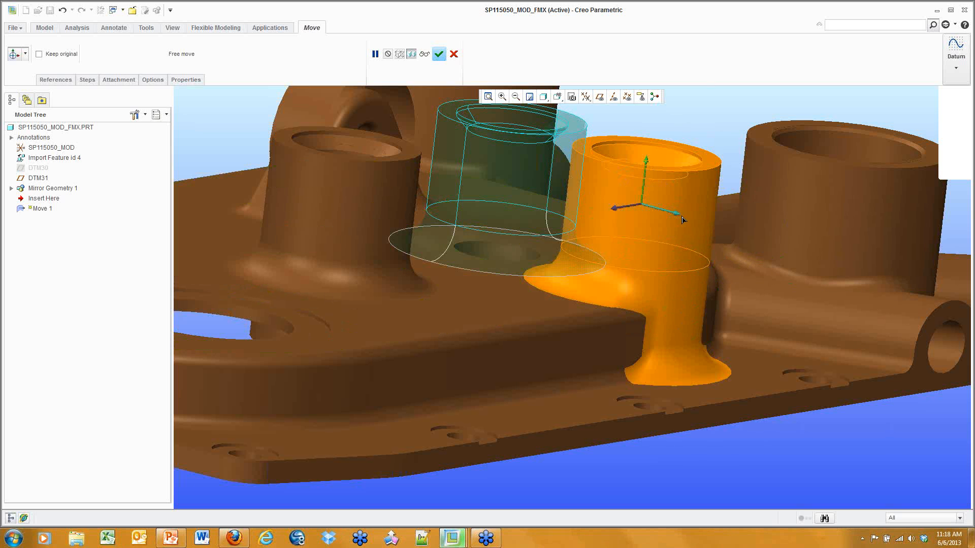
pyautogui.moveTo(685, 219); pyautogui.dragTo(688, 222)
pyautogui.moveTo(712, 265); pyautogui.dragTo(761, 305)
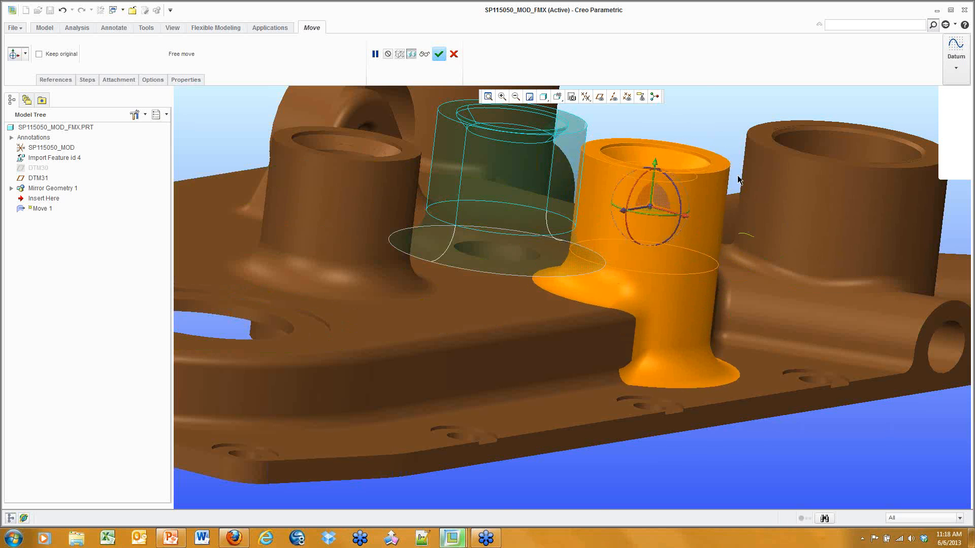
# Tilt the moved boss freely about its handle origin and accept the move
pyautogui.moveTo(728, 133); pyautogui.dragTo(720, 139, button='middle')
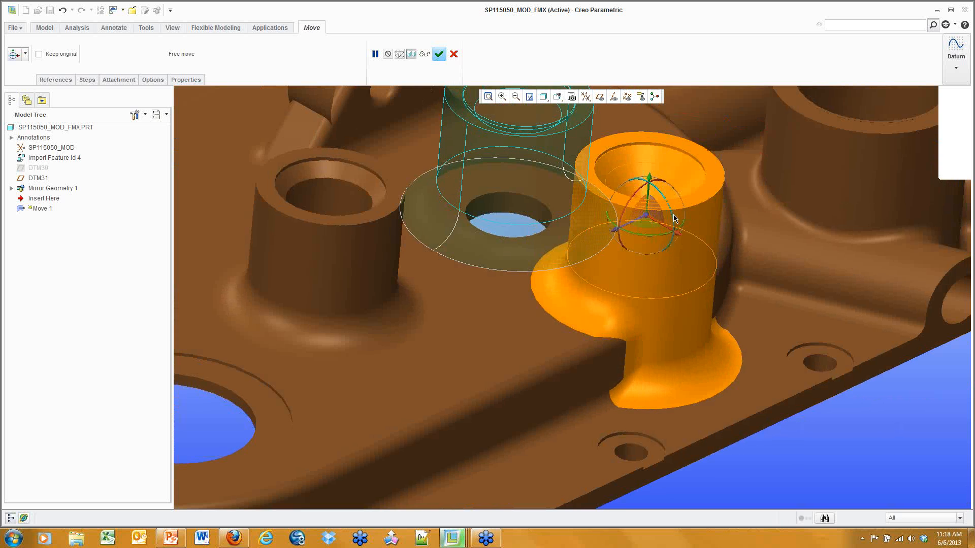
pyautogui.moveTo(675, 217); pyautogui.dragTo(676, 218)
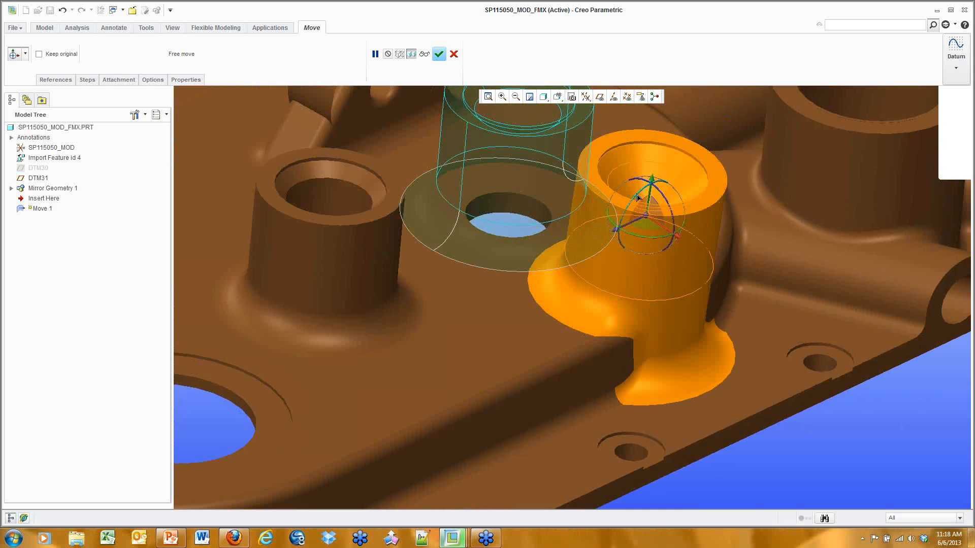
pyautogui.moveTo(637, 194); pyautogui.dragTo(630, 197)
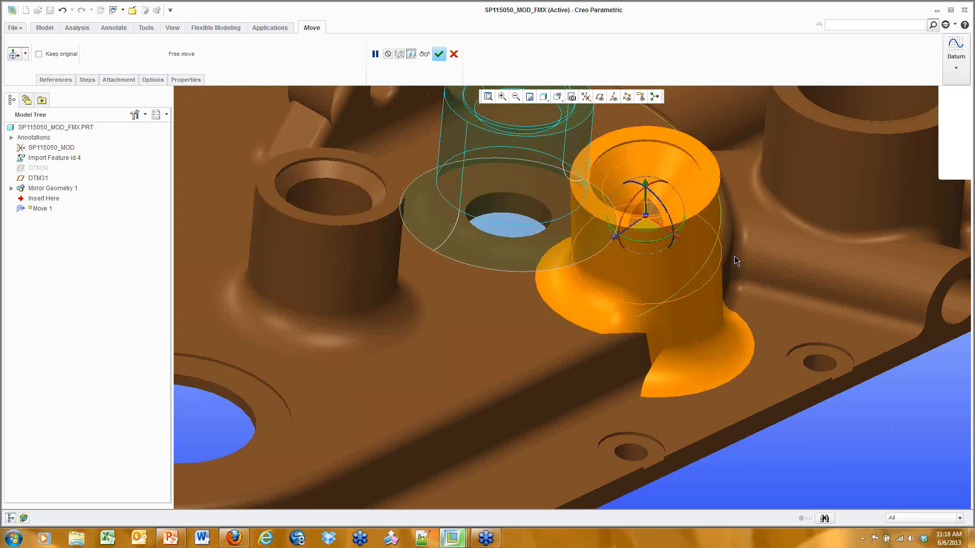
pyautogui.moveTo(715, 305)
pyautogui.mouseDown(button='middle')
pyautogui.moveTo(706, 283)
pyautogui.moveTo(675, 274)
pyautogui.moveTo(679, 289)
pyautogui.moveTo(799, 318)
pyautogui.mouseUp(button='middle')
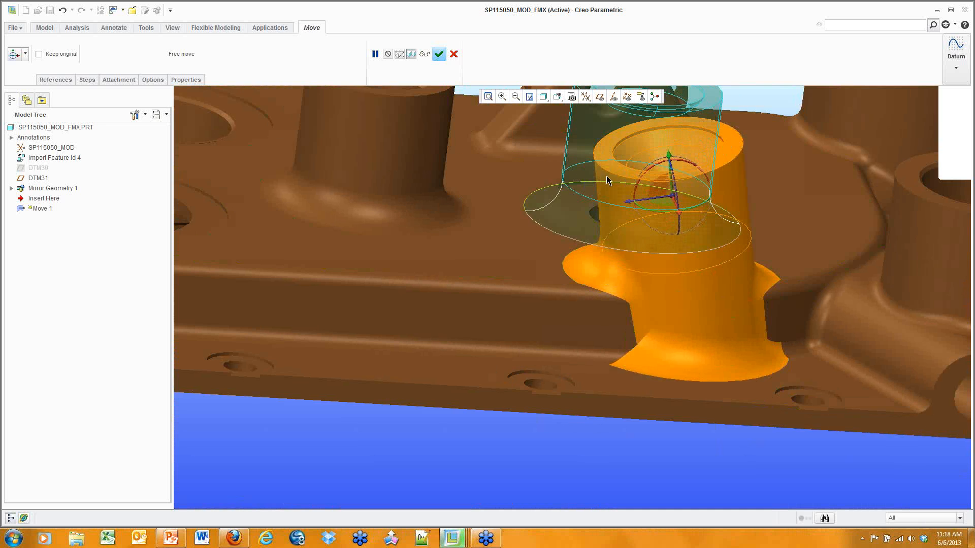
pyautogui.moveTo(642, 199); pyautogui.dragTo(557, 185, button='middle')
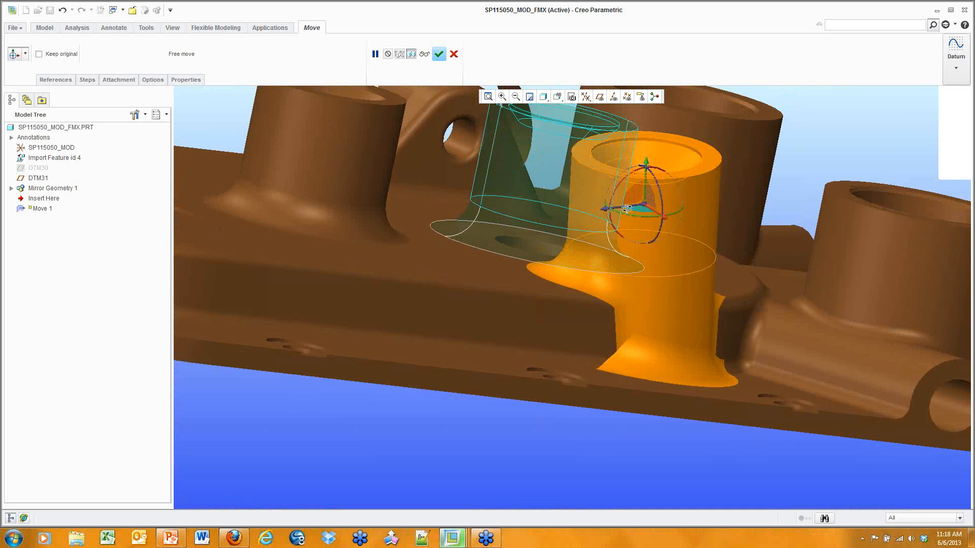
pyautogui.moveTo(627, 208); pyautogui.dragTo(610, 239, button='middle')
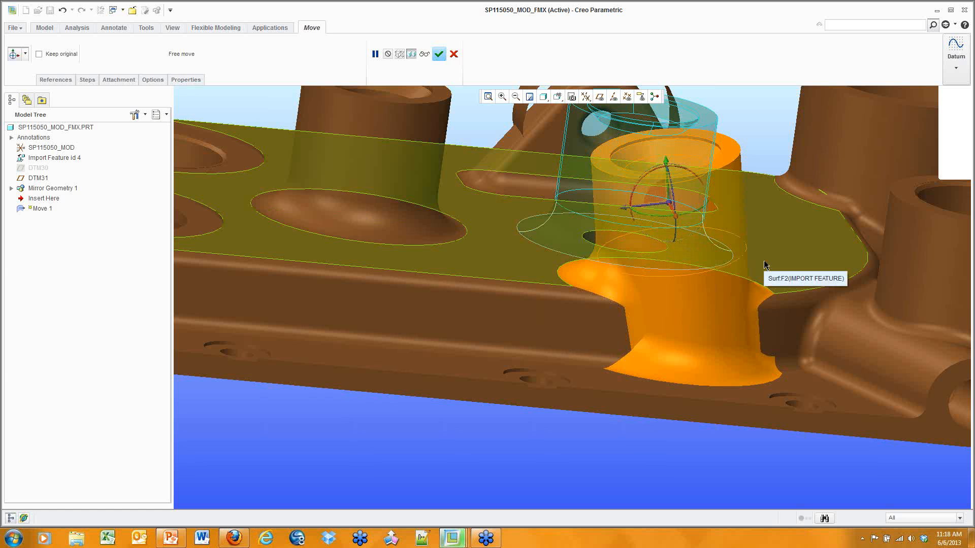
pyautogui.moveTo(670, 304); pyautogui.dragTo(568, 315, button='middle')
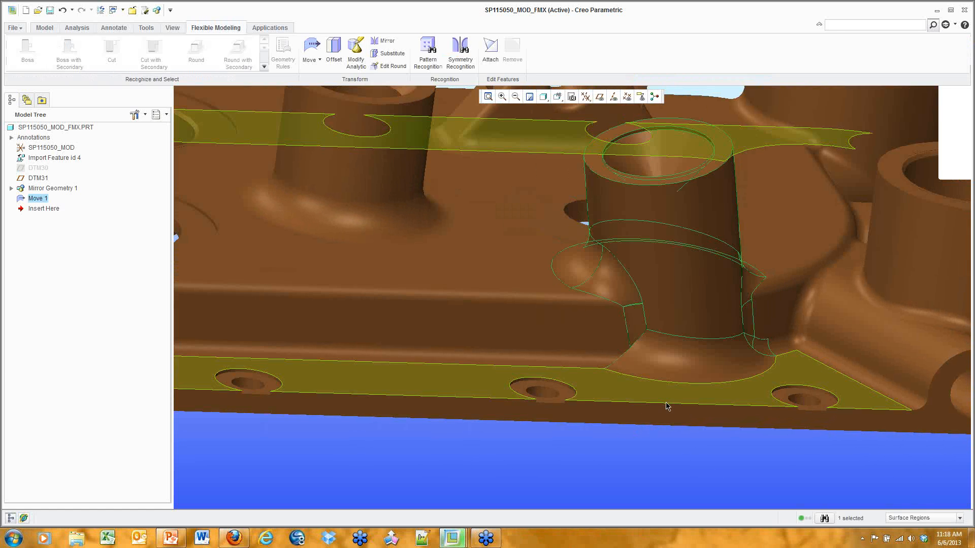
pyautogui.scroll(3, 674, 317)
pyautogui.moveTo(673, 315)
pyautogui.mouseDown(button='middle')
pyautogui.moveTo(649, 307)
pyautogui.moveTo(674, 320)
pyautogui.mouseUp(button='middle')
pyautogui.click(718, 401)
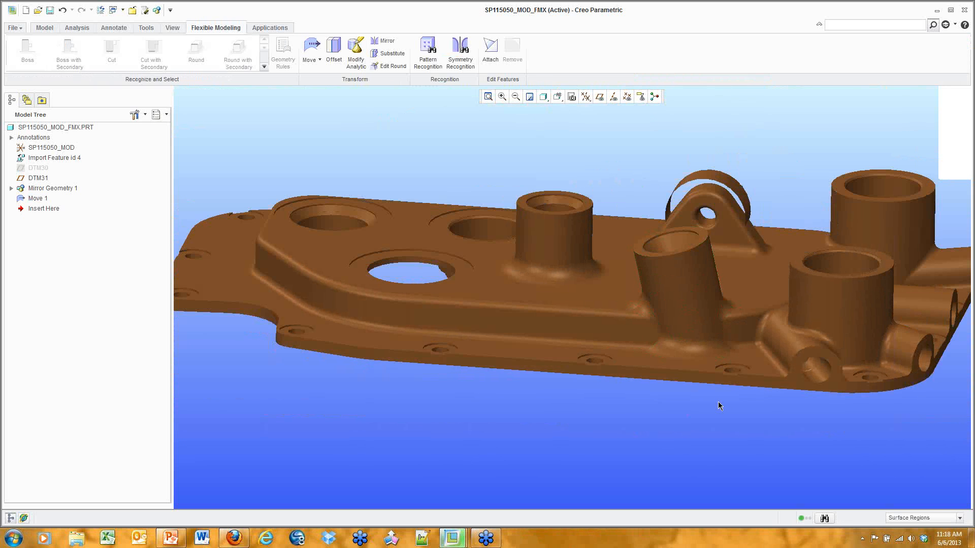
# Remove the round through-hole in the plate's raised face beside the tilted boss and accept the removal
pyautogui.moveTo(736, 402)
pyautogui.mouseDown(button='middle')
pyautogui.moveTo(760, 383)
pyautogui.moveTo(716, 395)
pyautogui.moveTo(692, 424)
pyautogui.mouseUp(button='middle')
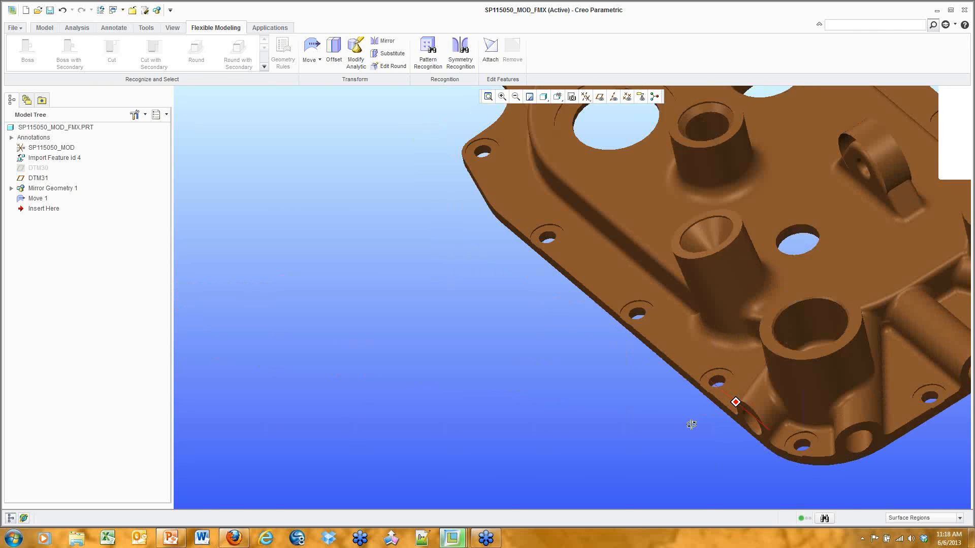
pyautogui.scroll(-5, 812, 244)
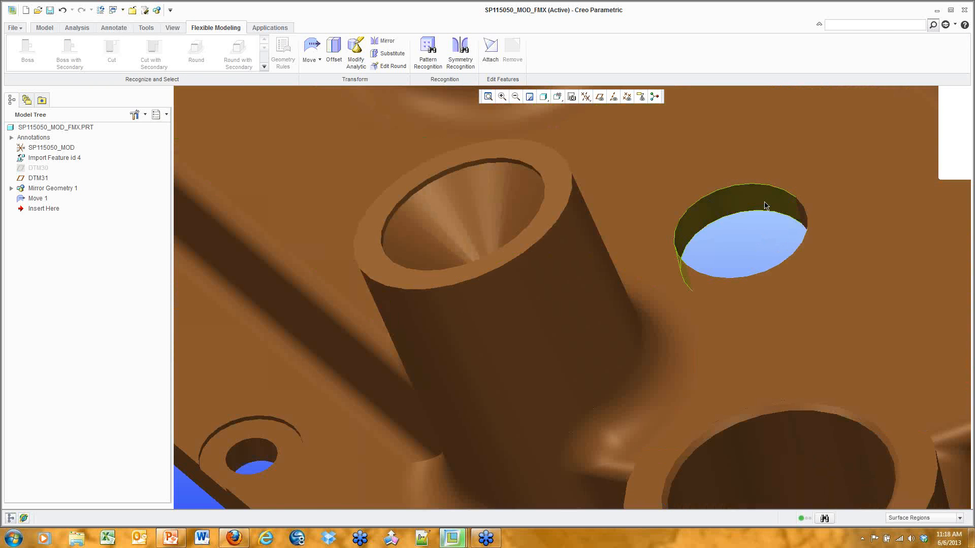
pyautogui.click(764, 206)
pyautogui.press('Delete')
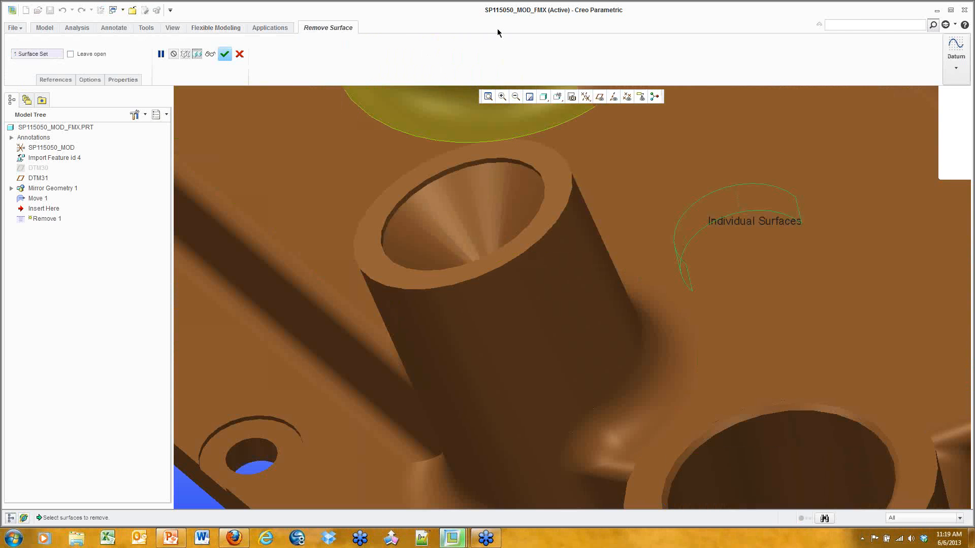
pyautogui.middleClick(537, 59)
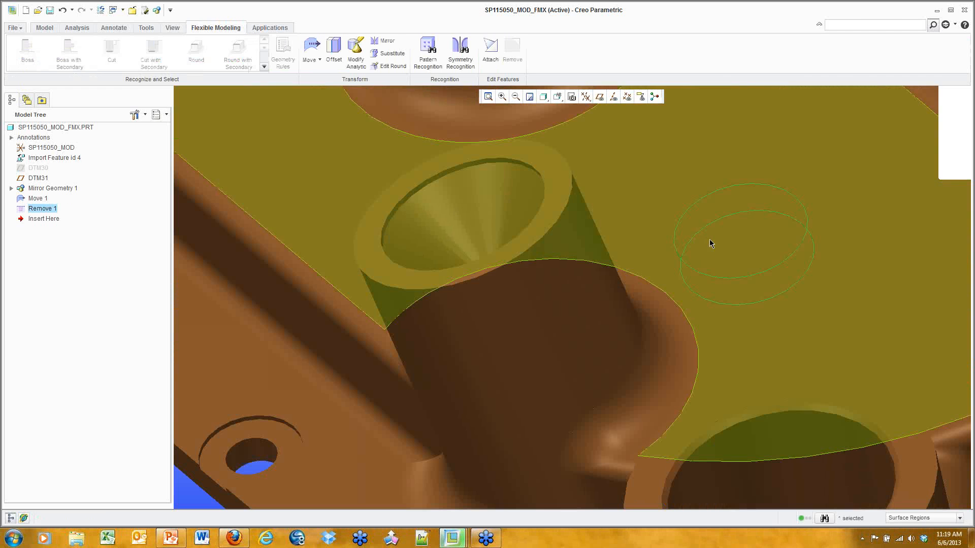
# Start a Substitute and select the pierced lug's rounded top and both sloping side surfaces as the surfaces to replace
pyautogui.scroll(5, 710, 242)
pyautogui.moveTo(738, 211)
pyautogui.mouseDown(button='middle')
pyautogui.moveTo(635, 226)
pyautogui.moveTo(685, 157)
pyautogui.mouseUp(button='middle')
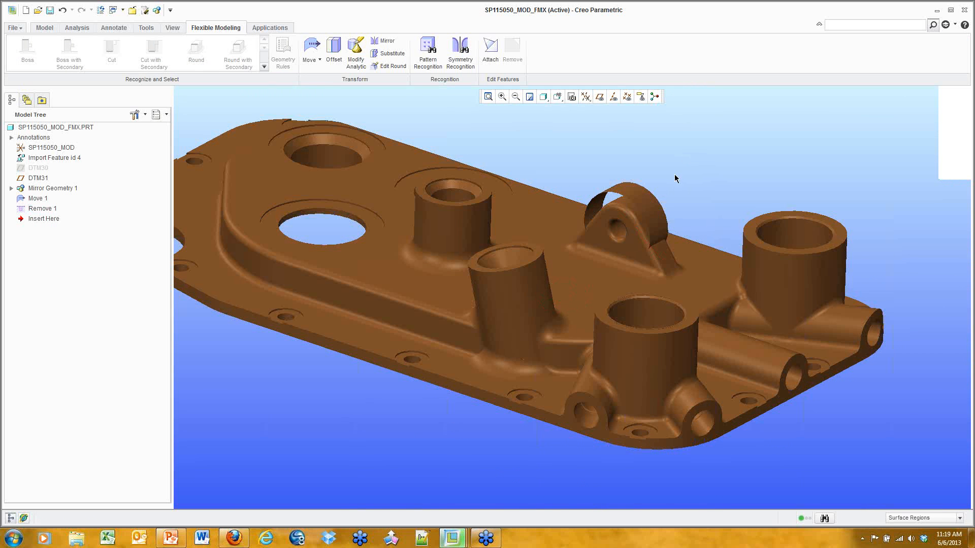
pyautogui.scroll(-6, 674, 179)
pyautogui.scroll(4, 572, 373)
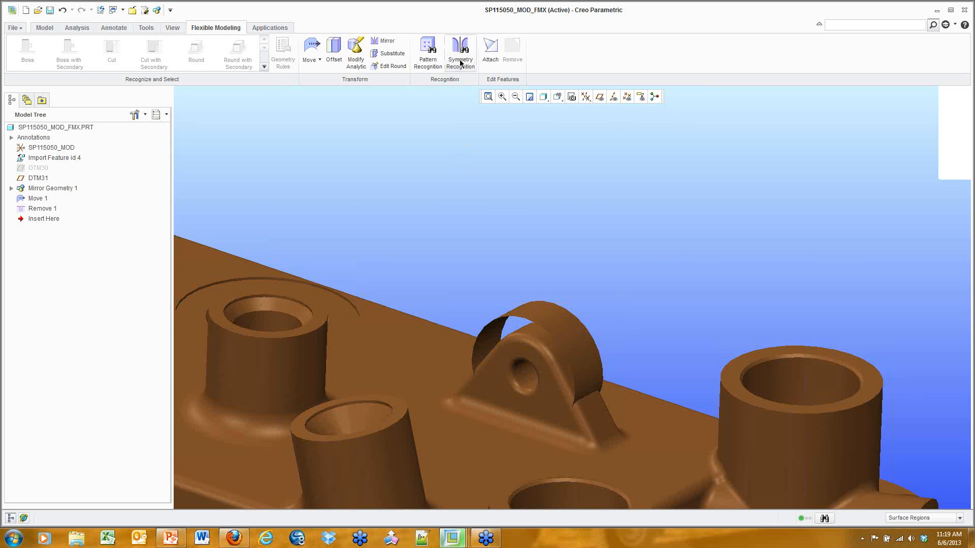
pyautogui.click(387, 53)
pyautogui.click(590, 410)
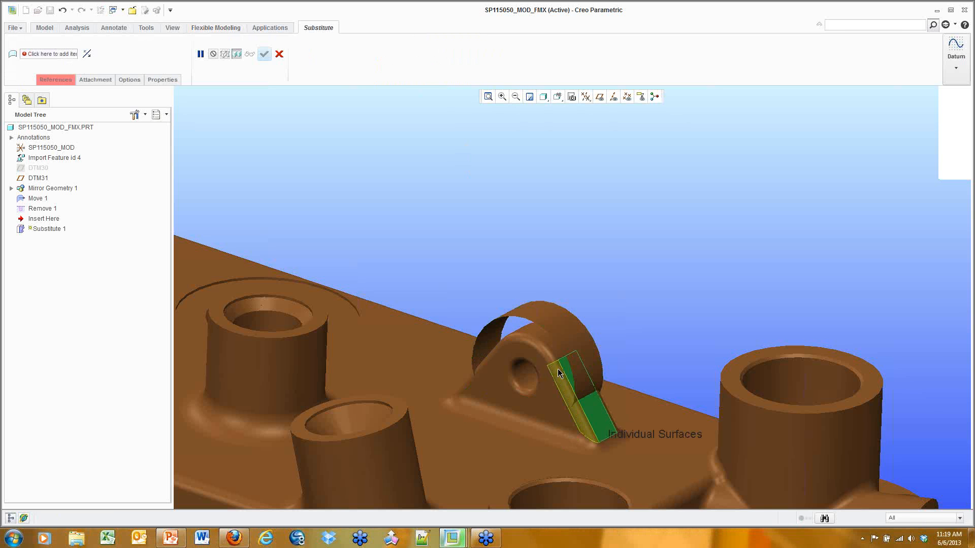
pyautogui.scroll(5, 557, 364)
pyautogui.click(554, 322)
pyautogui.moveTo(554, 325); pyautogui.dragTo(562, 349, button='middle')
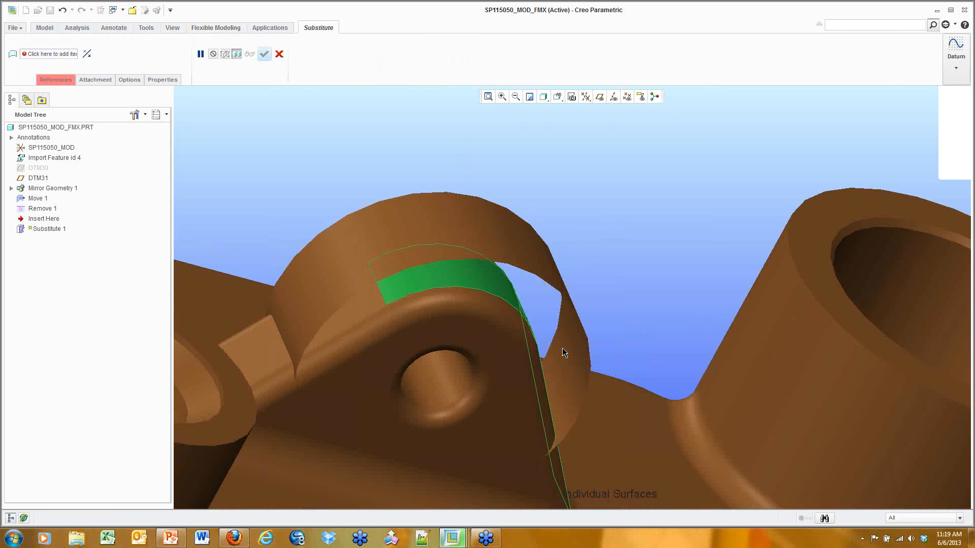
pyautogui.click(373, 305)
pyautogui.moveTo(556, 303)
pyautogui.mouseDown(button='middle')
pyautogui.moveTo(551, 246)
pyautogui.moveTo(569, 256)
pyautogui.mouseUp(button='middle')
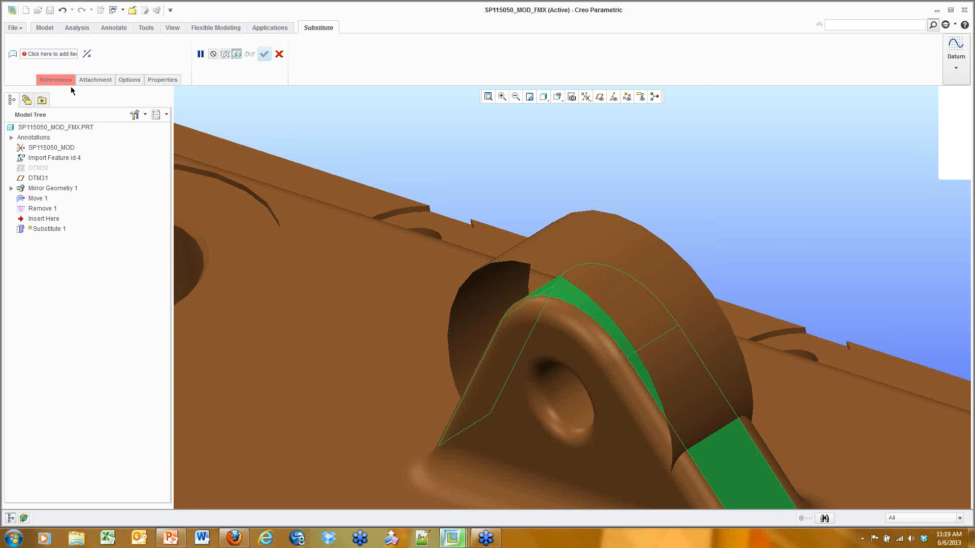
# Use the freestanding curved surface around the pierced lug as the substituting surface and accept the substitution
pyautogui.click(55, 80)
pyautogui.click(68, 139)
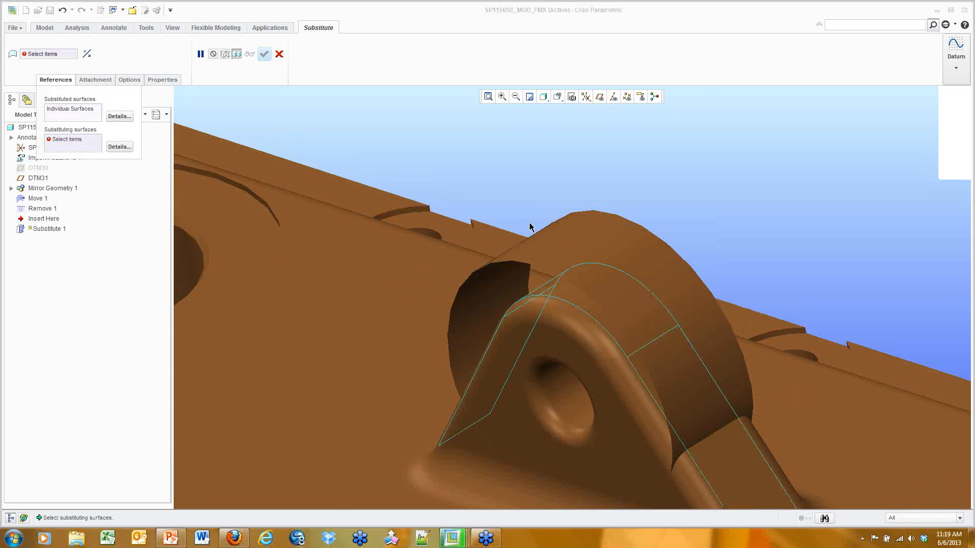
pyautogui.click(619, 241)
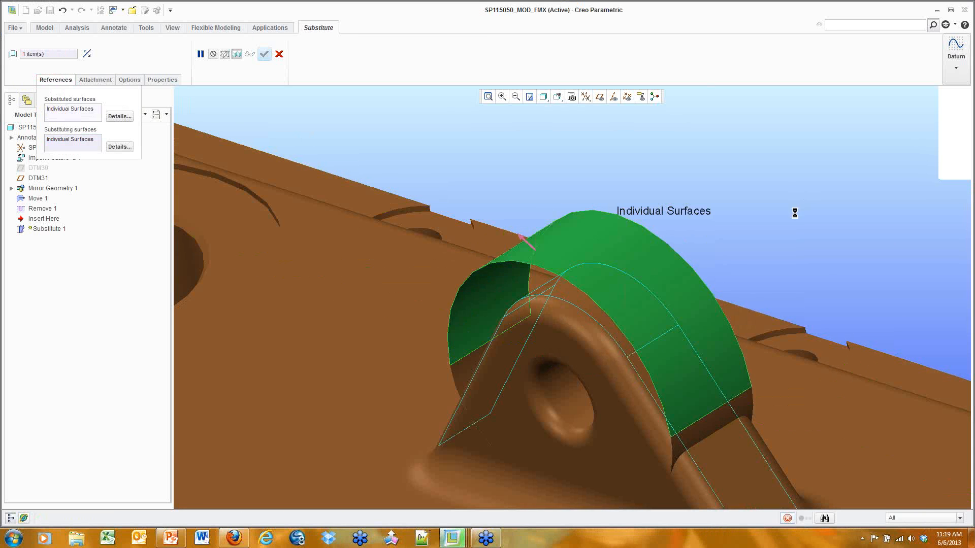
pyautogui.scroll(-5, 795, 213)
pyautogui.moveTo(796, 216)
pyautogui.mouseDown(button='middle')
pyautogui.moveTo(772, 192)
pyautogui.moveTo(818, 181)
pyautogui.moveTo(777, 178)
pyautogui.mouseUp(button='middle')
pyautogui.middleClick(771, 179)
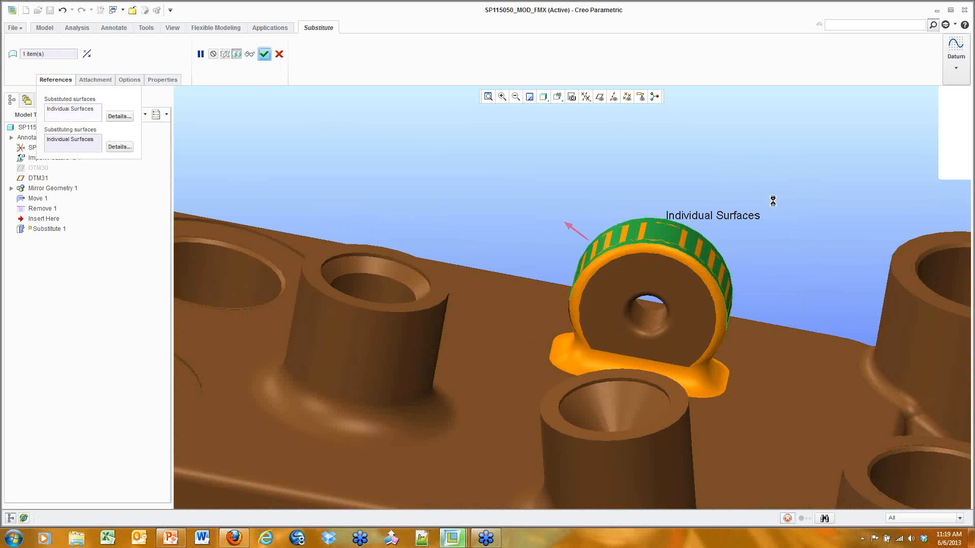
pyautogui.moveTo(688, 210); pyautogui.dragTo(662, 200, button='middle')
pyautogui.click(753, 222)
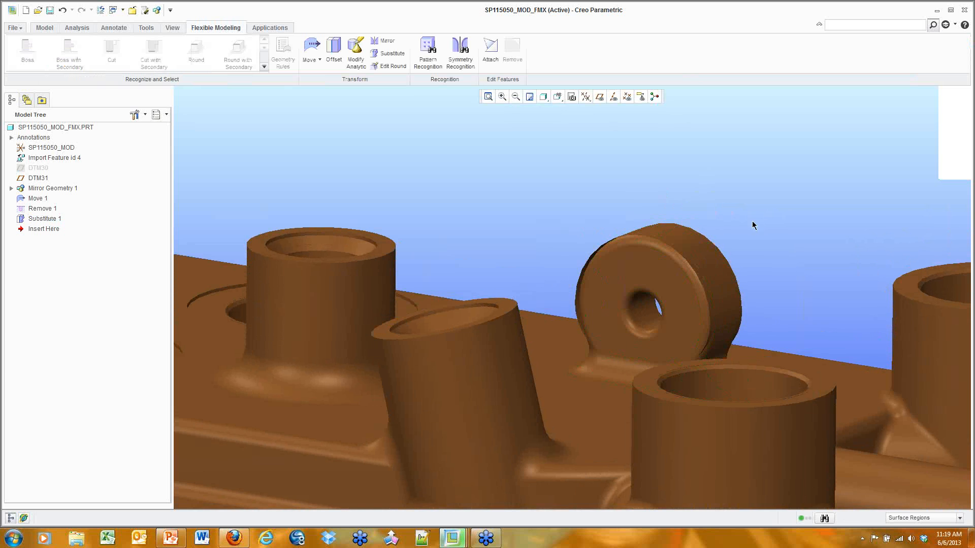
pyautogui.moveTo(746, 211); pyautogui.dragTo(747, 209, button='middle')
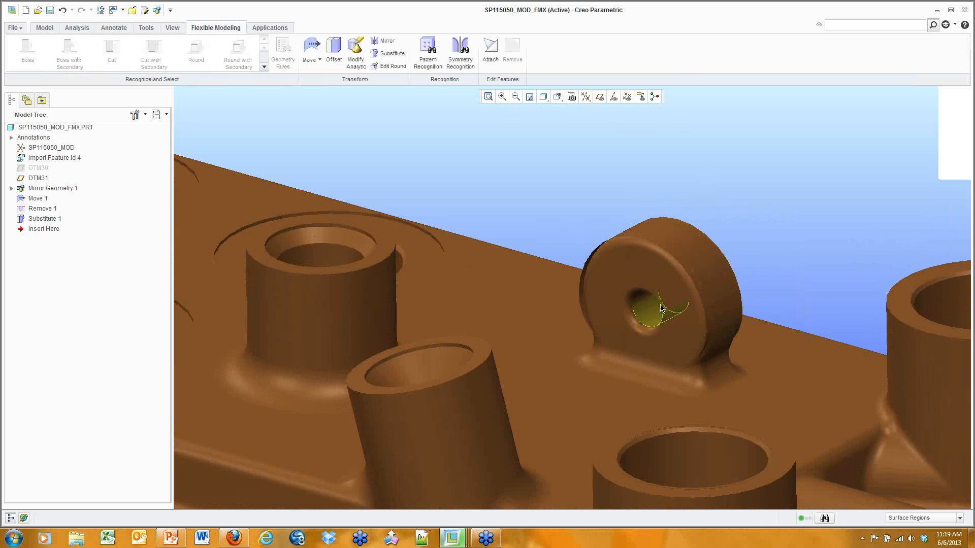
pyautogui.scroll(3, 721, 315)
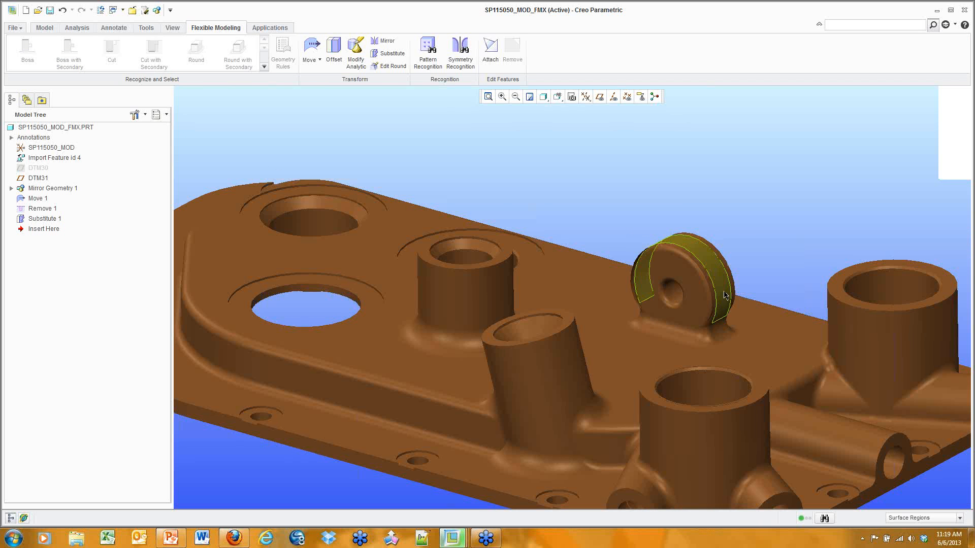
pyautogui.keyDown('shift'); pyautogui.moveTo(721, 316); pyautogui.dragTo(680, 289, button='middle'); pyautogui.keyUp('shift')
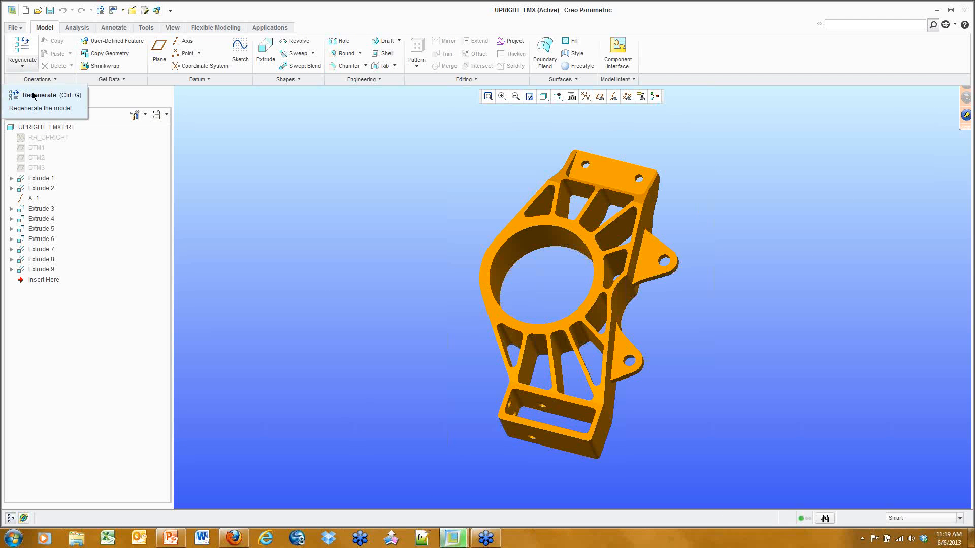
# Display the dimensions of Extrude 1 in UPRIGHT_FMX, examine its sketch scheme and clear the display
pyautogui.moveTo(682, 230)
pyautogui.mouseDown(button='middle')
pyautogui.moveTo(702, 228)
pyautogui.moveTo(688, 225)
pyautogui.moveTo(693, 237)
pyautogui.mouseUp(button='middle')
pyautogui.click(40, 209)
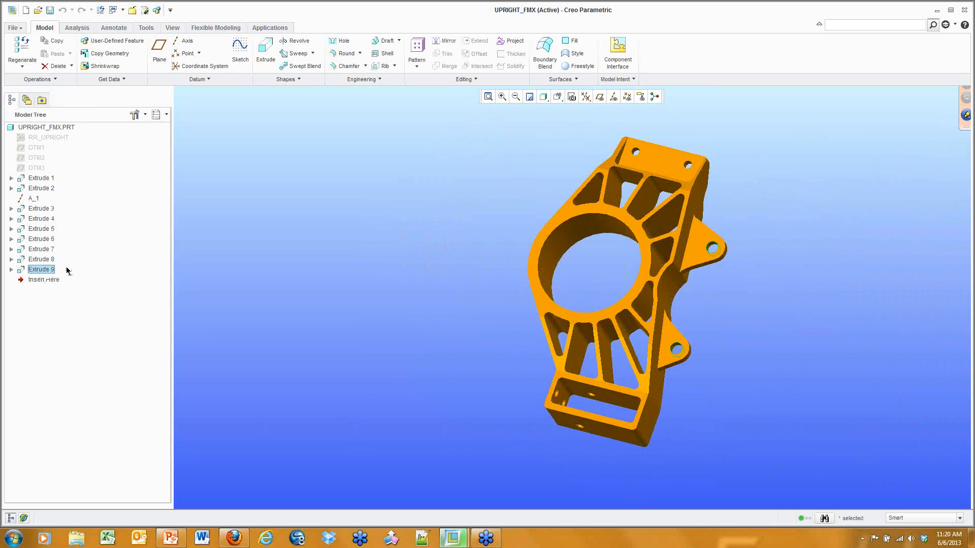
pyautogui.click(334, 277)
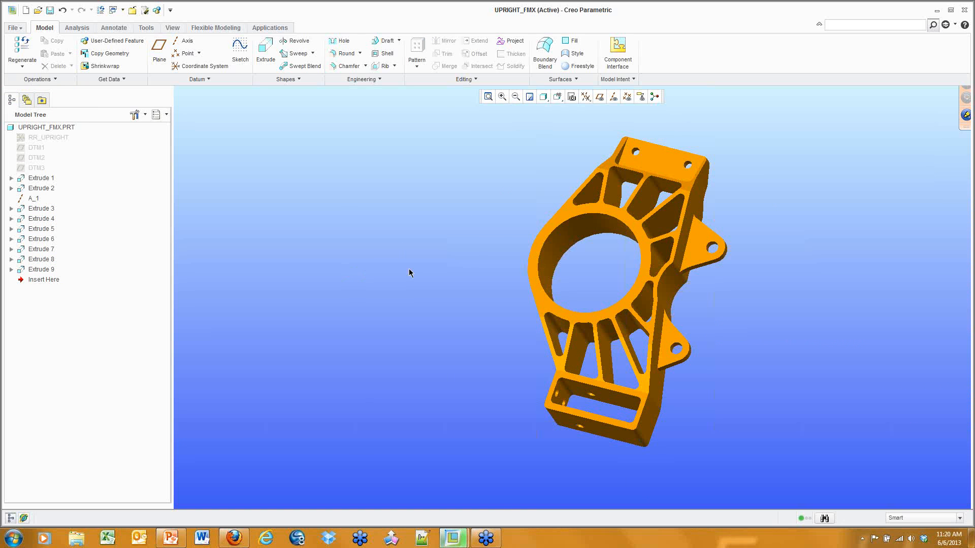
pyautogui.scroll(-4, 632, 218)
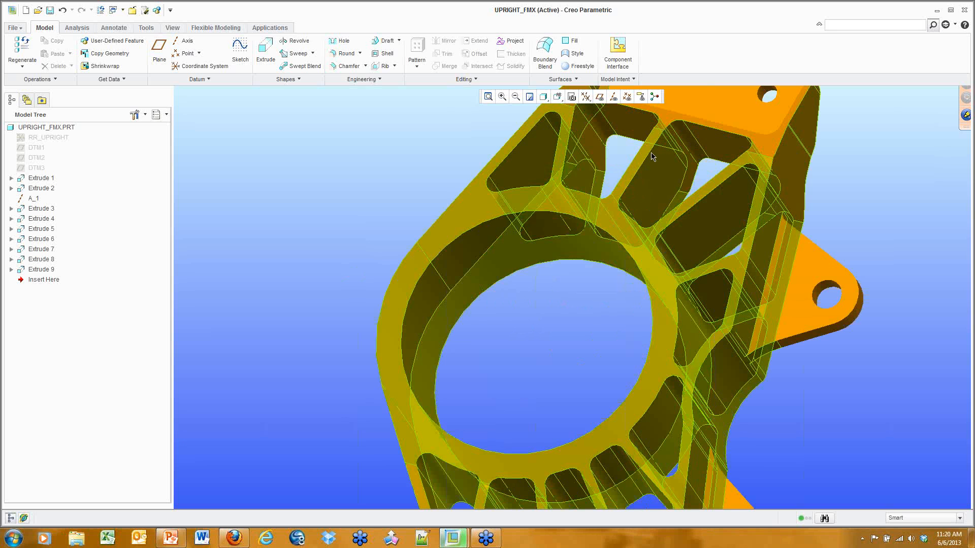
pyautogui.doubleClick(670, 185)
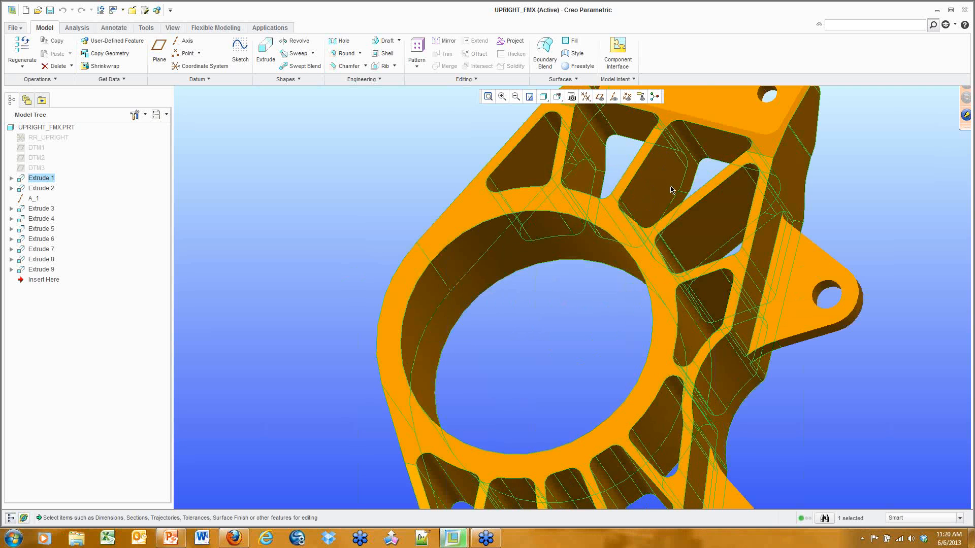
pyautogui.scroll(5, 696, 233)
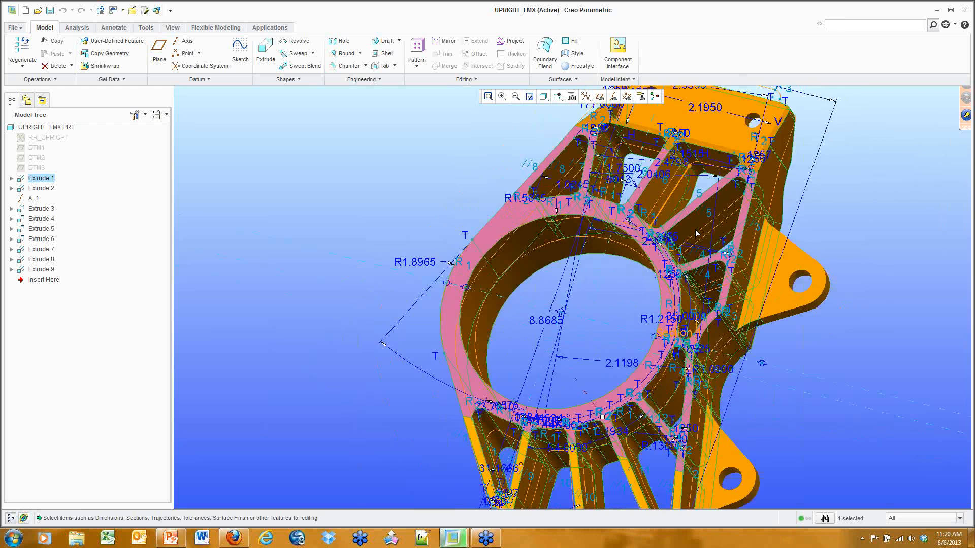
pyautogui.moveTo(692, 237)
pyautogui.mouseDown(button='middle')
pyautogui.moveTo(686, 276)
pyautogui.moveTo(675, 213)
pyautogui.mouseUp(button='middle')
pyautogui.scroll(-4, 675, 211)
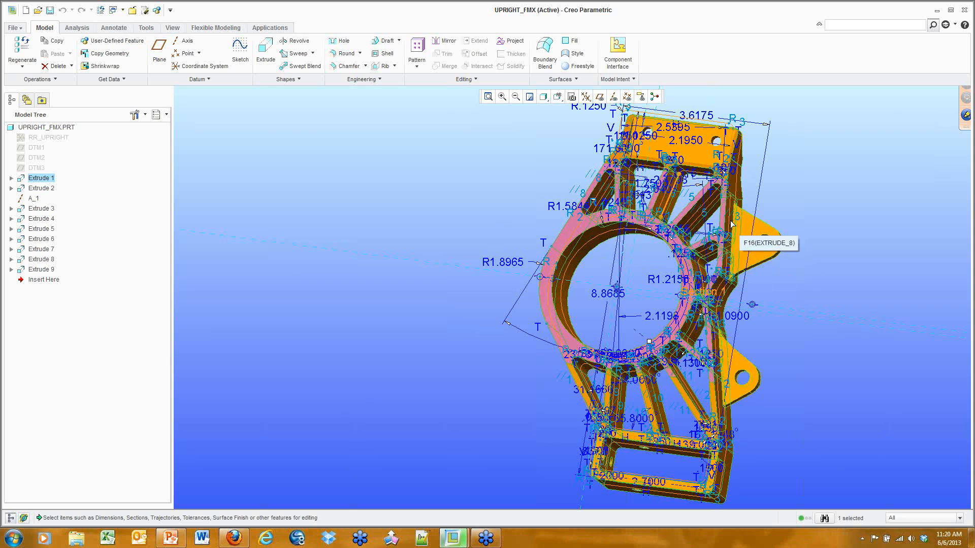
pyautogui.moveTo(735, 221); pyautogui.dragTo(761, 196, button='middle')
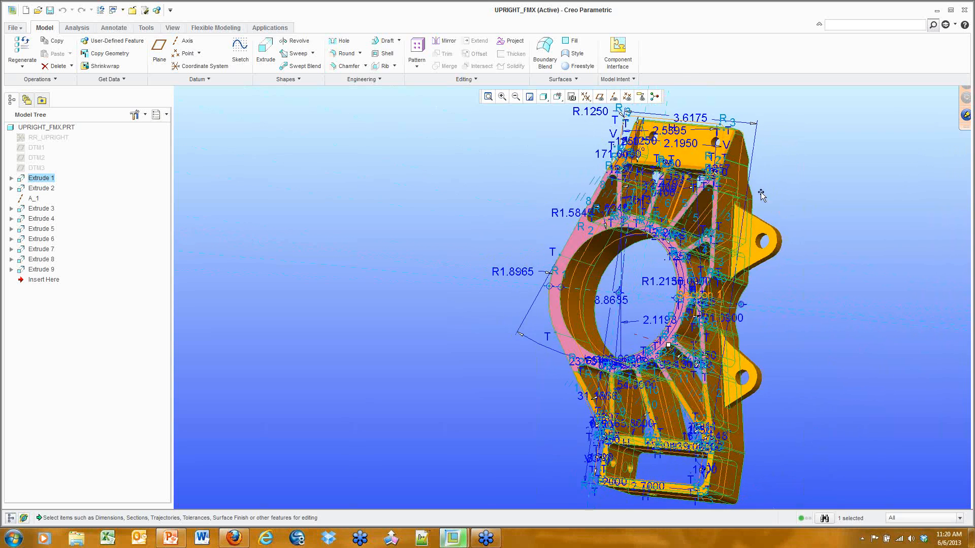
pyautogui.click(822, 190)
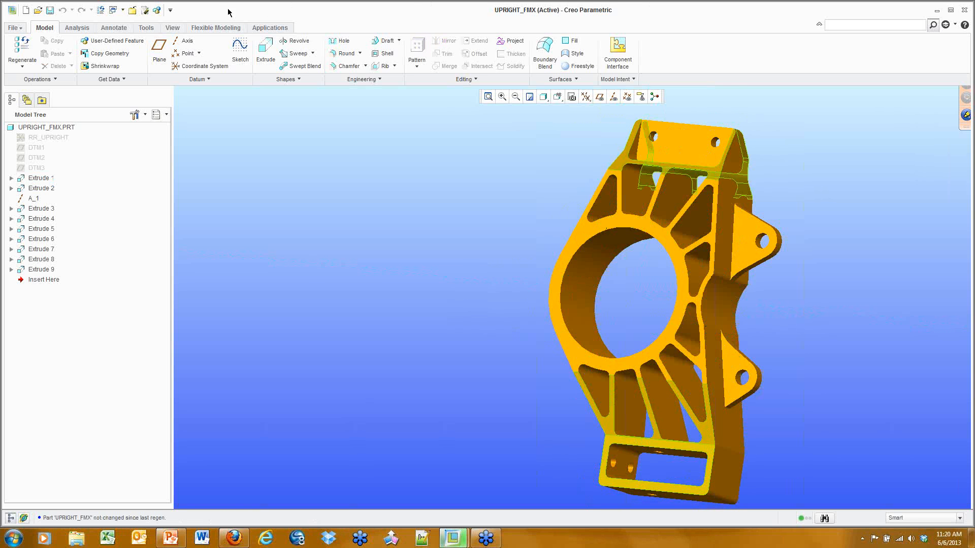
# Switch to flexible modeling, limit selection to surface regions and select both side faces of the upper middle rib
pyautogui.click(230, 28)
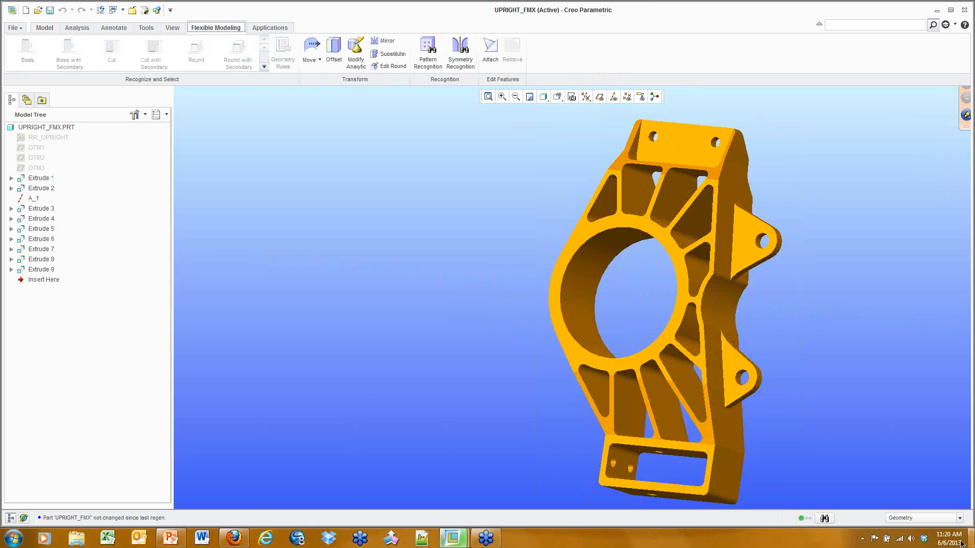
pyautogui.click(940, 523)
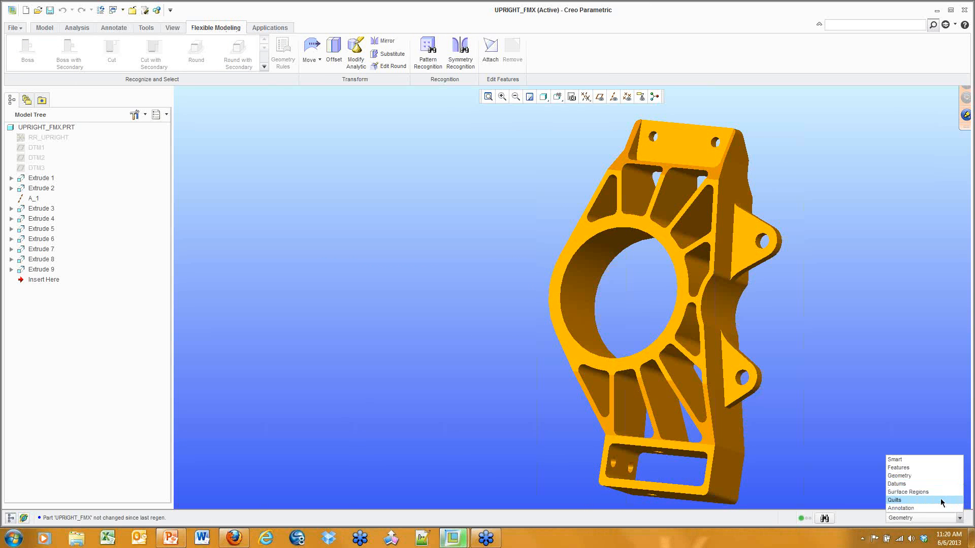
pyautogui.click(938, 494)
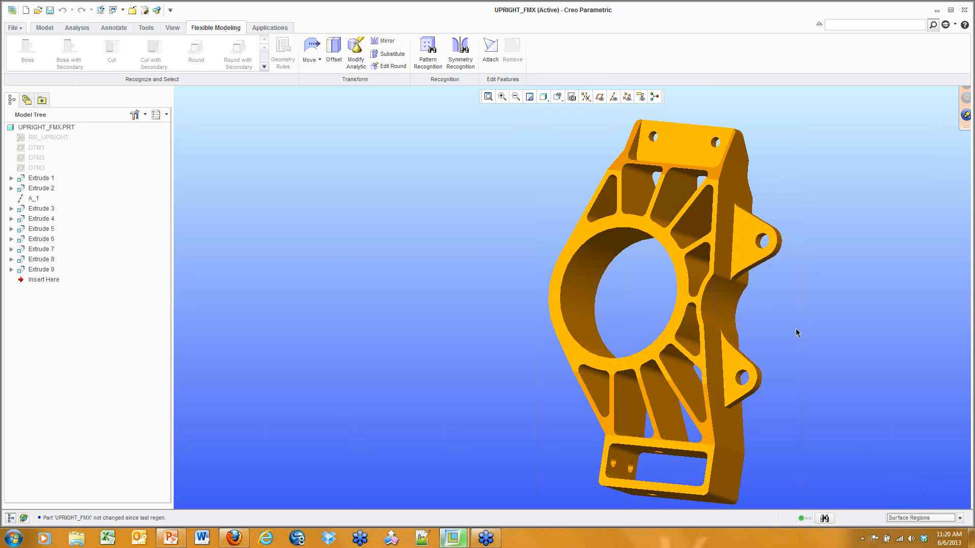
pyautogui.click(681, 196)
pyautogui.moveTo(652, 190)
pyautogui.mouseDown(button='middle')
pyautogui.moveTo(702, 227)
pyautogui.moveTo(687, 206)
pyautogui.moveTo(721, 212)
pyautogui.moveTo(660, 187)
pyautogui.mouseUp(button='middle')
pyautogui.keyDown('ctrl'); pyautogui.click(731, 224); pyautogui.keyUp('ctrl')
# Start a Move of the selected rib faces, display the datum axes and place the handle origin on axis A_1
pyautogui.click(312, 51)
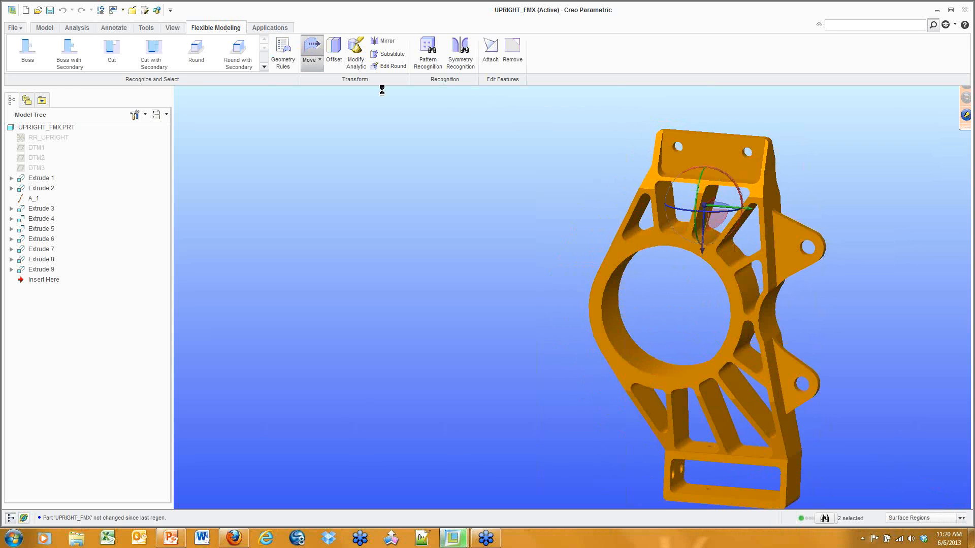
pyautogui.keyDown('shift'); pyautogui.moveTo(524, 219); pyautogui.dragTo(440, 199, button='middle'); pyautogui.keyUp('shift')
pyautogui.scroll(-4, 541, 189)
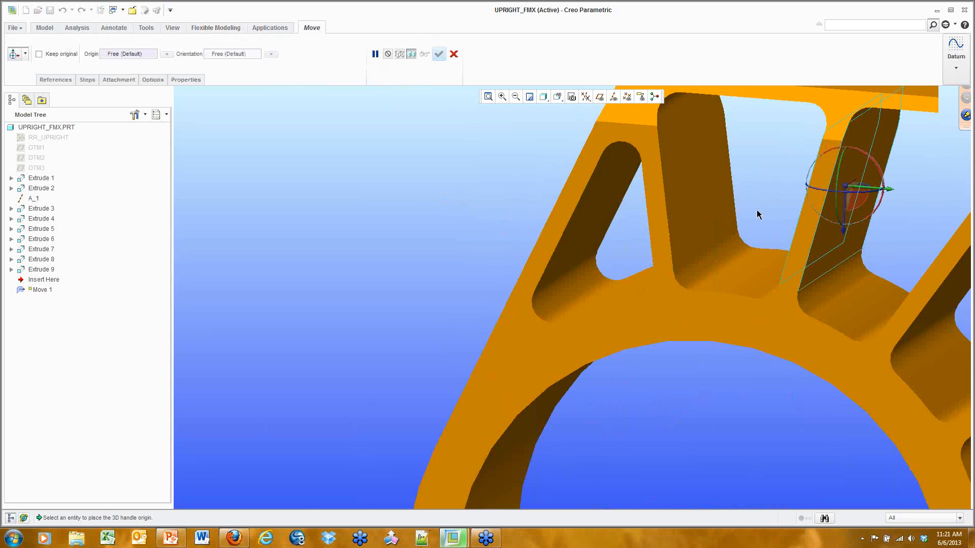
pyautogui.keyDown('shift'); pyautogui.moveTo(730, 212); pyautogui.dragTo(628, 217, button='middle'); pyautogui.keyUp('shift')
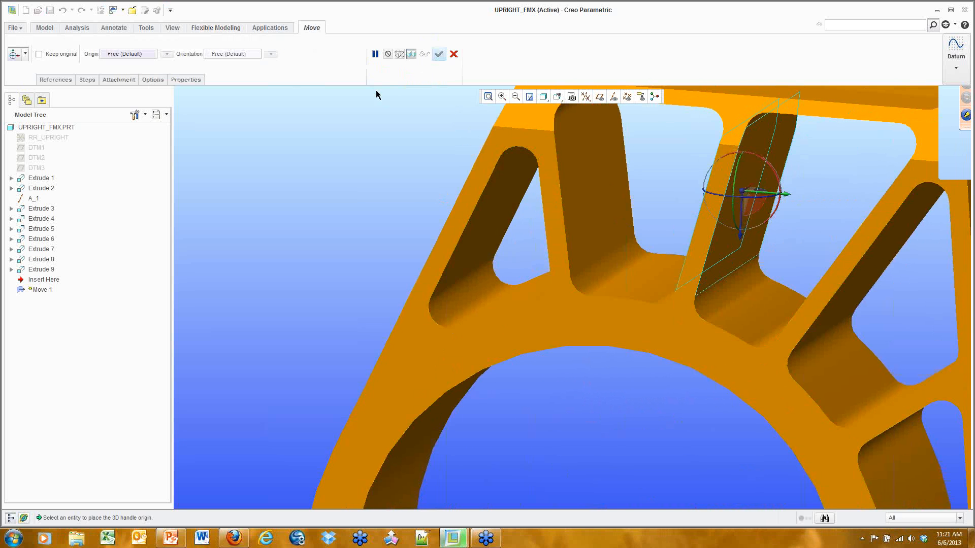
pyautogui.scroll(3, 398, 155)
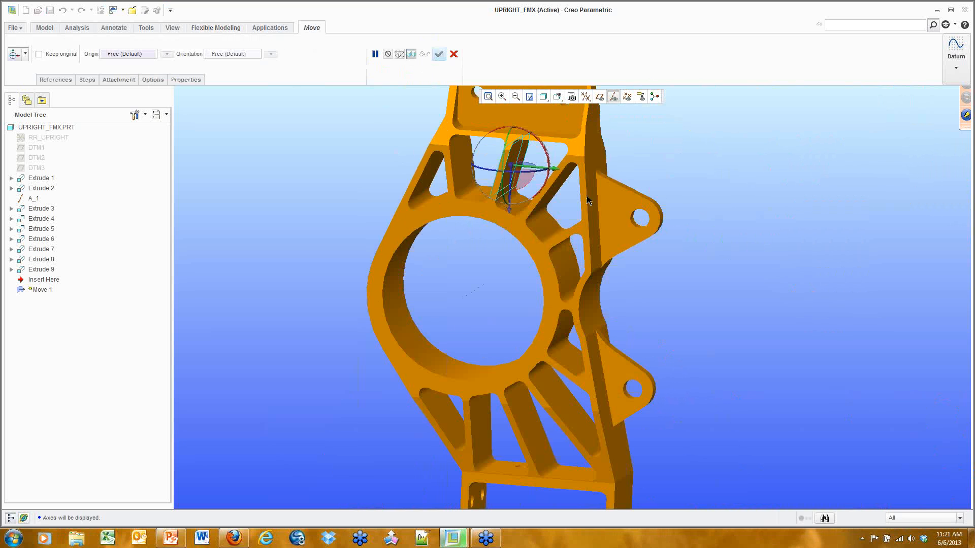
pyautogui.click(477, 295)
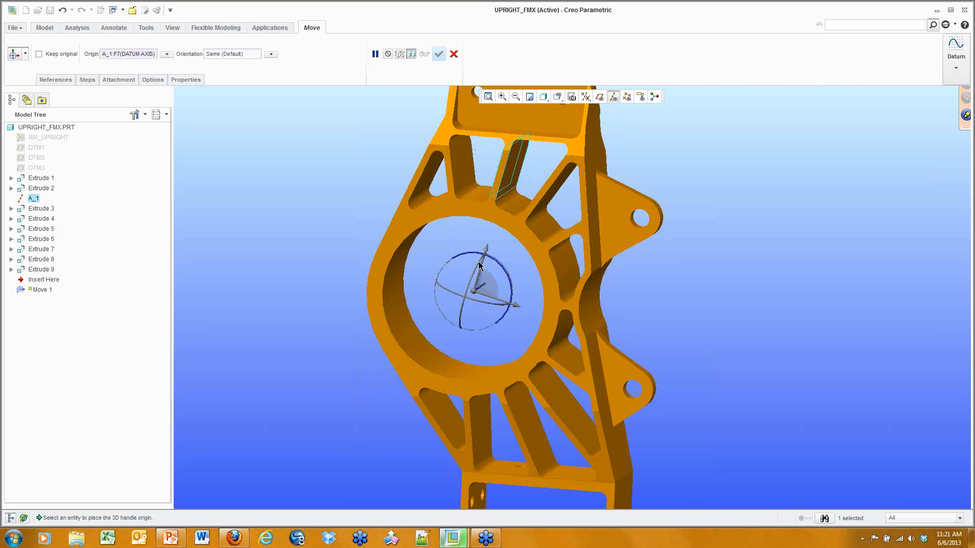
# Rotate the selected rib faces 6 degrees about axis A_1 and accept the move
pyautogui.moveTo(477, 265); pyautogui.dragTo(487, 277, button='middle')
pyautogui.scroll(3, 487, 278)
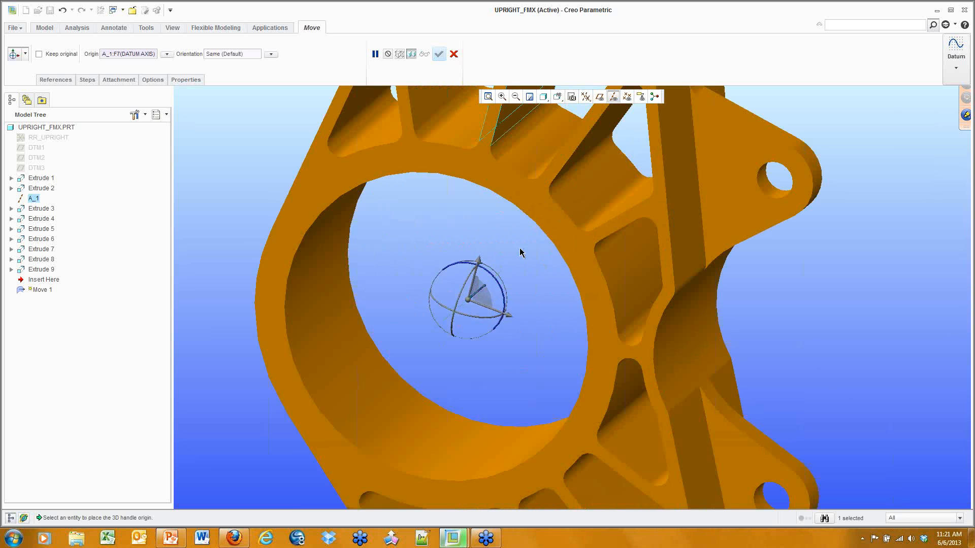
pyautogui.keyDown('shift'); pyautogui.moveTo(542, 233); pyautogui.dragTo(561, 344, button='middle'); pyautogui.keyUp('shift')
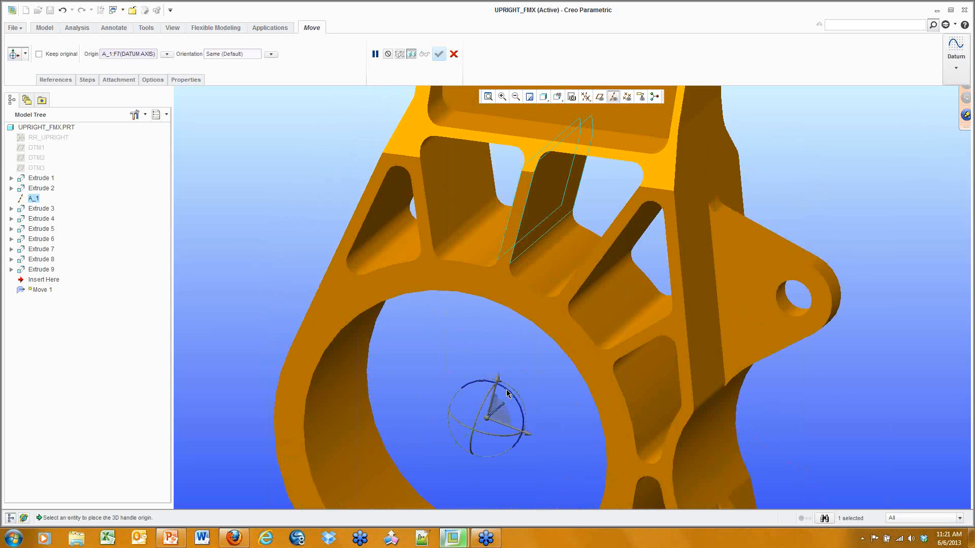
pyautogui.moveTo(507, 392); pyautogui.dragTo(523, 361)
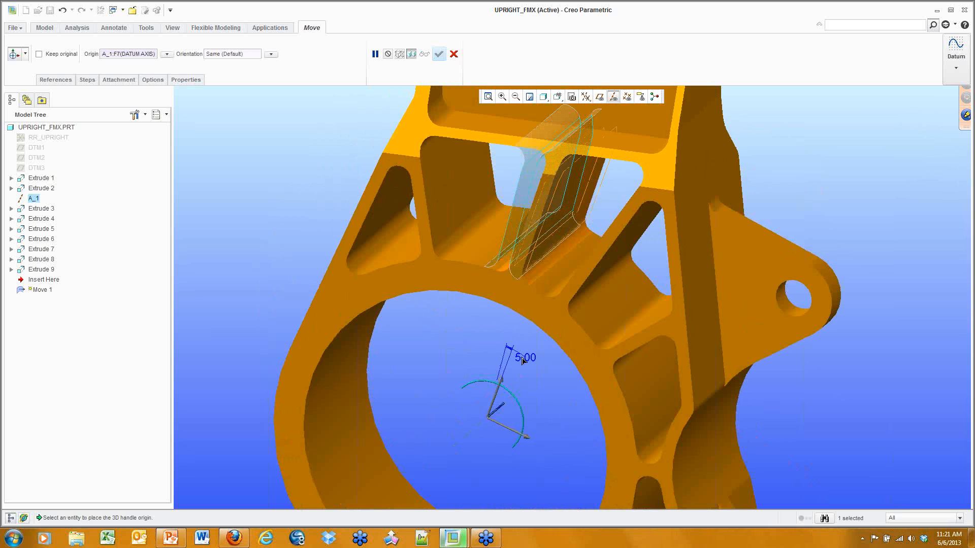
pyautogui.doubleClick(527, 359)
pyautogui.write('6')
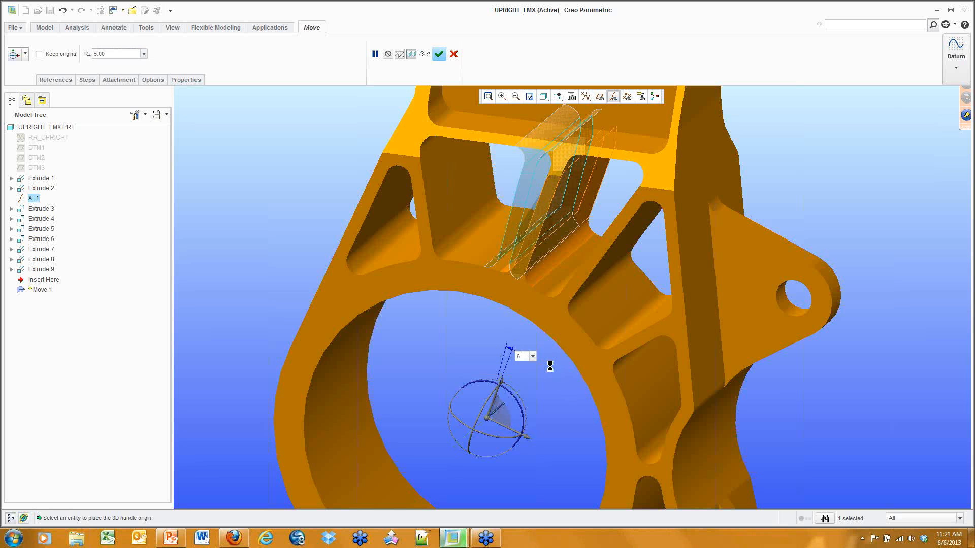
pyautogui.press('Return')
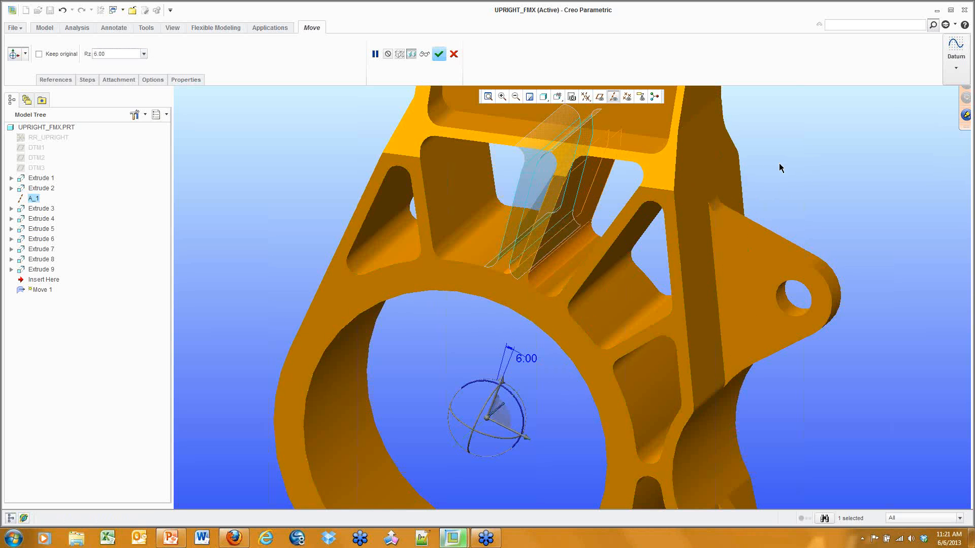
pyautogui.middleClick(788, 208)
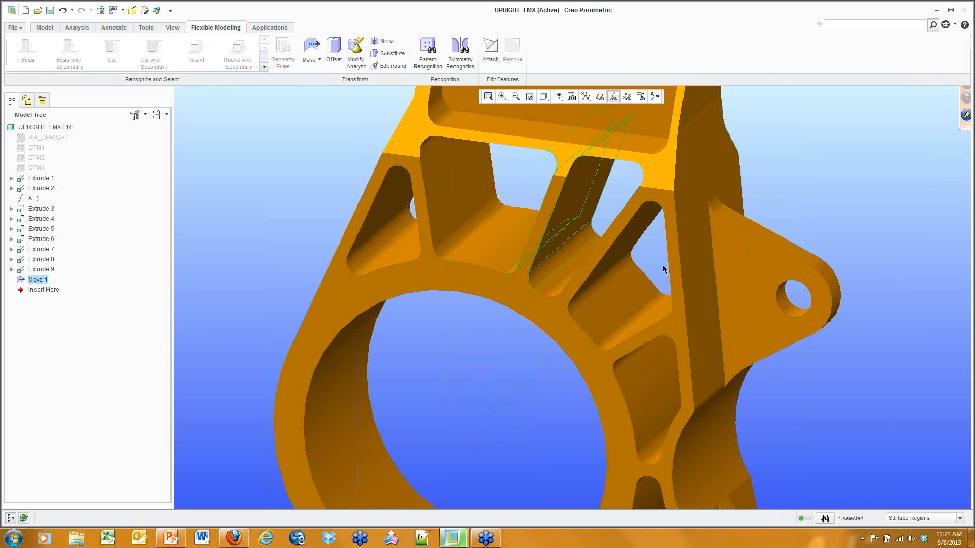
pyautogui.click(772, 199)
pyautogui.moveTo(697, 277)
pyautogui.mouseDown(button='middle')
pyautogui.moveTo(730, 252)
pyautogui.moveTo(699, 272)
pyautogui.mouseUp(button='middle')
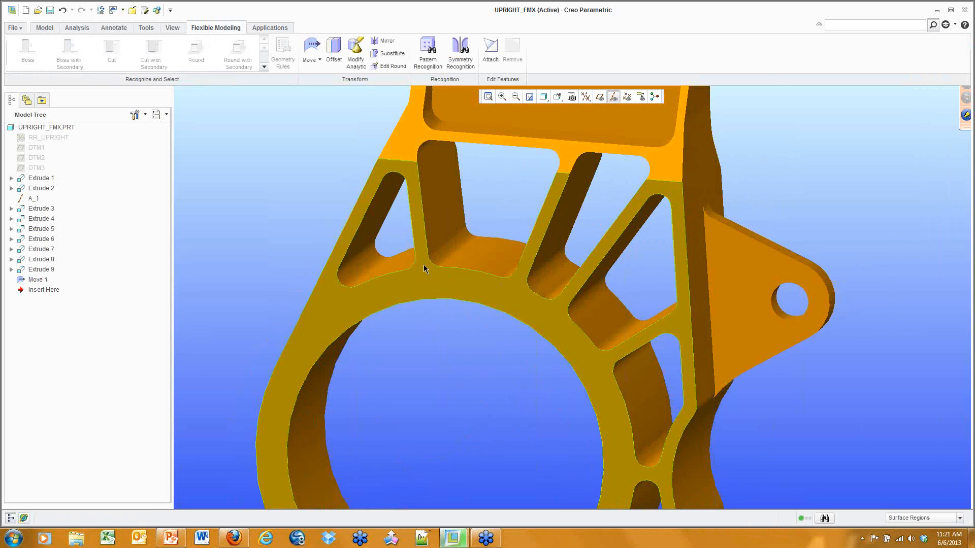
# Reopen the definition of Move 1 to review its rotation, close it without changes and inspect the rotated rib from the opposite side
pyautogui.click(40, 284)
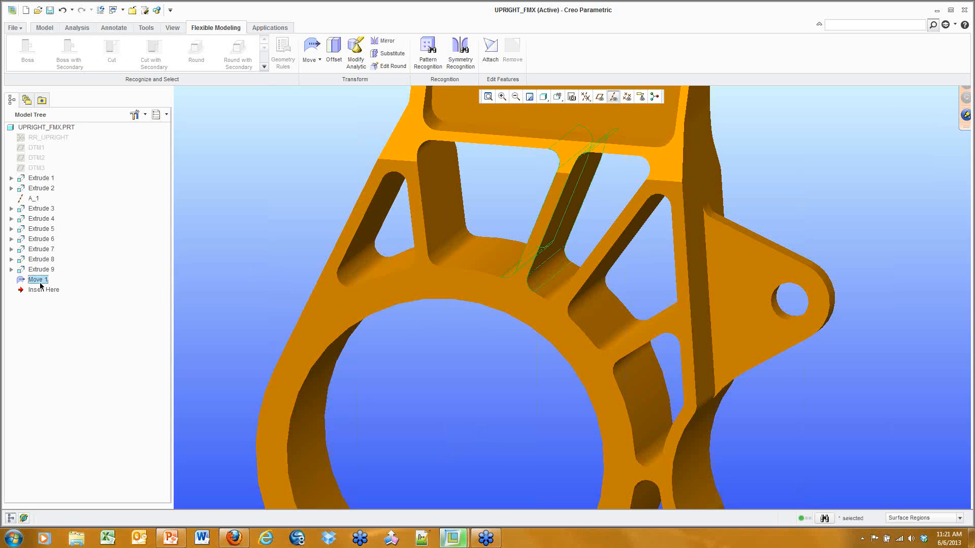
pyautogui.rightClick(40, 285)
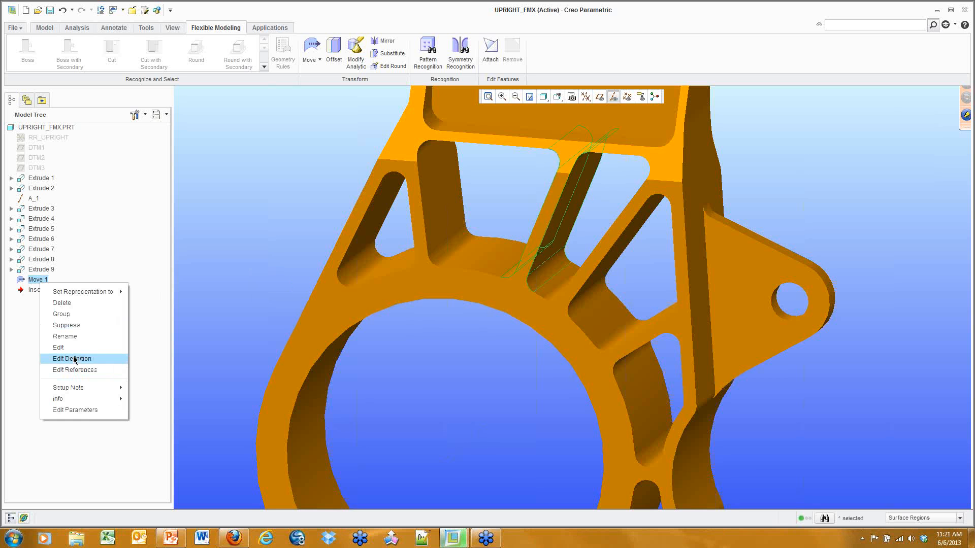
pyautogui.click(71, 358)
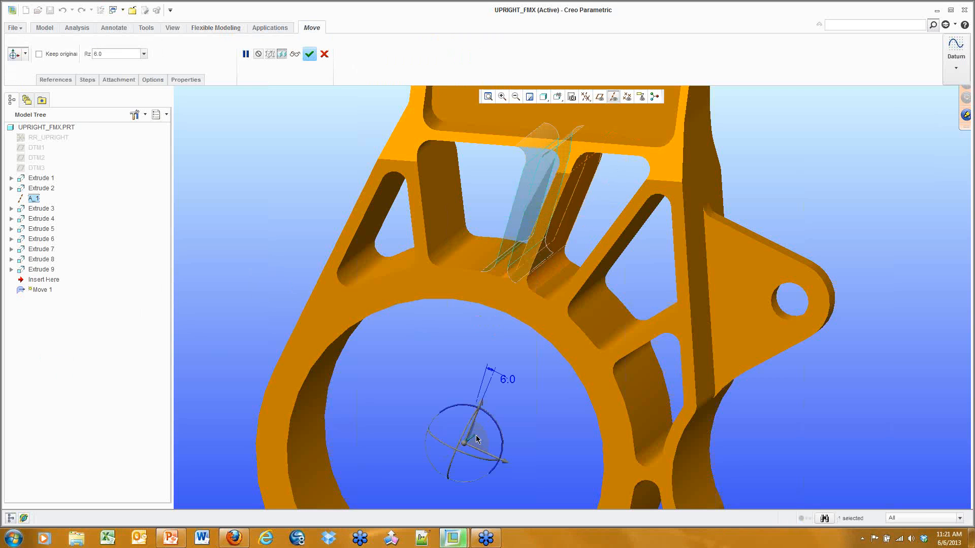
pyautogui.click(309, 54)
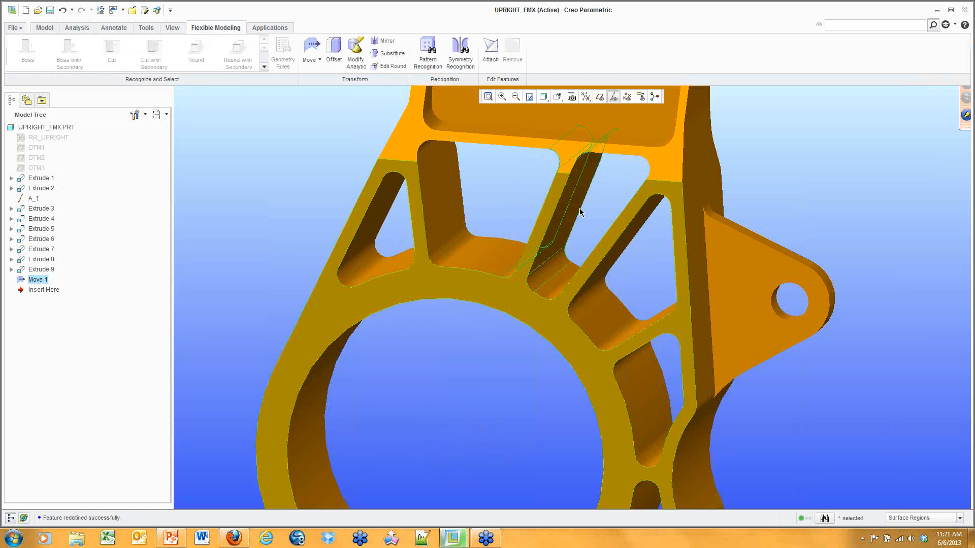
pyautogui.click(741, 186)
pyautogui.moveTo(576, 197); pyautogui.dragTo(629, 192, button='middle')
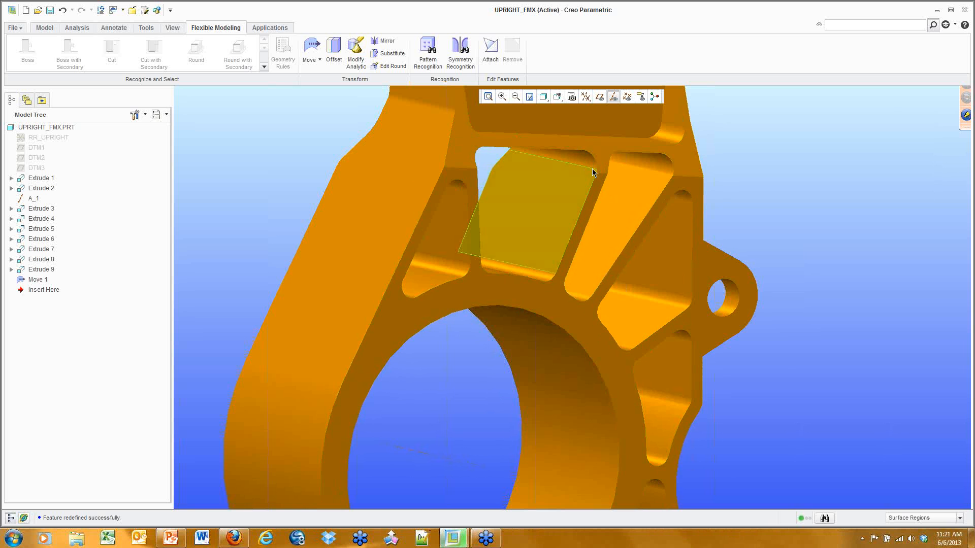
pyautogui.scroll(-5, 601, 172)
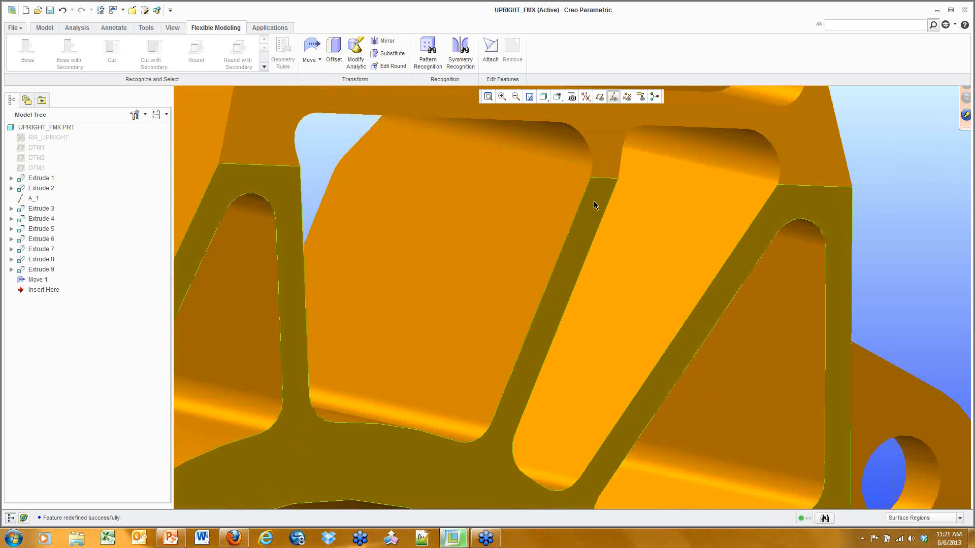
pyautogui.scroll(5, 600, 182)
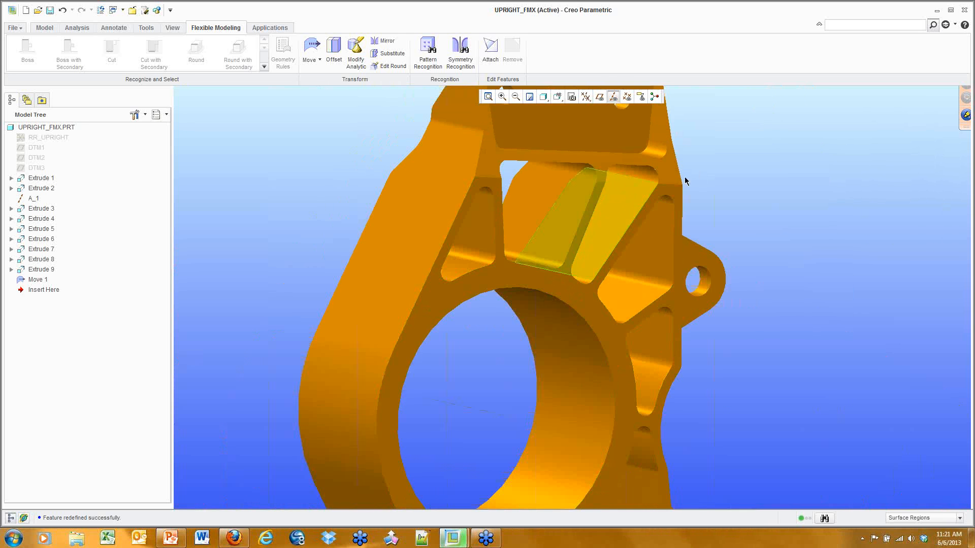
# Select a corner round of the upper pocket with all equal-radius surfaces through Geometry Rules, and enlarge them with Edit Round to about 0.5 radius
pyautogui.moveTo(755, 164)
pyautogui.mouseDown(button='middle')
pyautogui.moveTo(687, 184)
pyautogui.moveTo(740, 202)
pyautogui.moveTo(617, 278)
pyautogui.mouseUp(button='middle')
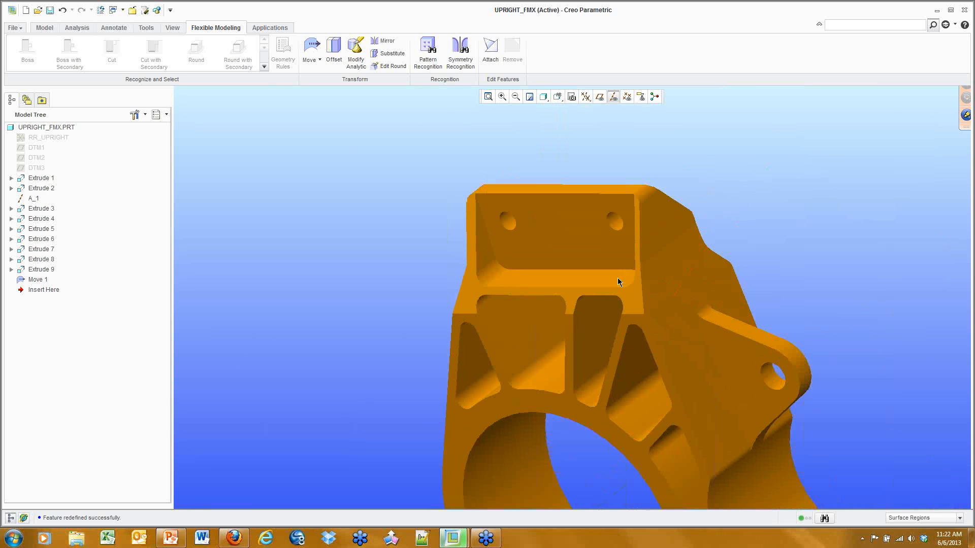
pyautogui.click(492, 275)
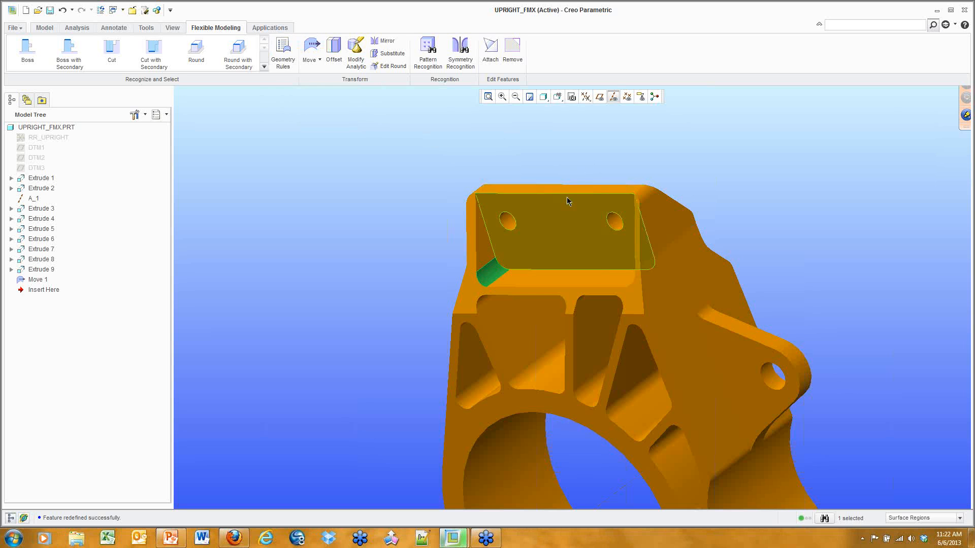
pyautogui.click(280, 61)
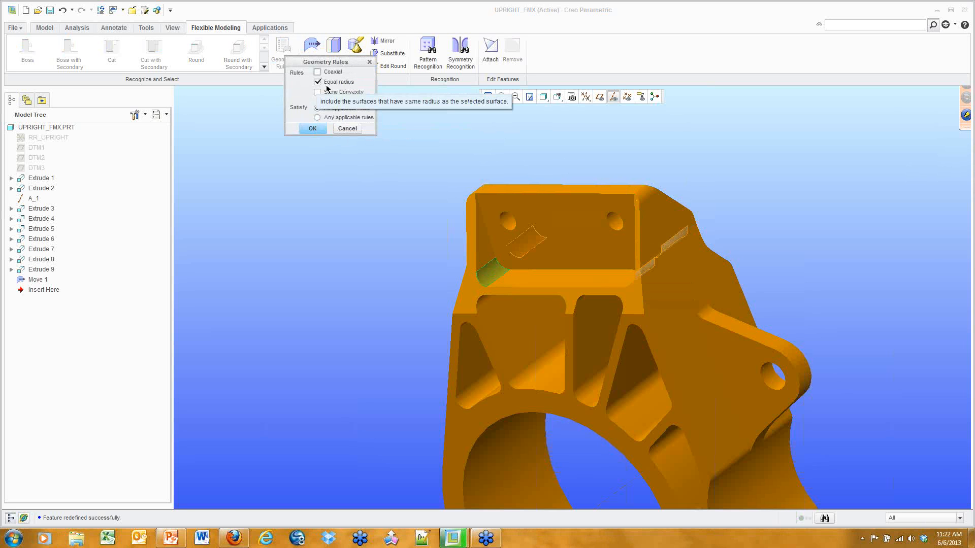
pyautogui.click(309, 130)
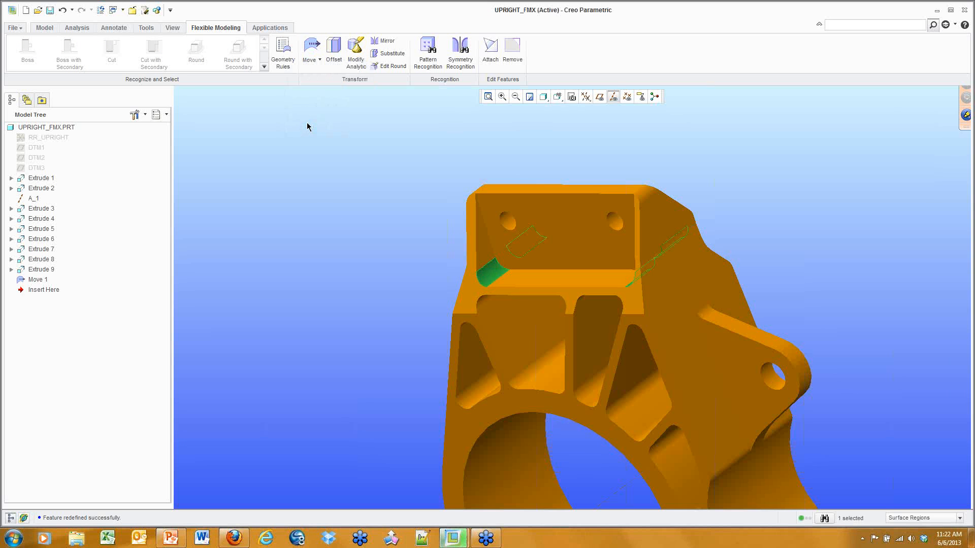
pyautogui.click(391, 66)
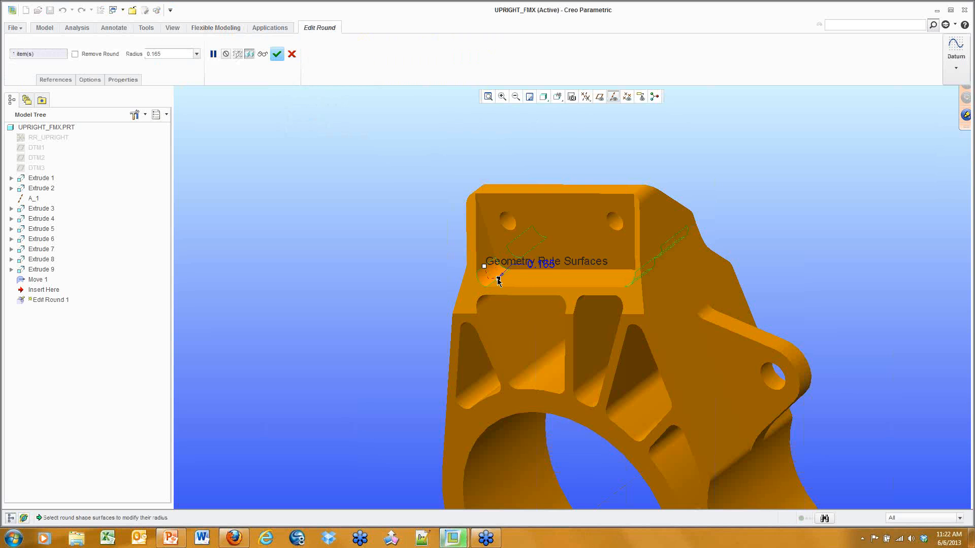
pyautogui.moveTo(499, 282); pyautogui.dragTo(519, 286)
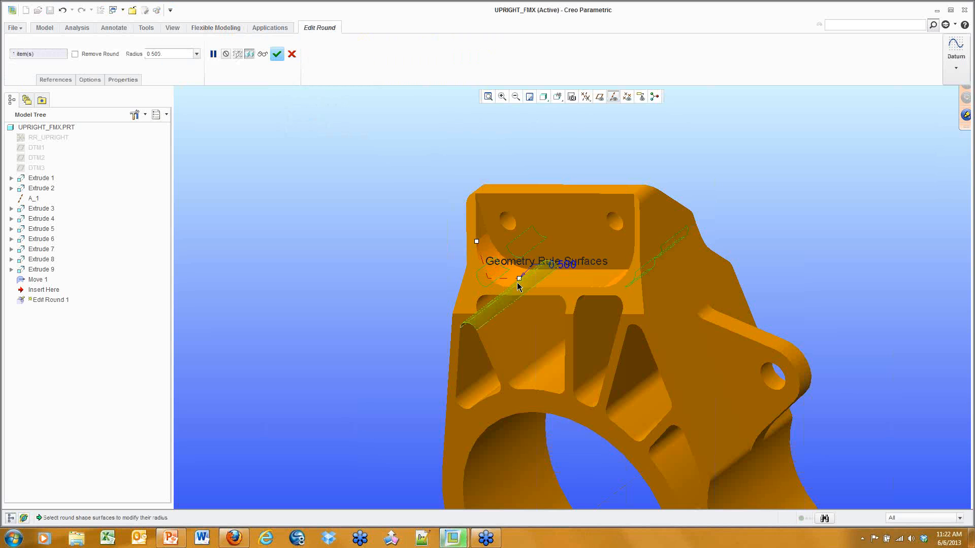
pyautogui.middleClick(385, 294)
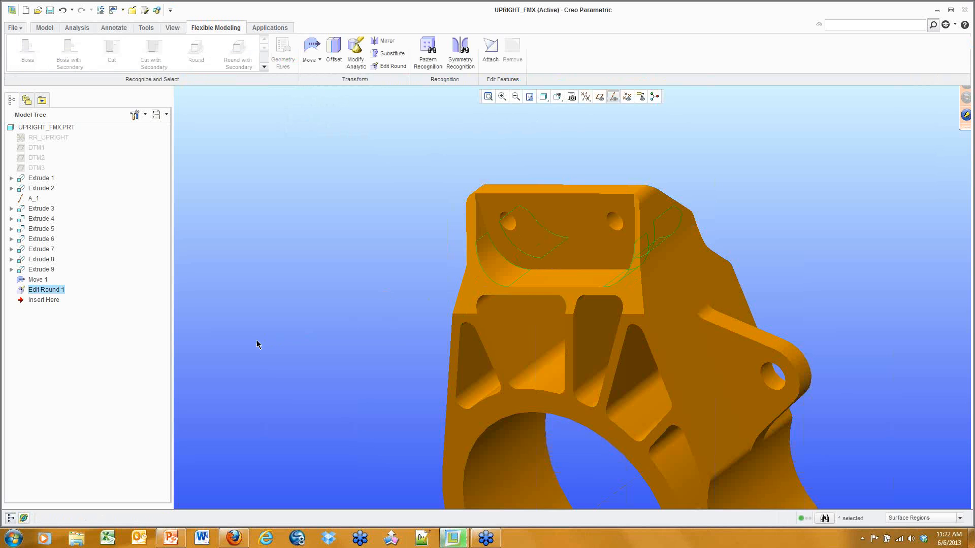
# Set the radius of the large central bore to 1.5 with Modify Analytic and accept the change
pyautogui.moveTo(282, 339)
pyautogui.mouseDown(button='middle')
pyautogui.moveTo(311, 330)
pyautogui.moveTo(451, 349)
pyautogui.moveTo(560, 295)
pyautogui.mouseUp(button='middle')
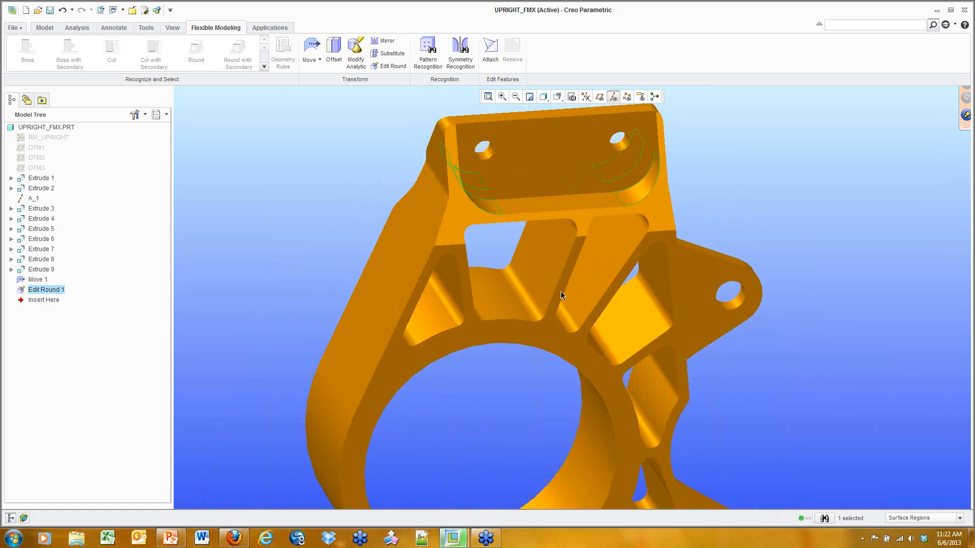
pyautogui.scroll(-4, 560, 292)
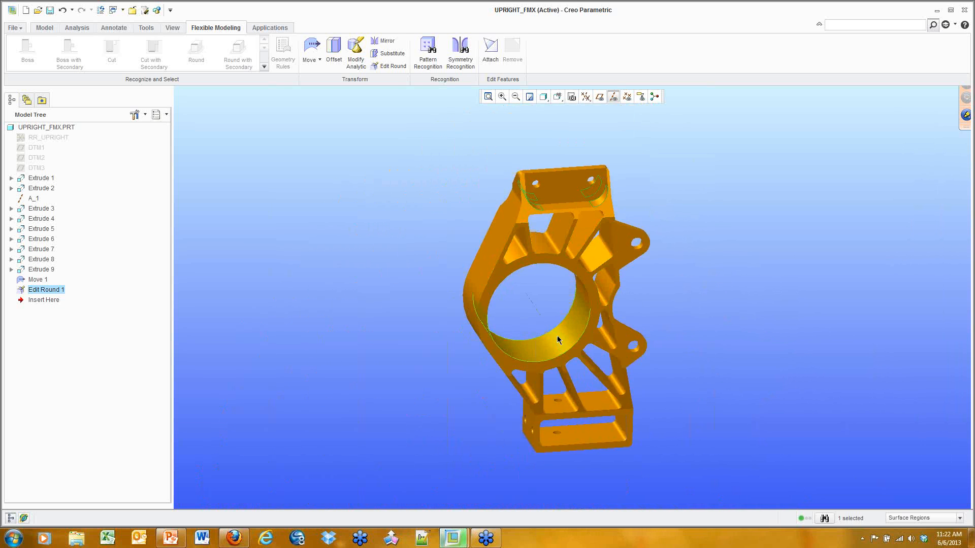
pyautogui.scroll(2, 557, 339)
pyautogui.click(562, 348)
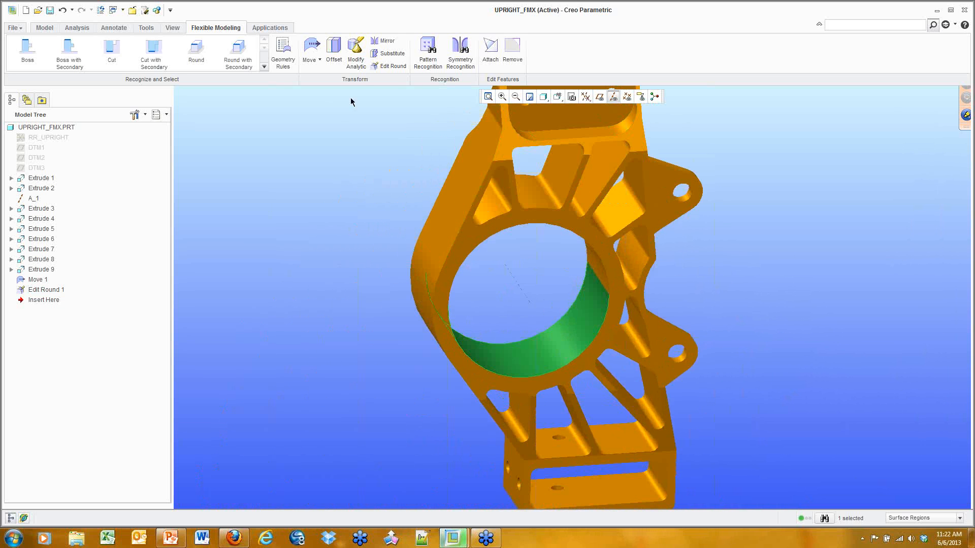
pyautogui.click(355, 51)
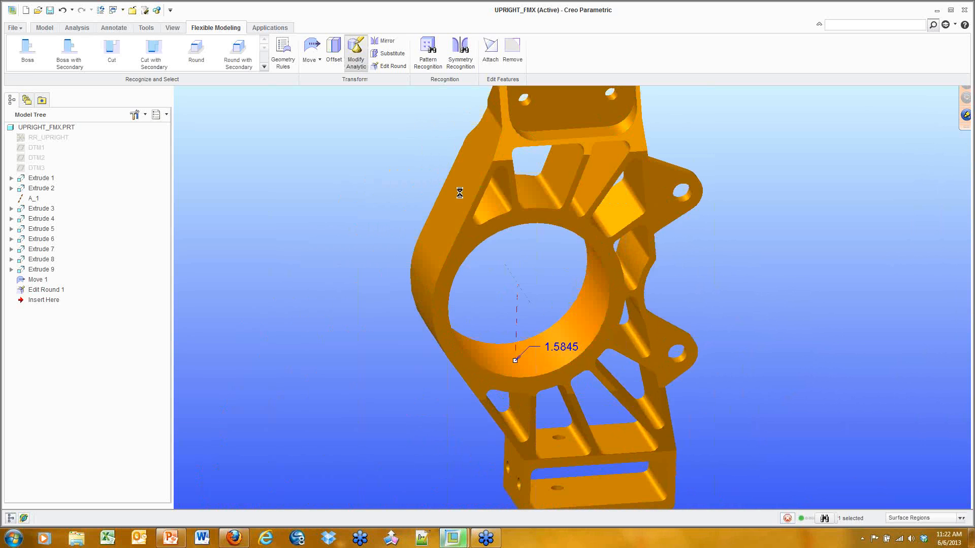
pyautogui.doubleClick(569, 349)
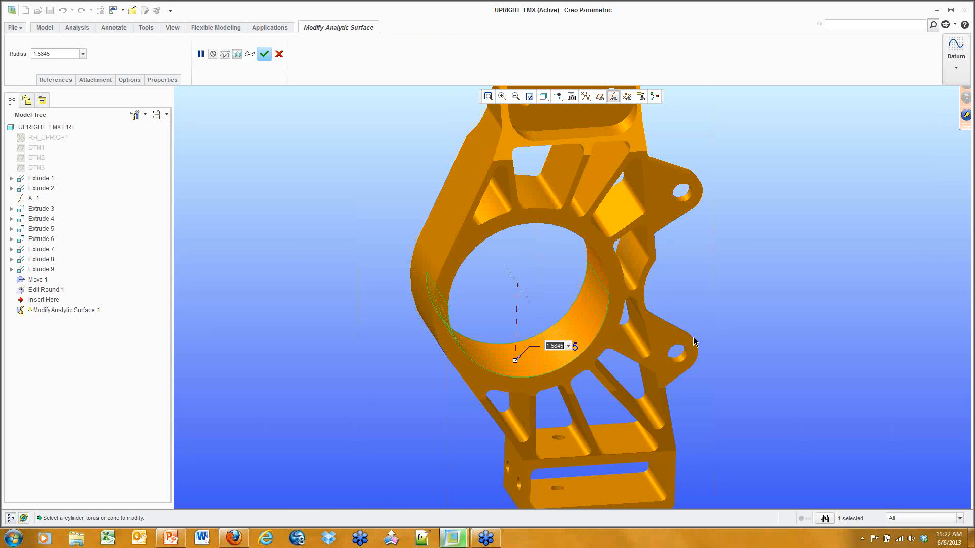
pyautogui.write('1')
pyautogui.press('Return')
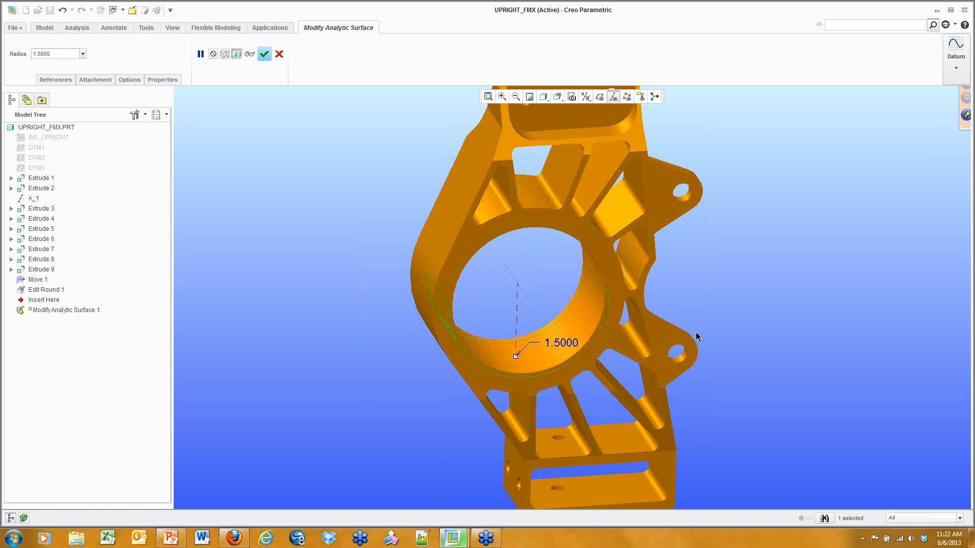
pyautogui.middleClick(723, 263)
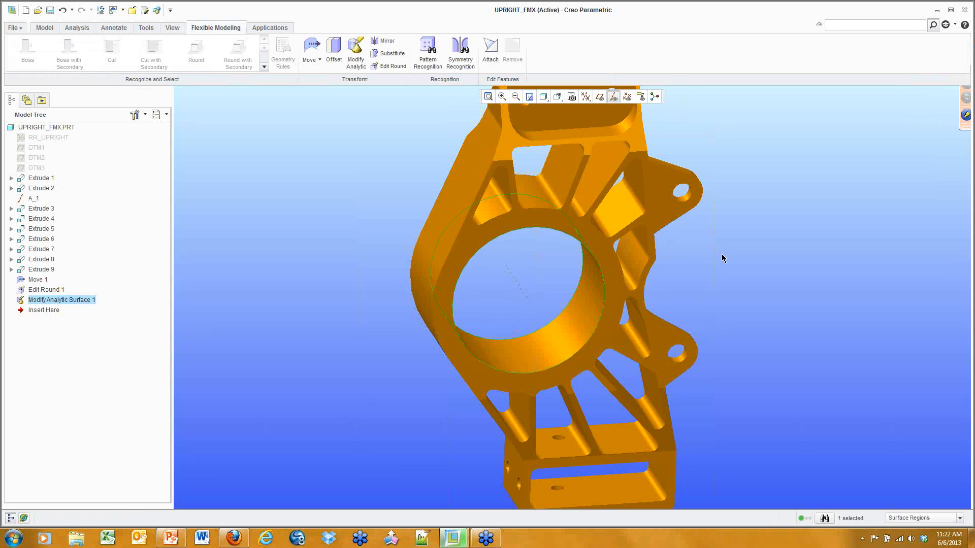
# Clear the selection and hide the datum axes in the model
pyautogui.click(723, 258)
pyautogui.moveTo(746, 261)
pyautogui.mouseDown(button='middle')
pyautogui.moveTo(724, 269)
pyautogui.moveTo(615, 93)
pyautogui.mouseUp(button='middle')
pyautogui.click(614, 97)
pyautogui.moveTo(745, 115)
pyautogui.mouseDown(button='middle')
pyautogui.moveTo(713, 185)
pyautogui.moveTo(705, 180)
pyautogui.mouseUp(button='middle')
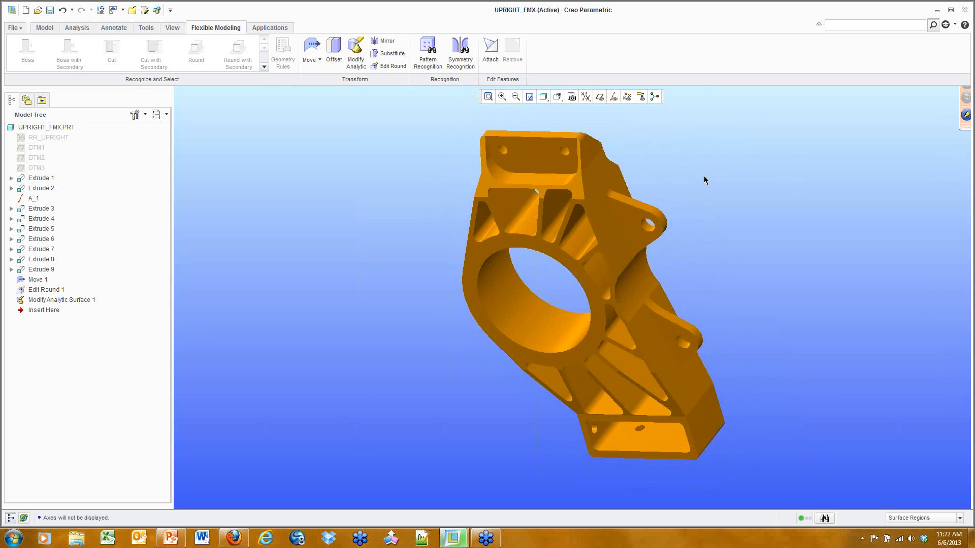
# Bring up the SIM_SUSPENSION assembly and use Drag Components on a lower suspension rod to check the wheel's motion
pyautogui.click(132, 10)
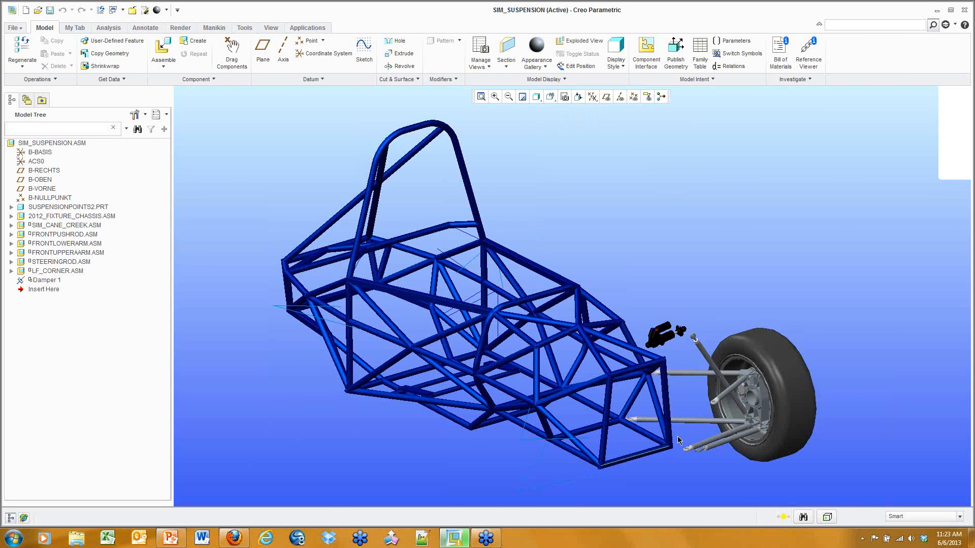
pyautogui.scroll(5, 678, 440)
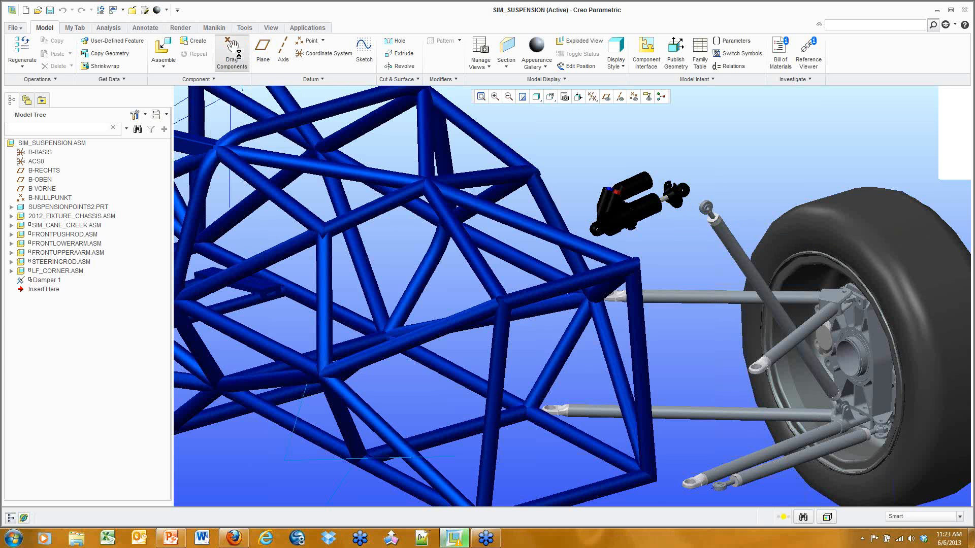
pyautogui.click(233, 53)
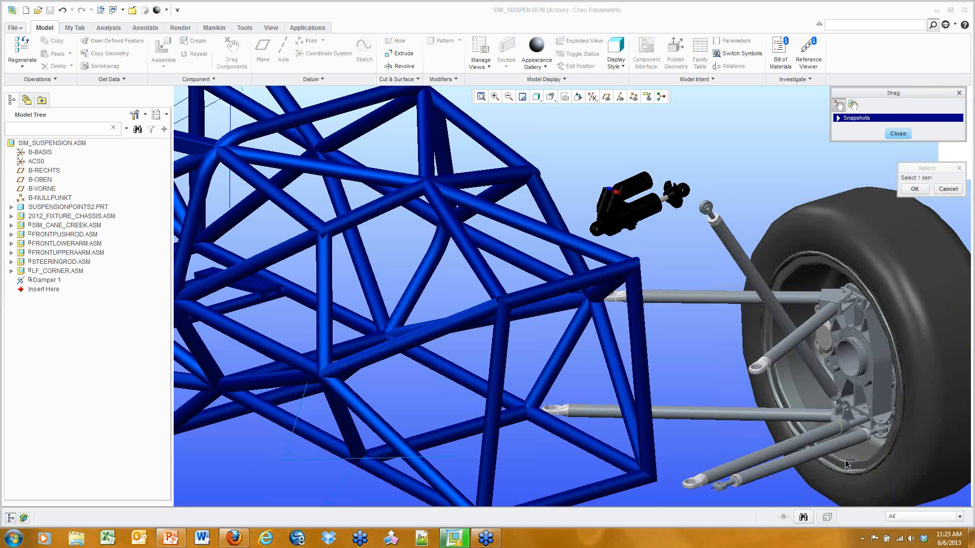
pyautogui.click(788, 465)
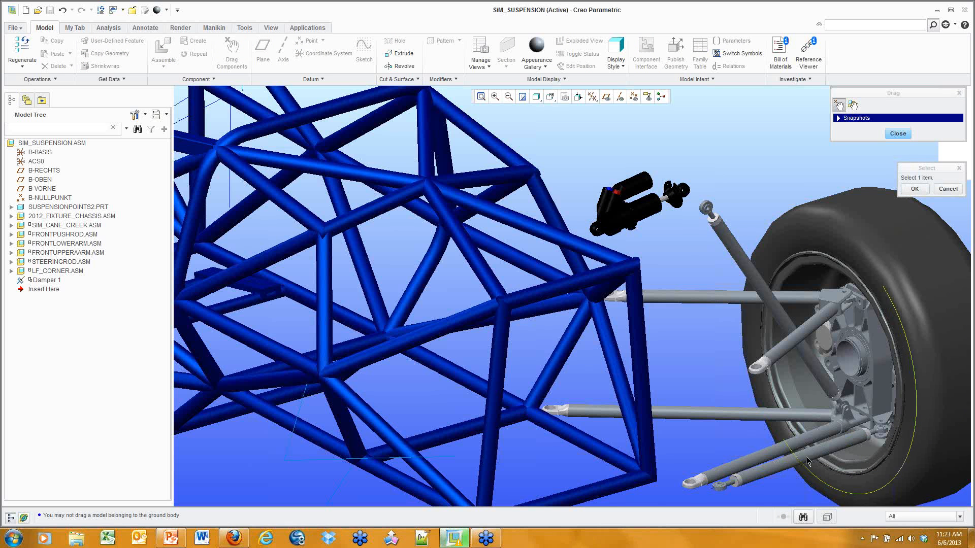
pyautogui.click(772, 475)
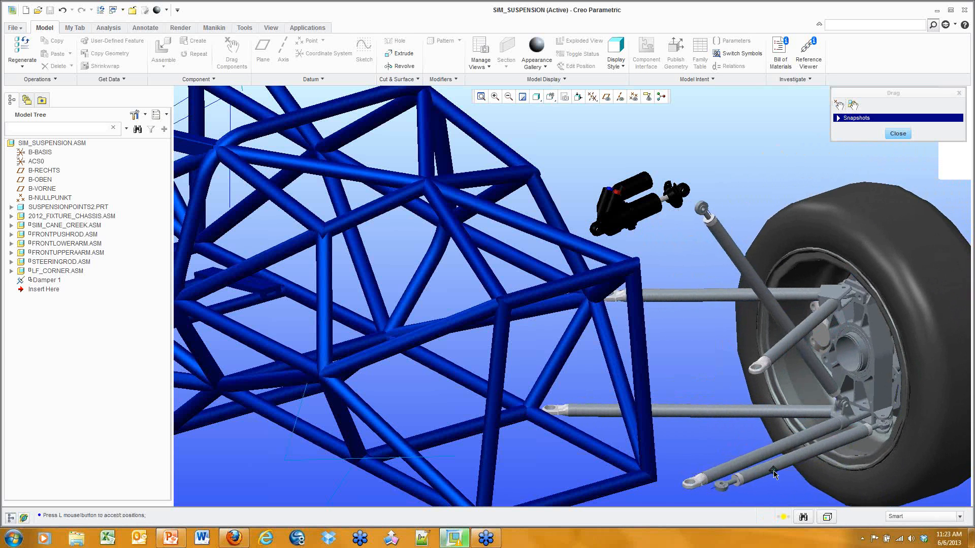
pyautogui.click(772, 473)
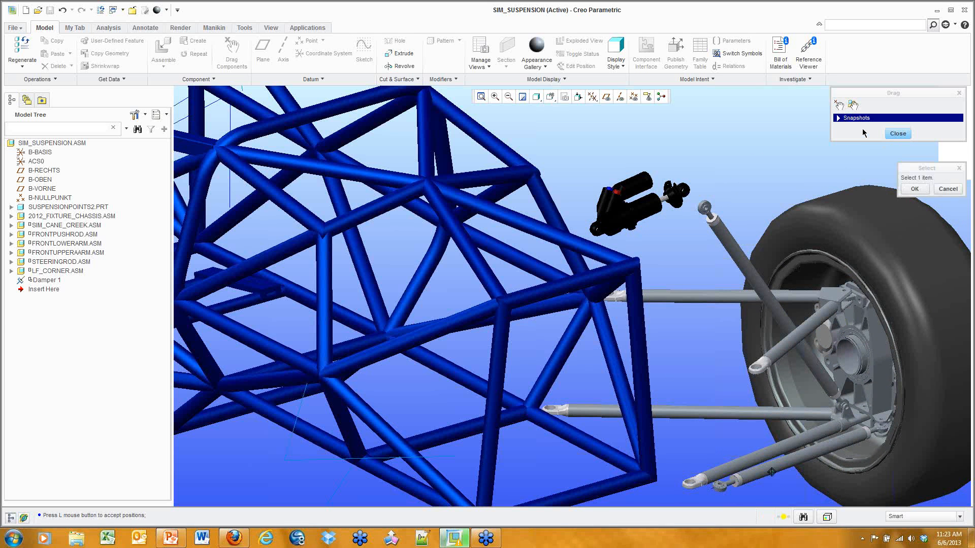
pyautogui.click(899, 133)
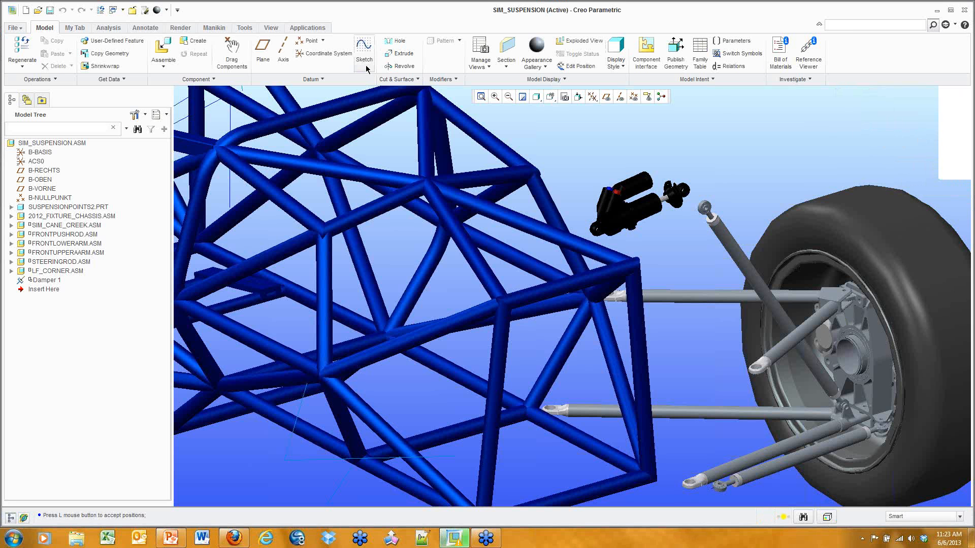
# Search the Simulation folder for "rock" and insert frontrockerfinal.asm into the suspension assembly
pyautogui.click(160, 46)
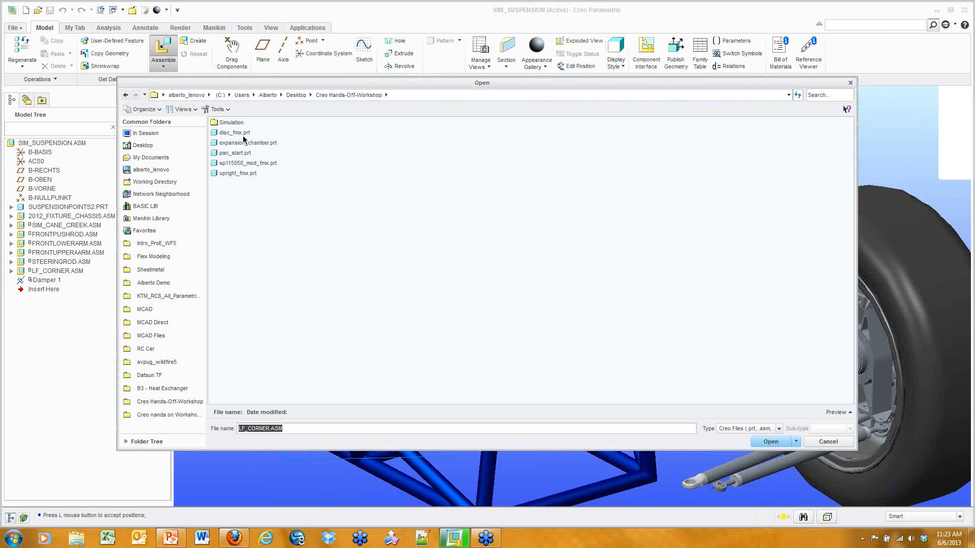
pyautogui.doubleClick(231, 122)
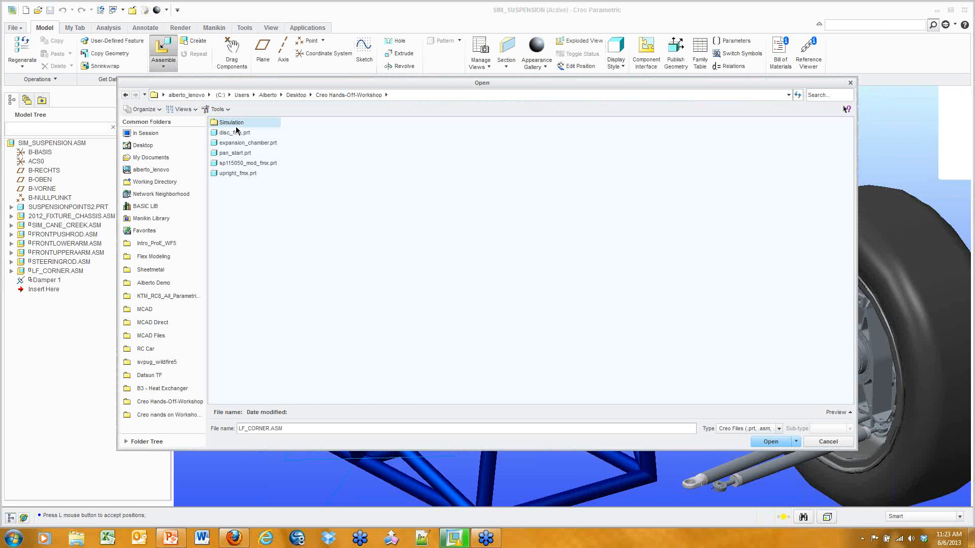
pyautogui.click(846, 97)
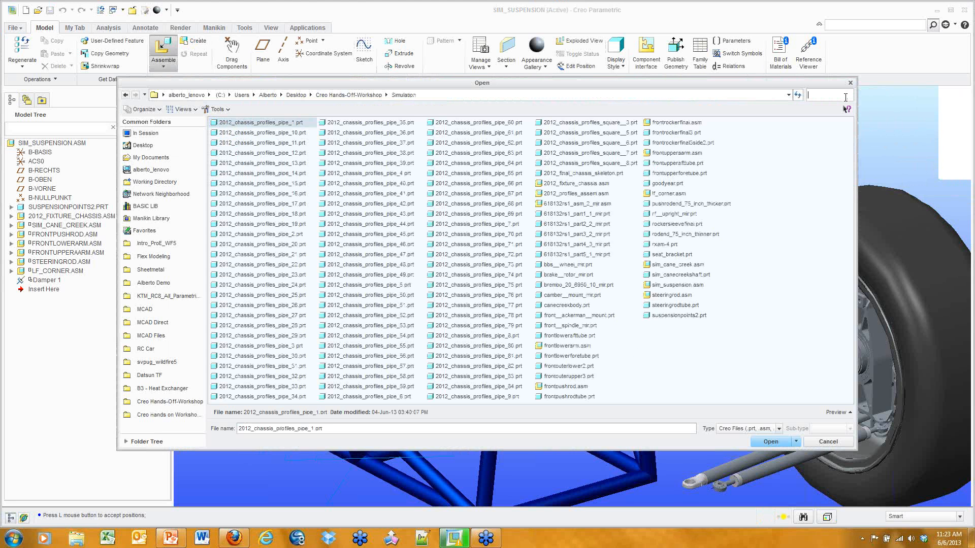
pyautogui.write('rock')
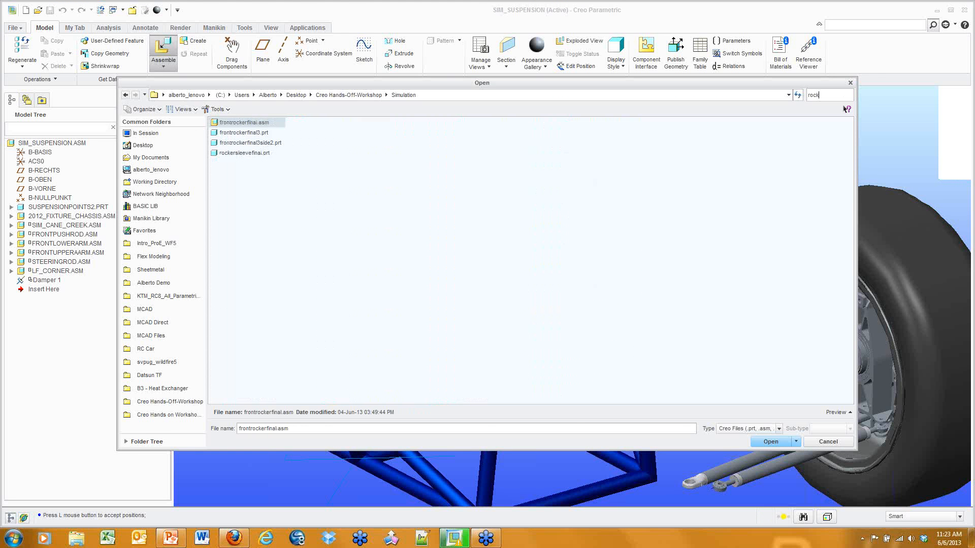
pyautogui.doubleClick(229, 122)
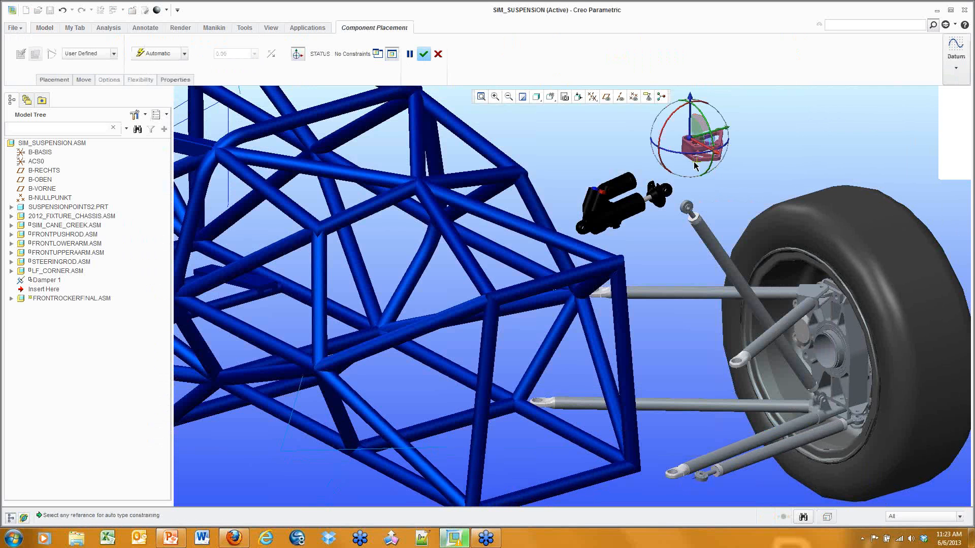
# Reorient the rocker with its 3D dragger so it stands upright just above the pushrod end, beside the damper
pyautogui.moveTo(690, 140); pyautogui.dragTo(690, 171)
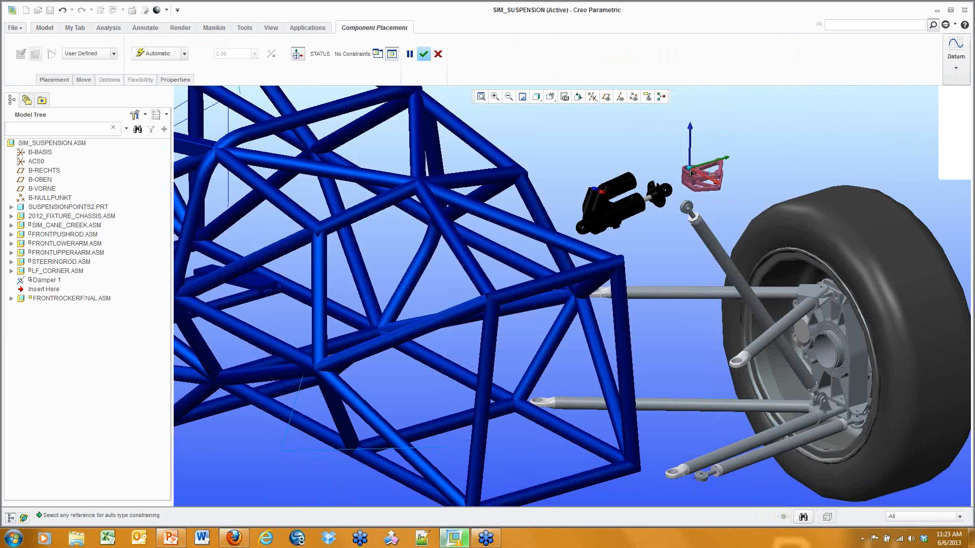
pyautogui.scroll(-5, 690, 171)
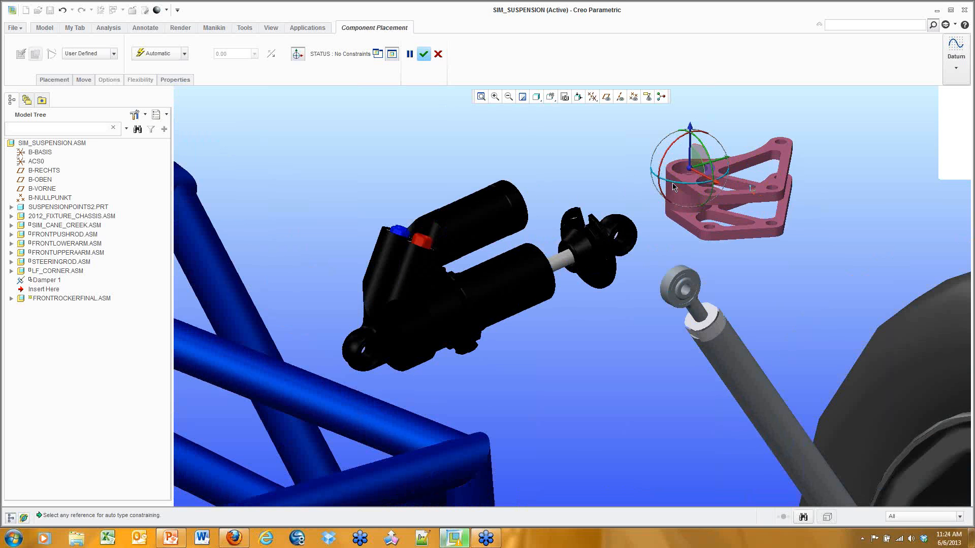
pyautogui.moveTo(673, 187); pyautogui.dragTo(700, 249)
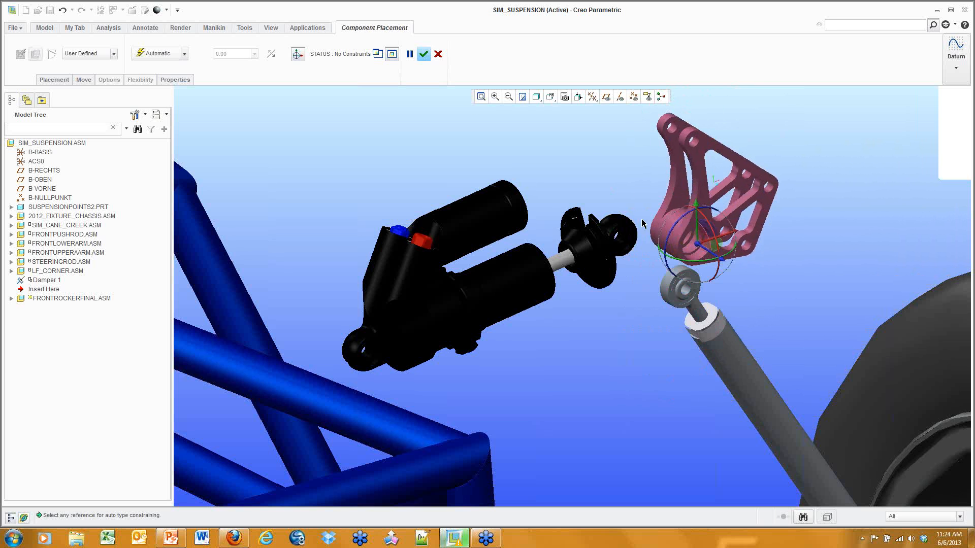
pyautogui.moveTo(695, 246); pyautogui.dragTo(691, 226)
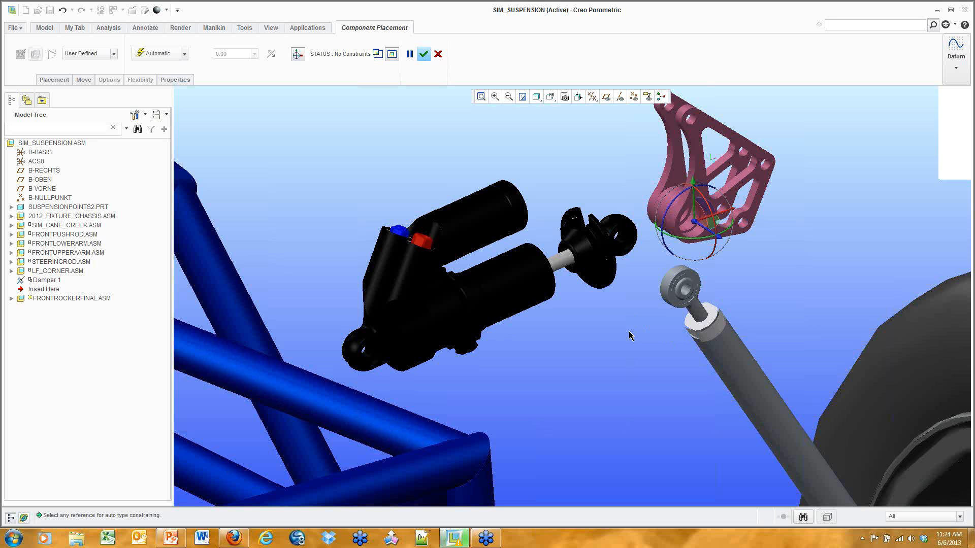
# Show datum axes and points, give the rocker a Pin connection and align its main bore axis with the SUSPENSIONPOINTS2 pivot axis
pyautogui.click(619, 97)
pyautogui.click(634, 97)
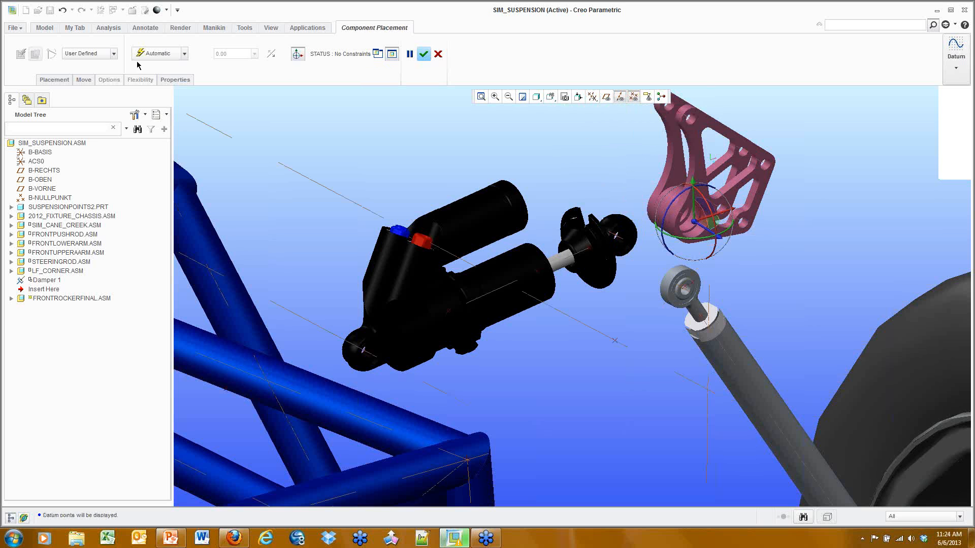
pyautogui.click(114, 53)
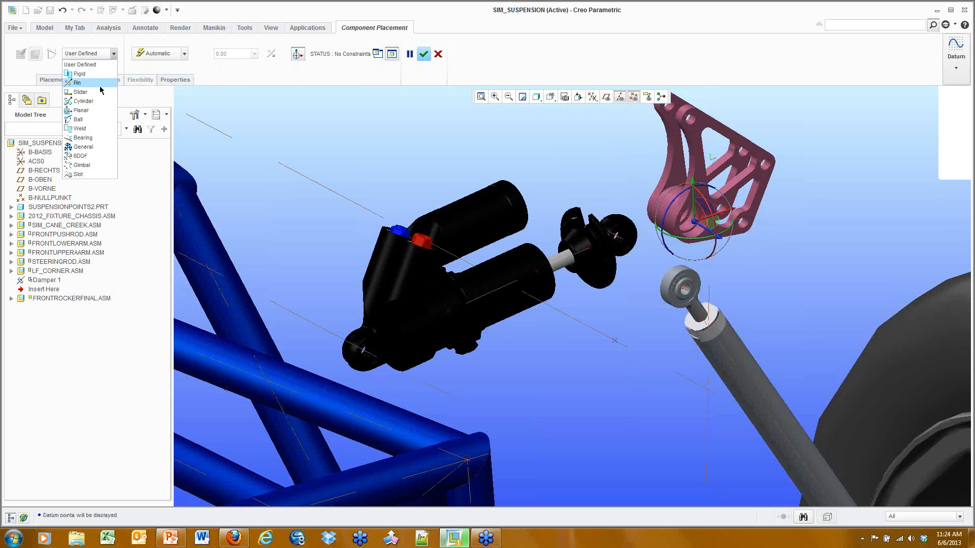
pyautogui.click(98, 82)
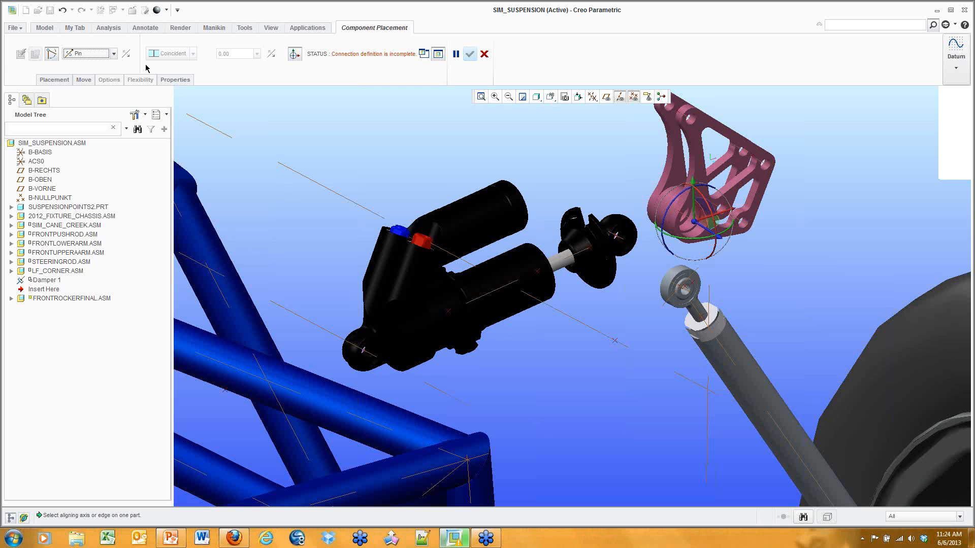
pyautogui.click(60, 80)
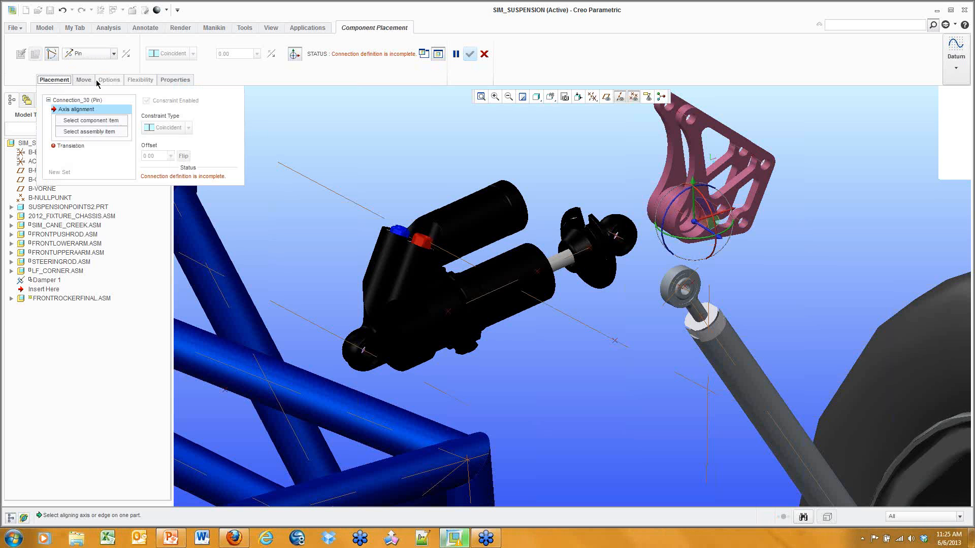
pyautogui.click(600, 334)
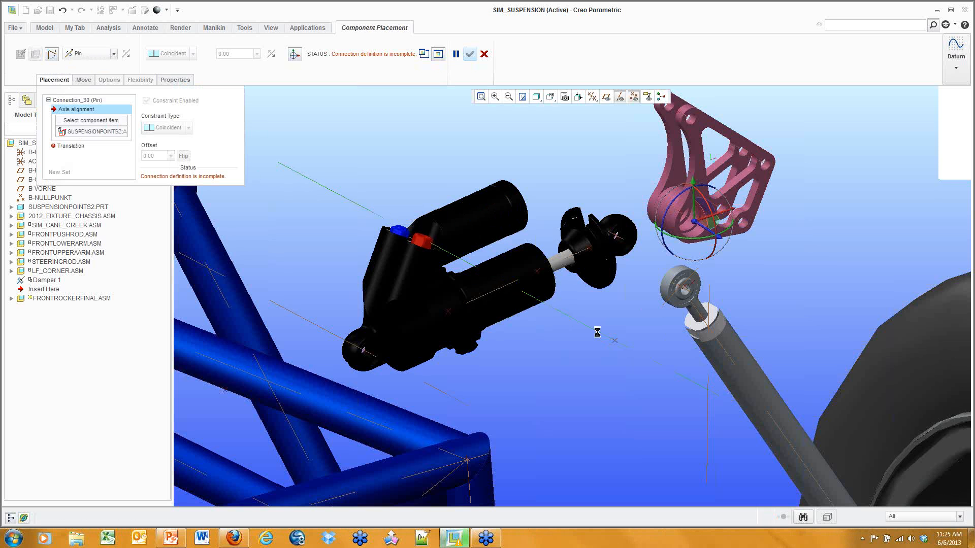
pyautogui.click(686, 220)
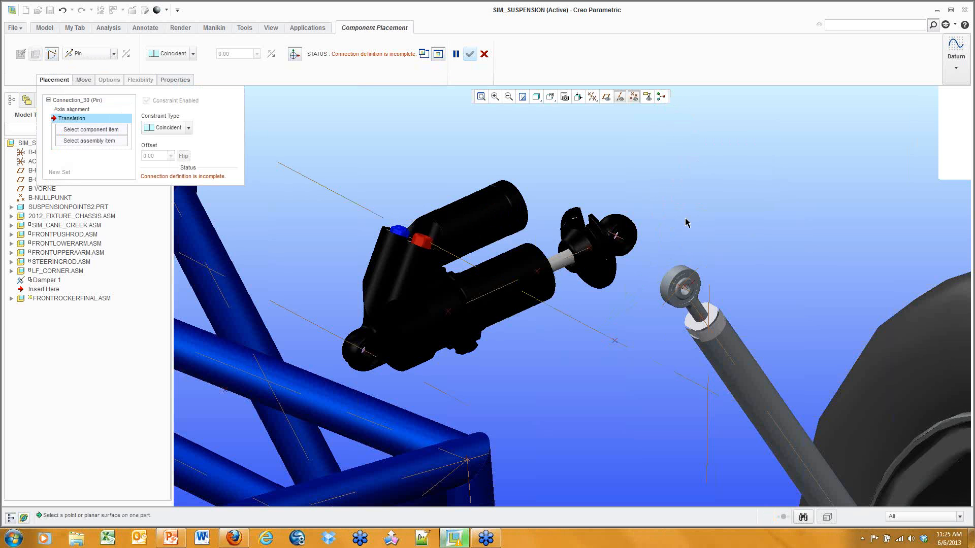
# Slide the rocker back beside the damper and define the pin's translation by making its bore point coincident with the SUSPENSIONPOINTS2 pivot point
pyautogui.scroll(-5, 669, 312)
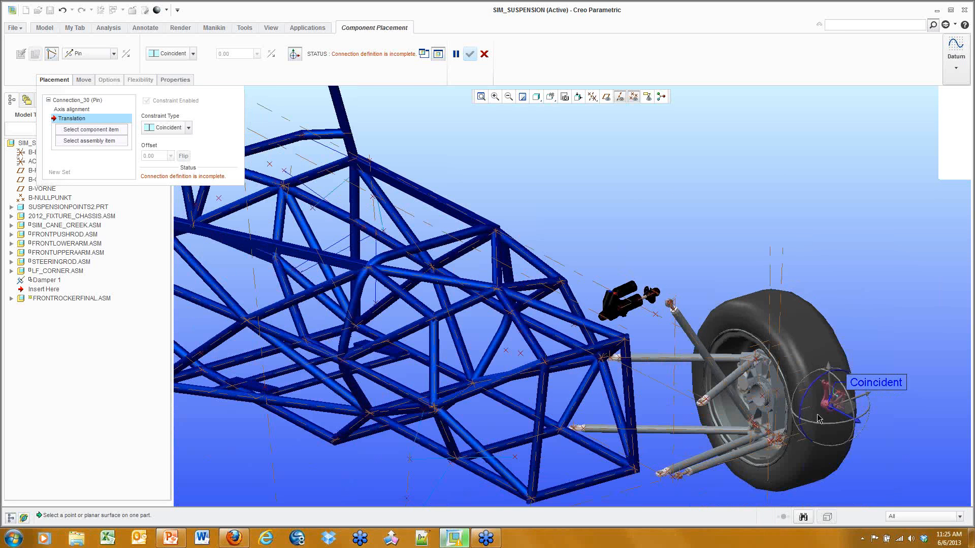
pyautogui.moveTo(818, 417); pyautogui.dragTo(668, 332)
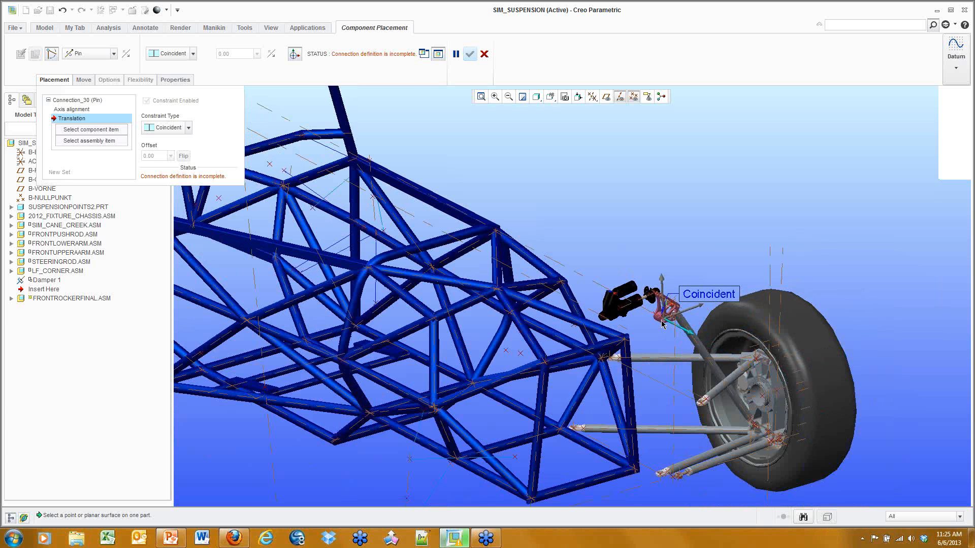
pyautogui.scroll(10, 662, 324)
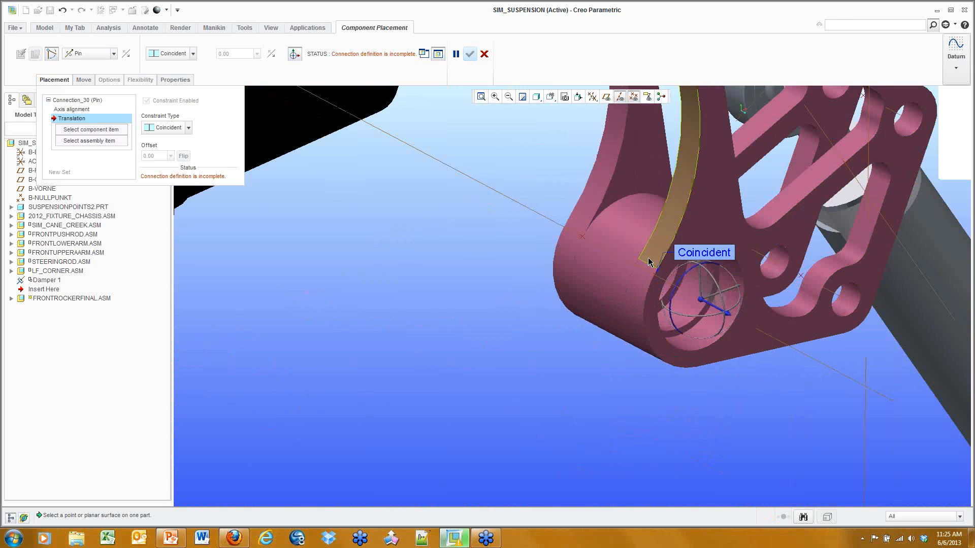
pyautogui.scroll(2, 648, 261)
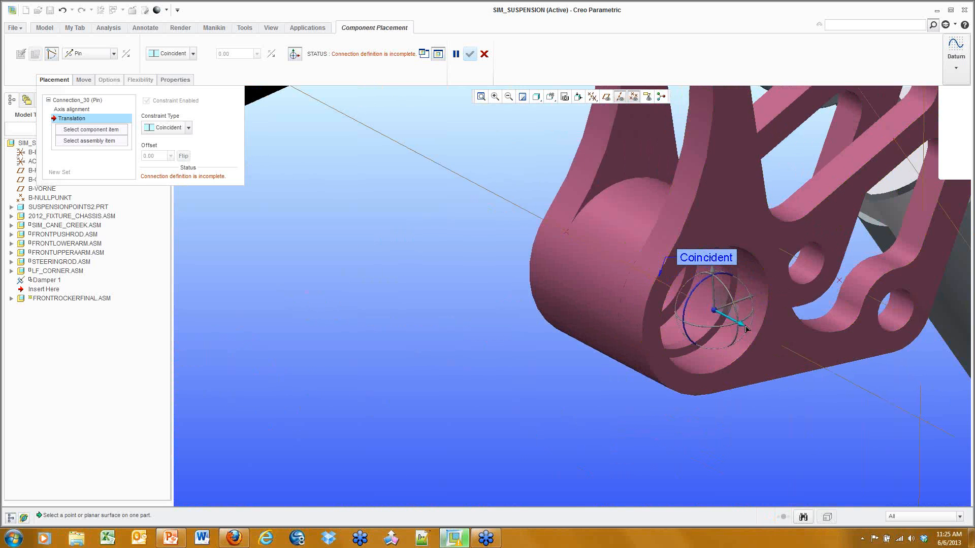
pyautogui.moveTo(745, 326); pyautogui.dragTo(779, 345)
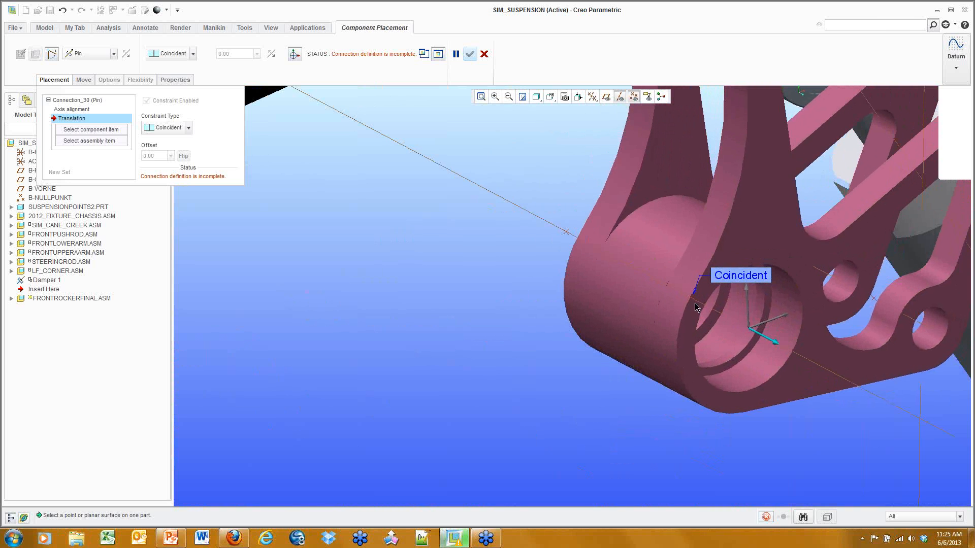
pyautogui.click(692, 299)
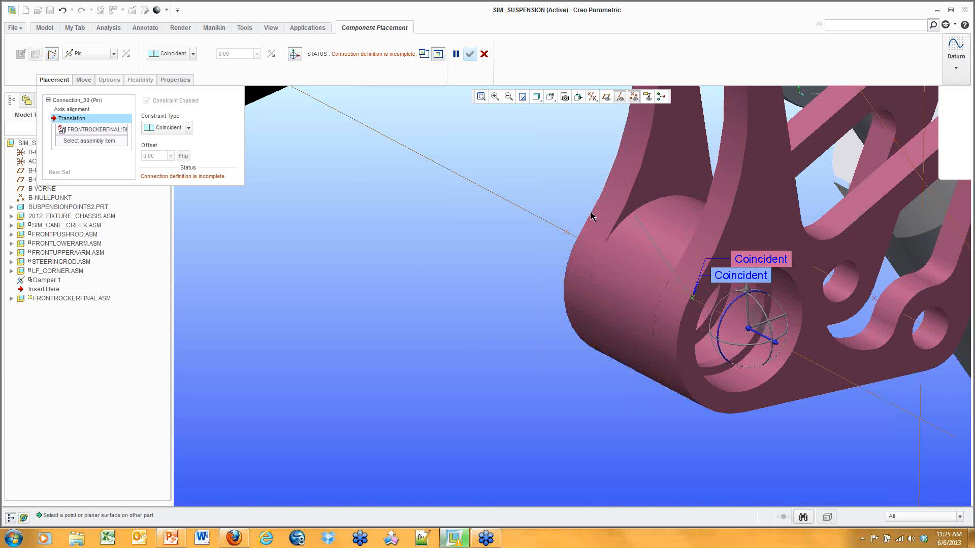
pyautogui.click(566, 233)
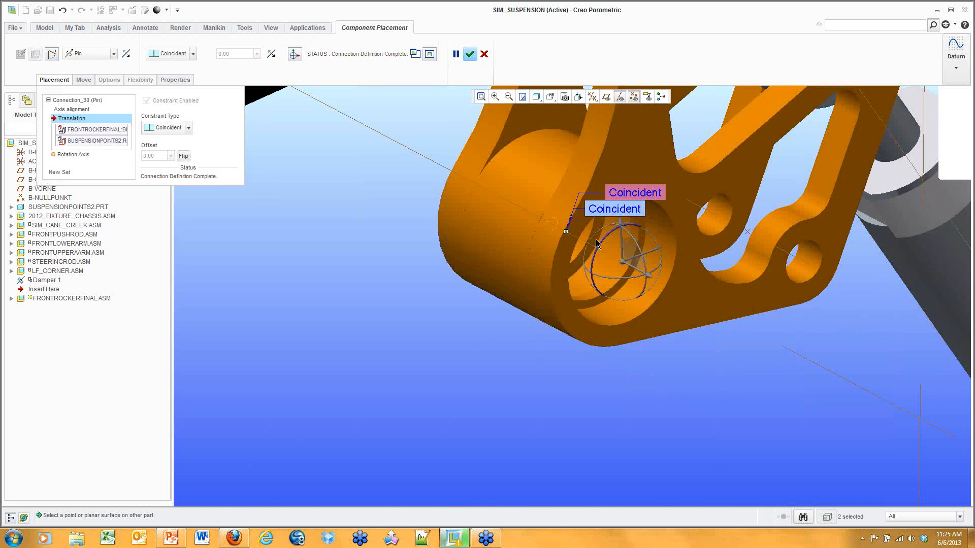
pyautogui.moveTo(609, 241); pyautogui.dragTo(631, 231)
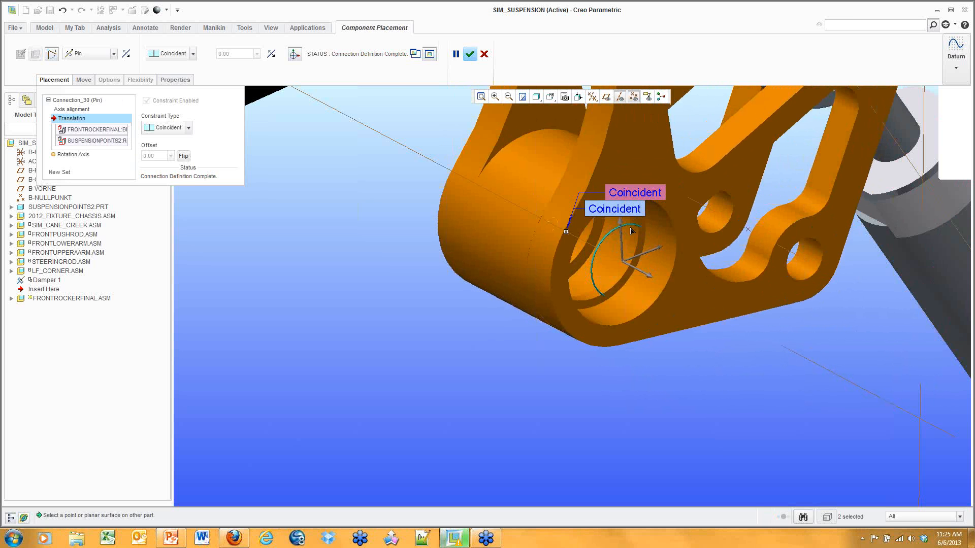
pyautogui.scroll(1, 630, 227)
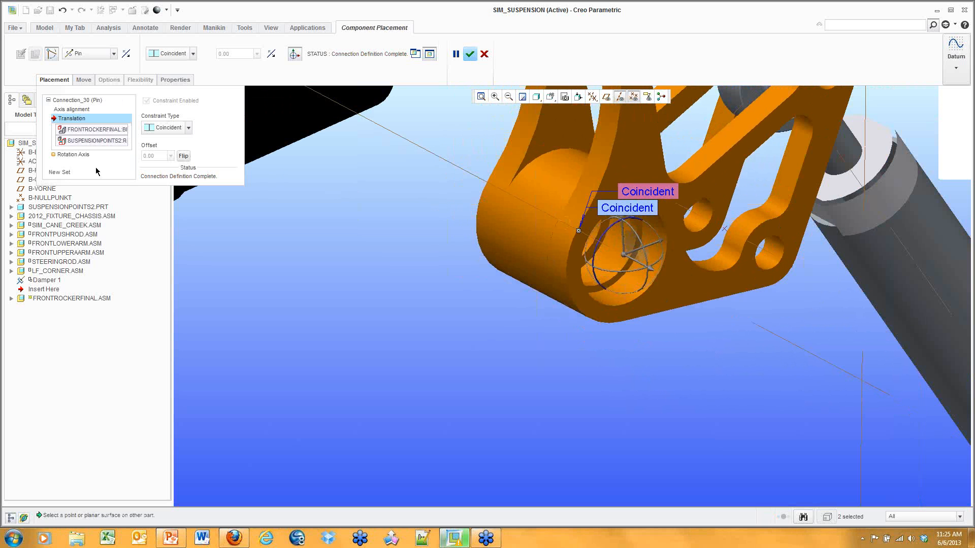
# Add a second pin connection aligning the rocker's pushrod hole with the pushrod end axis, with the rocker point coincident with FRONTPUSHROD point APNT1
pyautogui.click(59, 172)
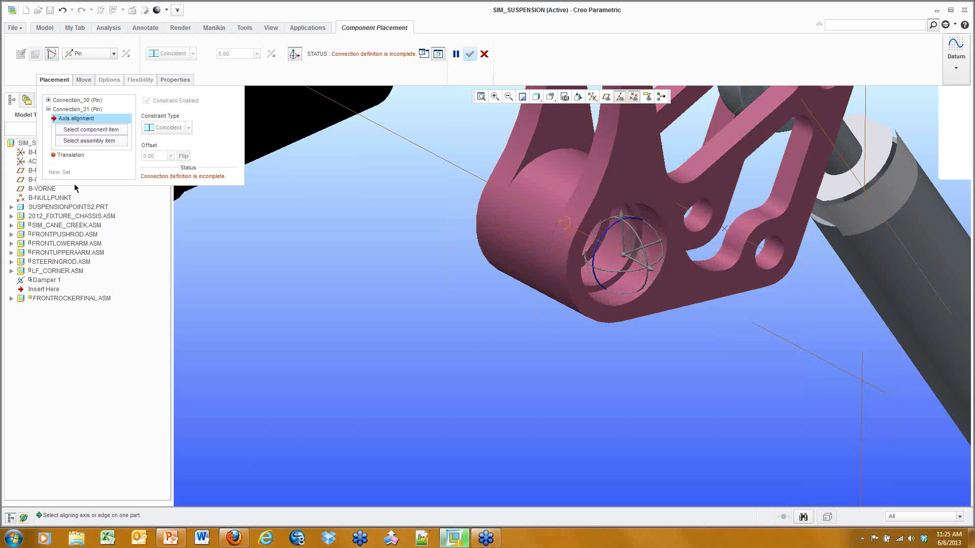
pyautogui.moveTo(406, 198); pyautogui.dragTo(574, 255, button='middle')
pyautogui.scroll(4, 574, 255)
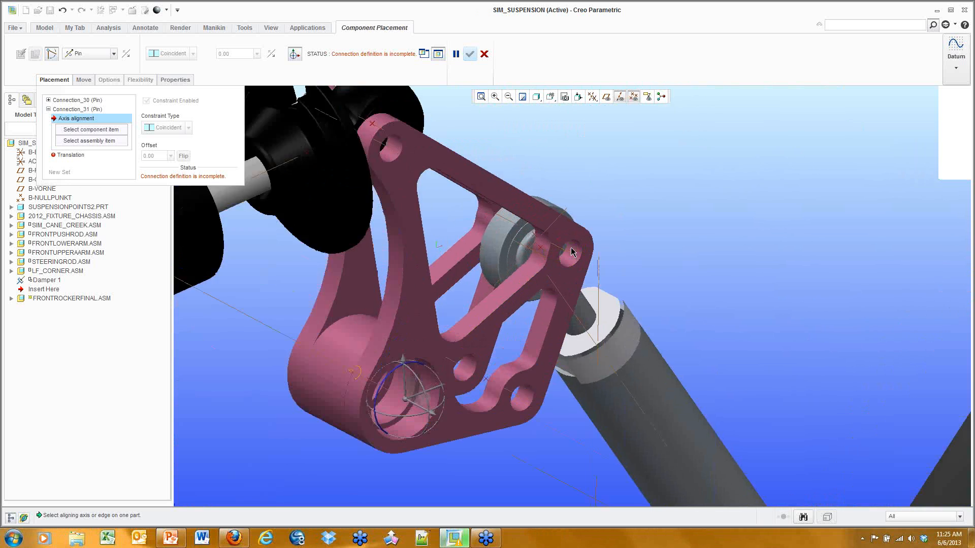
pyautogui.click(565, 259)
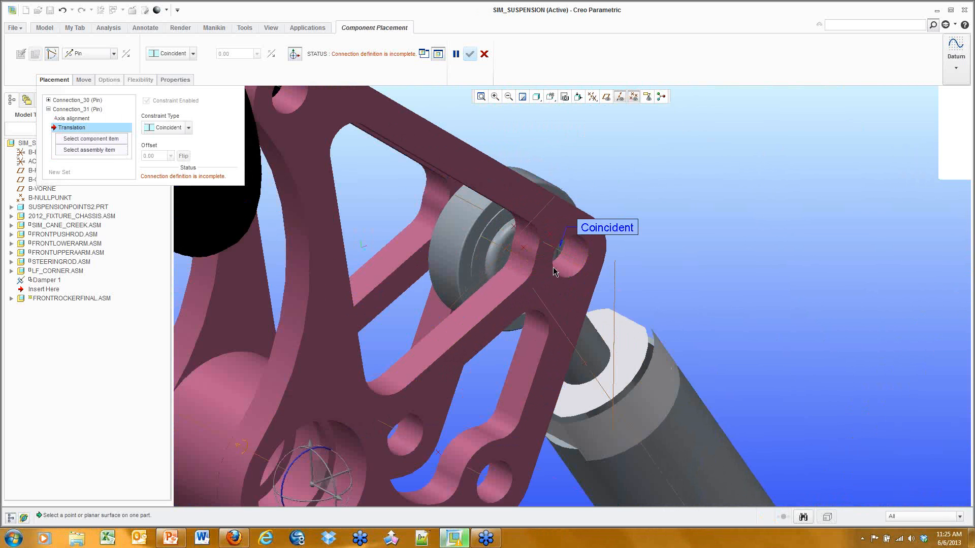
pyautogui.scroll(3, 564, 238)
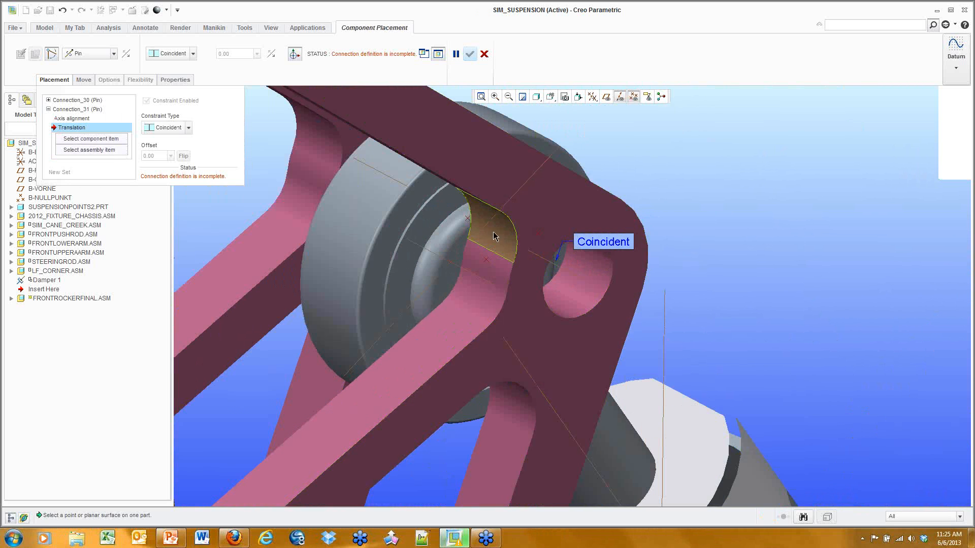
pyautogui.click(467, 222)
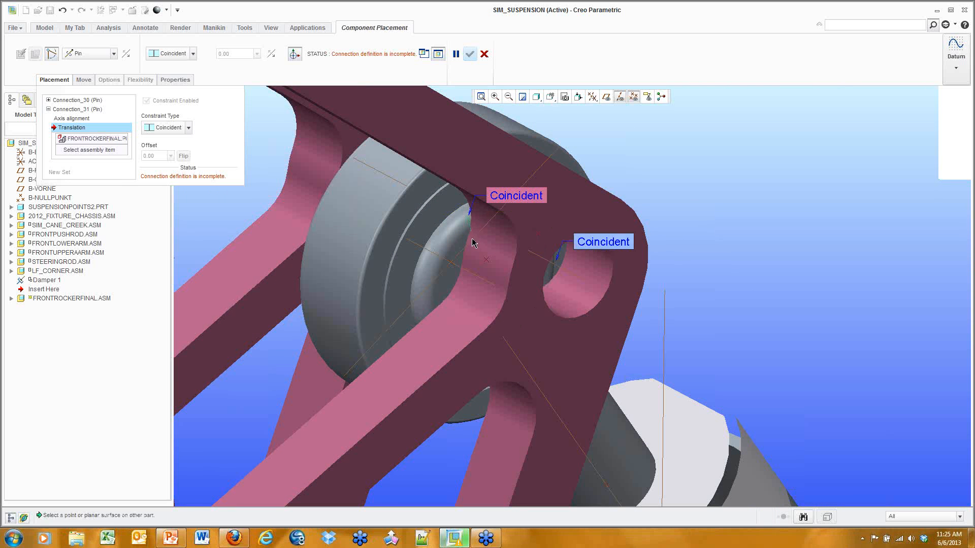
pyautogui.click(538, 257)
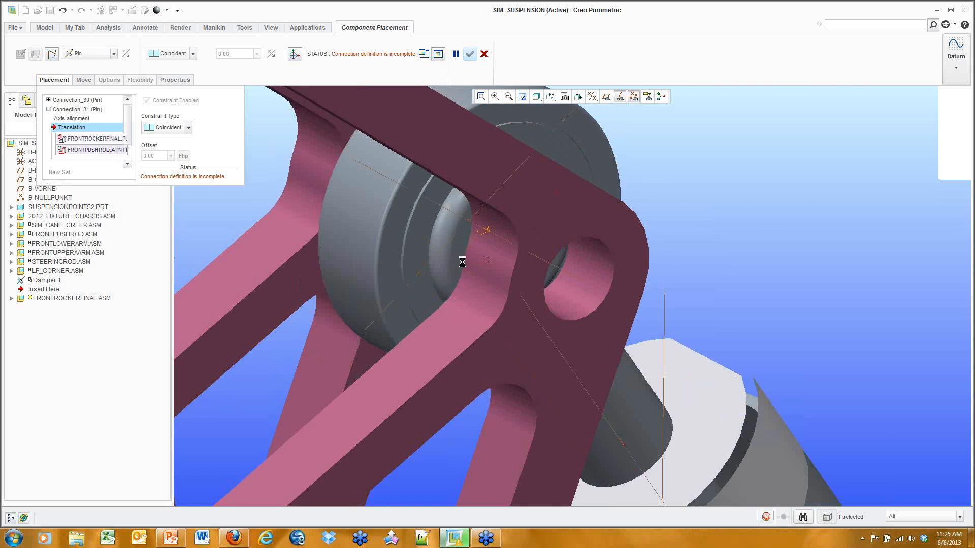
# Add a third pin connection and align the axis of the rocker's upper hole with the damper shaft's end eye
pyautogui.scroll(-4, 539, 259)
pyautogui.moveTo(549, 252); pyautogui.dragTo(488, 194, button='middle')
pyautogui.rightClick(646, 171)
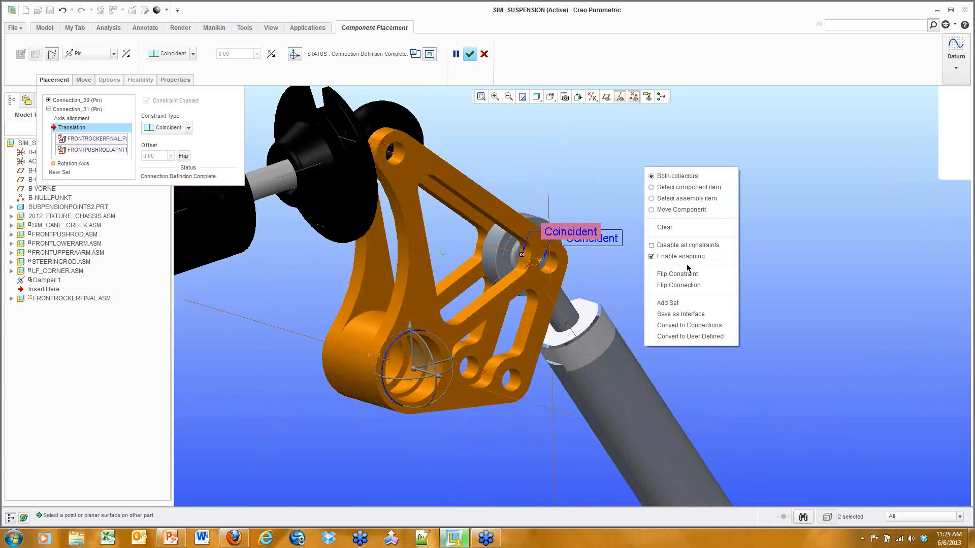
pyautogui.click(668, 303)
pyautogui.moveTo(443, 165); pyautogui.dragTo(441, 159, button='middle')
pyautogui.scroll(-5, 389, 130)
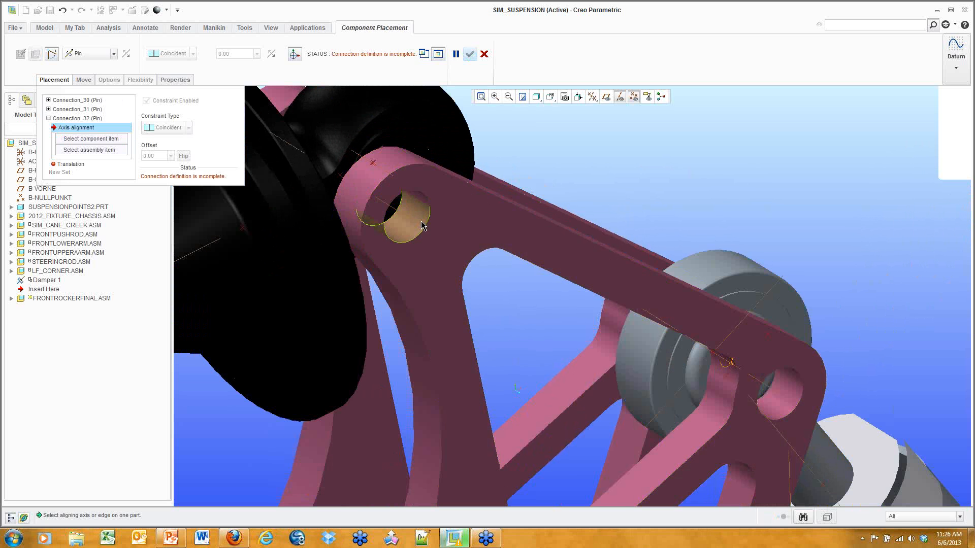
pyautogui.click(422, 225)
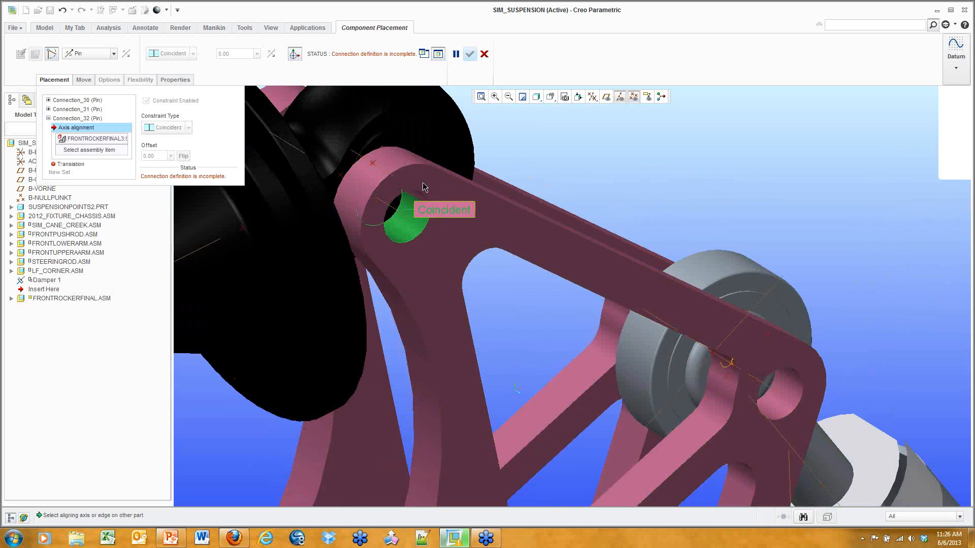
pyautogui.click(410, 156)
# Define the third pin's translation by making the SIM_CANECREEKSHAFT point coincident with the rocker's upper point, and accept the rocker placement
pyautogui.scroll(-4, 362, 189)
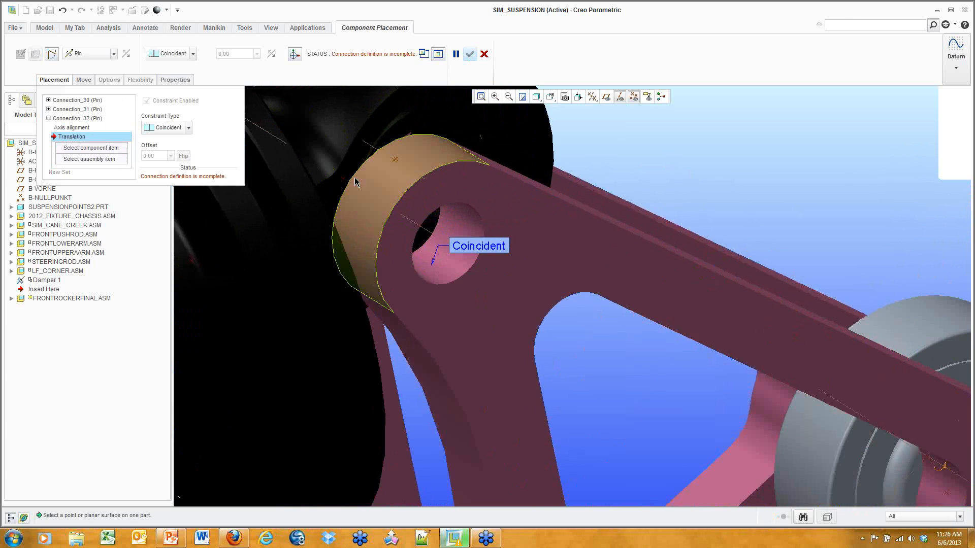
pyautogui.scroll(-2, 362, 189)
pyautogui.scroll(3, 443, 144)
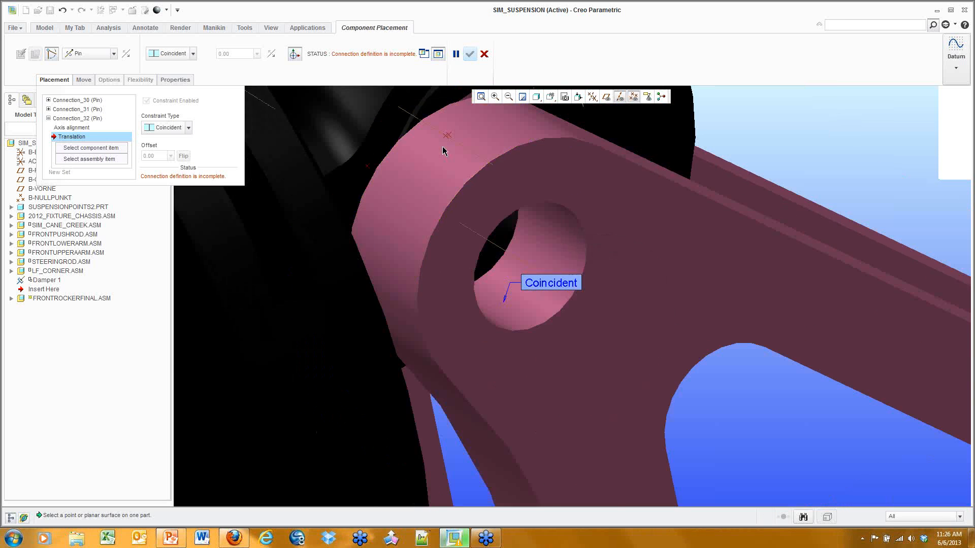
pyautogui.scroll(-1, 445, 143)
pyautogui.scroll(-2, 445, 143)
pyautogui.click(446, 131)
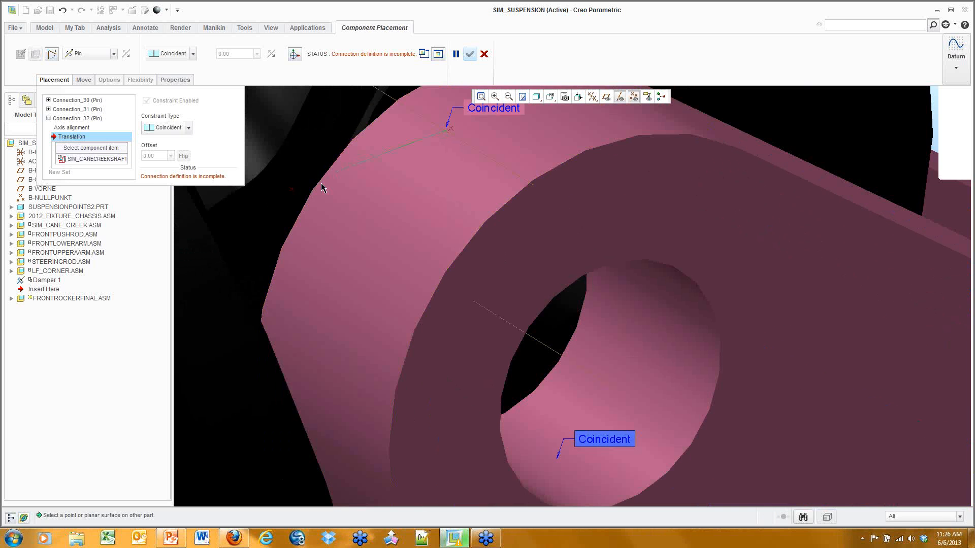
pyautogui.click(293, 191)
pyautogui.scroll(2, 374, 191)
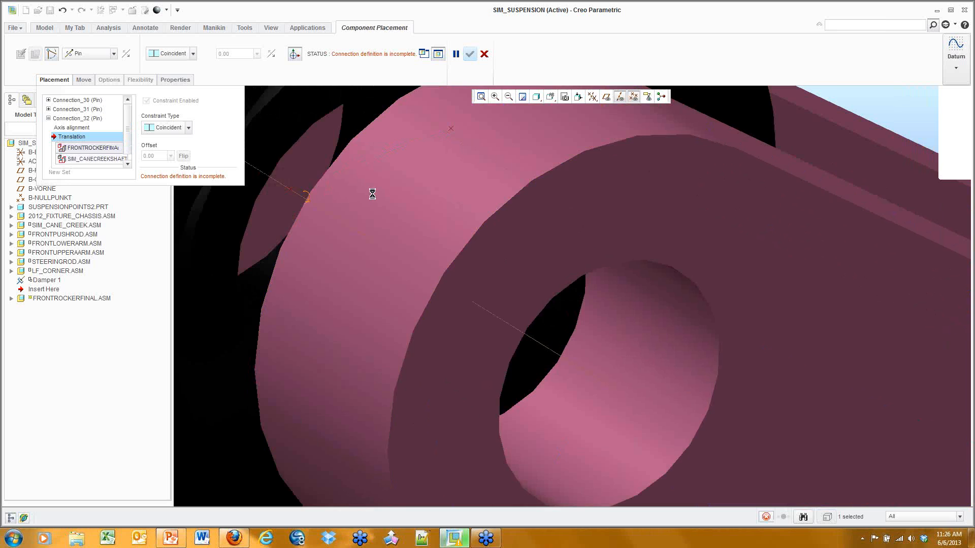
pyautogui.scroll(5, 380, 195)
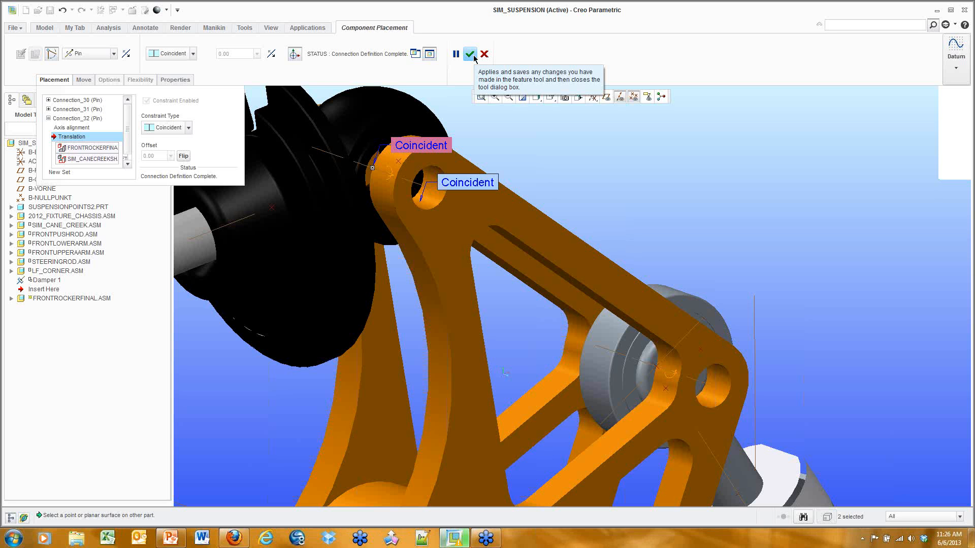
pyautogui.click(474, 58)
# Exercise the linkage with Drag Components by moving the pushrod down and back up, and finish dragging
pyautogui.scroll(3, 645, 184)
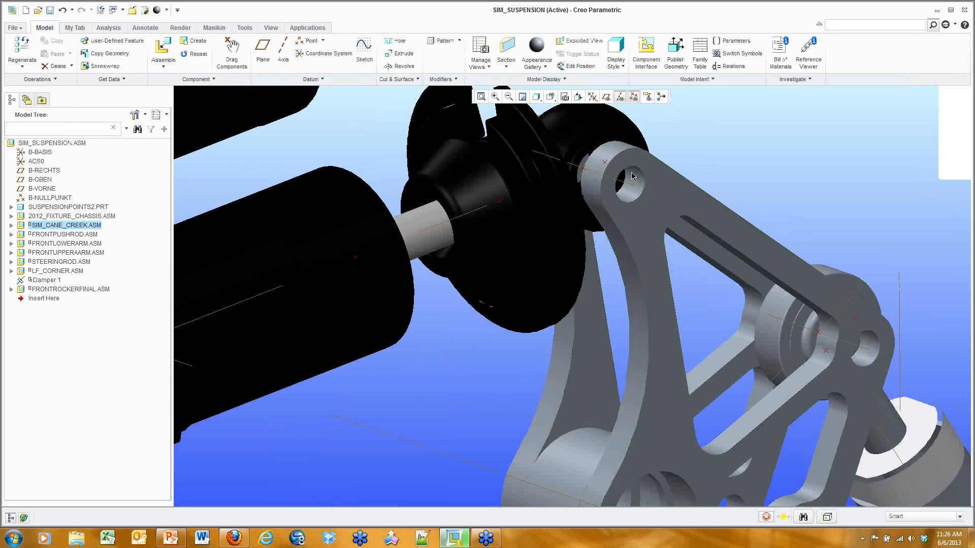
pyautogui.scroll(5, 746, 214)
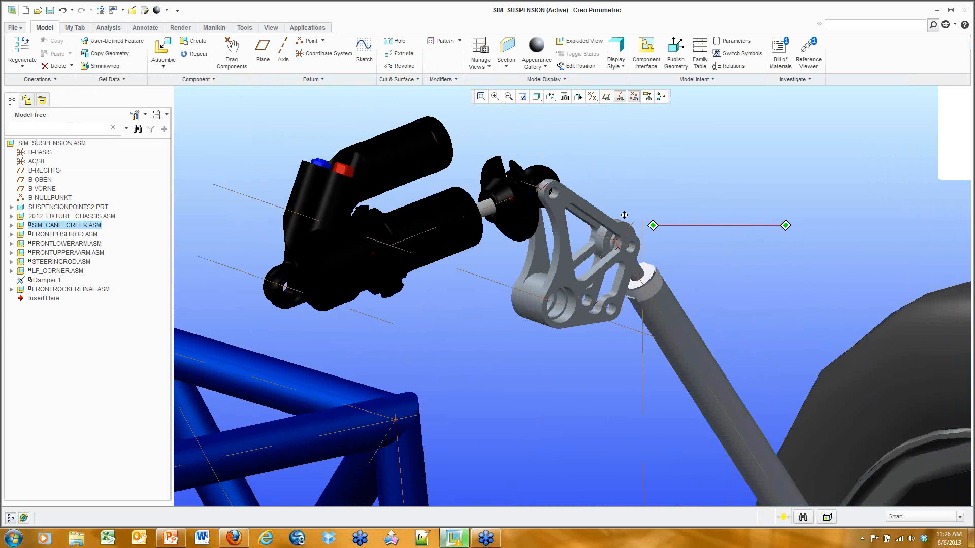
pyautogui.click(231, 47)
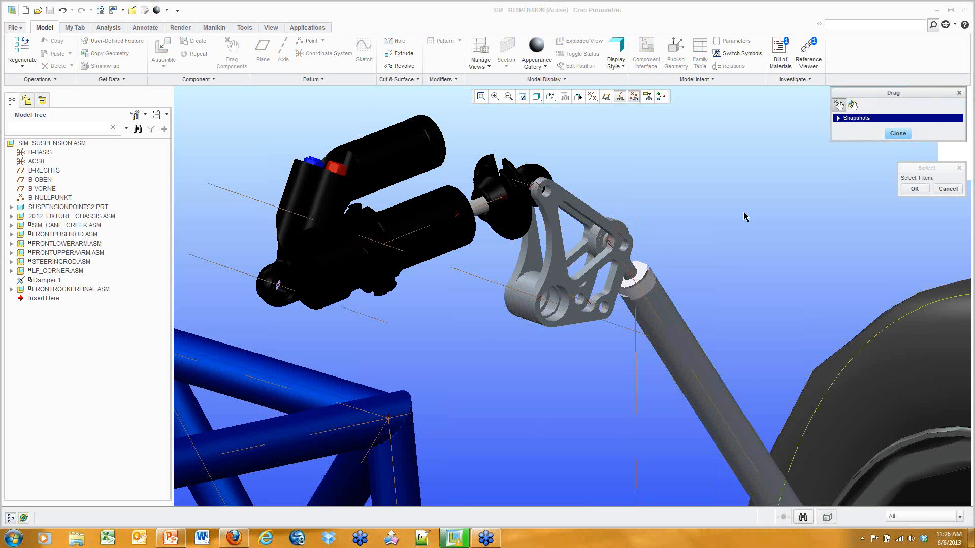
pyautogui.click(699, 348)
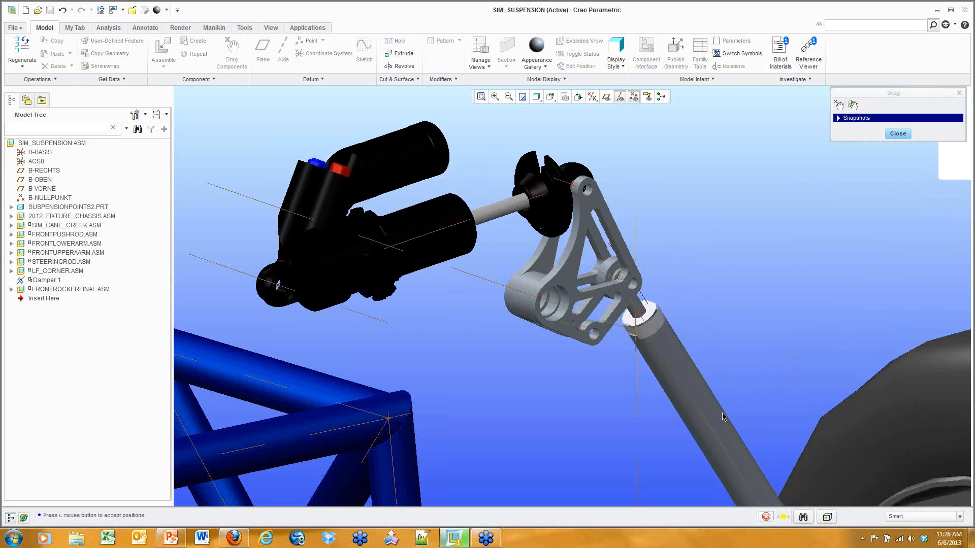
pyautogui.click(697, 349)
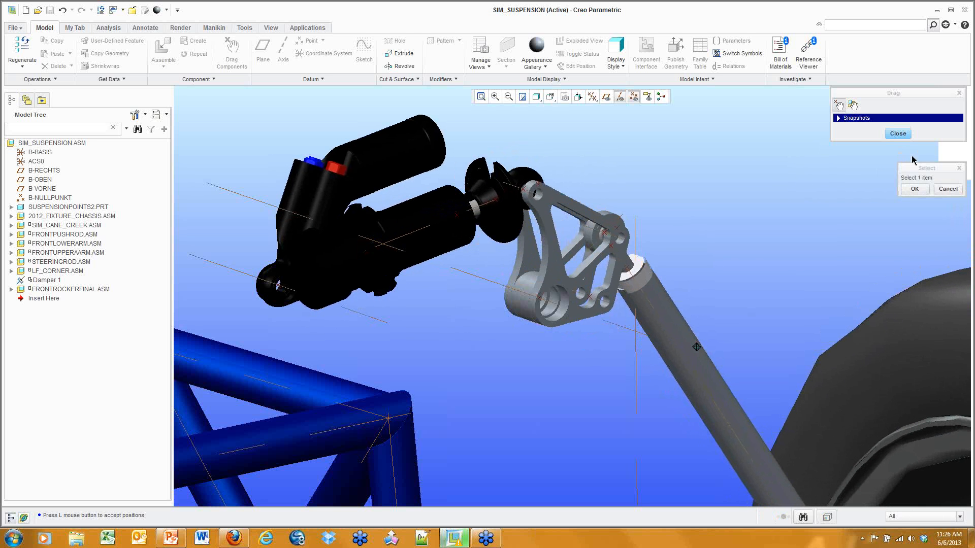
pyautogui.click(914, 187)
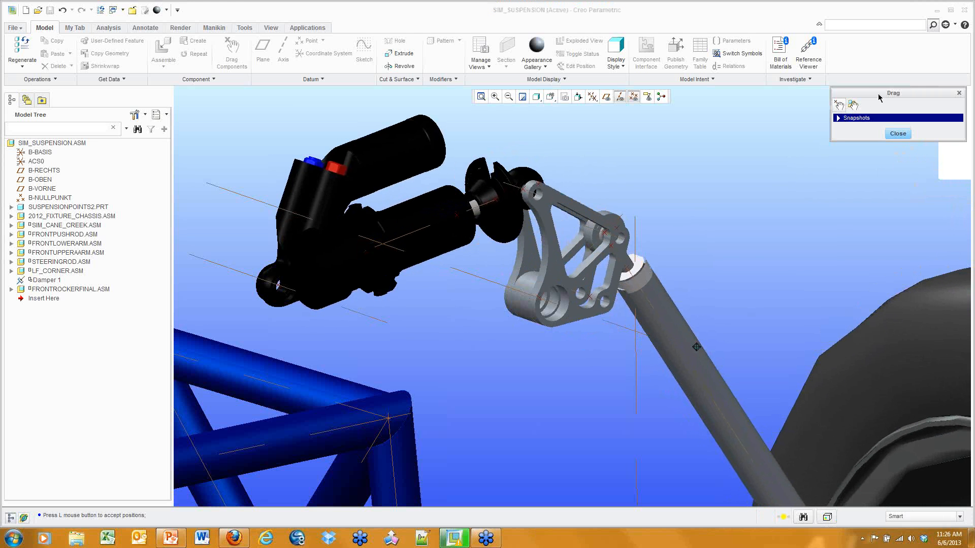
pyautogui.moveTo(879, 95); pyautogui.dragTo(857, 95)
pyautogui.click(941, 93)
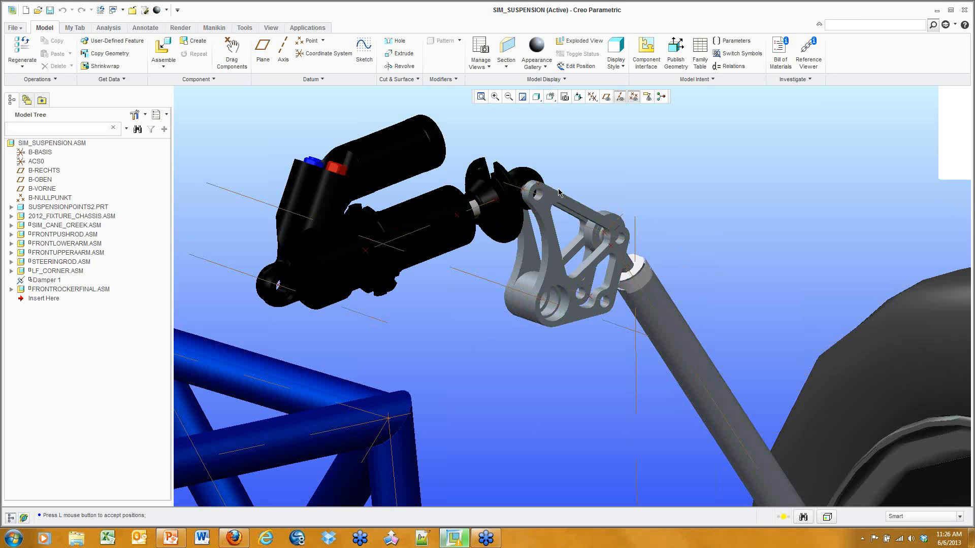
# In the Mechanism application, define a spring between the damper body and shaft points with 10 N/mm stiffness and 150 mm unstretched length
pyautogui.click(307, 27)
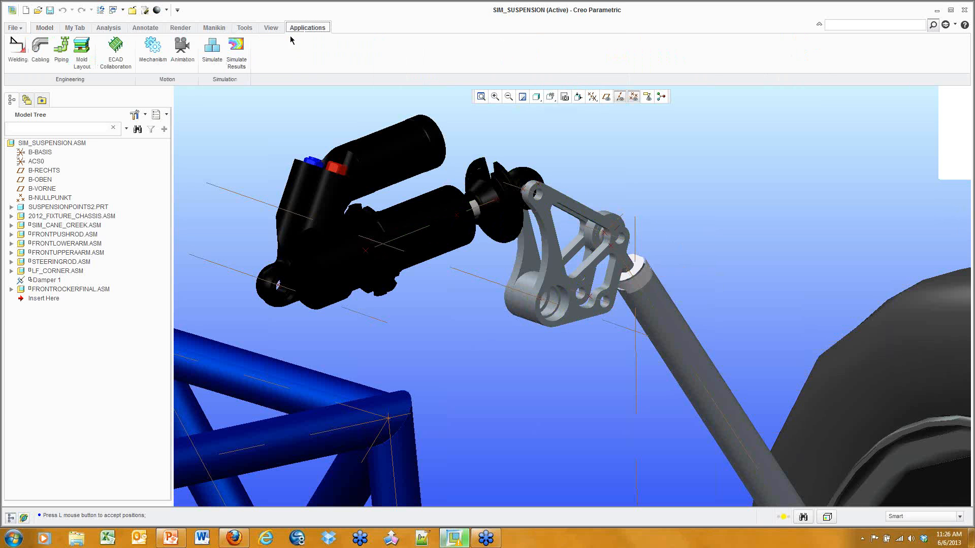
pyautogui.click(151, 49)
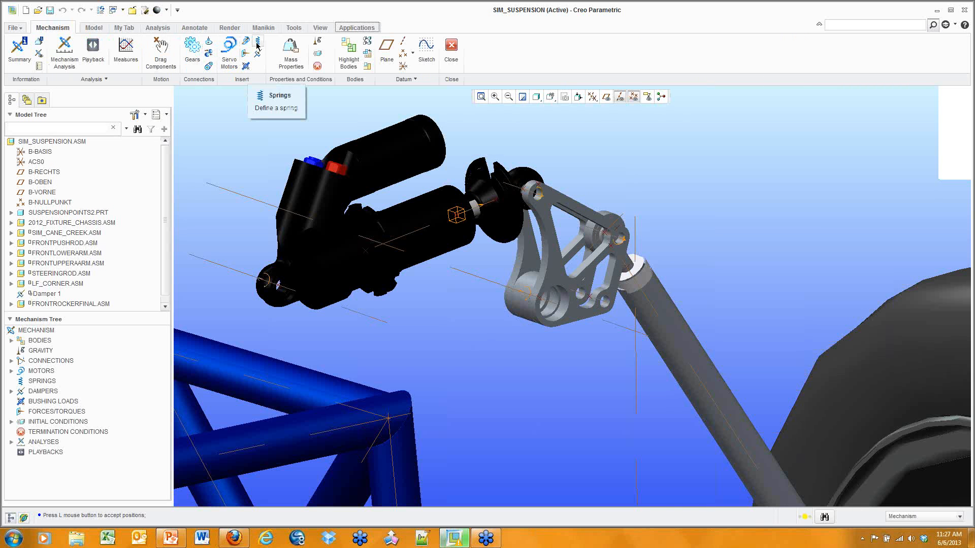
pyautogui.click(258, 45)
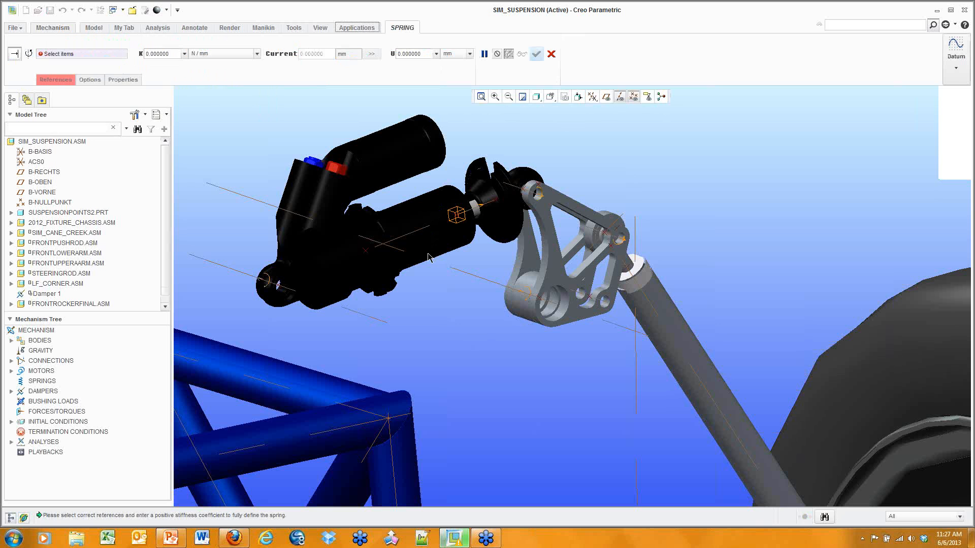
pyautogui.click(365, 251)
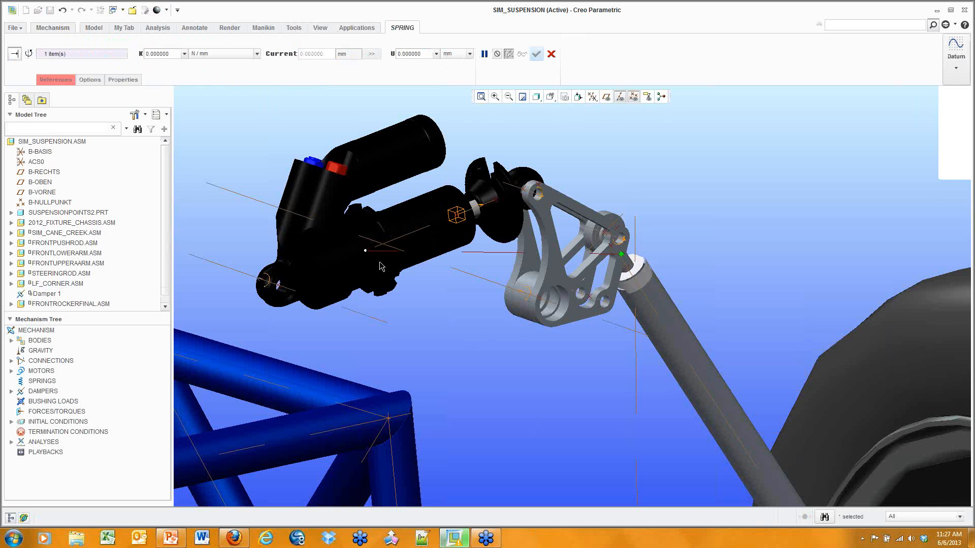
pyautogui.click(495, 200)
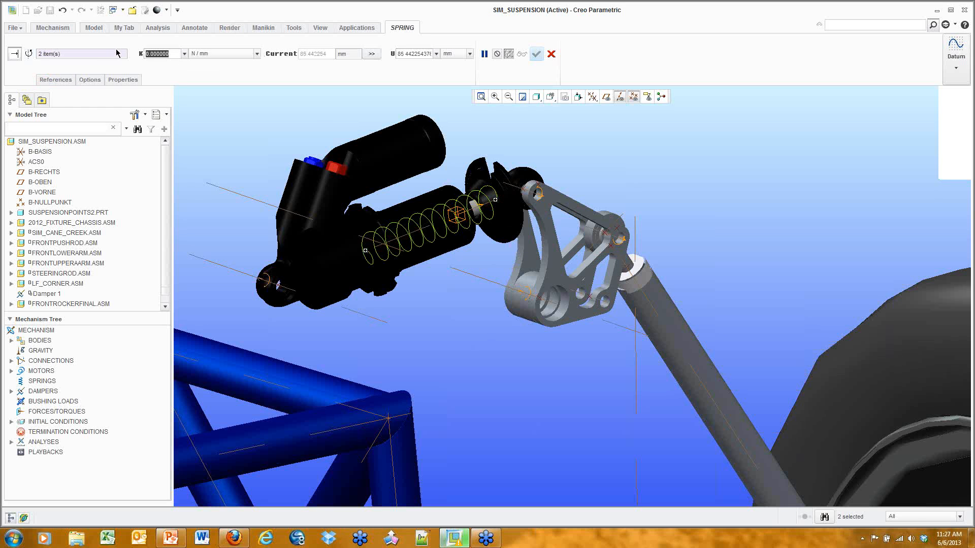
pyautogui.write('10')
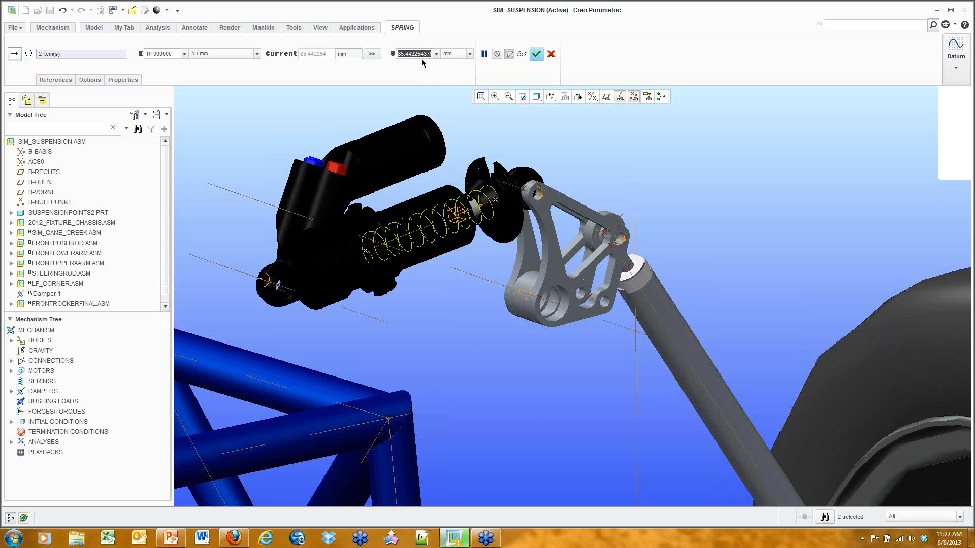
pyautogui.write('150')
pyautogui.press('Return')
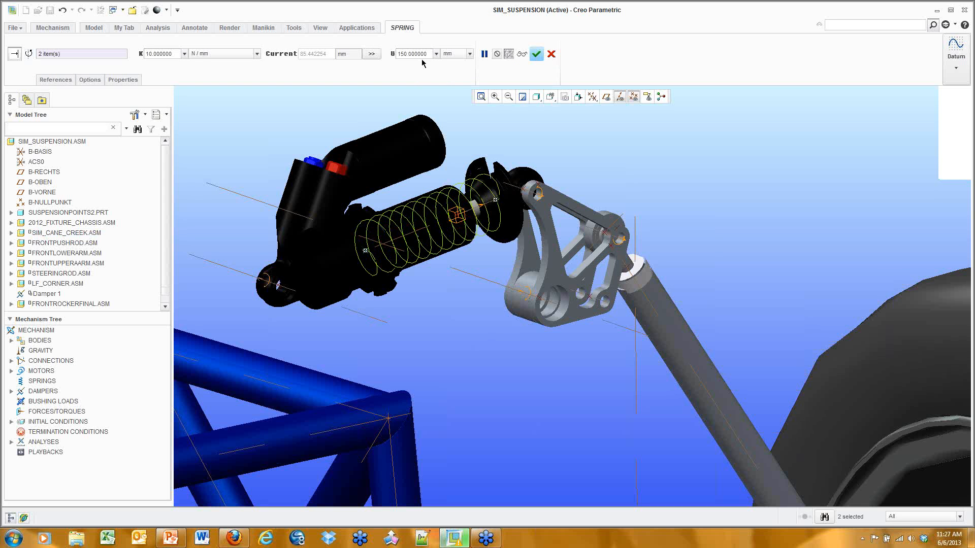
# Set the spring's icon diameter to 42 mm and create the spring
pyautogui.click(90, 80)
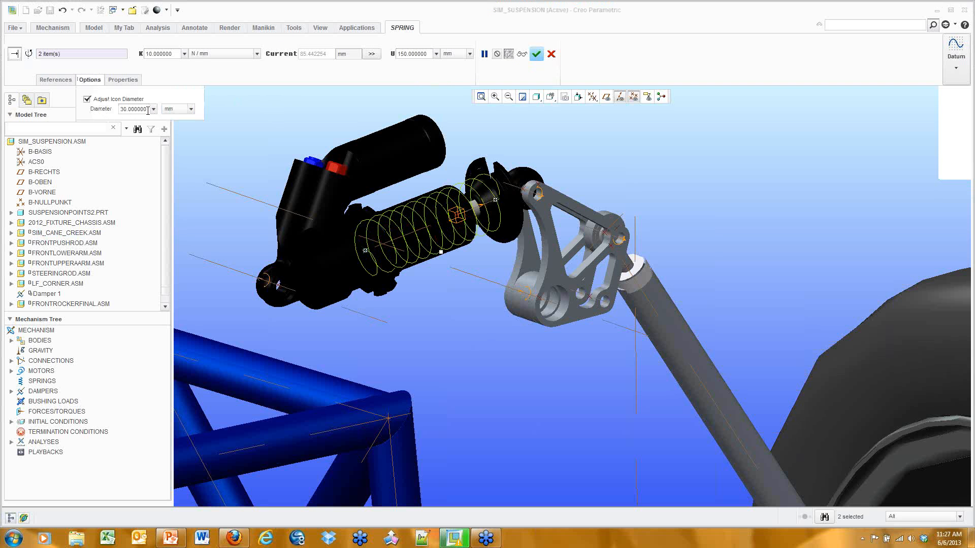
pyautogui.doubleClick(146, 110)
pyautogui.write('42')
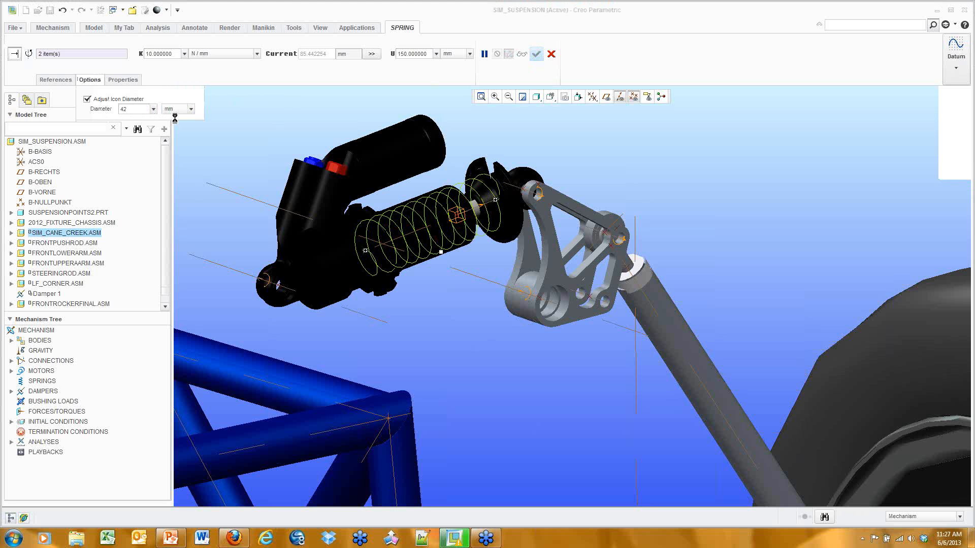
pyautogui.moveTo(419, 231); pyautogui.dragTo(421, 192, button='middle')
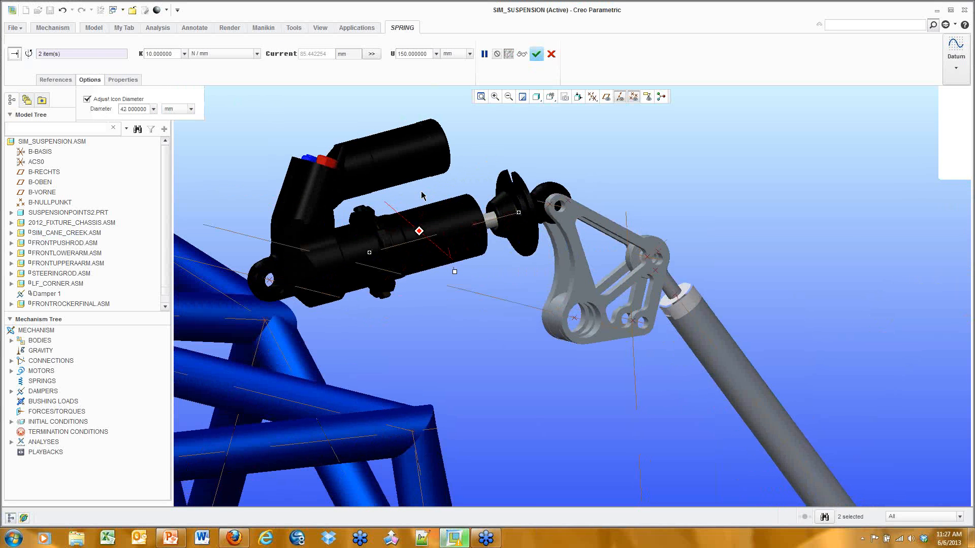
pyautogui.click(536, 54)
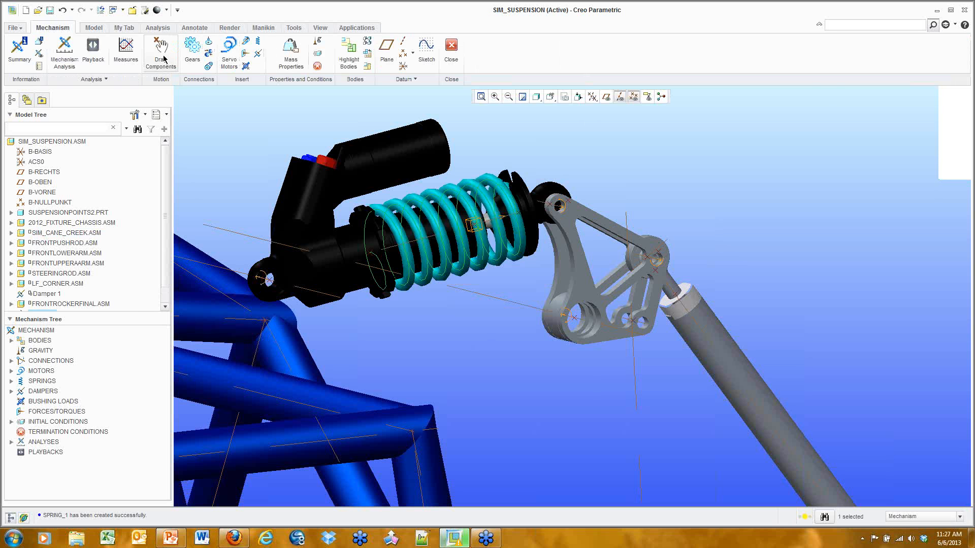
# Drag the pushrod to move the rocker and extend the damper with its spring, and leave the mechanism in that position
pyautogui.click(162, 54)
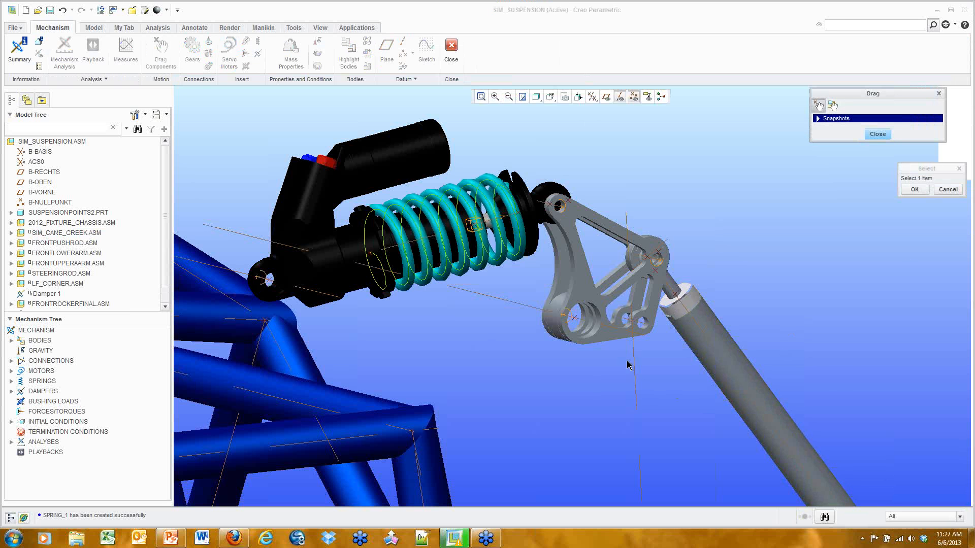
pyautogui.scroll(-1, 627, 366)
pyautogui.keyDown('shift'); pyautogui.moveTo(642, 348); pyautogui.dragTo(677, 378, button='middle'); pyautogui.keyUp('shift')
pyautogui.click(780, 363)
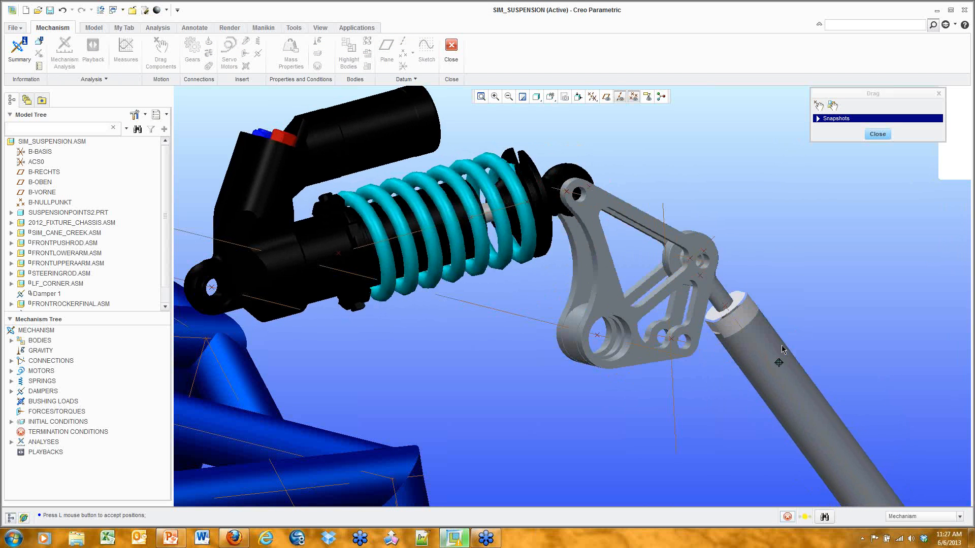
pyautogui.click(816, 411)
pyautogui.click(878, 134)
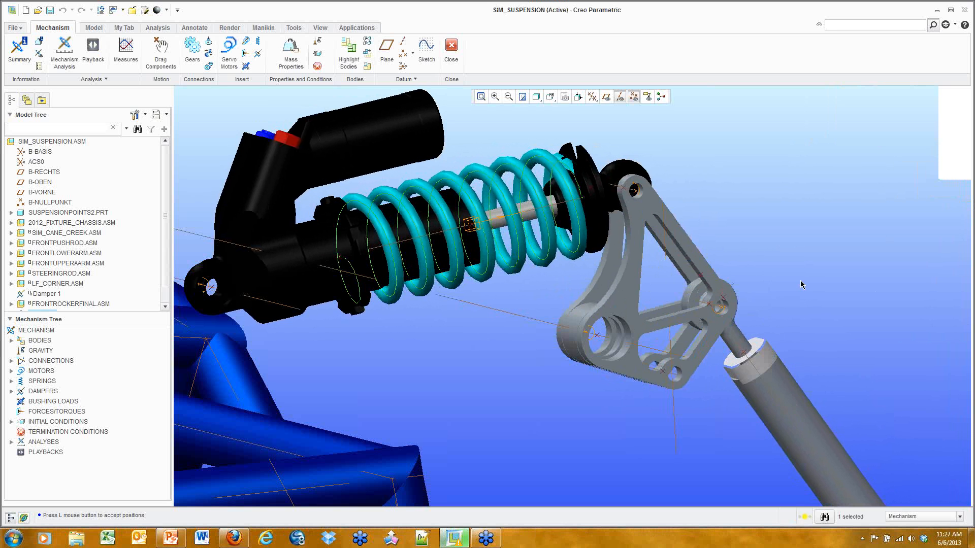
# Examine the existing servo motors for steering and suspension travel, with the whole front corner in view
pyautogui.scroll(8, 800, 284)
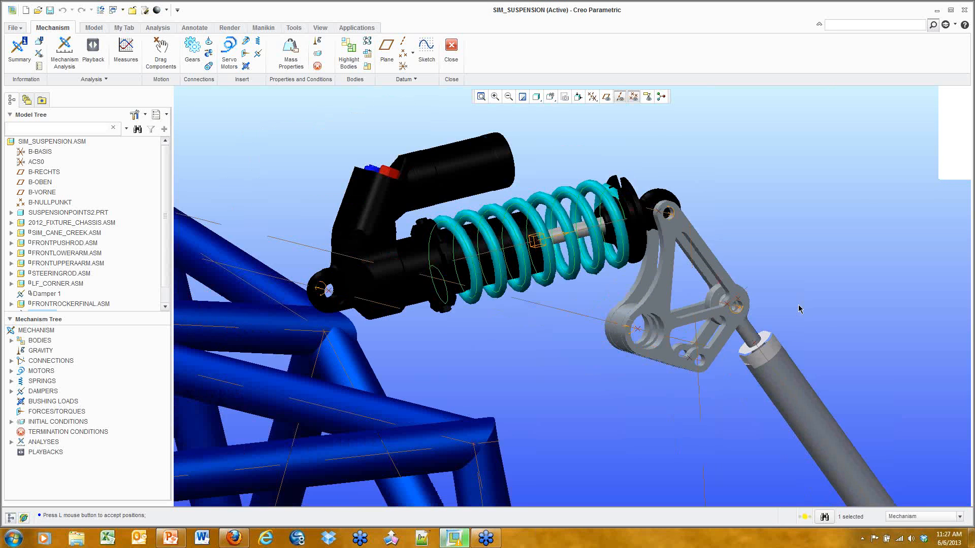
pyautogui.keyDown('shift'); pyautogui.moveTo(790, 277); pyautogui.dragTo(594, 163, button='middle'); pyautogui.keyUp('shift')
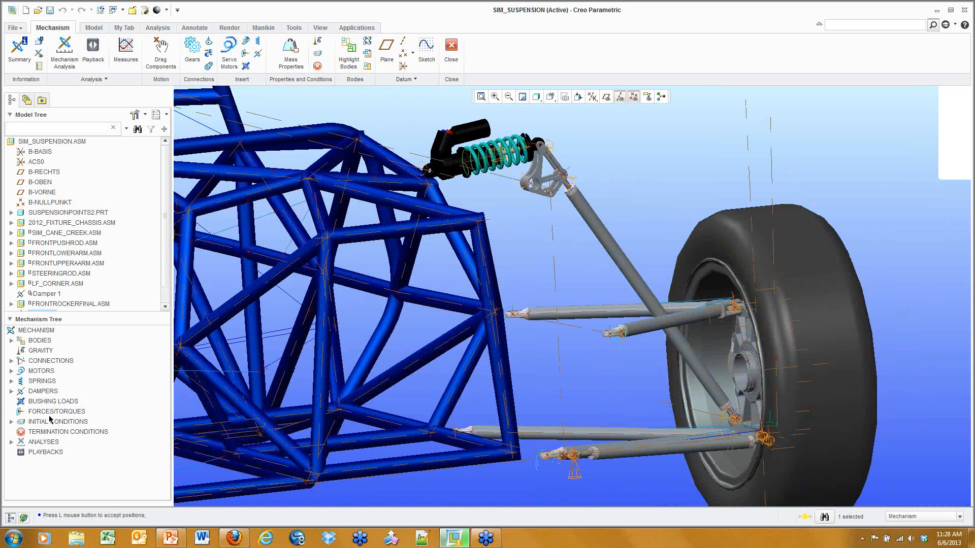
pyautogui.click(11, 371)
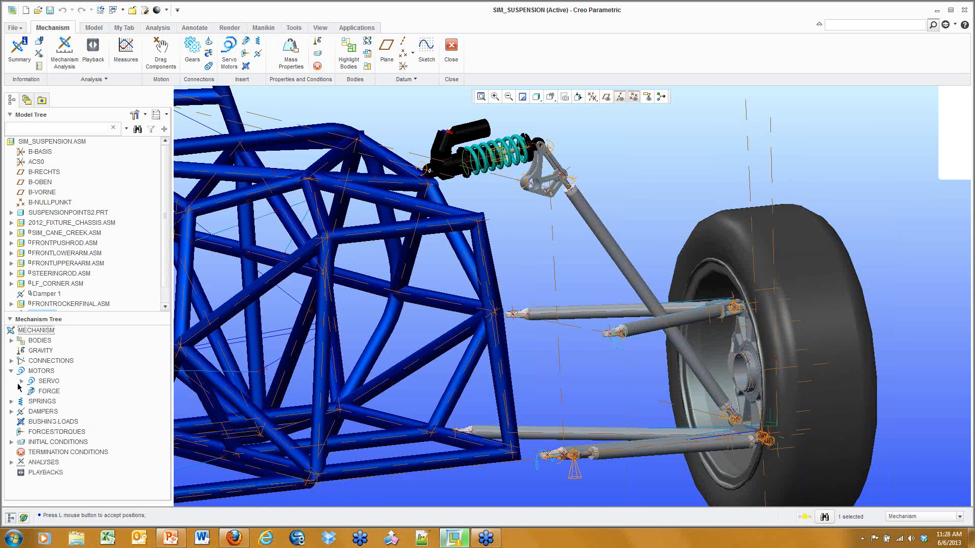
pyautogui.click(21, 381)
pyautogui.click(77, 392)
pyautogui.click(79, 401)
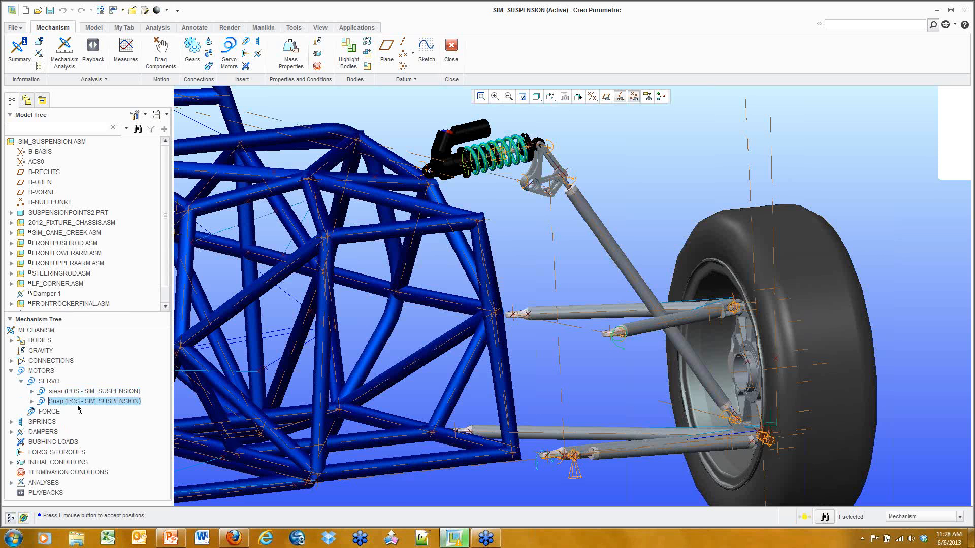
pyautogui.click(81, 392)
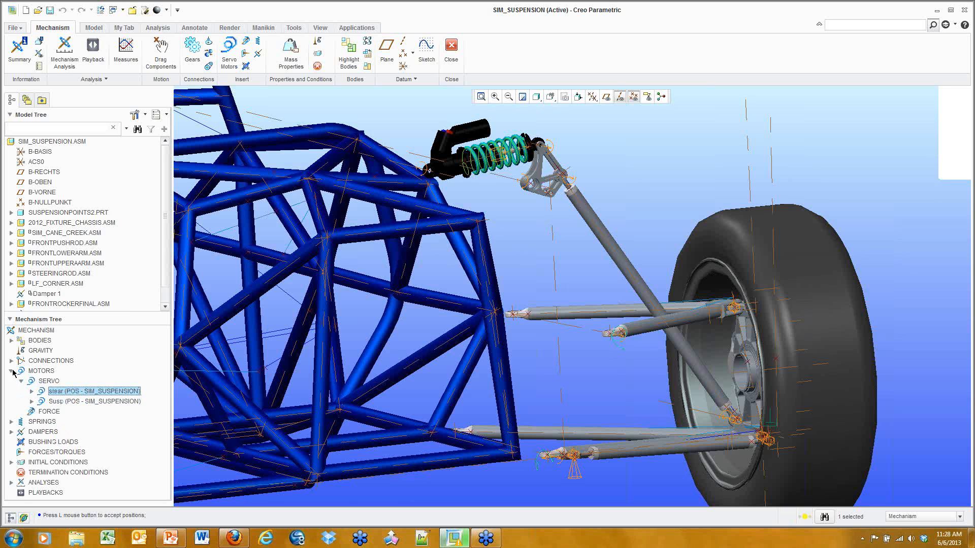
# Open the DYN dynamic analysis, check its assigned motors, run it, and accept the definition
pyautogui.click(44, 483)
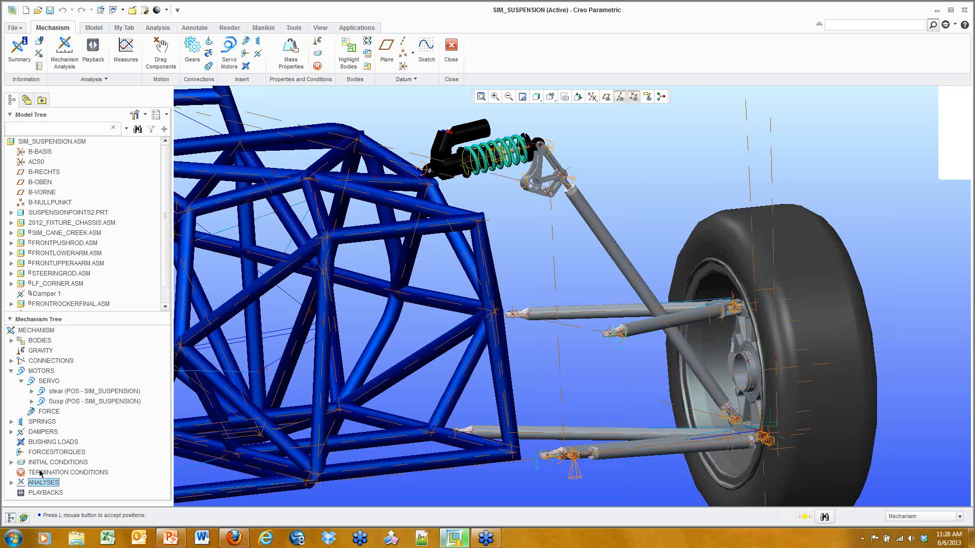
pyautogui.click(12, 483)
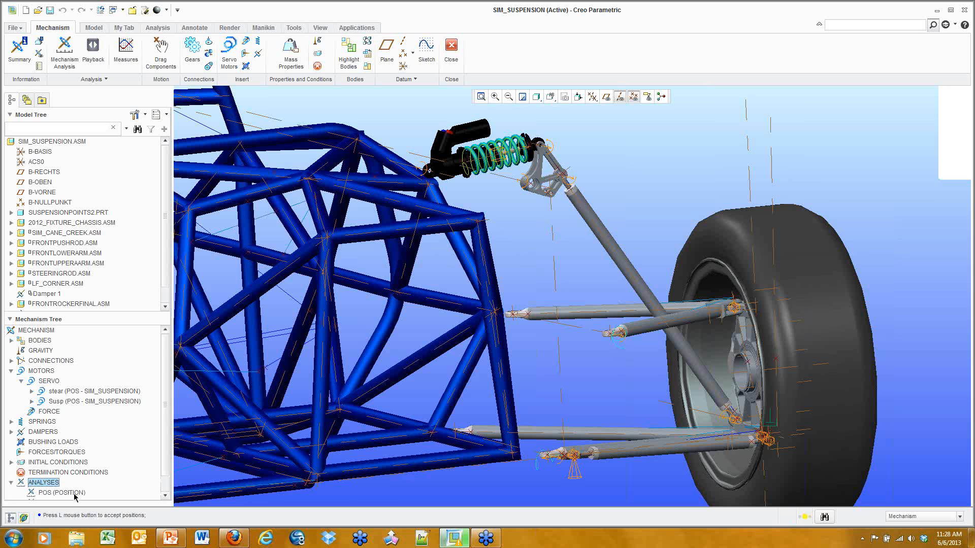
pyautogui.click(60, 485)
pyautogui.rightClick(60, 485)
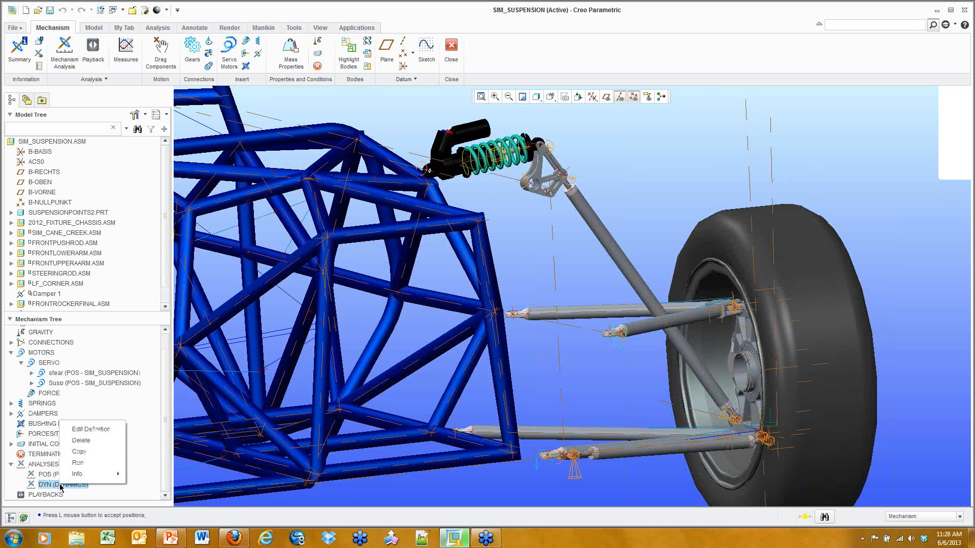
pyautogui.click(84, 429)
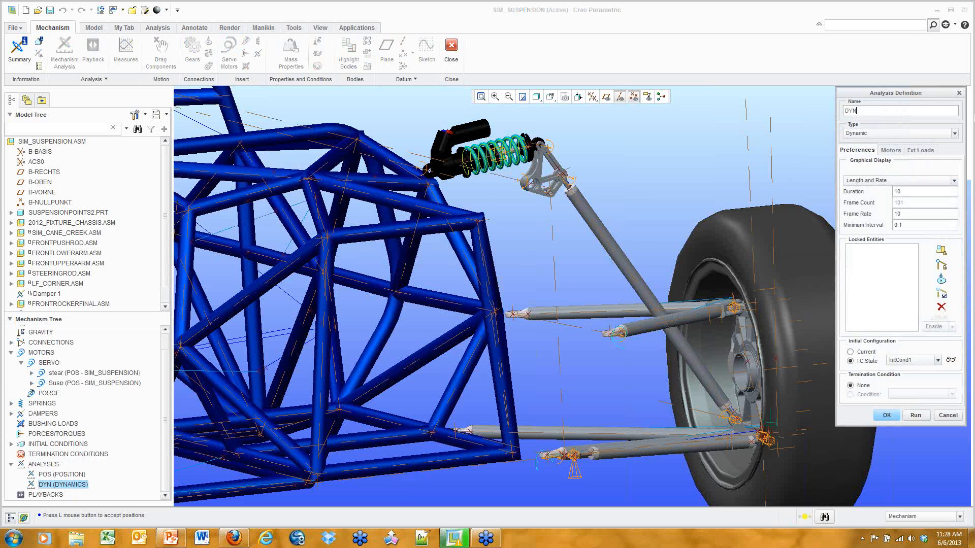
pyautogui.click(889, 151)
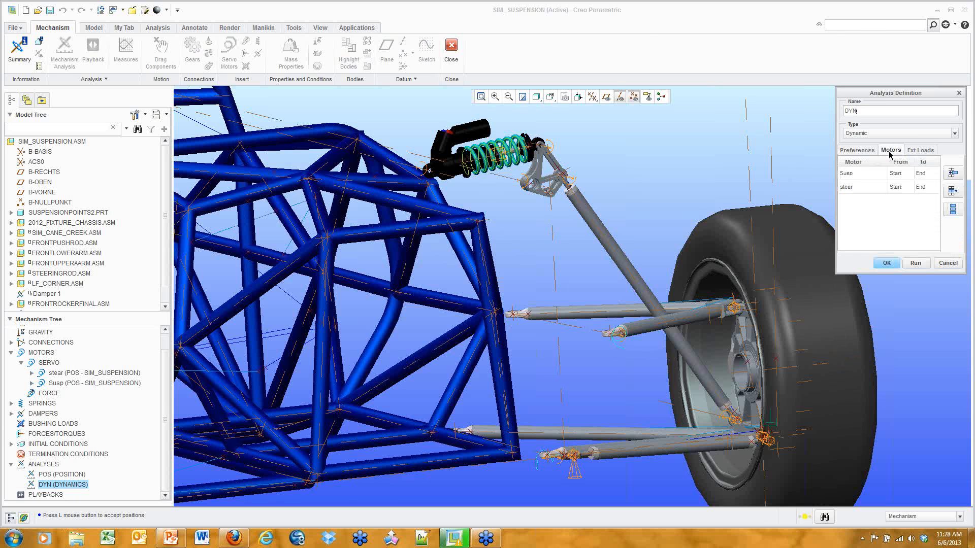
pyautogui.click(913, 263)
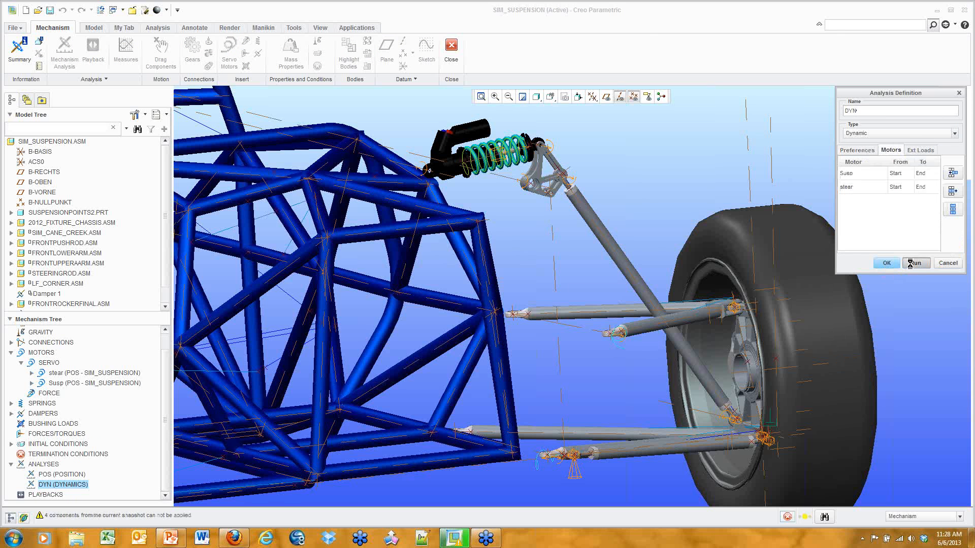
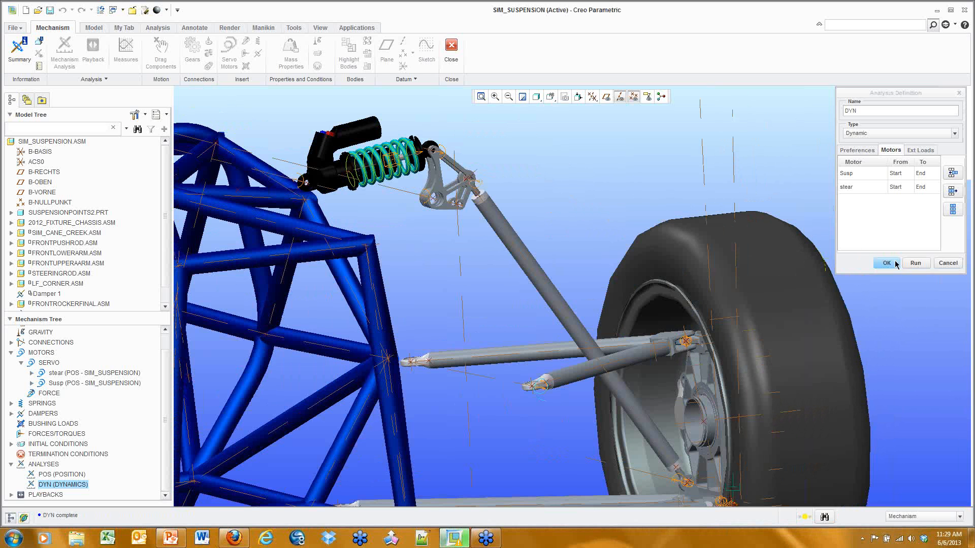
pyautogui.click(894, 263)
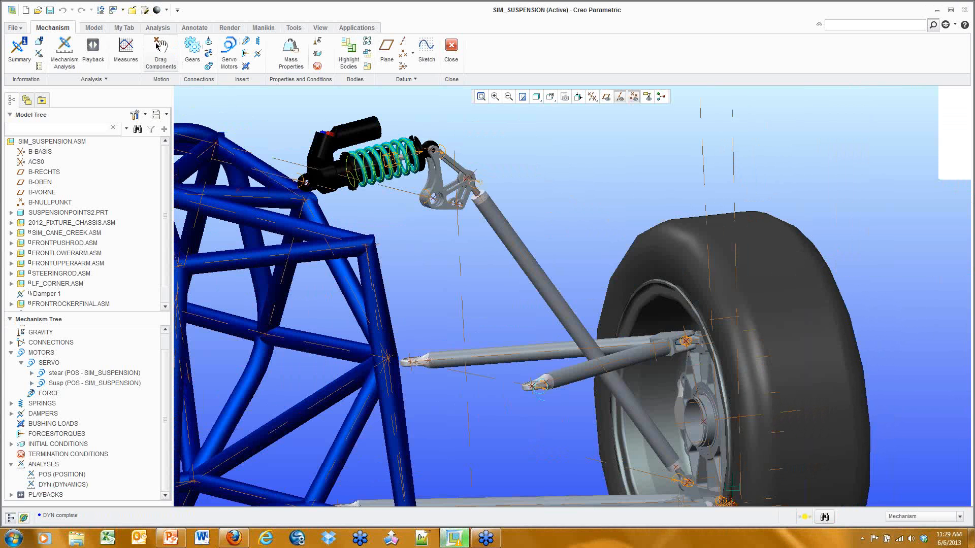
# Redefine measure F_1 to use the rocker's pivot connection to the chassis as its connection reaction
pyautogui.click(126, 50)
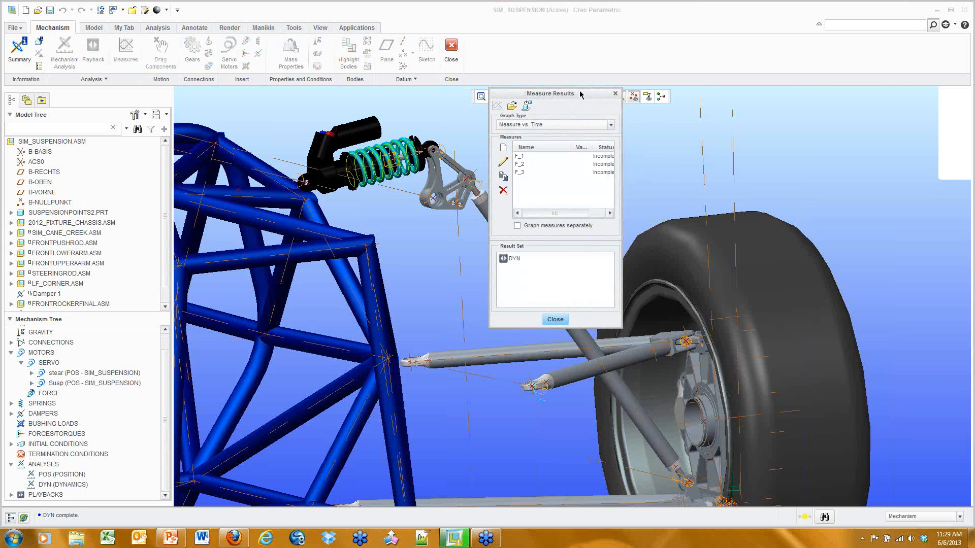
pyautogui.moveTo(580, 94); pyautogui.dragTo(912, 81)
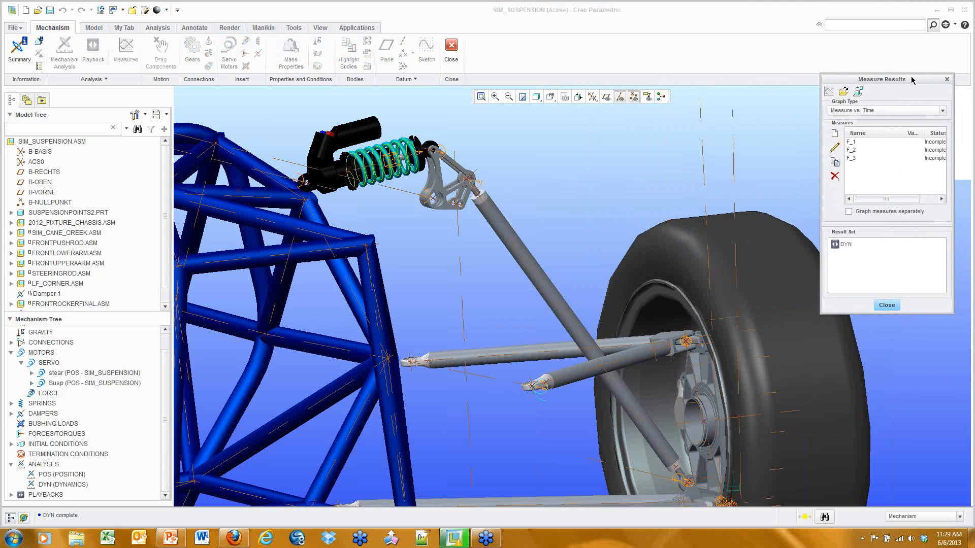
pyautogui.click(852, 143)
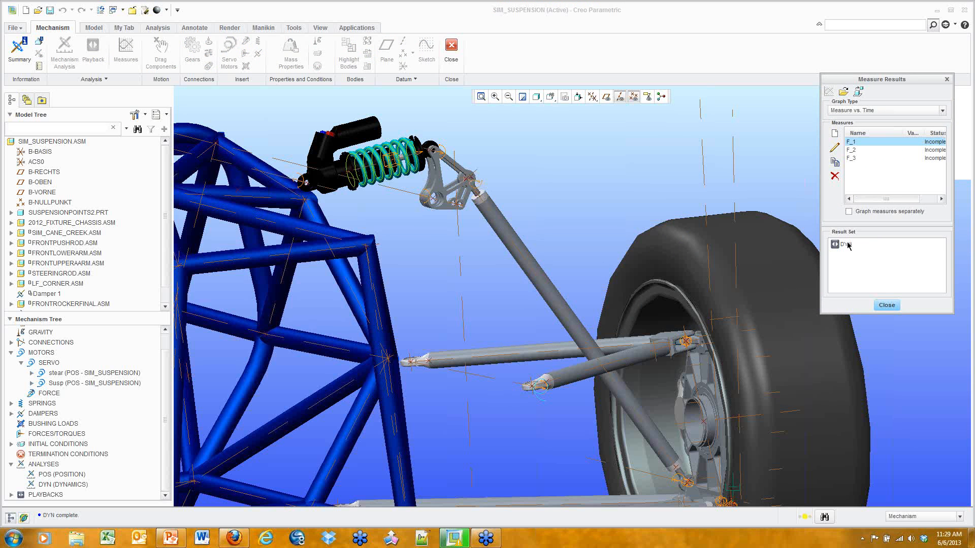
pyautogui.doubleClick(857, 143)
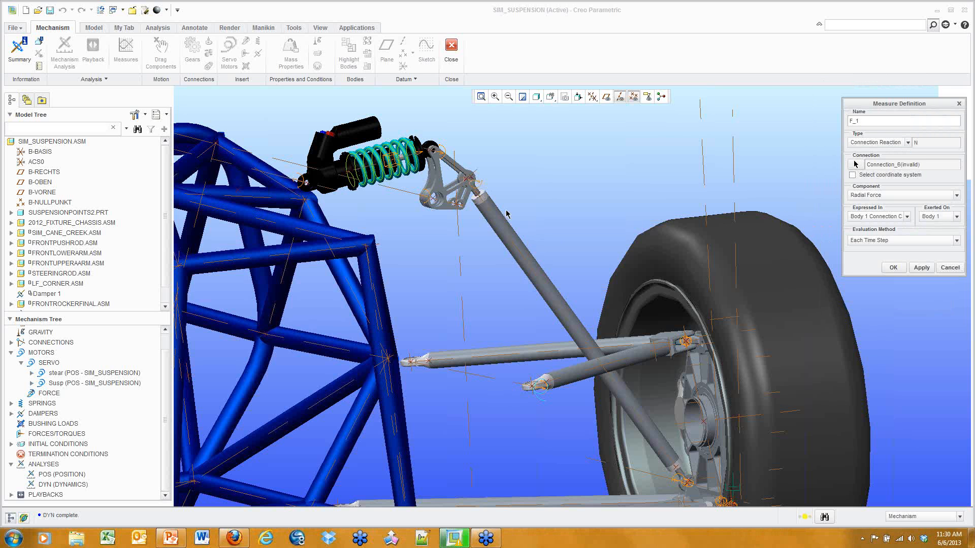
pyautogui.scroll(3, 426, 194)
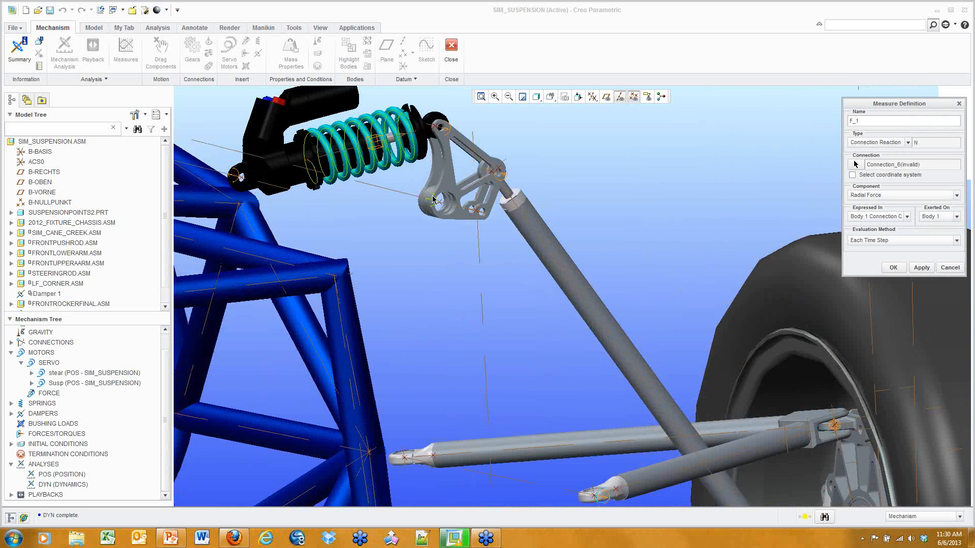
pyautogui.click(856, 164)
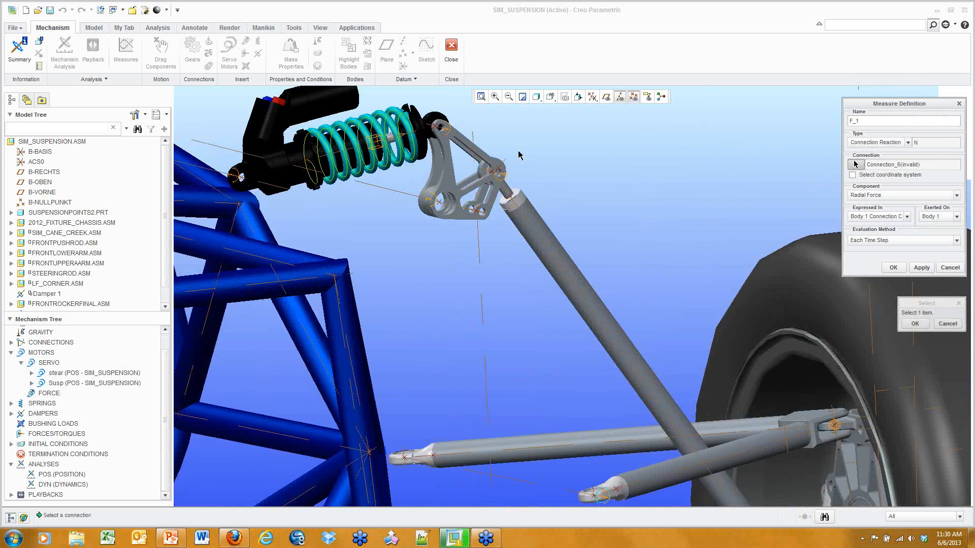
pyautogui.click(439, 197)
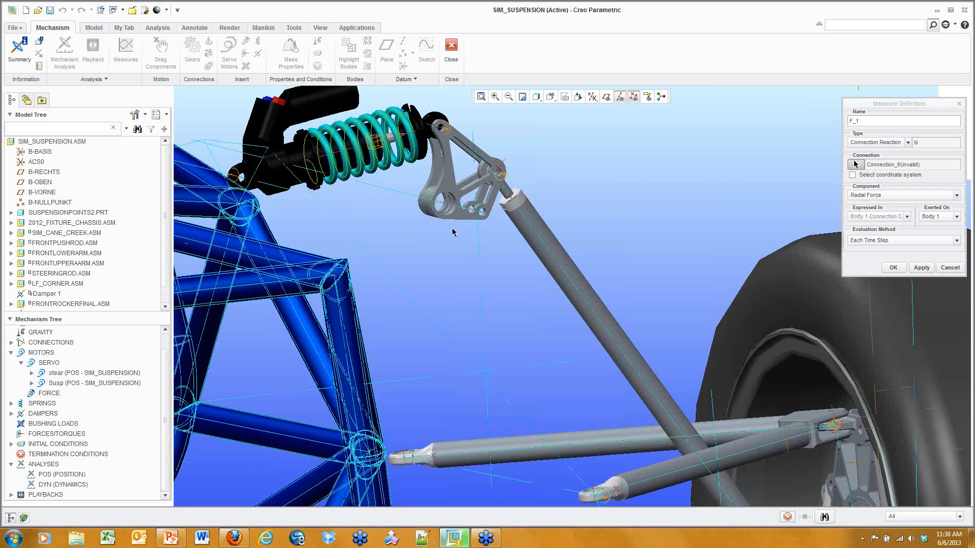
pyautogui.scroll(4, 515, 264)
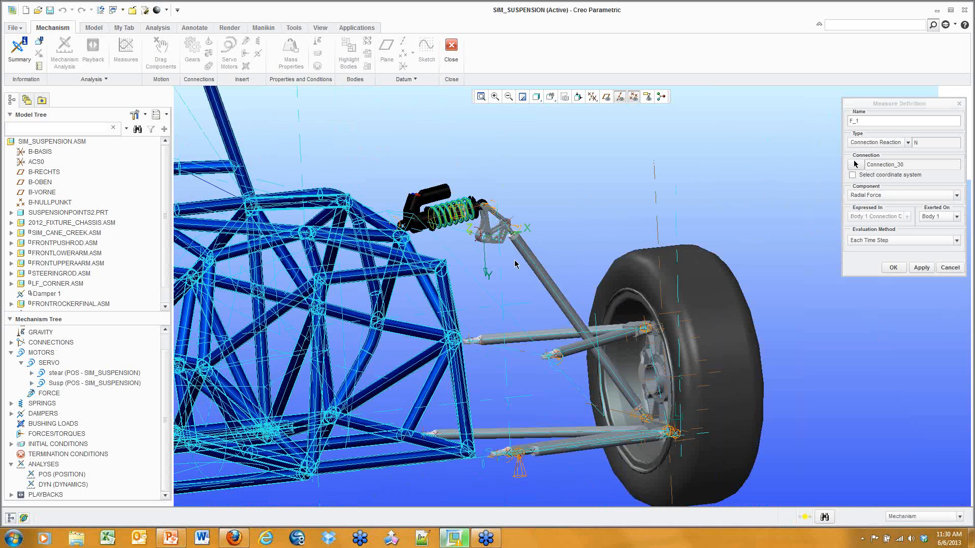
pyautogui.click(895, 270)
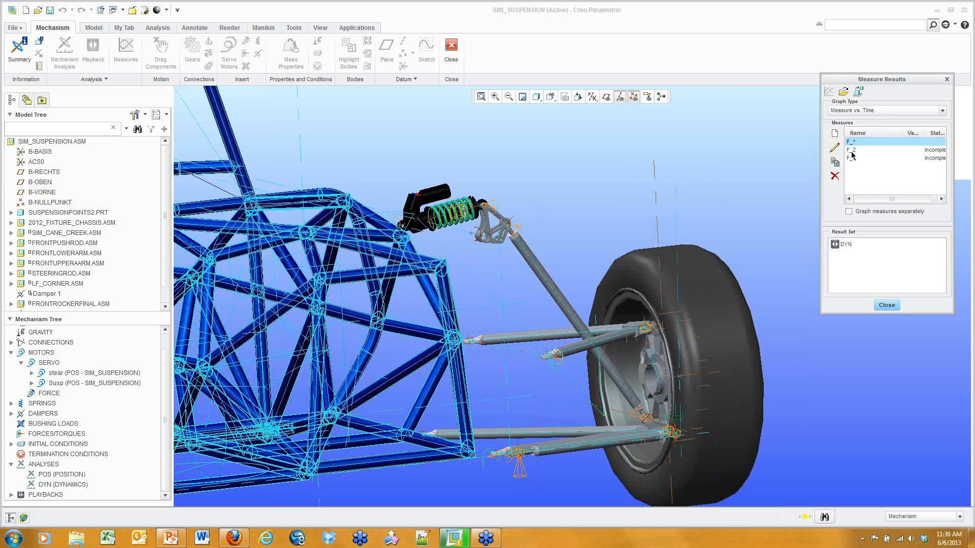
# Redefine measure F_2 to use the pin connection between the rocker and the pushrod
pyautogui.doubleClick(852, 151)
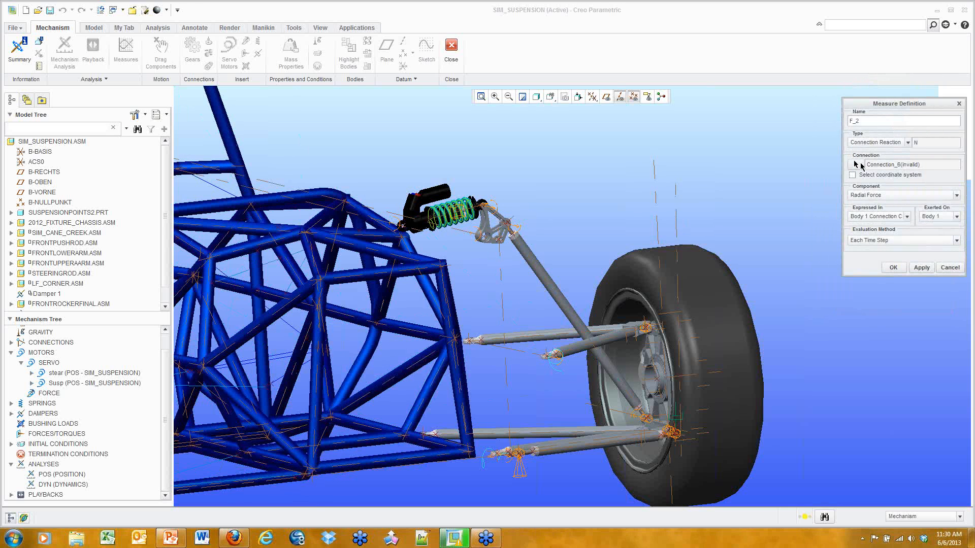
pyautogui.click(856, 165)
pyautogui.scroll(5, 507, 234)
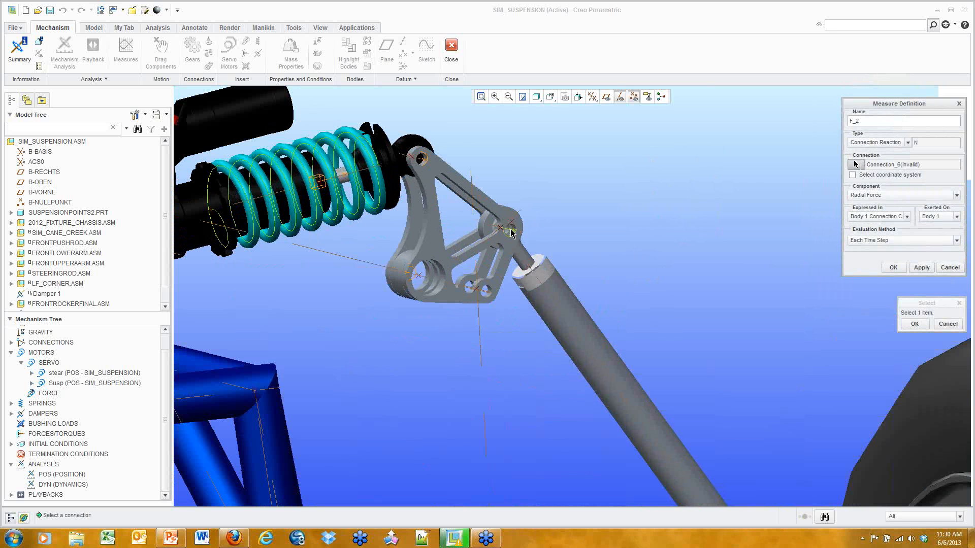
pyautogui.click(512, 233)
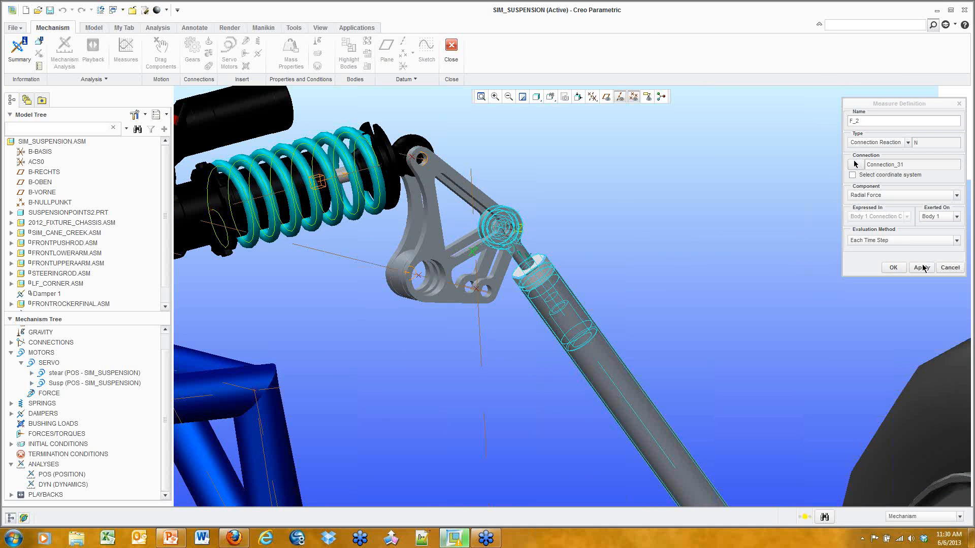
pyautogui.click(895, 268)
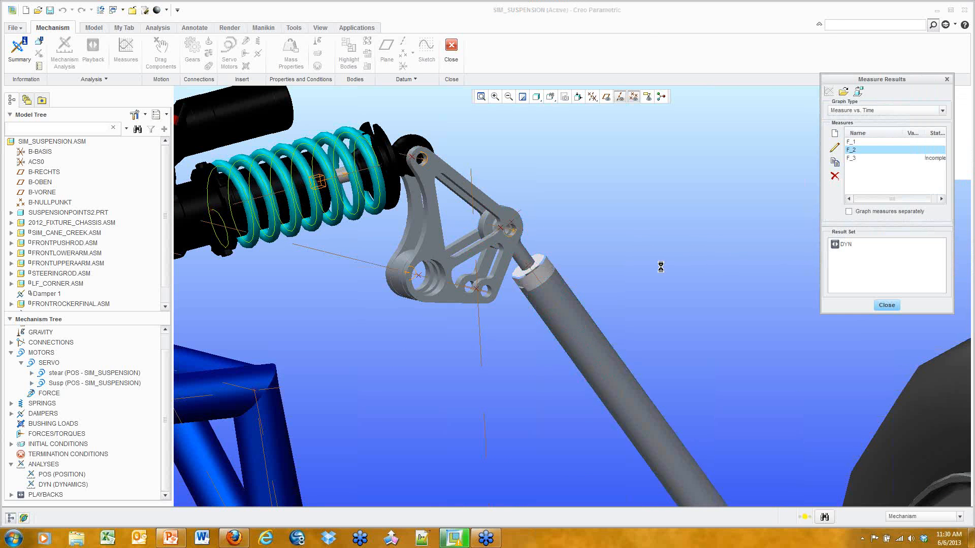
# Redefine measure F_3 to use the pin connection between the rocker and the damper shaft
pyautogui.doubleClick(851, 158)
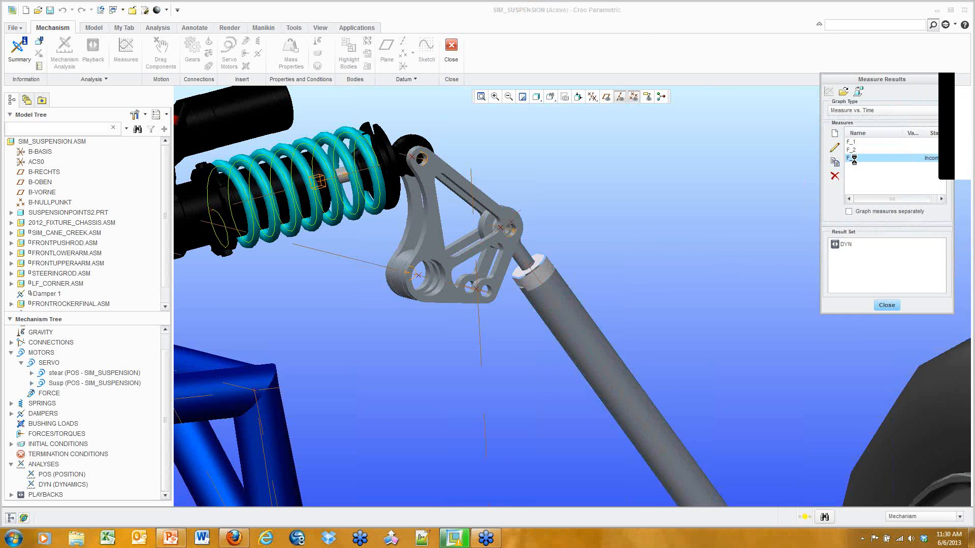
pyautogui.click(428, 160)
pyautogui.click(855, 165)
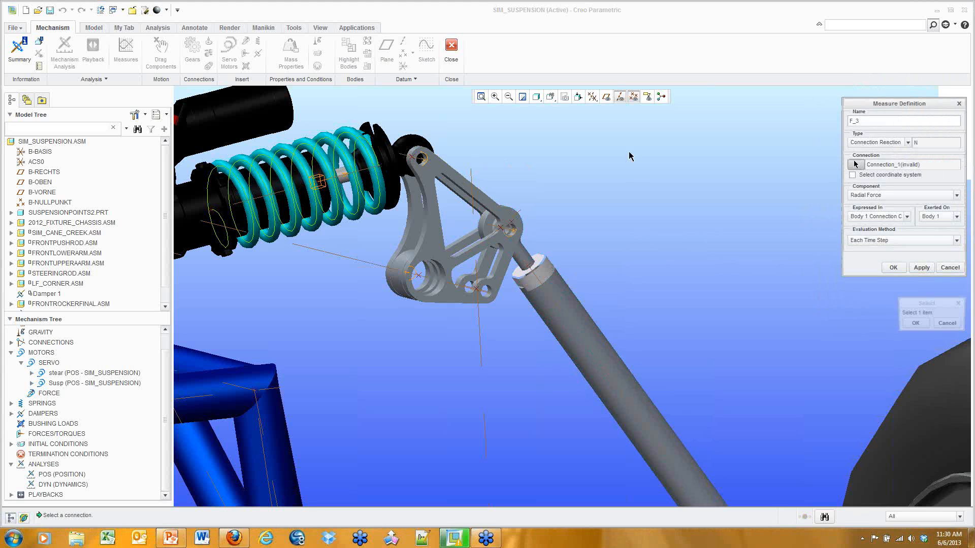
pyautogui.click(430, 161)
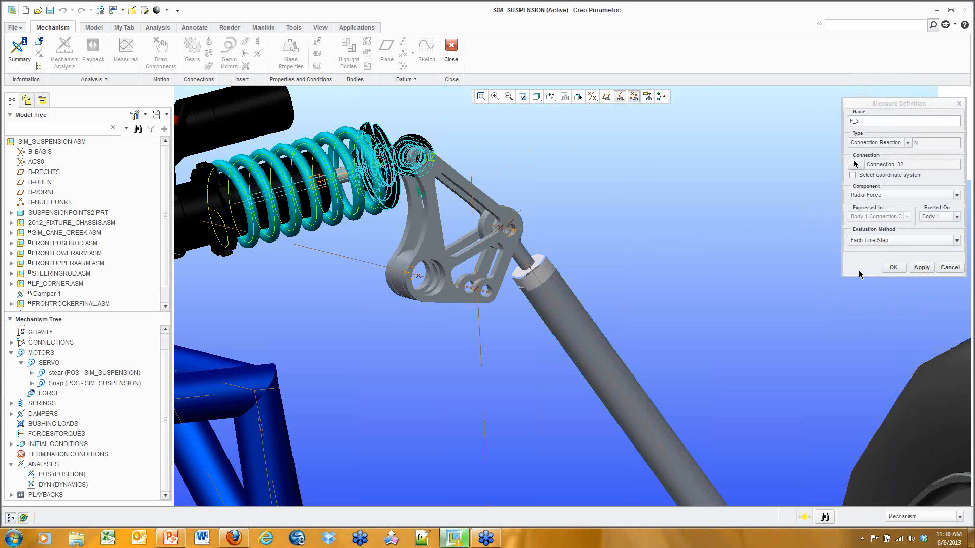
pyautogui.click(886, 269)
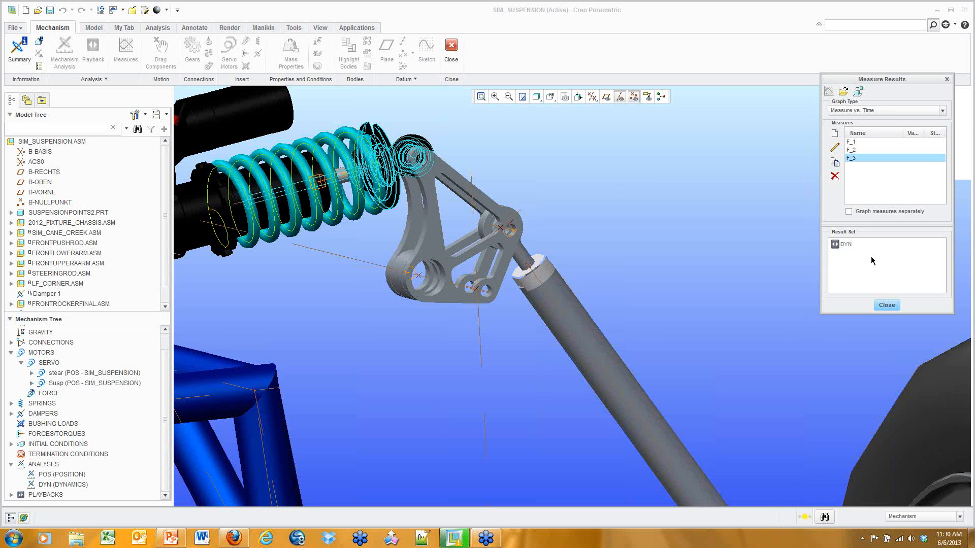
# Graph measures F_1, F_2 and F_3 against time for the DYN result set, and move the graph clear of the rocker
pyautogui.click(845, 245)
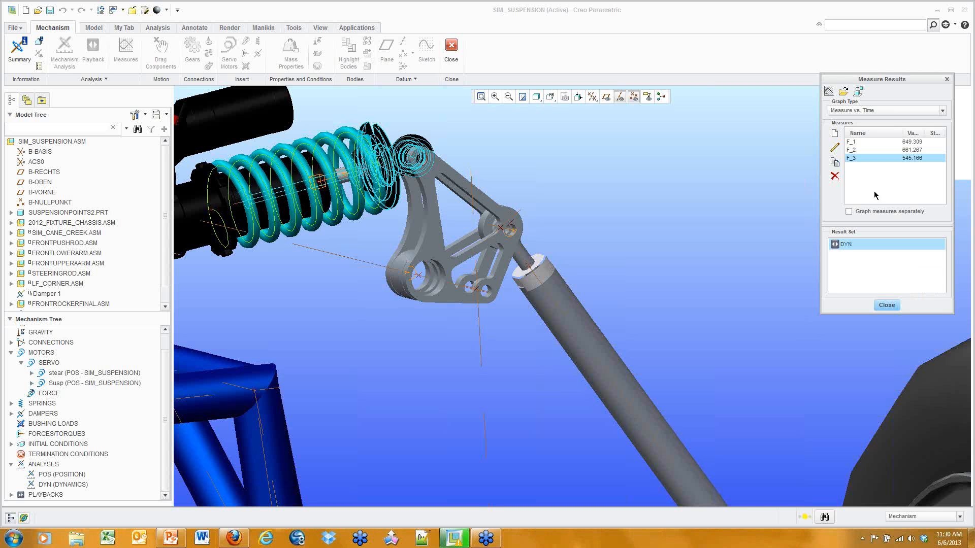
pyautogui.keyDown('ctrl'); pyautogui.click(886, 150); pyautogui.keyUp('ctrl')
pyautogui.keyDown('ctrl'); pyautogui.click(885, 142); pyautogui.keyUp('ctrl')
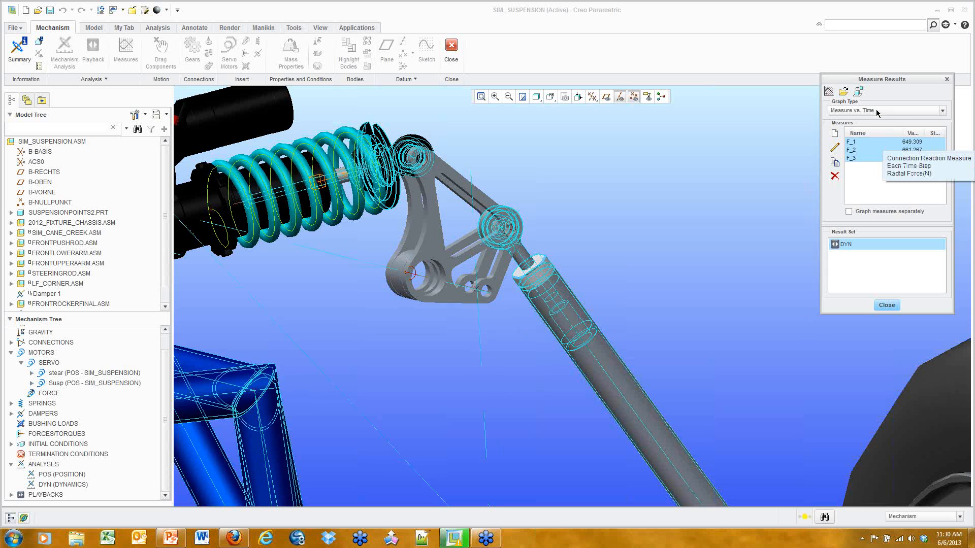
pyautogui.click(828, 93)
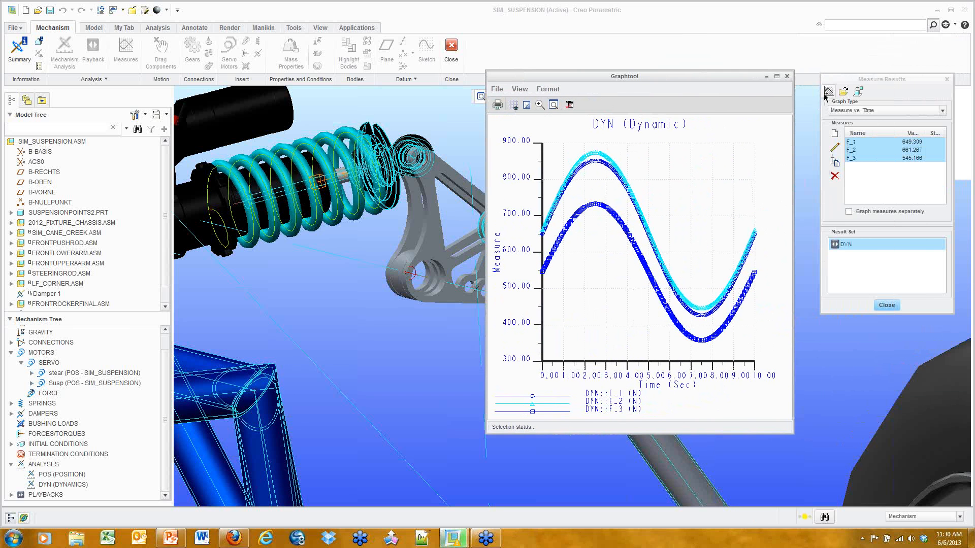
pyautogui.click(946, 79)
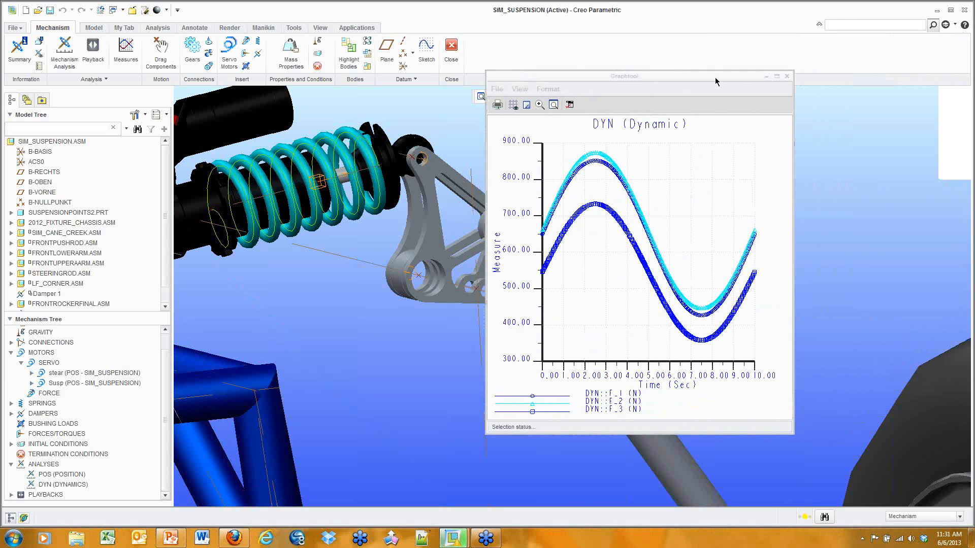
pyautogui.moveTo(715, 81); pyautogui.dragTo(886, 57)
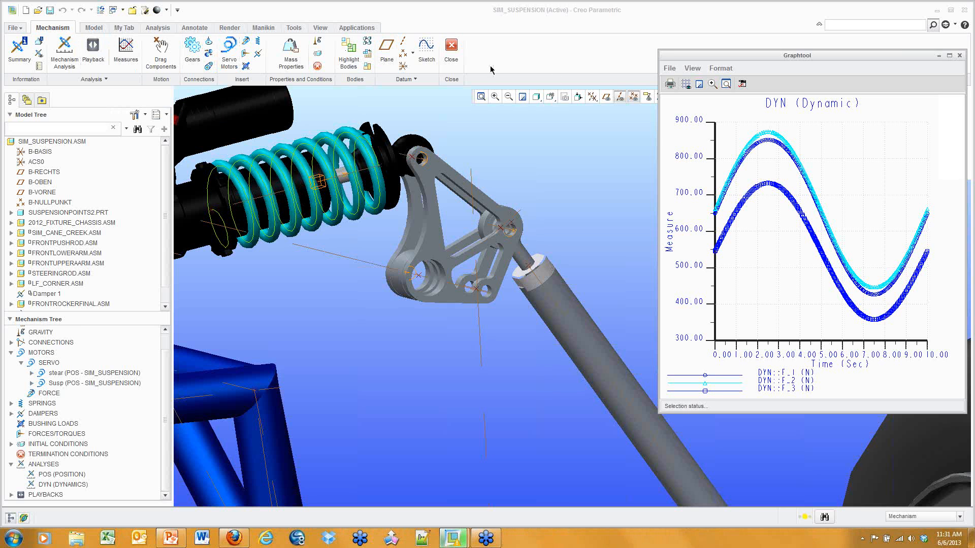
# Turn off the datum axis display and open the playback settings for the DYN result set
pyautogui.click(621, 97)
pyautogui.click(607, 97)
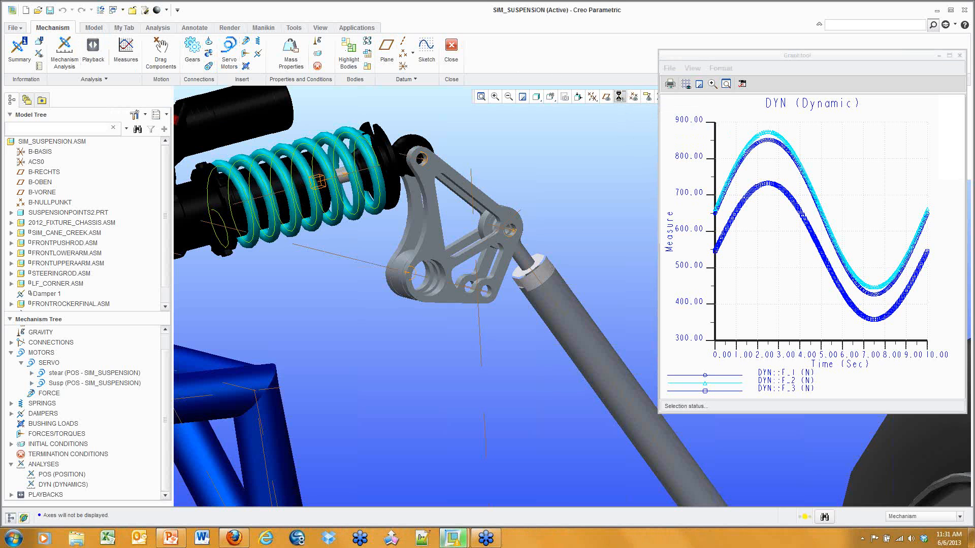
pyautogui.click(93, 50)
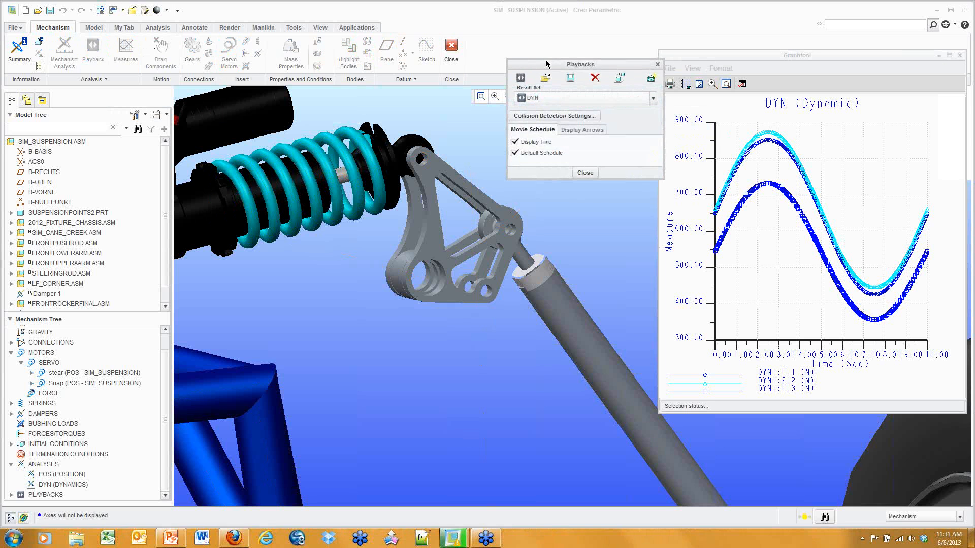
pyautogui.moveTo(548, 66); pyautogui.dragTo(549, 50)
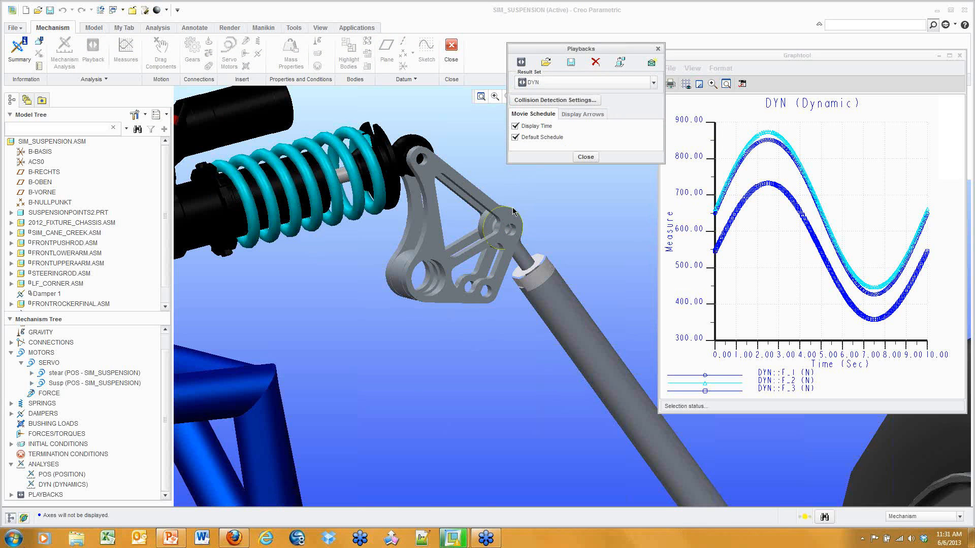
pyautogui.scroll(3, 512, 208)
pyautogui.keyDown('shift'); pyautogui.moveTo(535, 215); pyautogui.dragTo(514, 289, button='middle'); pyautogui.keyUp('shift')
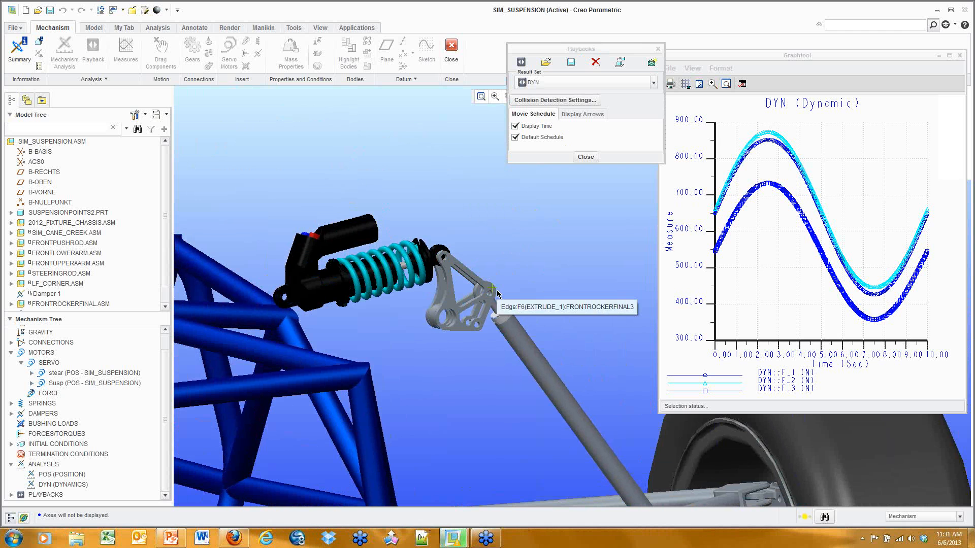
# Enable display arrows for measures F_1, F_2 and F_3 in the DYN playback
pyautogui.click(586, 114)
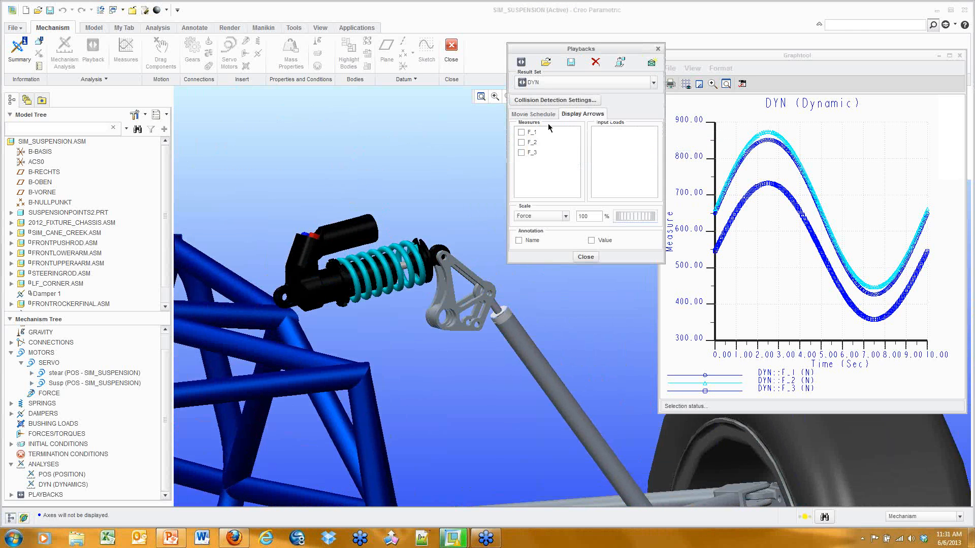
pyautogui.click(521, 133)
pyautogui.click(521, 143)
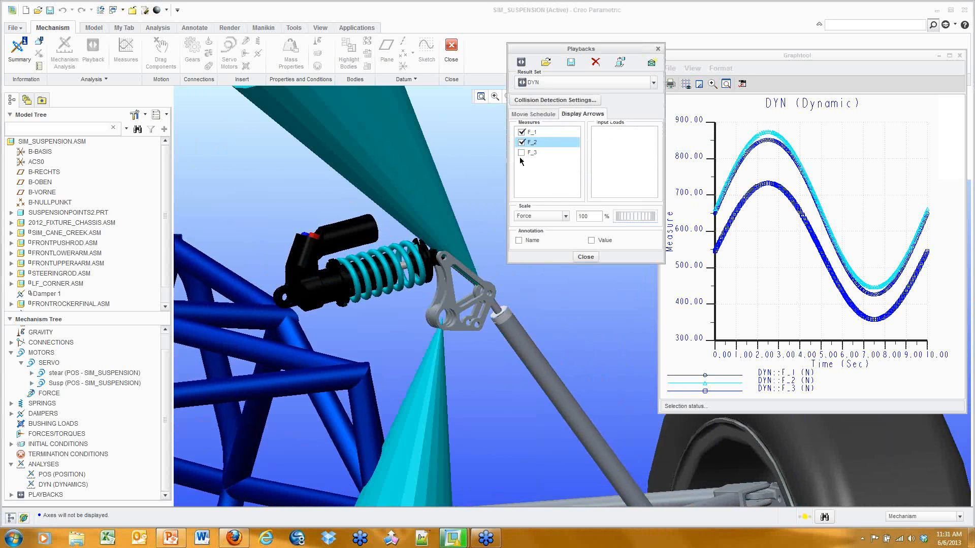
pyautogui.click(521, 153)
# Scale the force arrows at the rocker to 30%
pyautogui.scroll(4, 493, 236)
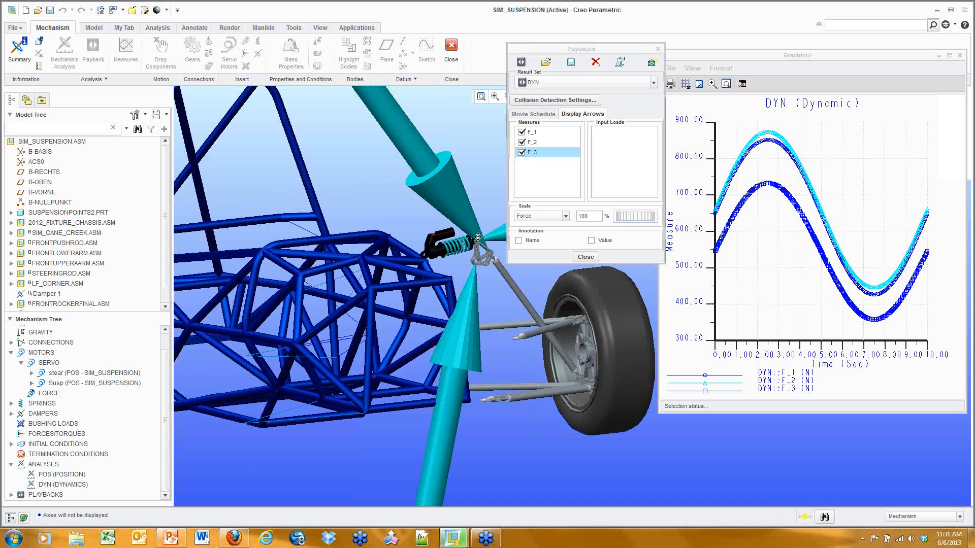
pyautogui.keyDown('shift'); pyautogui.moveTo(485, 235); pyautogui.dragTo(383, 271, button='middle'); pyautogui.keyUp('shift')
pyautogui.scroll(5, 406, 266)
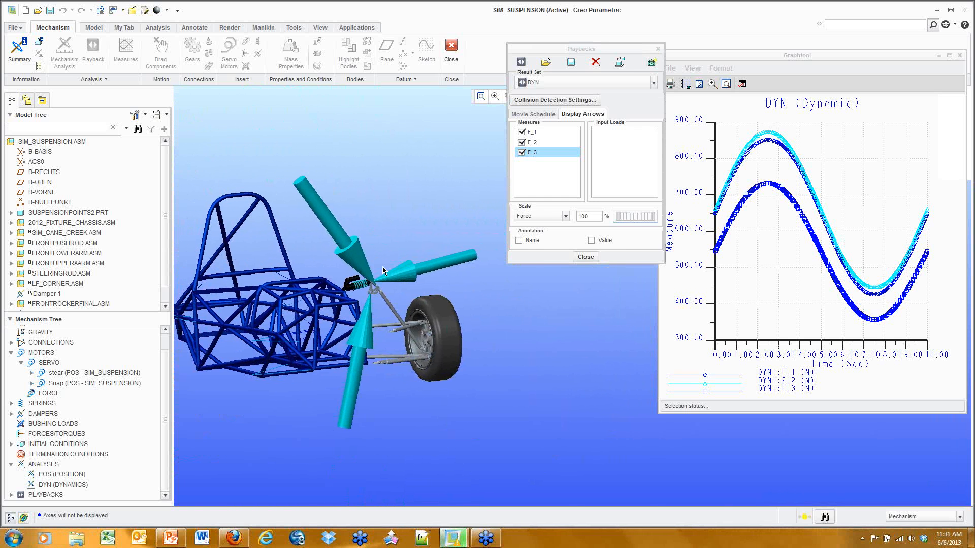
pyautogui.scroll(-1, 383, 270)
pyautogui.click(577, 218)
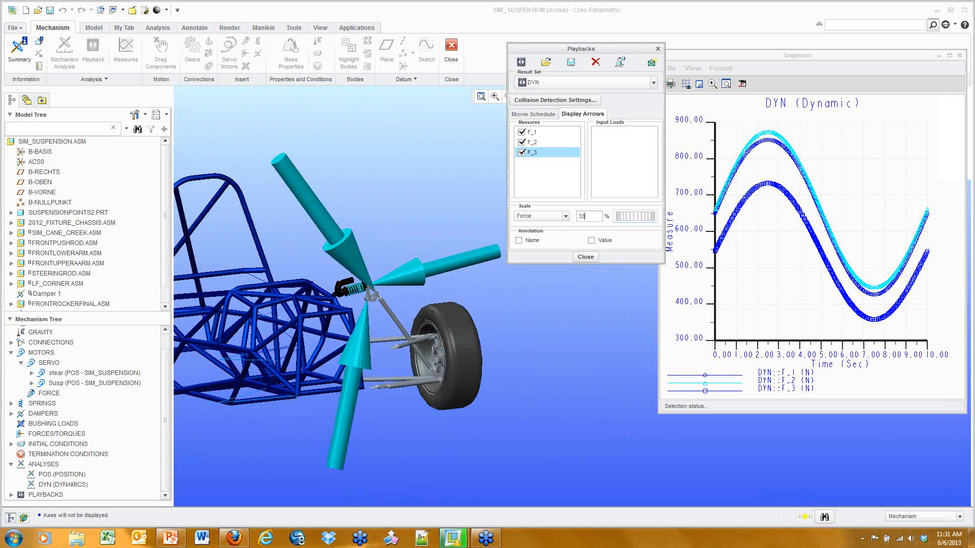
pyautogui.press('Return')
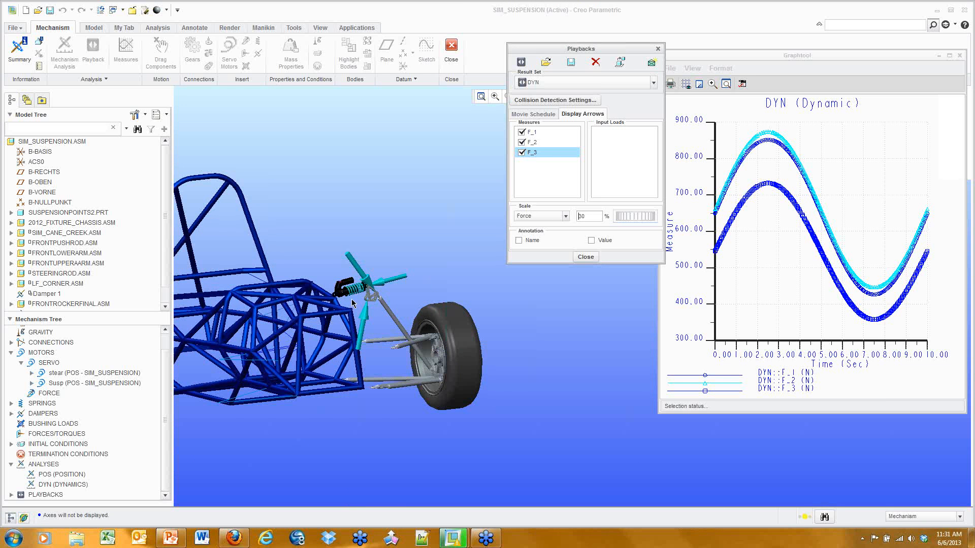
pyautogui.moveTo(465, 278)
pyautogui.keyDown('ctrl'); pyautogui.mouseDown(button='middle')
pyautogui.moveTo(406, 282)
pyautogui.moveTo(450, 277)
pyautogui.mouseUp(button='middle'); pyautogui.keyUp('ctrl')
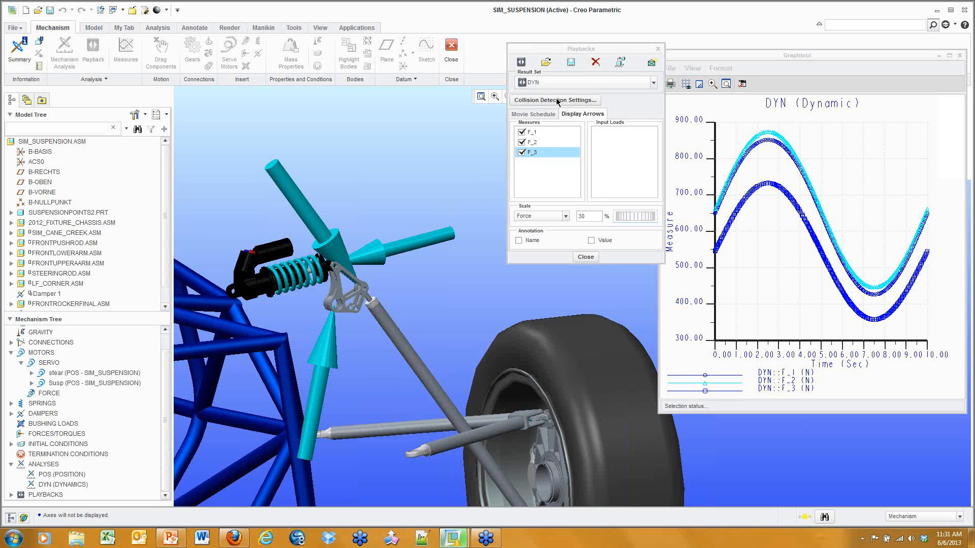
# Animate the DYN result set with the force arrows shown at the rocker and the graph alongside
pyautogui.click(522, 63)
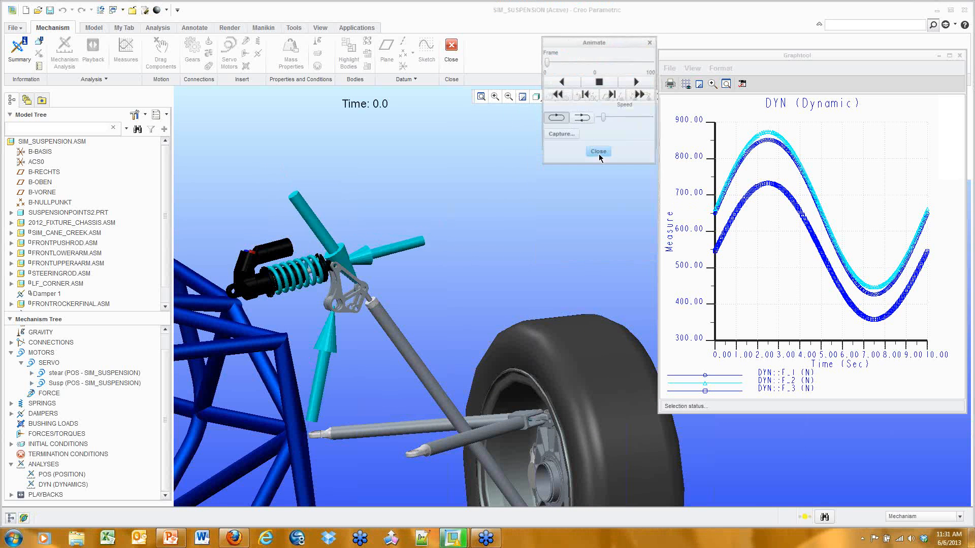
pyautogui.scroll(-2, 387, 269)
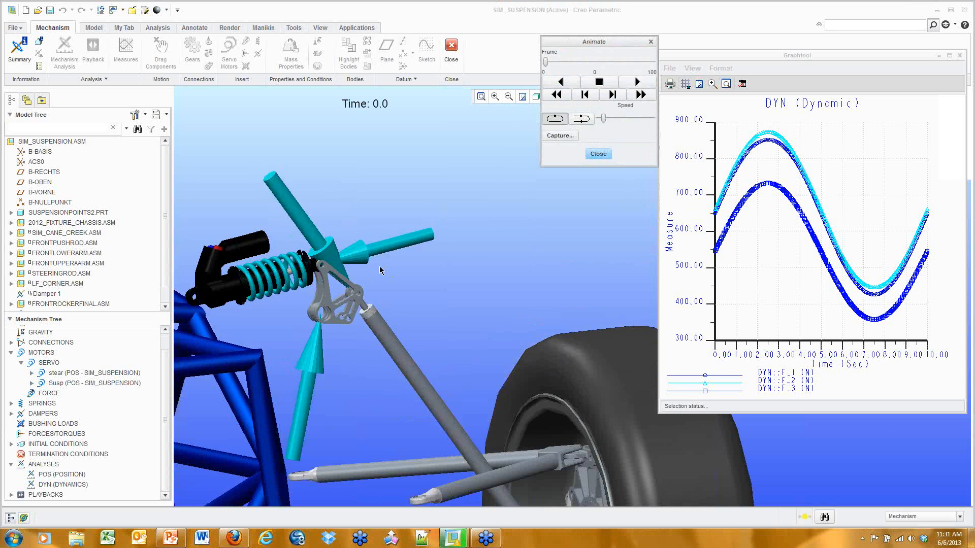
pyautogui.keyDown('shift'); pyautogui.moveTo(379, 266); pyautogui.dragTo(437, 260, button='middle'); pyautogui.keyUp('shift')
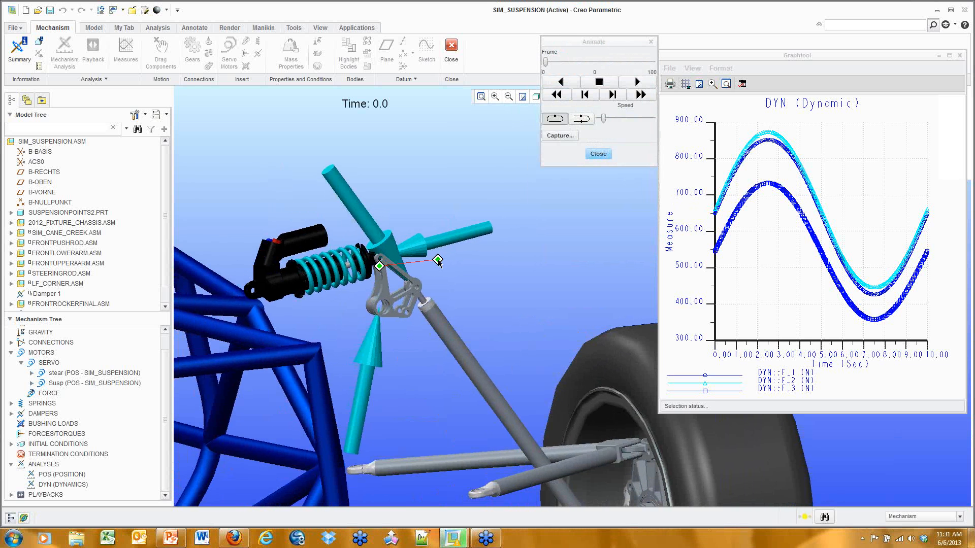
pyautogui.click(639, 82)
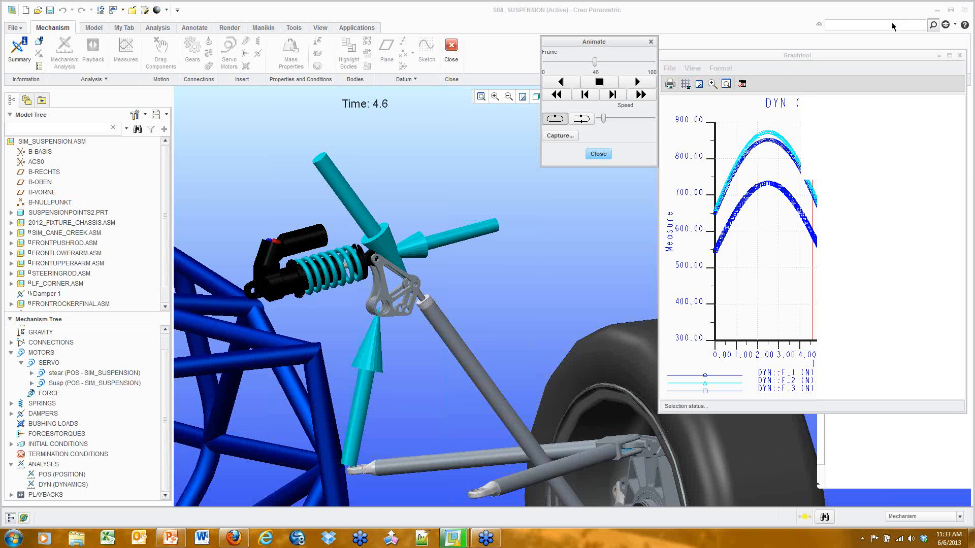
pyautogui.click(970, 185)
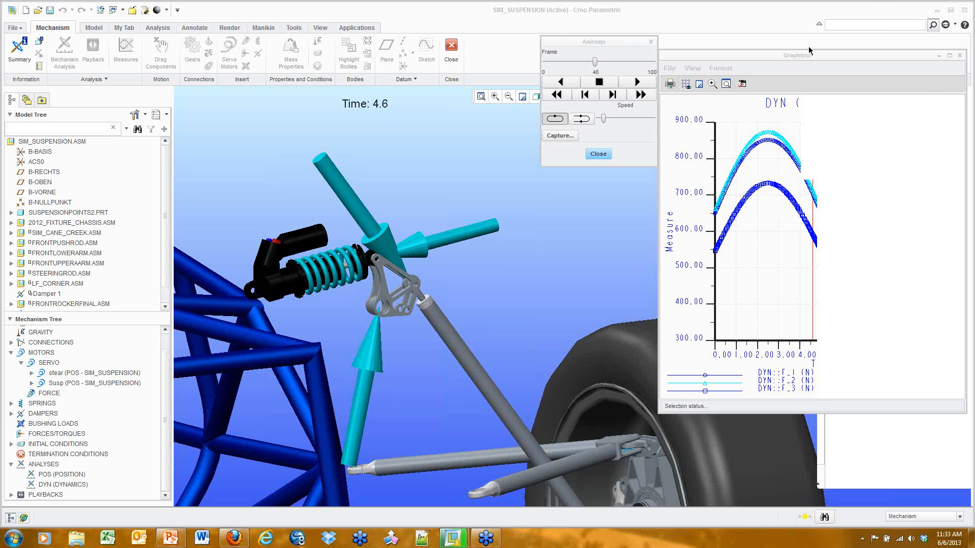
# Switch to PowerPoint and run the slide show from "On to the Demonstration!" through to the Sheet Metal Design slide
pyautogui.click(171, 538)
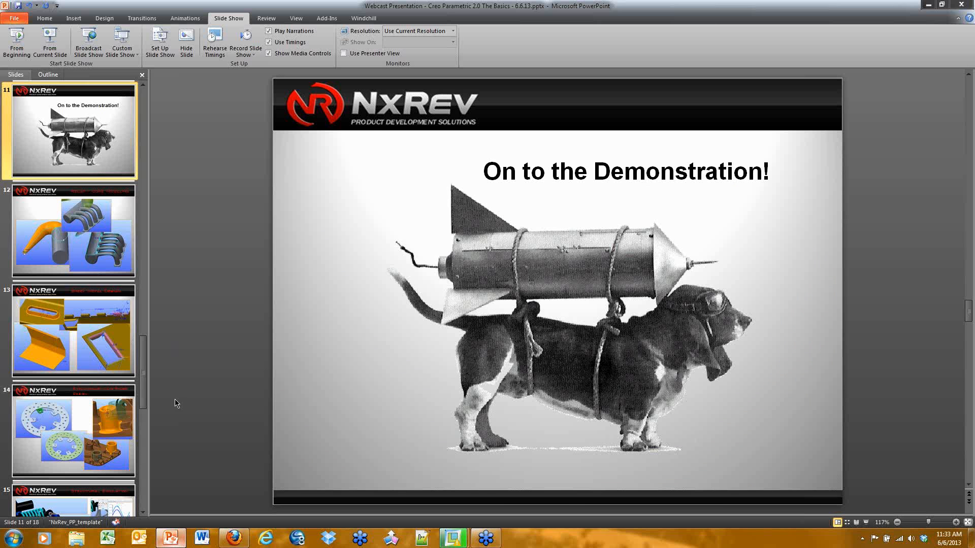
pyautogui.click(51, 39)
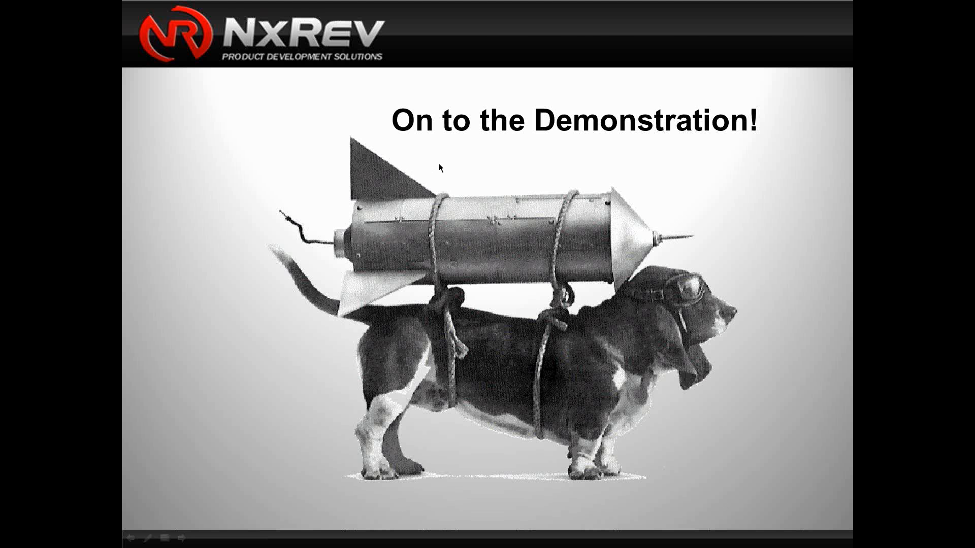
pyautogui.click(494, 152)
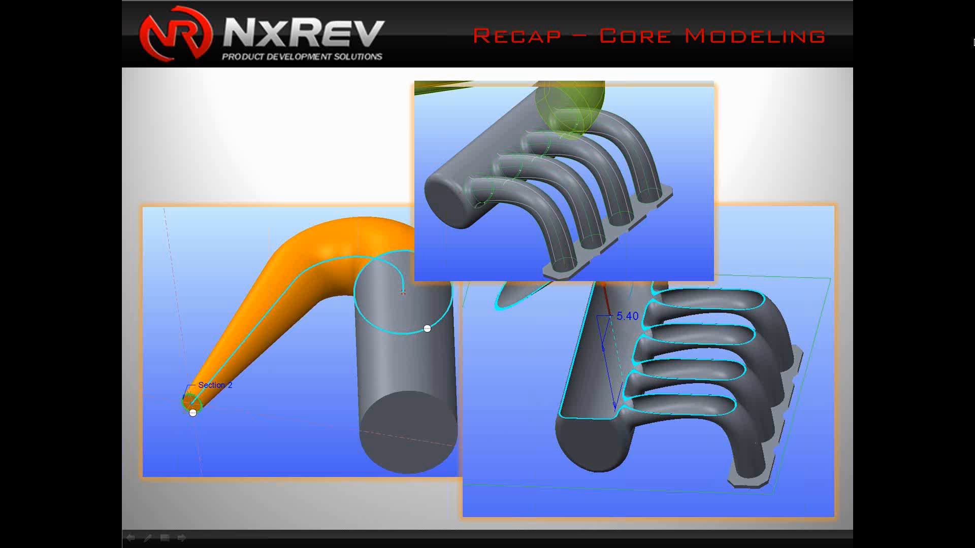
pyautogui.click(820, 82)
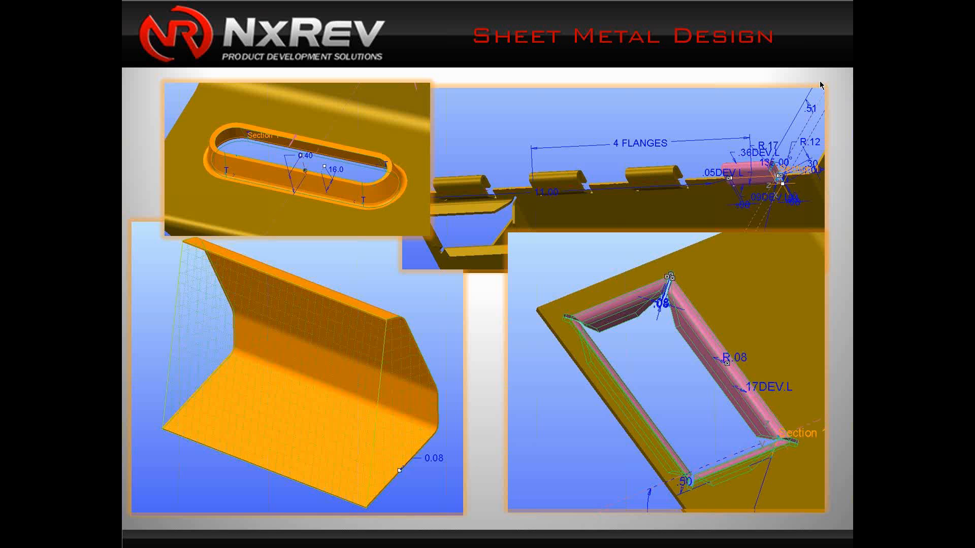